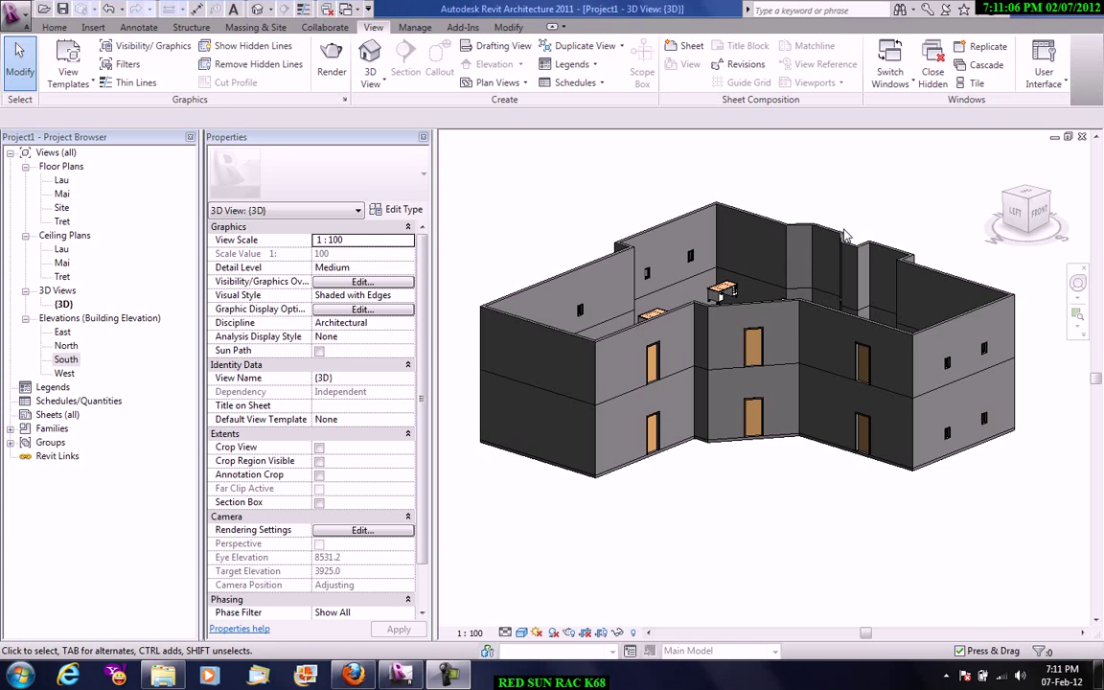
- Delete the front and left upper-storey walls of the left wing to expose the furnished interior
{"action": "scroll", "coordinate": [824, 196], "scroll_direction": "up", "scroll_amount": 1}
{"action": "mouse_move", "coordinate": [832, 193]}
{"action": "middle_mouse_down", "text": "shift"}
{"action": "mouse_move", "coordinate": [766, 268]}
{"action": "mouse_move", "coordinate": [604, 191]}
{"action": "mouse_move", "coordinate": [810, 239]}
{"action": "mouse_move", "coordinate": [766, 263]}
{"action": "middle_mouse_up", "text": "shift"}
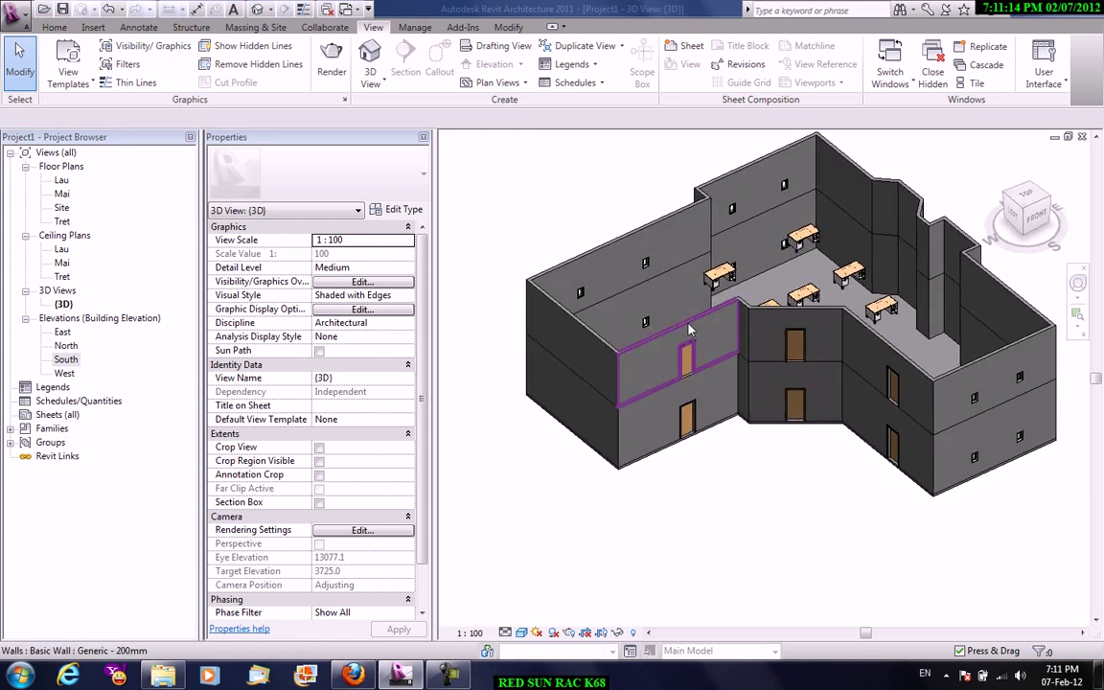
{"action": "right_click", "coordinate": [688, 329]}
{"action": "left_click", "coordinate": [690, 456]}
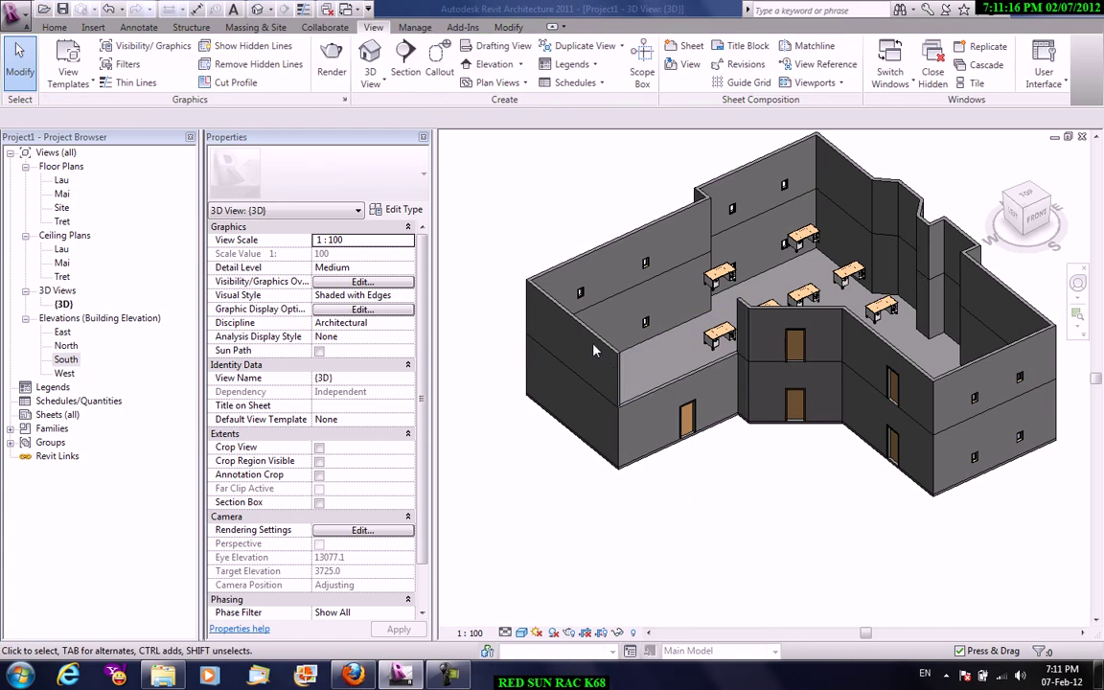
{"action": "right_click", "coordinate": [601, 331]}
{"action": "left_click", "coordinate": [614, 505]}
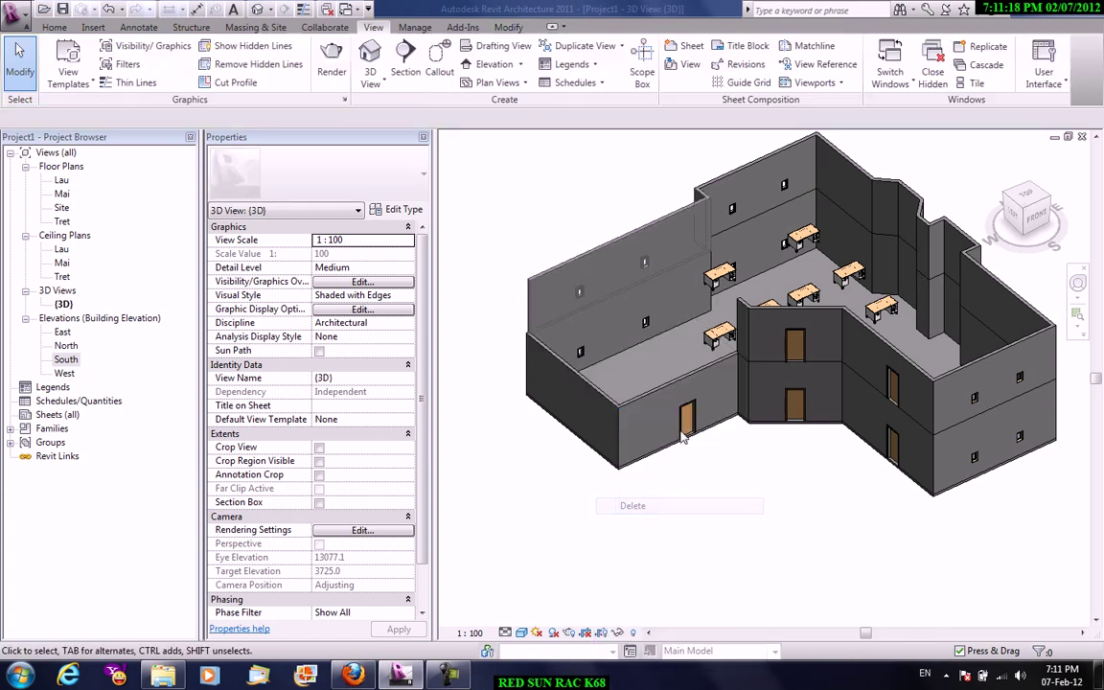
{"action": "mouse_move", "coordinate": [683, 436]}
{"action": "middle_mouse_down", "text": "shift"}
{"action": "mouse_move", "coordinate": [902, 268]}
{"action": "mouse_move", "coordinate": [784, 309]}
{"action": "middle_mouse_up", "text": "shift"}
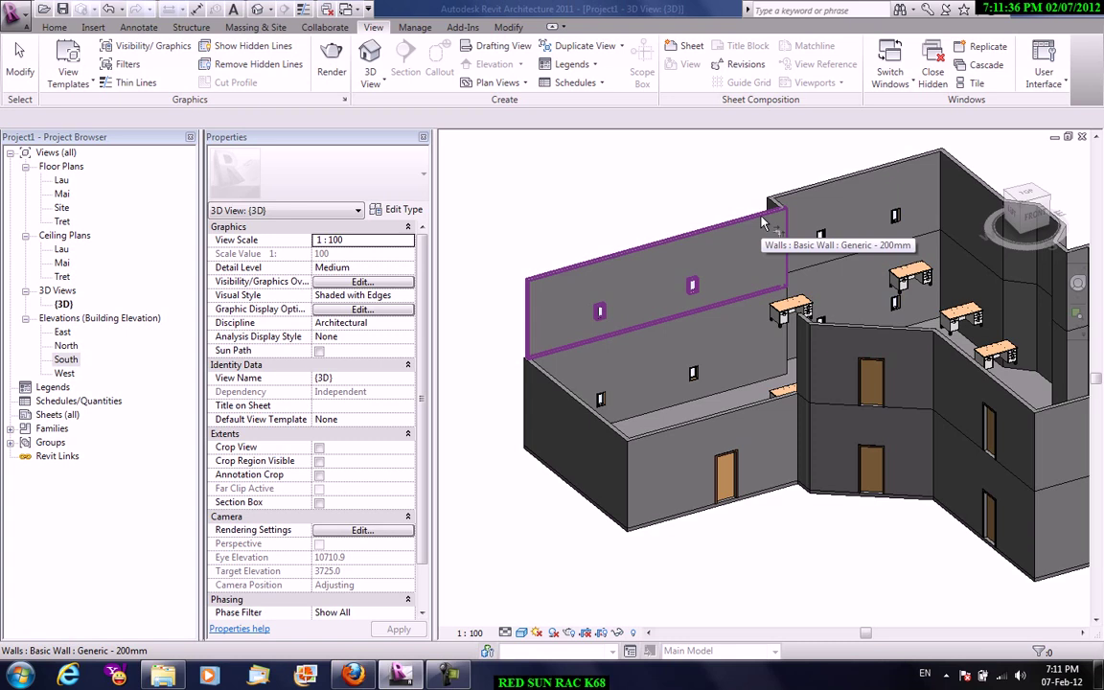
- Trim the upper back wall to the inner wall, deleting the window that cannot be cut
{"action": "left_click", "coordinate": [695, 230]}
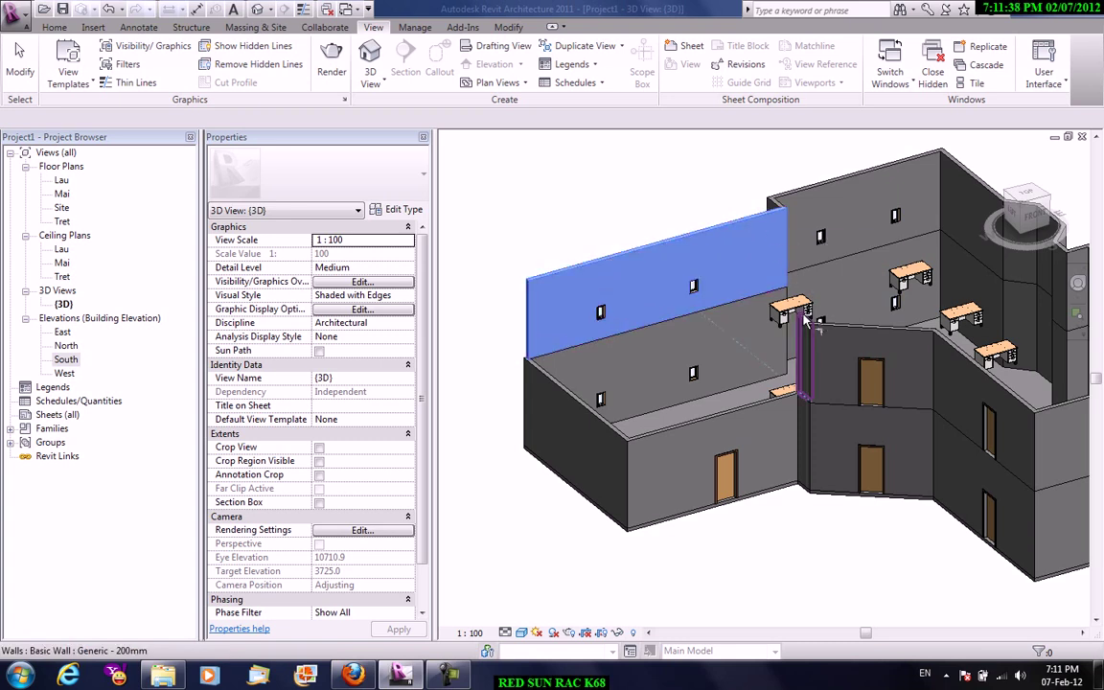
{"action": "left_click", "coordinate": [805, 317]}
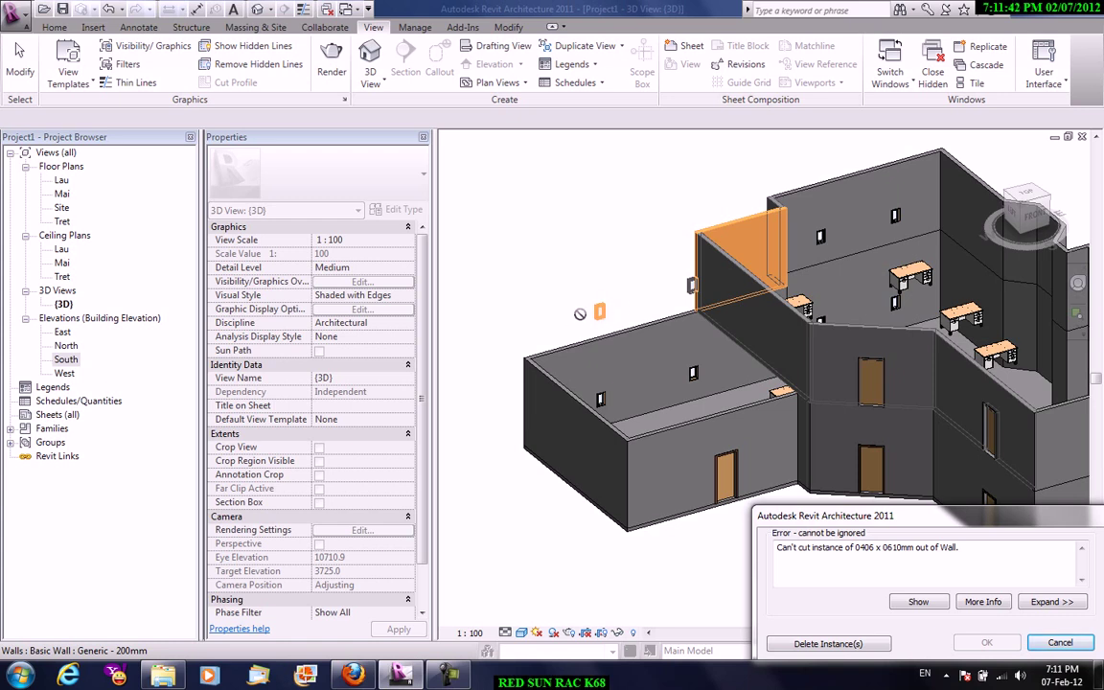
{"action": "left_click", "coordinate": [829, 644]}
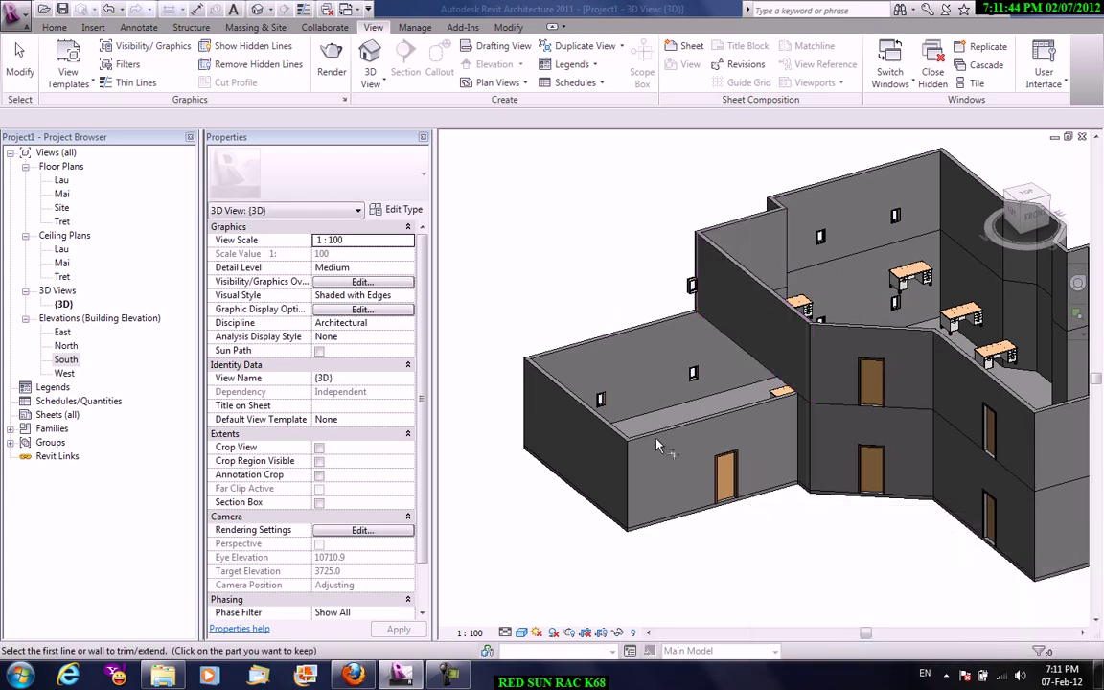
{"action": "right_click", "coordinate": [490, 219]}
{"action": "left_click", "coordinate": [507, 248]}
{"action": "right_click", "coordinate": [573, 239]}
{"action": "left_click", "coordinate": [594, 249]}
- Lower the M_Fixed 0406 x 0610mm window to a 915 sill, keeping phase New Construction
{"action": "scroll", "coordinate": [725, 291], "scroll_direction": "up", "scroll_amount": 2}
{"action": "left_click", "coordinate": [757, 259]}
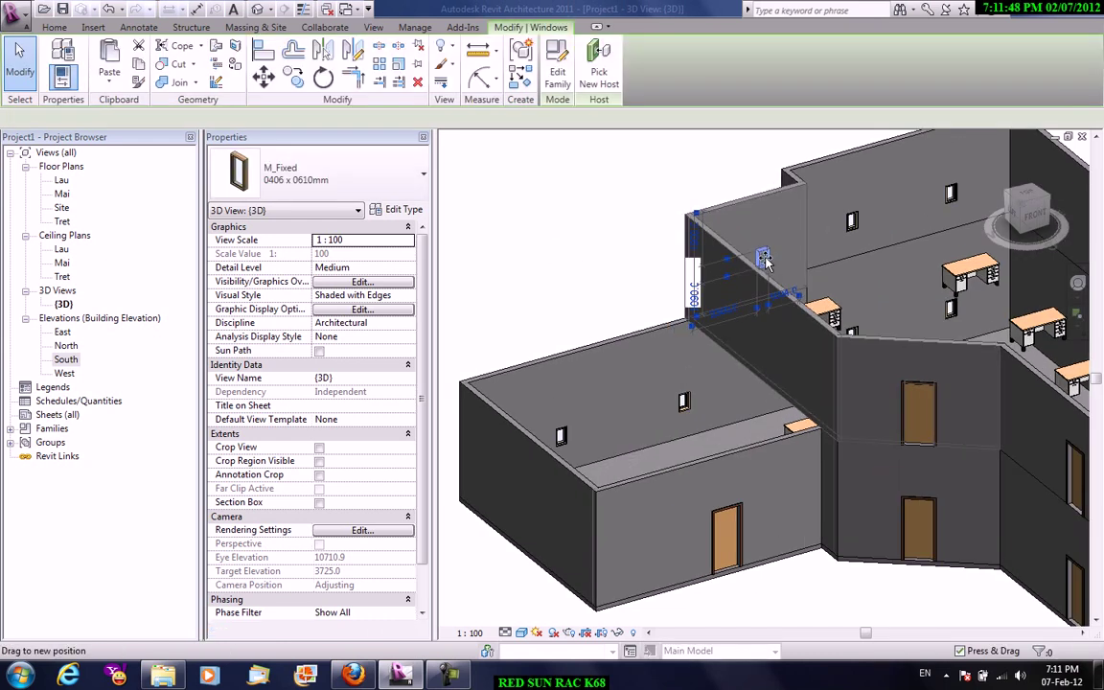
{"action": "left_click_drag", "start_coordinate": [757, 259], "coordinate": [756, 293]}
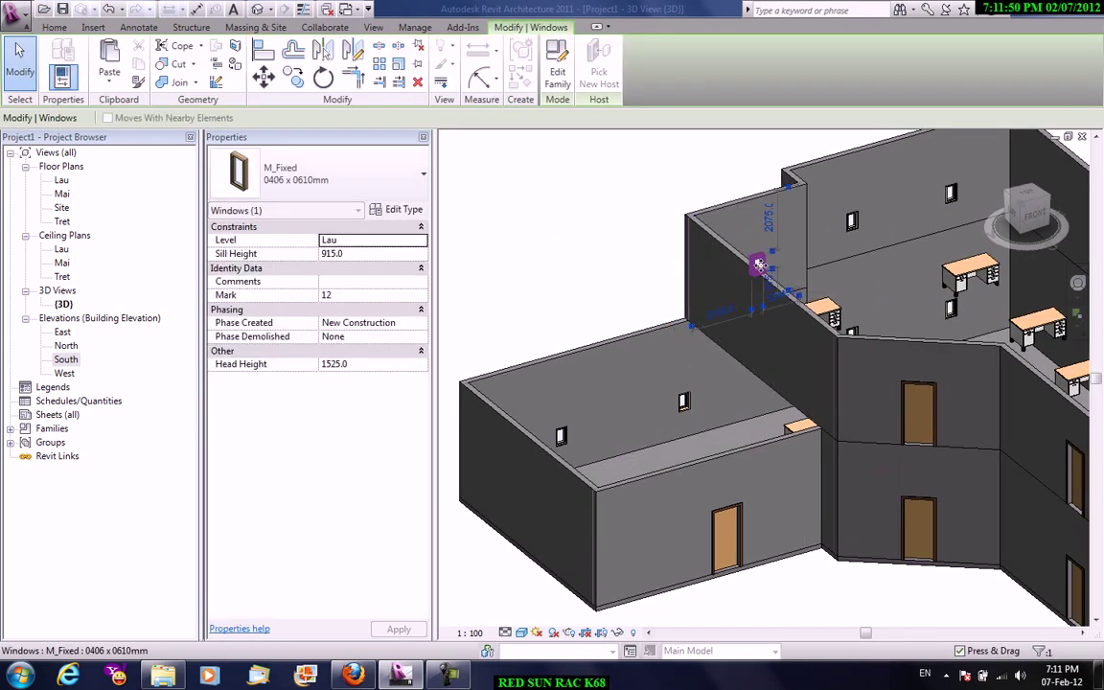
{"action": "key", "text": "Tab"}
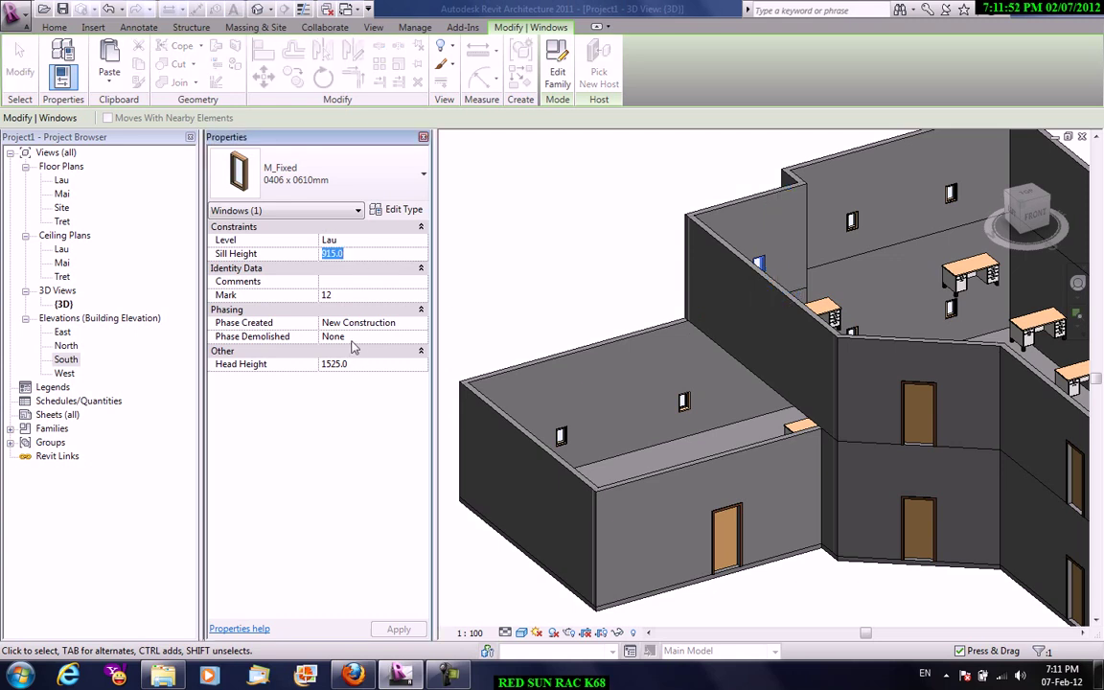
{"action": "left_click", "coordinate": [421, 324]}
{"action": "left_click", "coordinate": [422, 326]}
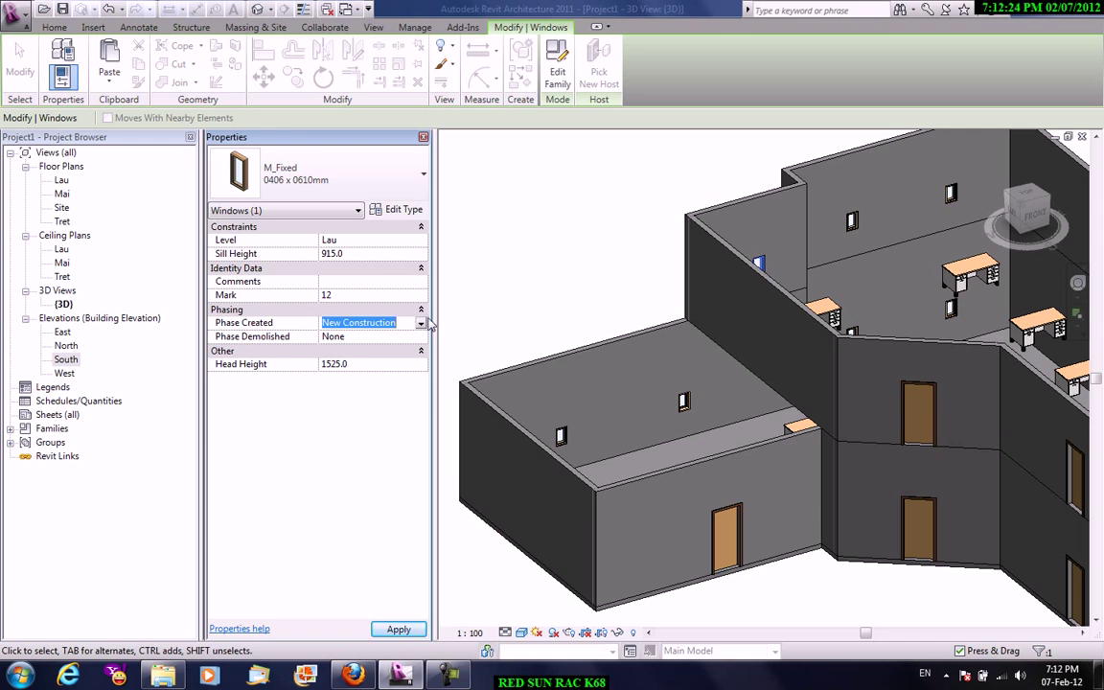
- Place a matching M_Single-Flush 0915 x 2134mm door in the angled upper-storey wall using Create Similar
{"action": "left_click", "coordinate": [586, 313]}
{"action": "scroll", "coordinate": [587, 313], "scroll_direction": "up", "scroll_amount": 2}
{"action": "mouse_move", "coordinate": [635, 310]}
{"action": "middle_mouse_down"}
{"action": "mouse_move", "coordinate": [544, 413]}
{"action": "mouse_move", "coordinate": [566, 394]}
{"action": "mouse_move", "coordinate": [548, 296]}
{"action": "mouse_move", "coordinate": [579, 216]}
{"action": "middle_mouse_up"}
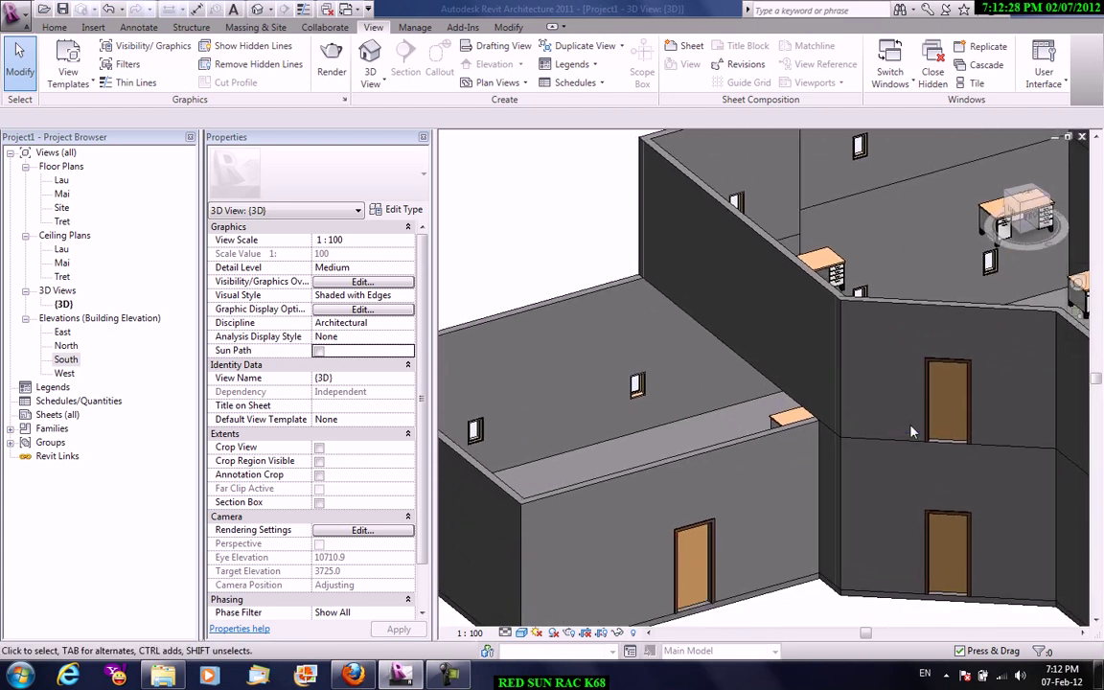
{"action": "right_click", "coordinate": [940, 367]}
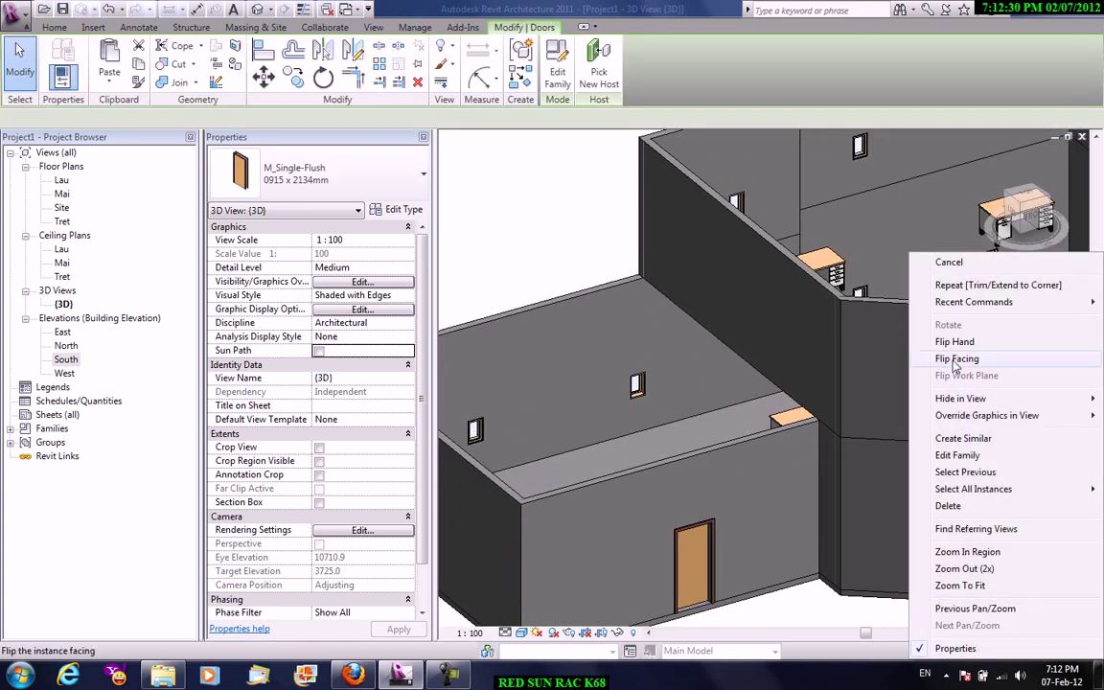
{"action": "left_click", "coordinate": [962, 439]}
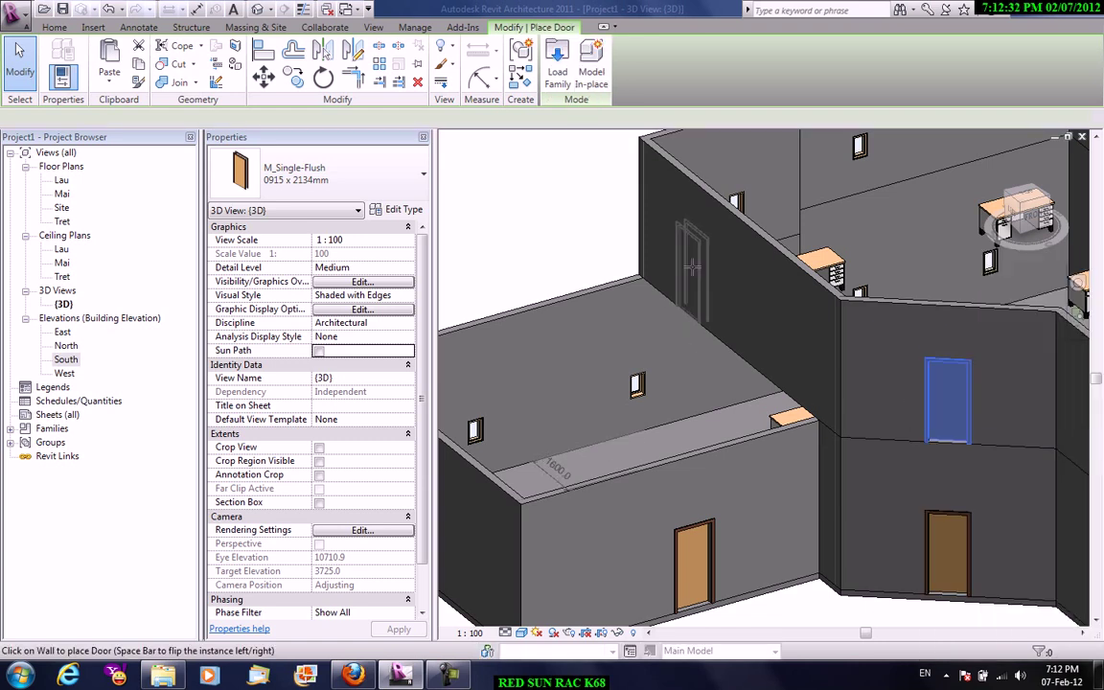
{"action": "left_click", "coordinate": [723, 286]}
{"action": "right_click", "coordinate": [566, 215]}
{"action": "left_click", "coordinate": [590, 224]}
{"action": "mouse_move", "coordinate": [776, 374]}
{"action": "middle_mouse_down", "text": "shift"}
{"action": "mouse_move", "coordinate": [858, 419]}
{"action": "mouse_move", "coordinate": [676, 410]}
{"action": "middle_mouse_up", "text": "shift"}
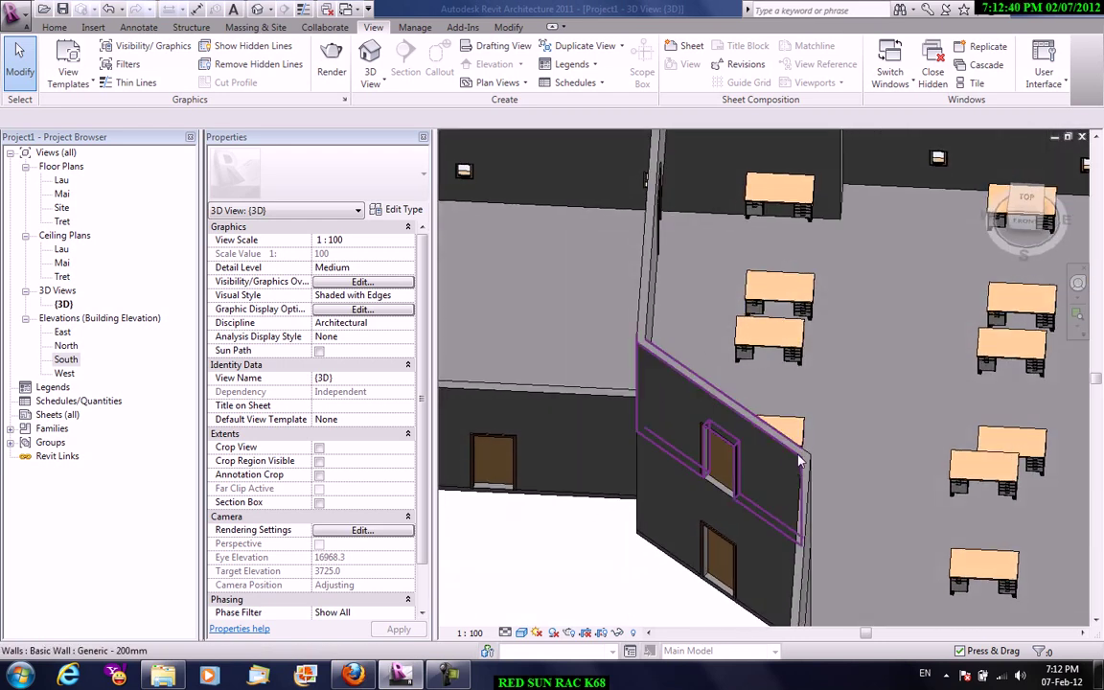
- In the Lau floor plan, align the angled wall and its door to grid line K
{"action": "double_click", "coordinate": [59, 181]}
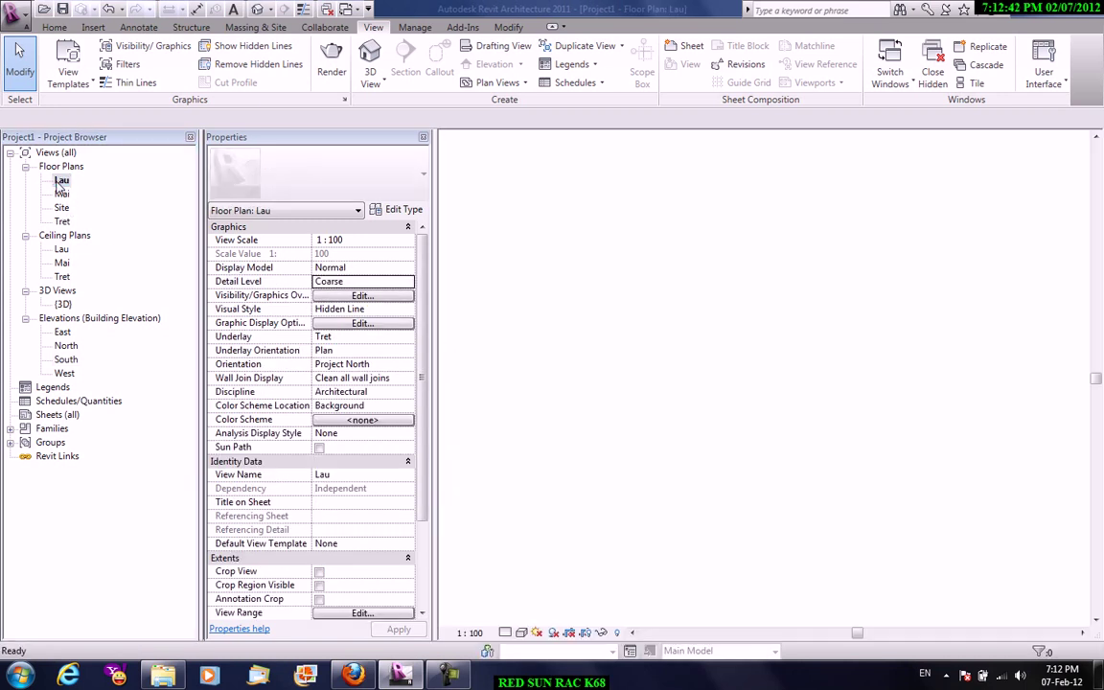
{"action": "scroll", "coordinate": [671, 403], "scroll_direction": "up", "scroll_amount": 2}
{"action": "scroll", "coordinate": [579, 400], "scroll_direction": "up", "scroll_amount": 2}
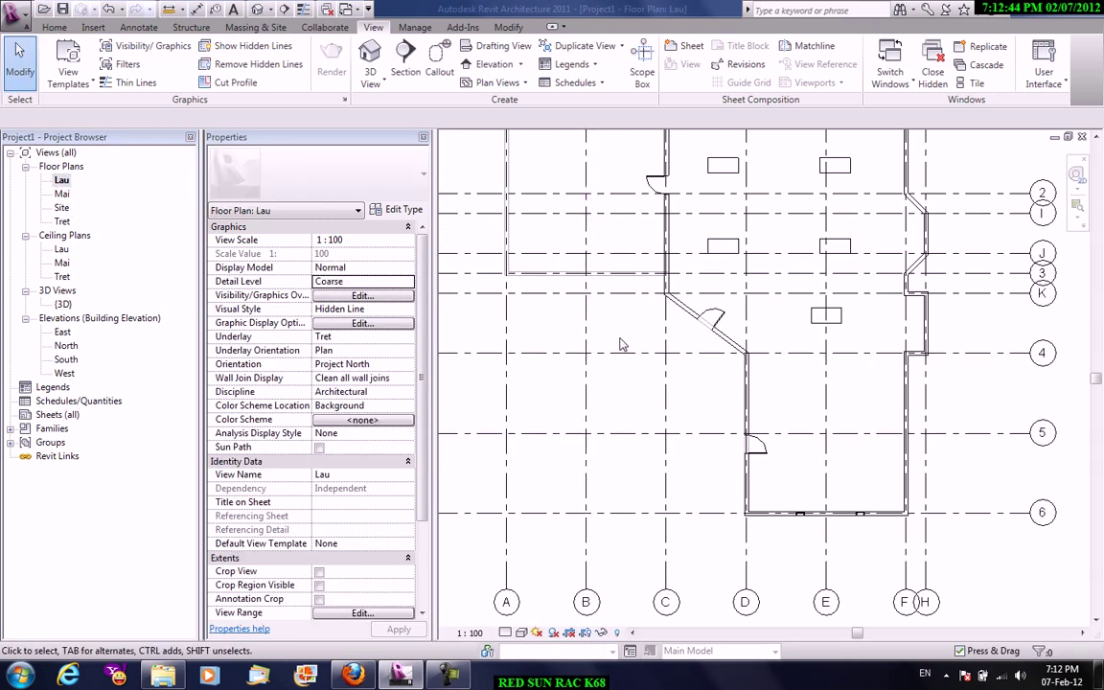
{"action": "left_click", "coordinate": [509, 28]}
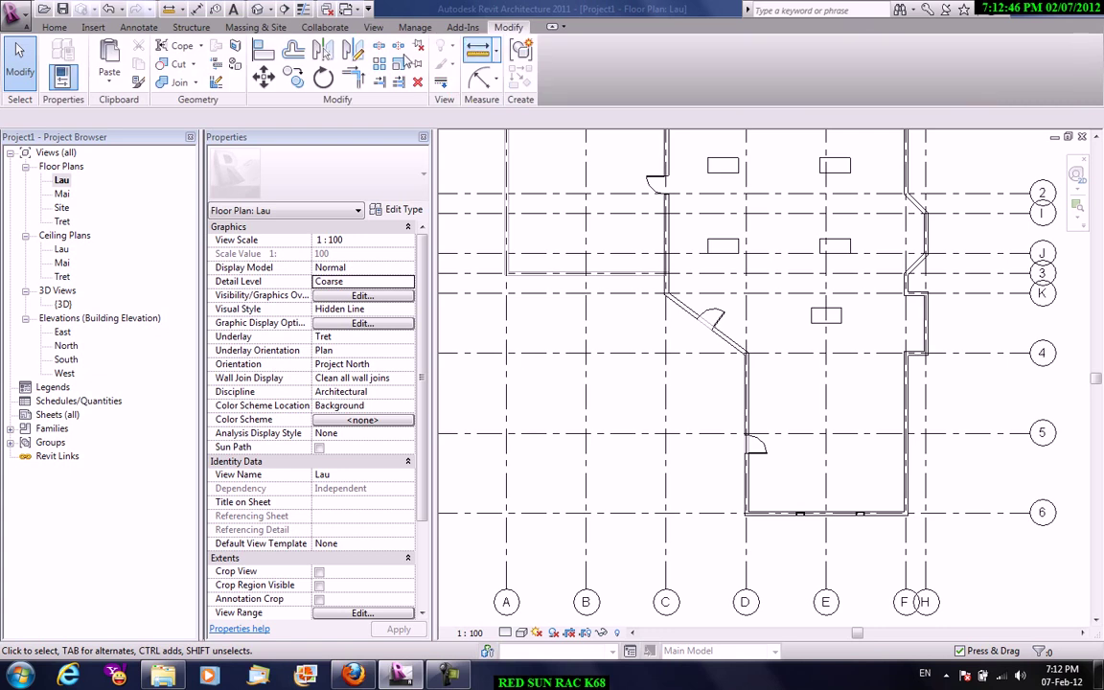
{"action": "left_click", "coordinate": [259, 60]}
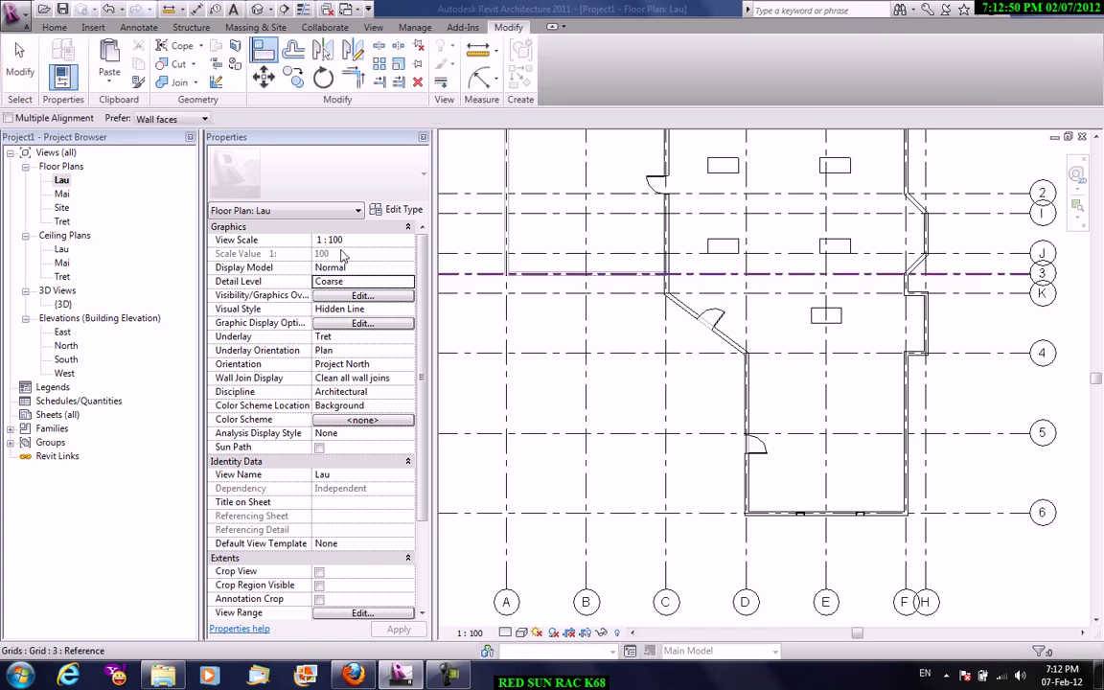
{"action": "left_click", "coordinate": [691, 293]}
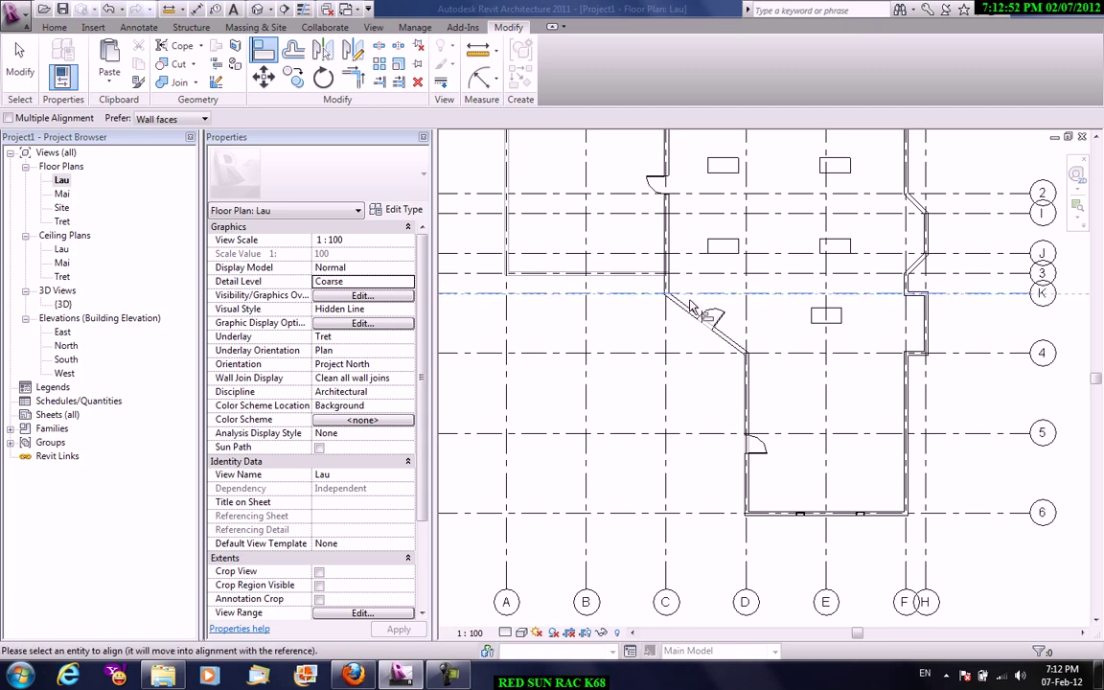
{"action": "left_click", "coordinate": [694, 308]}
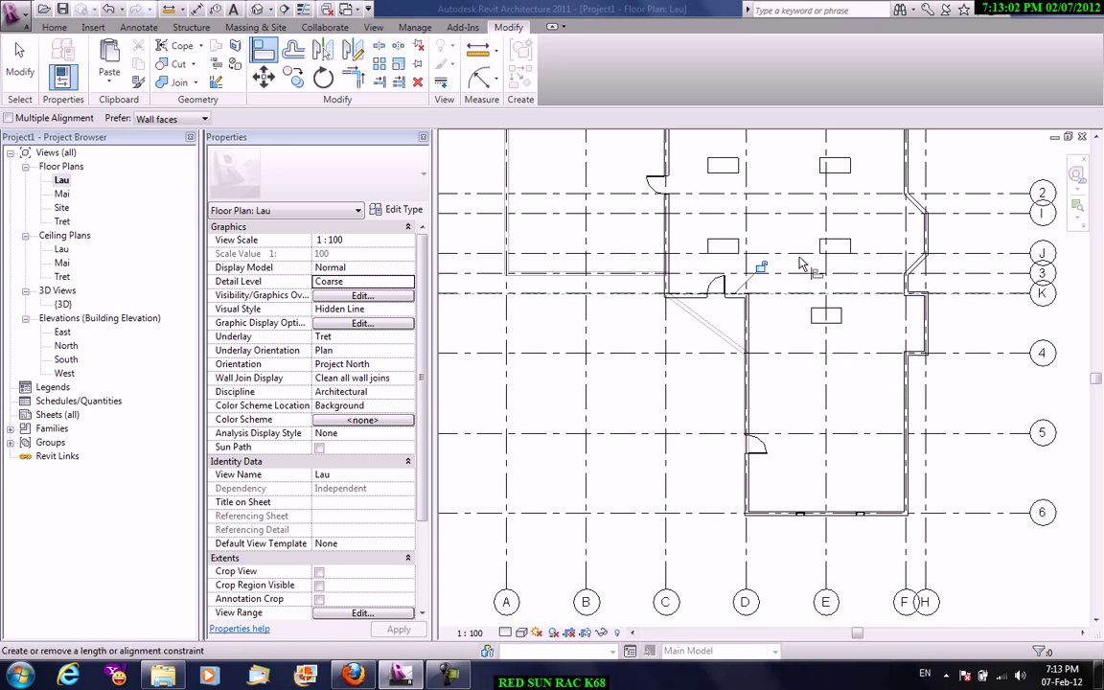
{"action": "right_click", "coordinate": [767, 247]}
{"action": "key", "text": "Escape"}
{"action": "right_click", "coordinate": [868, 246]}
{"action": "left_click", "coordinate": [877, 257]}
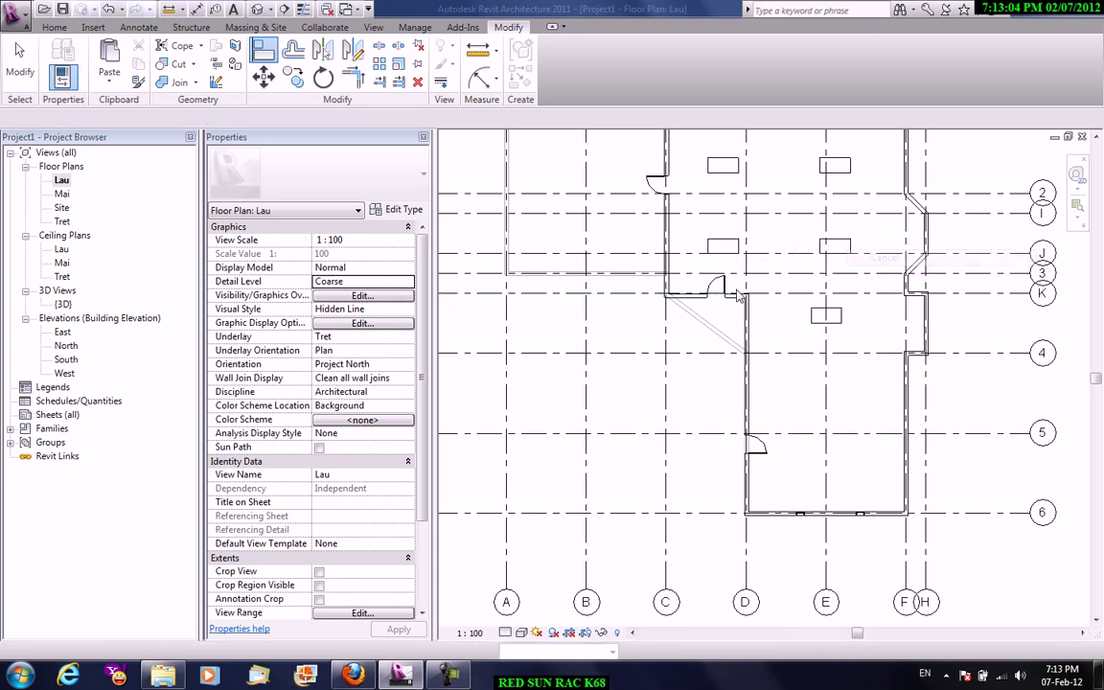
- Move the door at grid D/5 up along its wall
{"action": "left_click", "coordinate": [715, 288]}
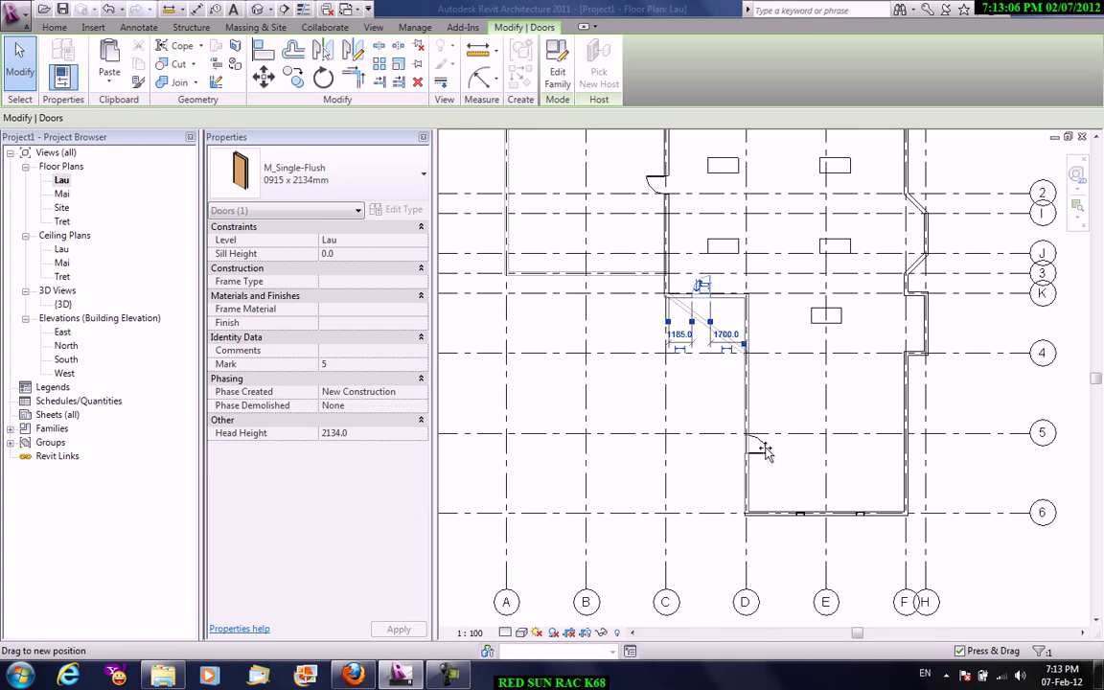
{"action": "left_click_drag", "start_coordinate": [764, 453], "coordinate": [763, 336]}
{"action": "key", "text": "Escape"}
{"action": "middle_click_drag", "start_coordinate": [712, 463], "coordinate": [671, 518]}
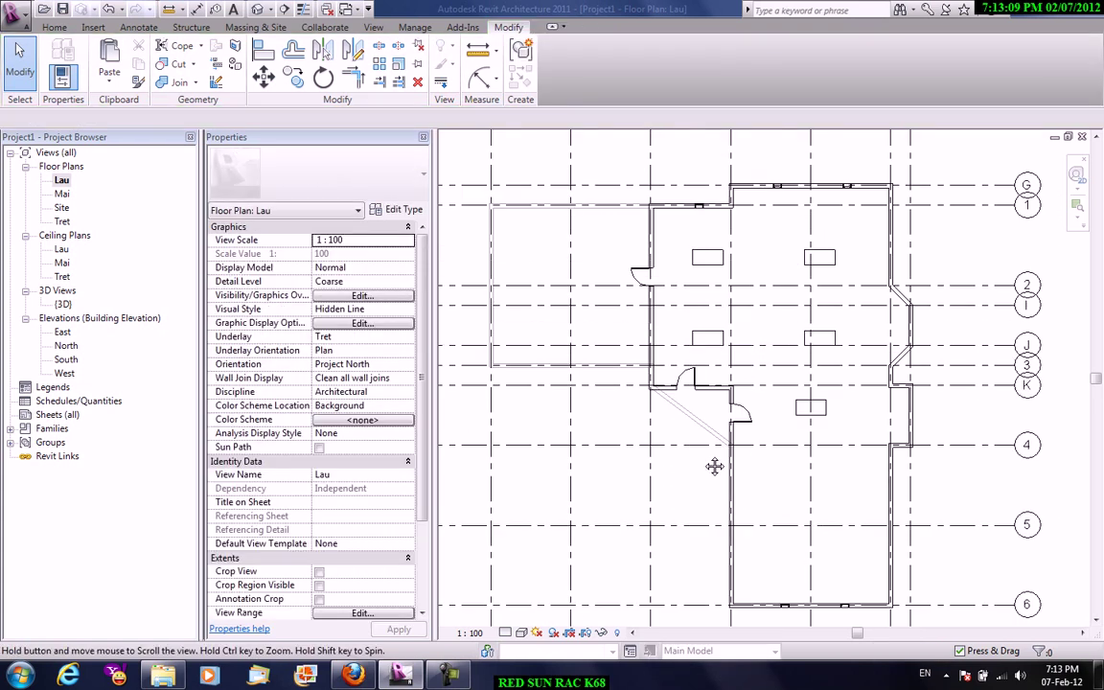
- Switch to the default 3D view and orbit to a tilted view of the walls
{"action": "left_click", "coordinate": [373, 28]}
{"action": "left_click", "coordinate": [370, 82]}
{"action": "left_click", "coordinate": [407, 106]}
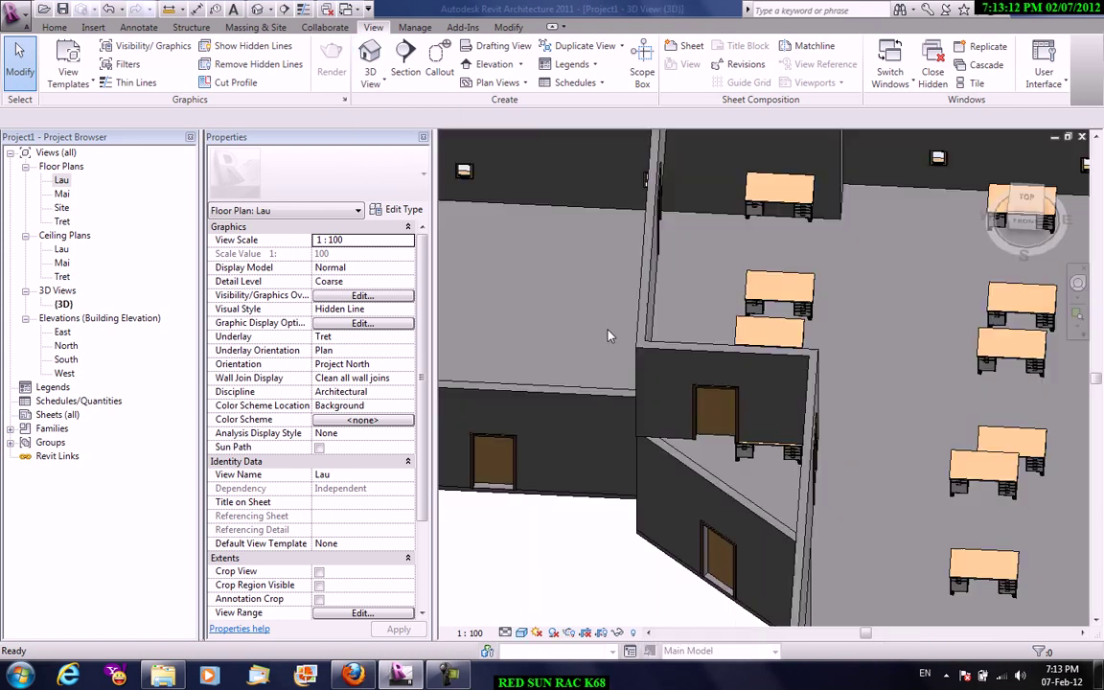
{"action": "middle_click_drag", "start_coordinate": [607, 335], "coordinate": [708, 228], "text": "shift"}
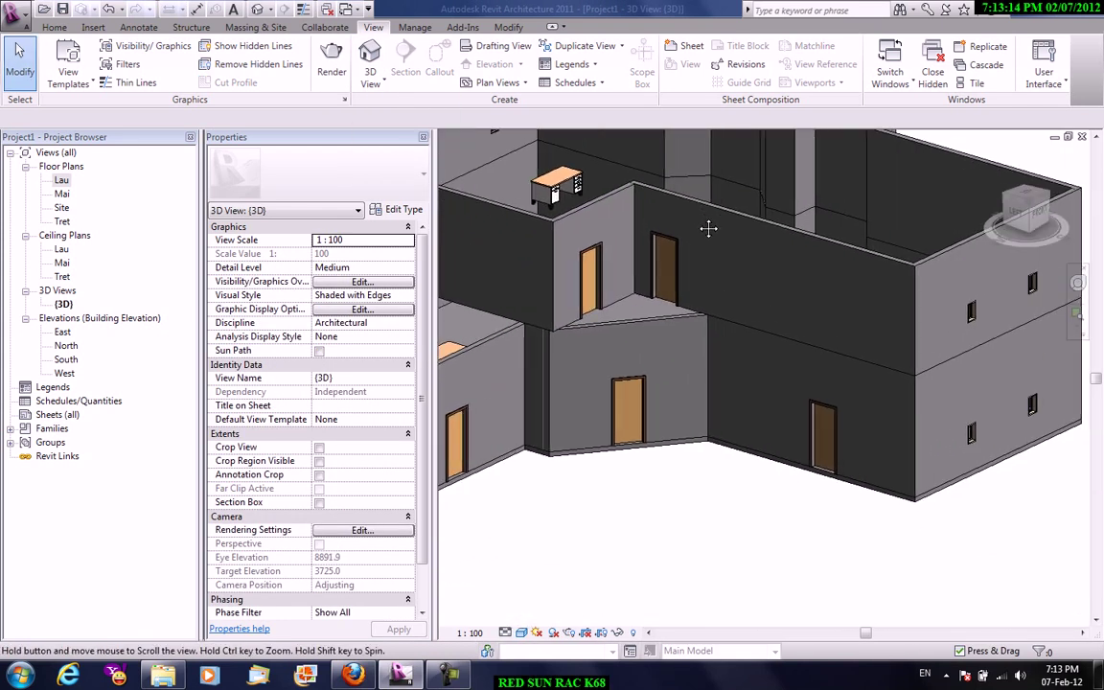
- Place another M_Fixed 0406 x 0610mm window in the upper-storey back wall via Create Similar
{"action": "right_click", "coordinate": [971, 310]}
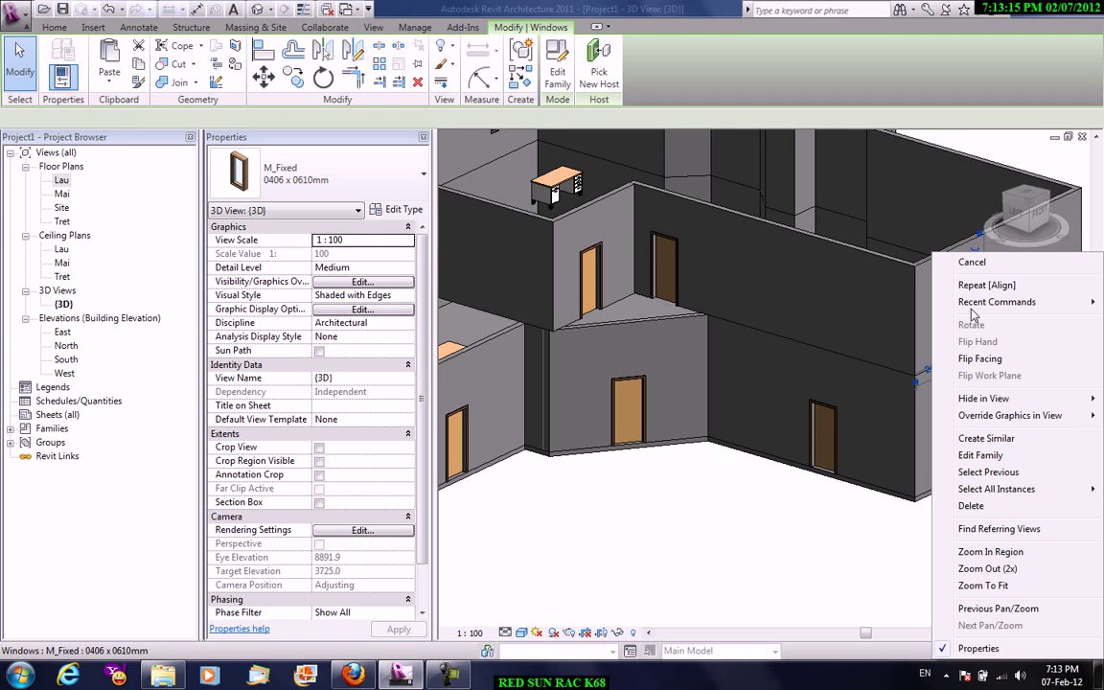
{"action": "left_click", "coordinate": [986, 438]}
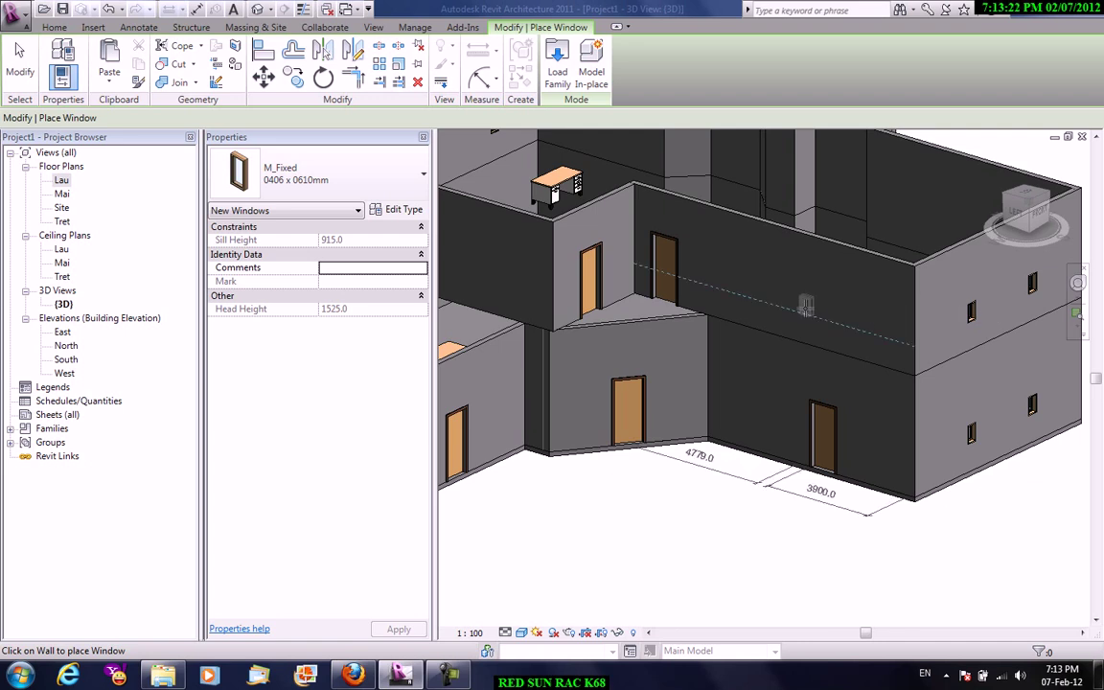
{"action": "left_click", "coordinate": [803, 305]}
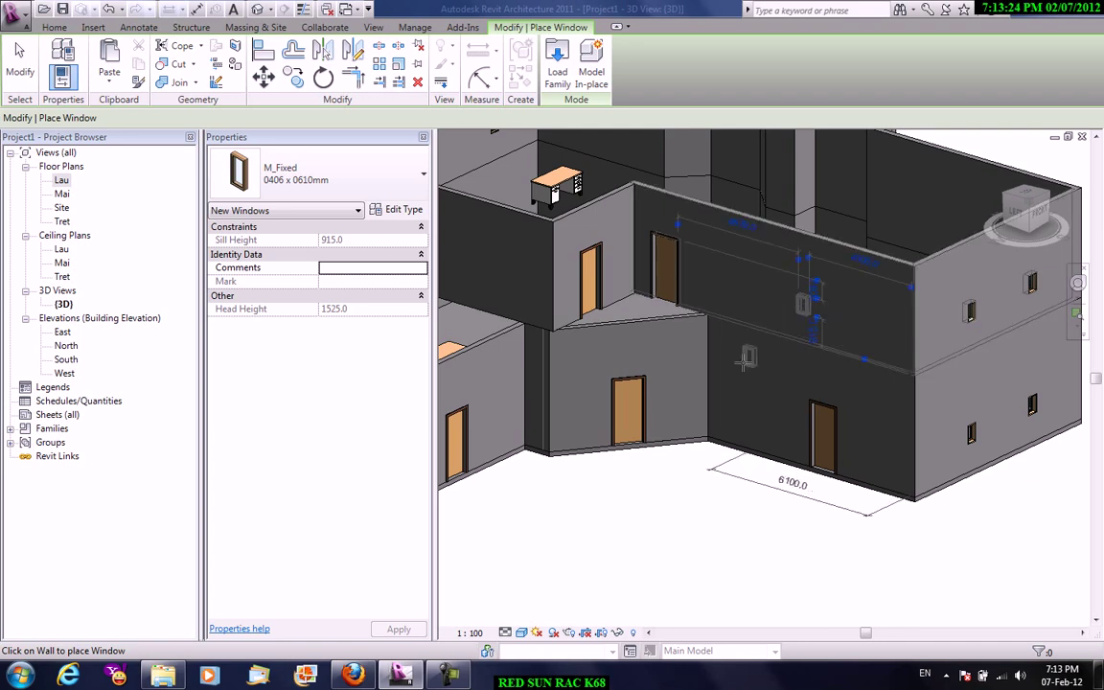
{"action": "right_click", "coordinate": [748, 289]}
{"action": "right_click", "coordinate": [775, 296]}
{"action": "left_click", "coordinate": [821, 315]}
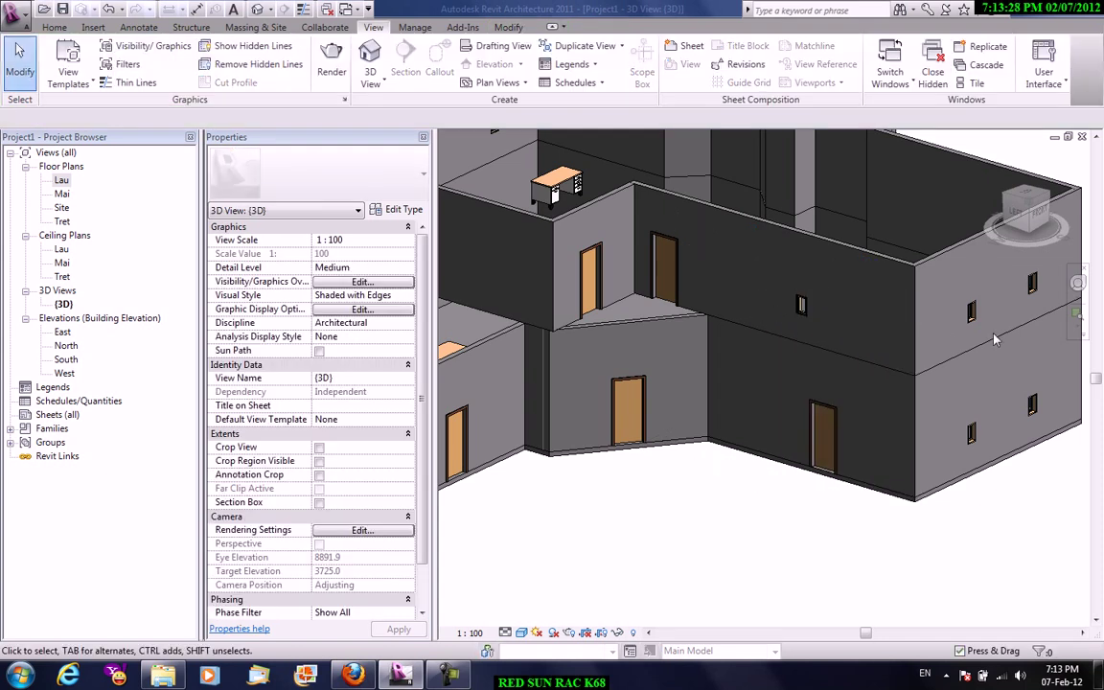
{"action": "mouse_move", "coordinate": [894, 273]}
{"action": "middle_mouse_down", "text": "shift"}
{"action": "mouse_move", "coordinate": [912, 375]}
{"action": "mouse_move", "coordinate": [886, 330]}
{"action": "middle_mouse_up", "text": "shift"}
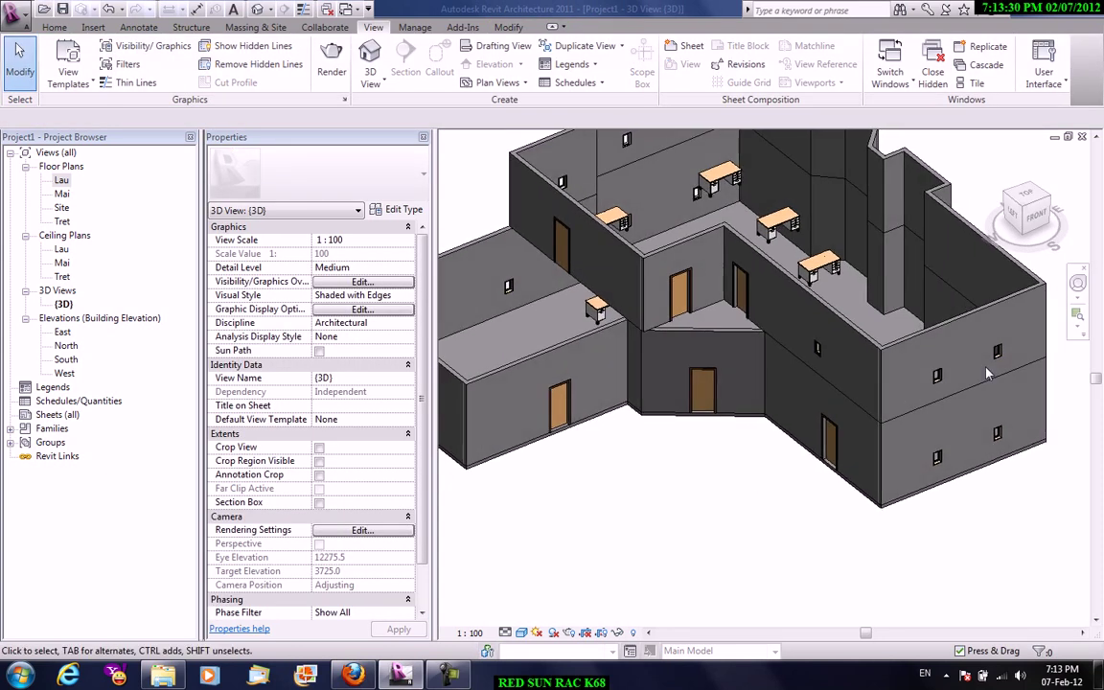
{"action": "scroll", "coordinate": [827, 341], "scroll_direction": "up", "scroll_amount": 3}
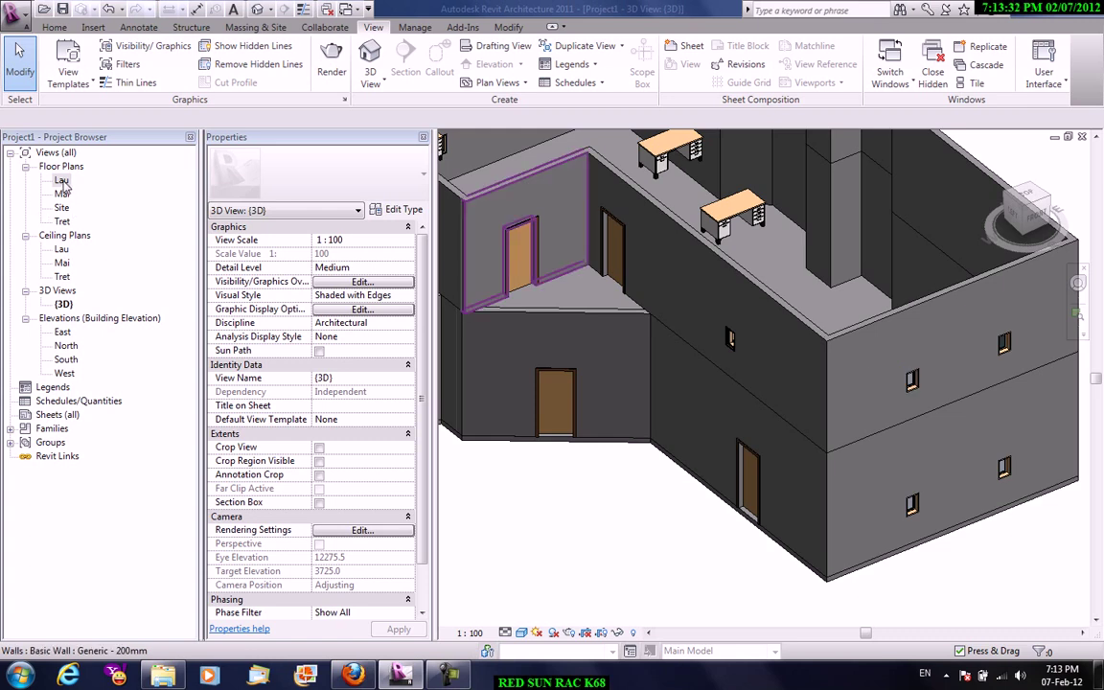
- In the Lau plan, set the door's distance from the top wall end to 2500
{"action": "double_click", "coordinate": [62, 181]}
{"action": "middle_click_drag", "start_coordinate": [584, 428], "coordinate": [687, 384]}
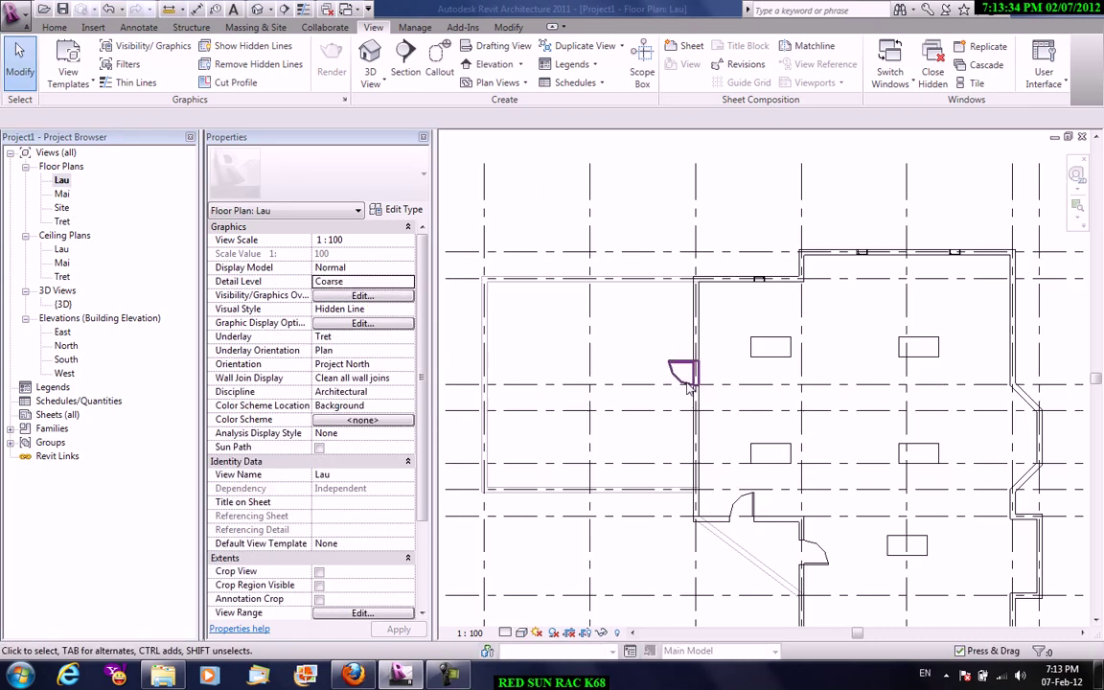
{"action": "left_click", "coordinate": [687, 382]}
{"action": "scroll", "coordinate": [749, 271], "scroll_direction": "up", "scroll_amount": 2}
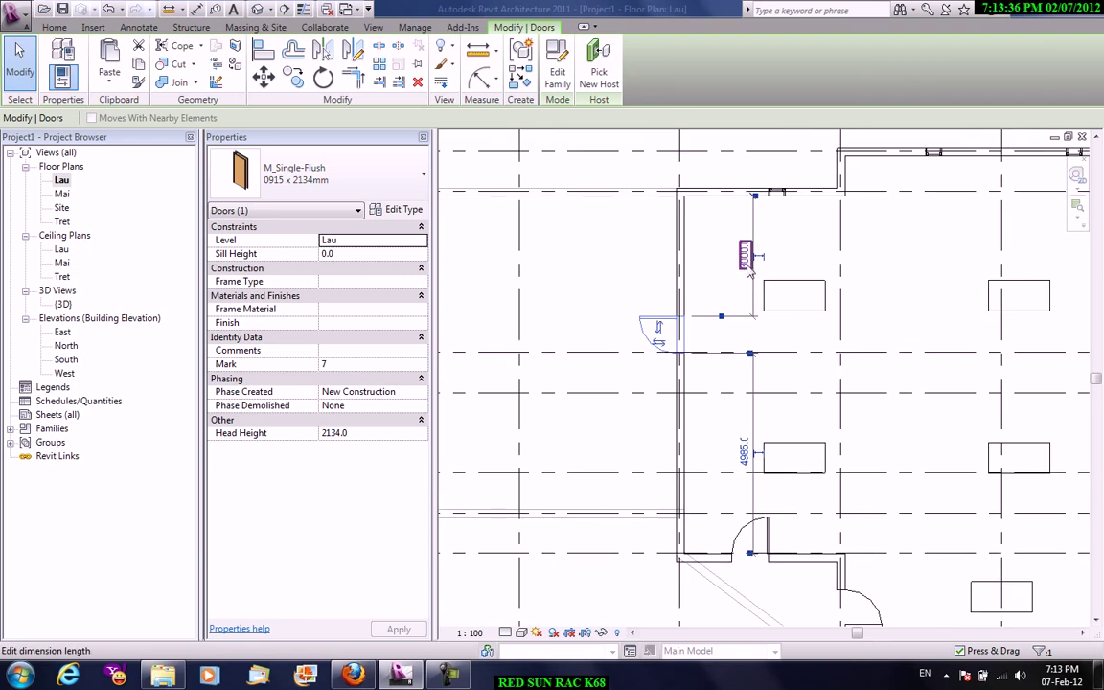
{"action": "left_click", "coordinate": [747, 263]}
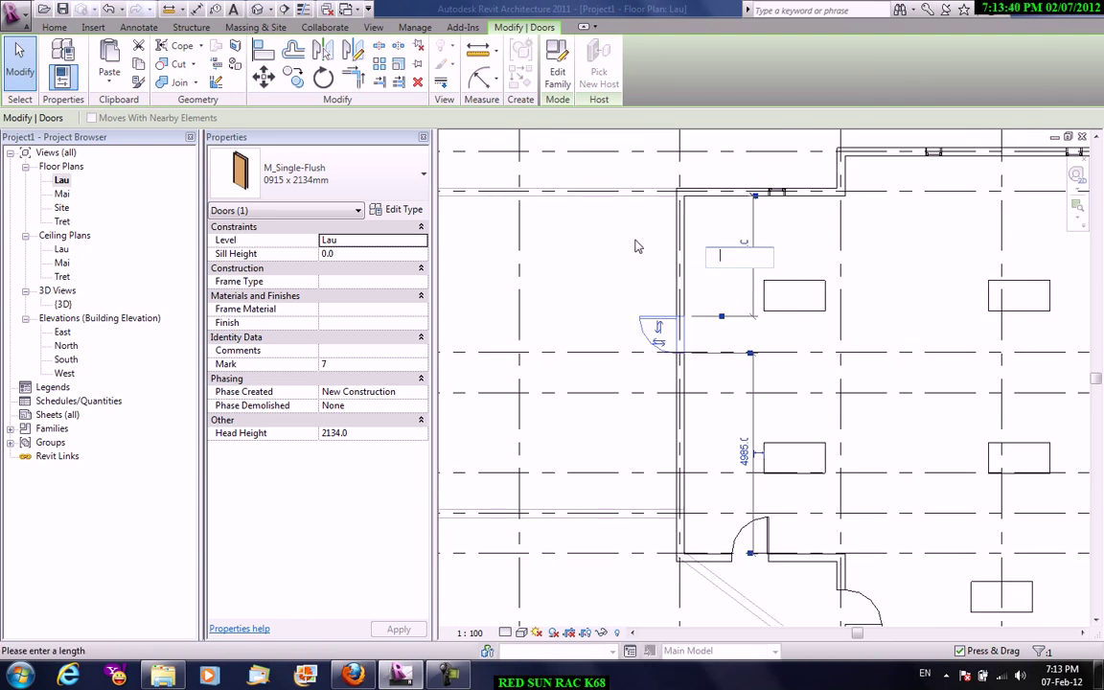
{"action": "key", "text": "Return"}
{"action": "left_click", "coordinate": [654, 343]}
{"action": "key", "text": "Return"}
{"action": "left_click", "coordinate": [652, 346]}
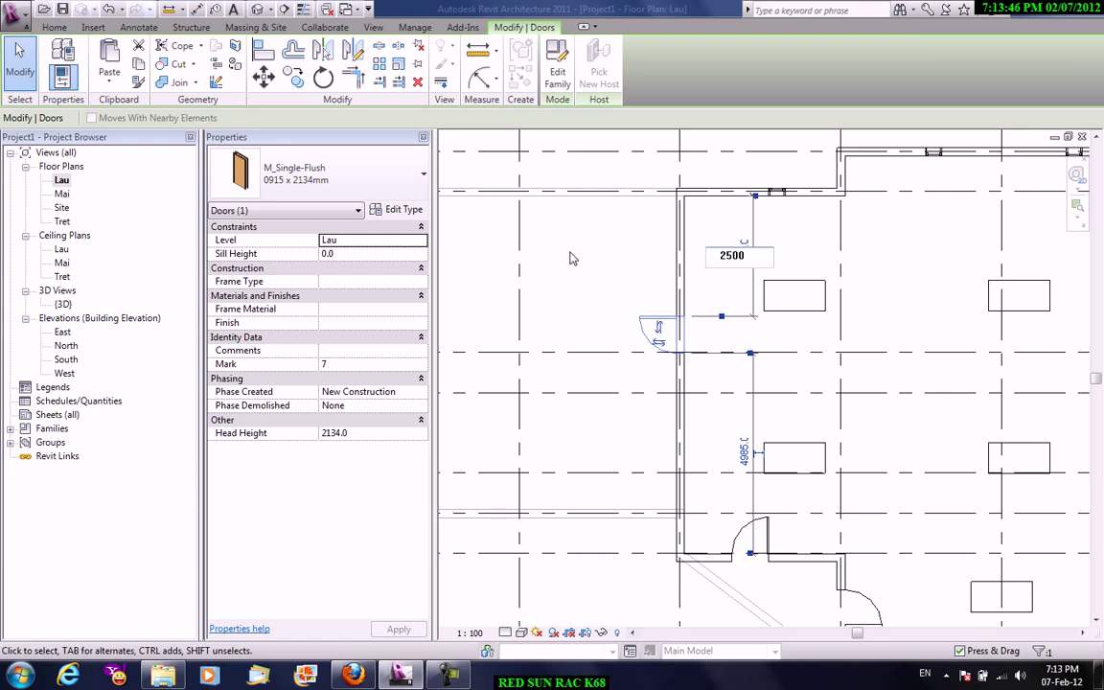
{"action": "key", "text": "Return"}
{"action": "key", "text": "Escape"}
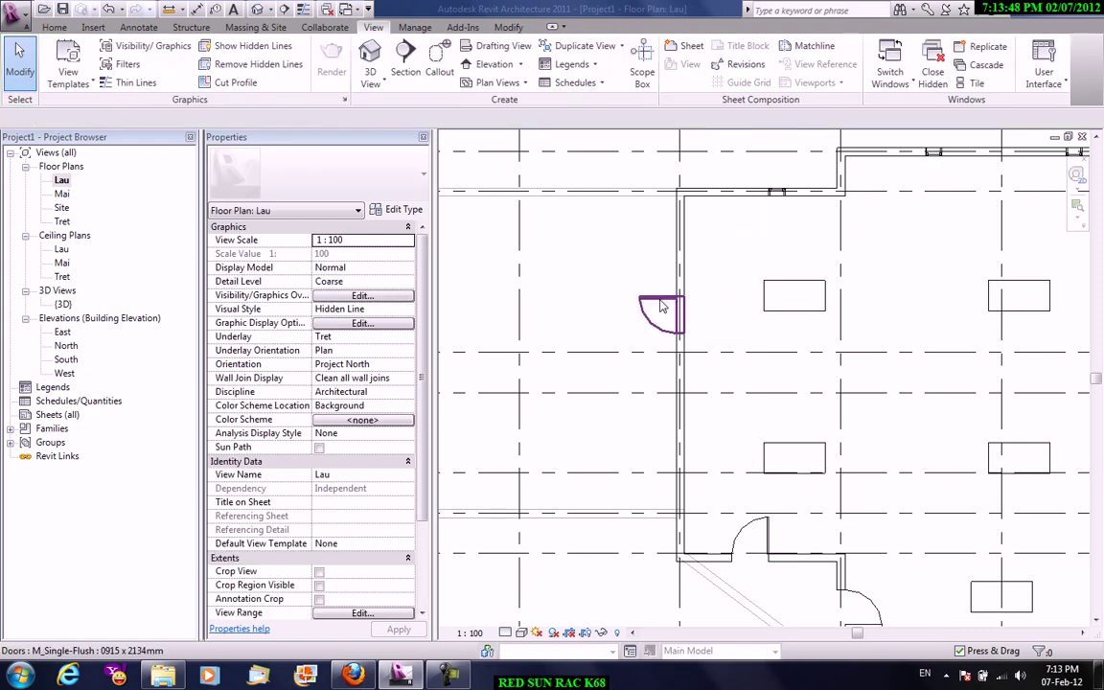
- Make the 2500 distance a permanent dimension, then delete that dimension
{"action": "left_click", "coordinate": [671, 309]}
{"action": "left_click", "coordinate": [738, 251]}
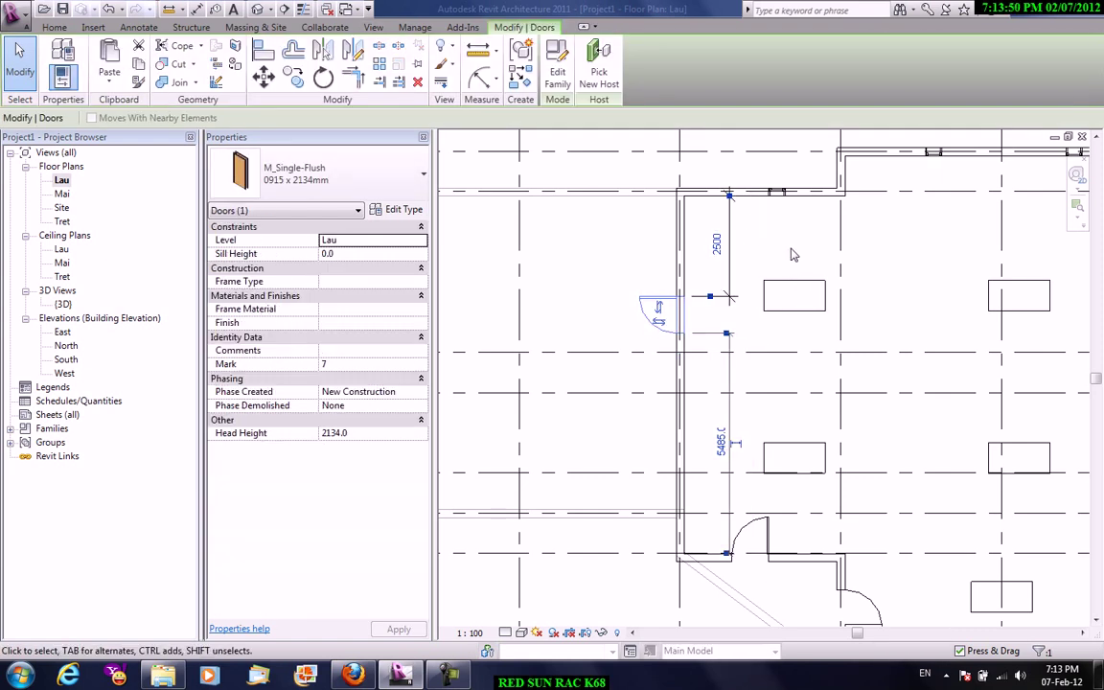
{"action": "key", "text": "Escape"}
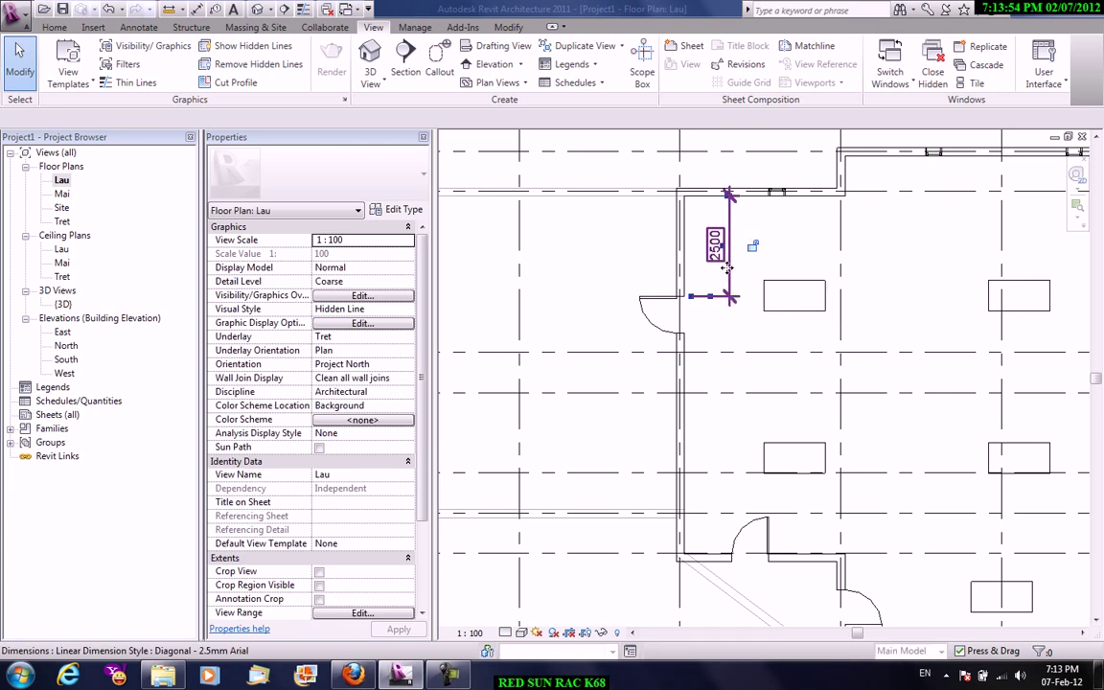
{"action": "left_click", "coordinate": [729, 242]}
{"action": "key", "text": "Delete"}
- Check the door's 5485 distance to the lower wall end, leaving it unchanged
{"action": "scroll", "coordinate": [680, 335], "scroll_direction": "up", "scroll_amount": 1}
{"action": "middle_click_drag", "start_coordinate": [681, 338], "coordinate": [671, 251]}
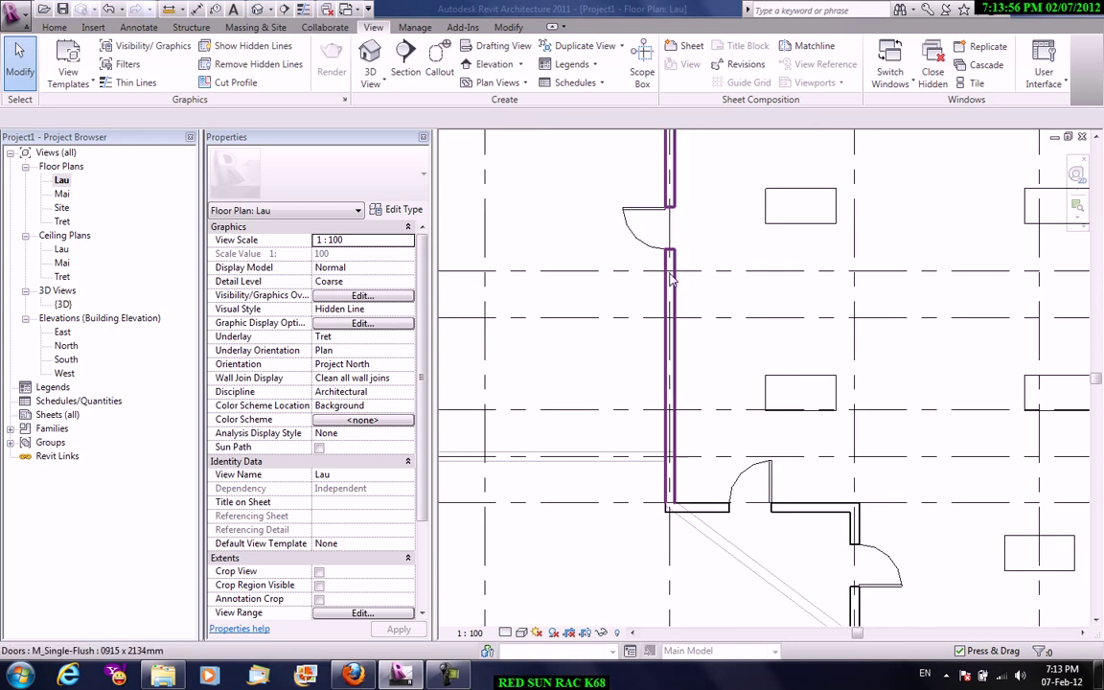
{"action": "left_click", "coordinate": [661, 238]}
{"action": "left_click", "coordinate": [712, 374]}
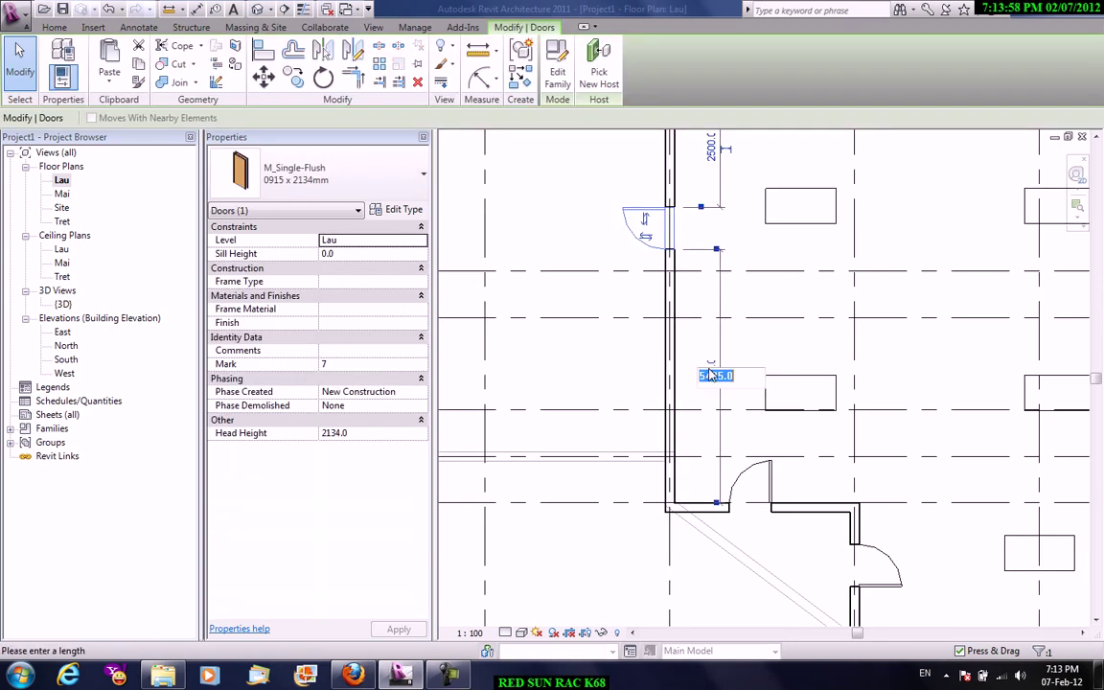
{"action": "key", "text": "Escape"}
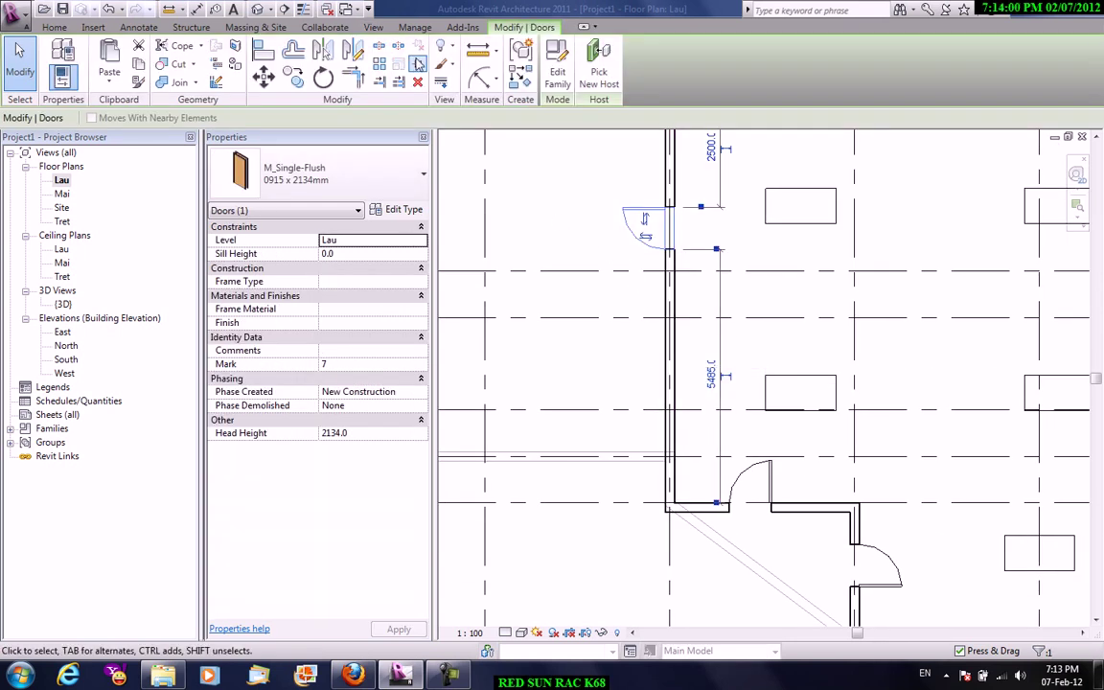
{"action": "left_click", "coordinate": [373, 27]}
{"action": "left_click", "coordinate": [370, 72]}
- In the default 3D view, change the upper-floor door's 2500 wall-end distance to 3500
{"action": "left_click", "coordinate": [407, 108]}
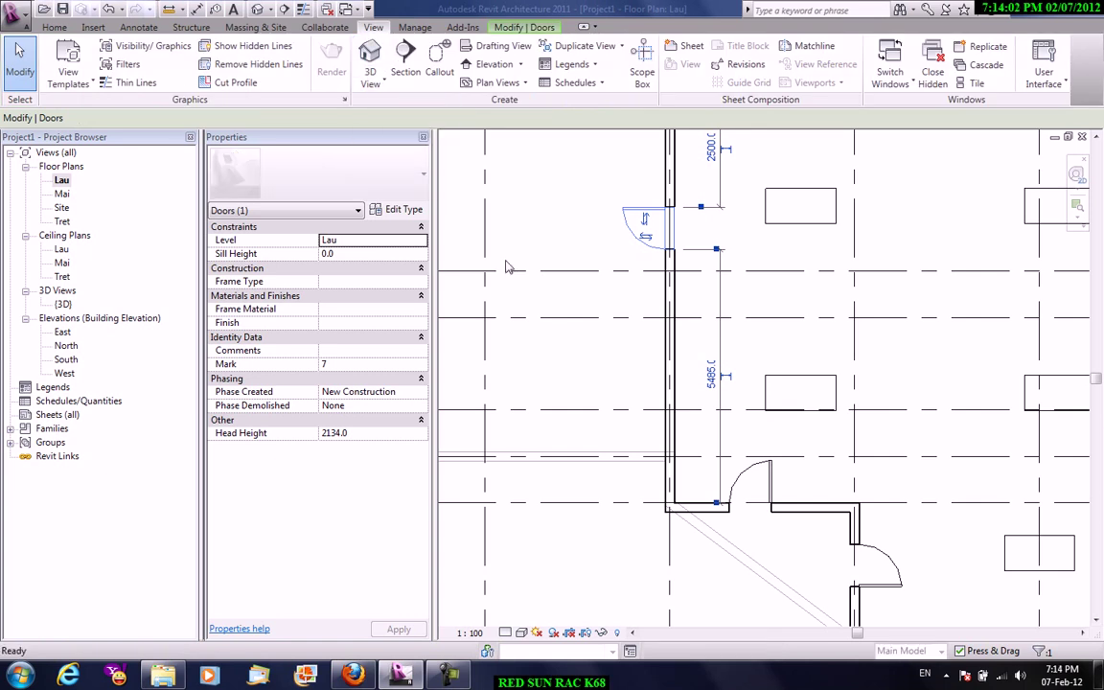
{"action": "middle_click_drag", "start_coordinate": [555, 343], "coordinate": [676, 323], "text": "shift"}
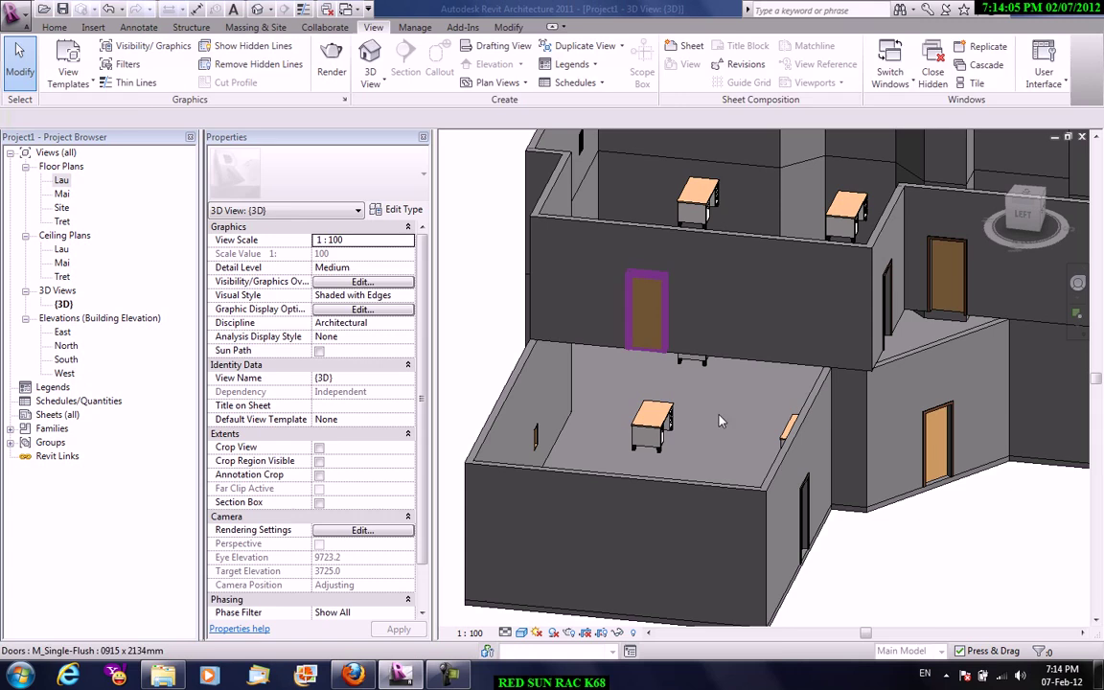
{"action": "left_click", "coordinate": [649, 331]}
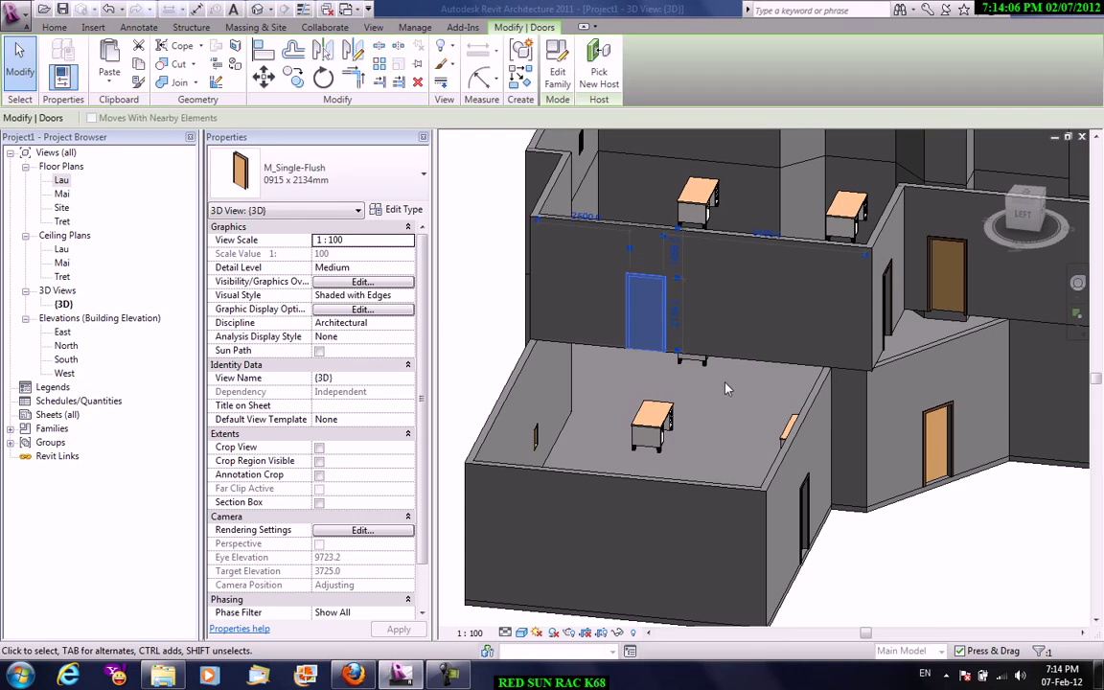
{"action": "left_click", "coordinate": [672, 328]}
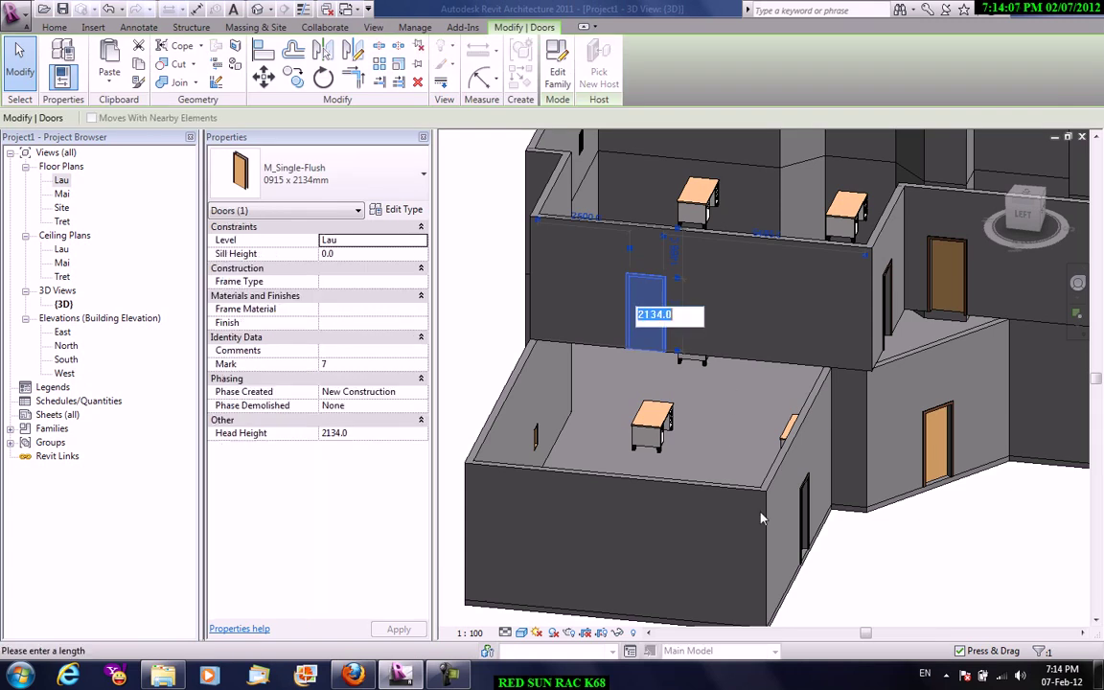
{"action": "left_click", "coordinate": [673, 247]}
{"action": "left_click", "coordinate": [587, 220]}
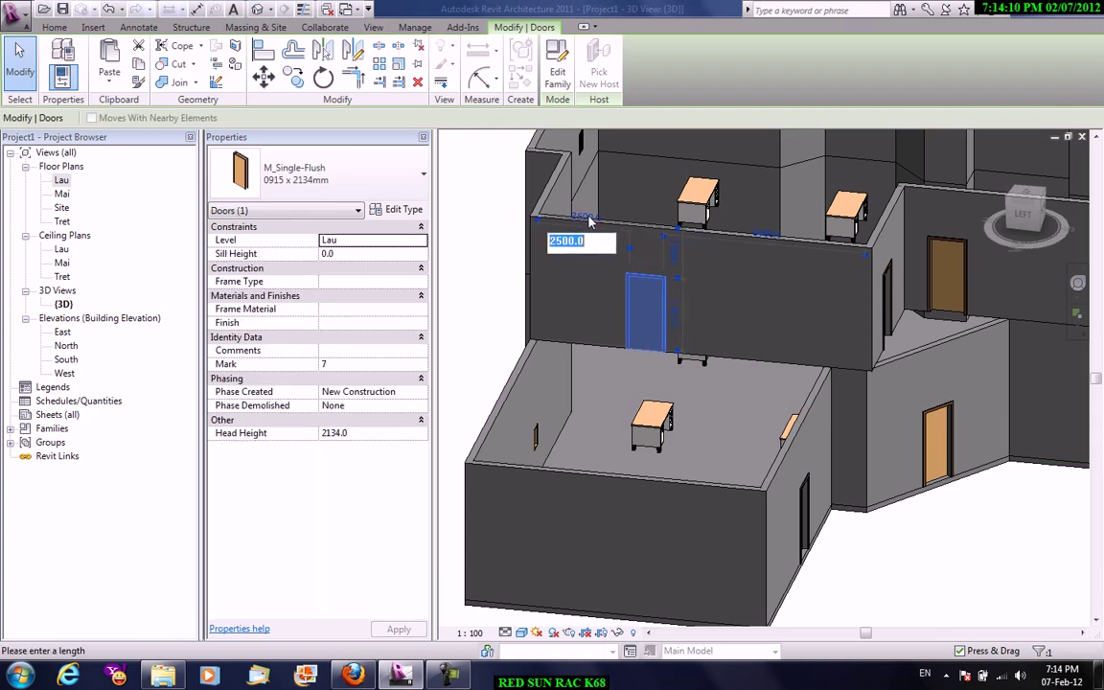
{"action": "type", "text": "3"}
{"action": "key", "text": "Return"}
{"action": "key", "text": "Escape"}
{"action": "mouse_move", "coordinate": [611, 288]}
{"action": "middle_mouse_down"}
{"action": "mouse_move", "coordinate": [544, 386]}
{"action": "mouse_move", "coordinate": [568, 371]}
{"action": "middle_mouse_up"}
- Place two M_Fixed 0406 x 0610mm windows on either side of the upper-floor door
{"action": "right_click", "coordinate": [1059, 370]}
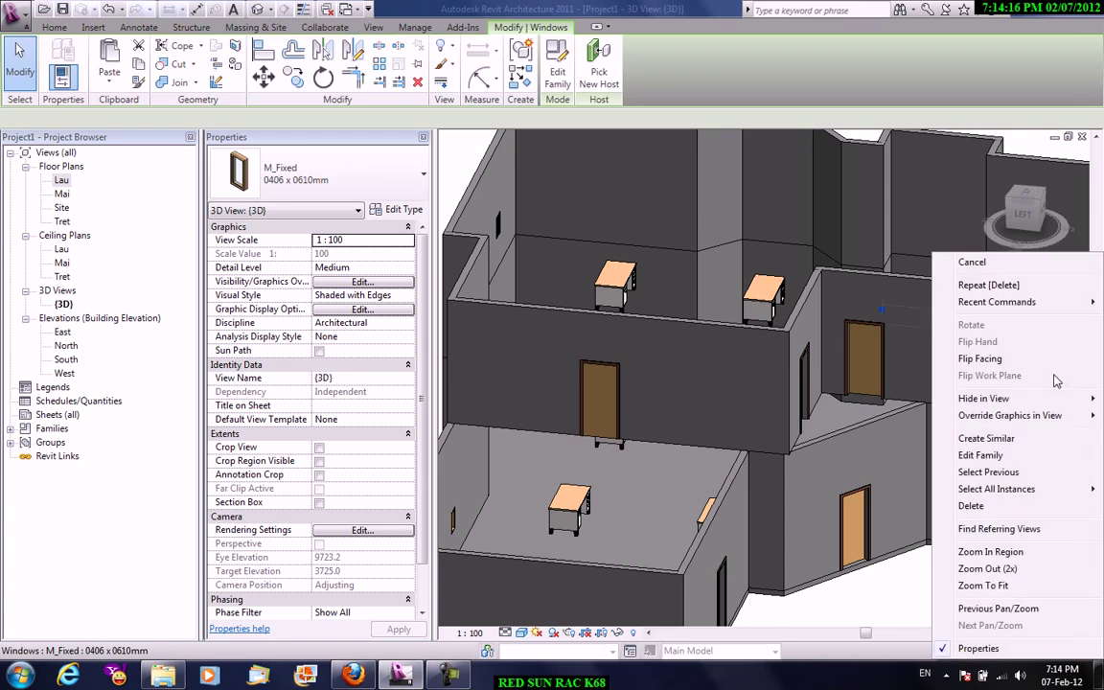
{"action": "left_click", "coordinate": [985, 438]}
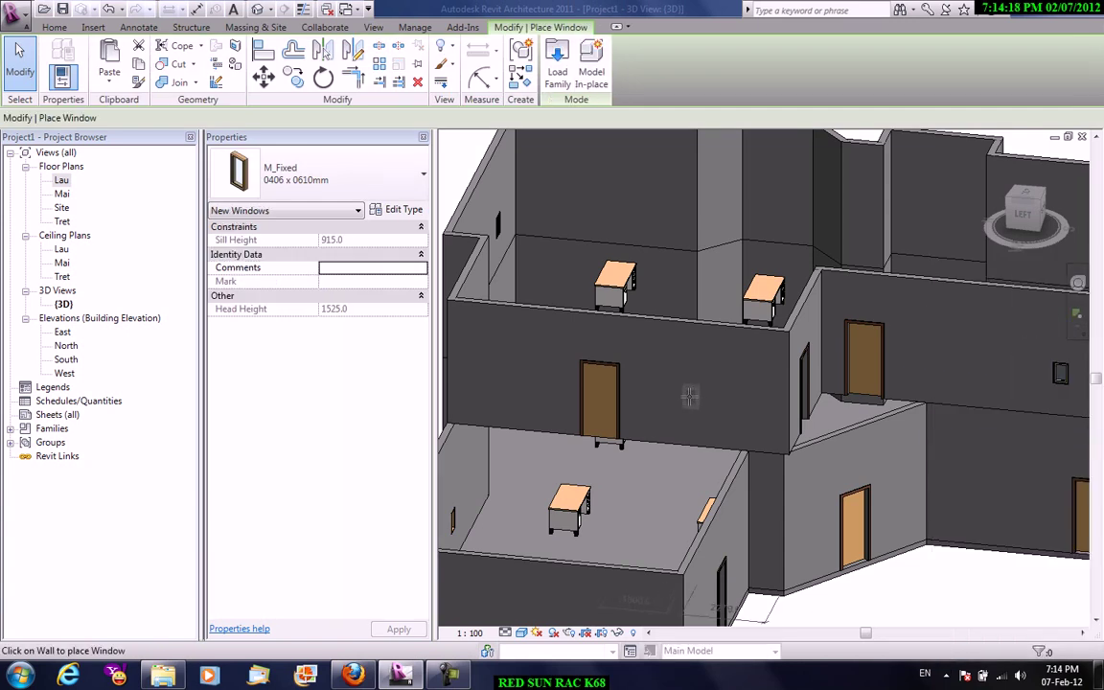
{"action": "left_click", "coordinate": [477, 385]}
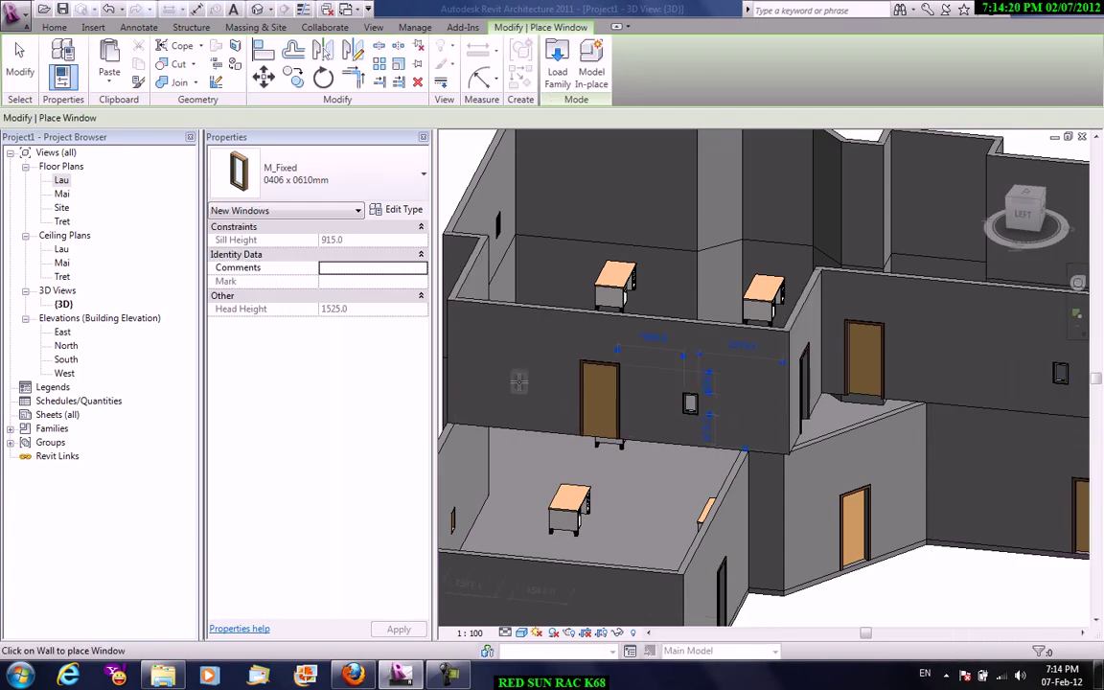
{"action": "left_click", "coordinate": [517, 384]}
{"action": "right_click", "coordinate": [713, 279]}
{"action": "right_click", "coordinate": [757, 292]}
{"action": "left_click", "coordinate": [795, 302]}
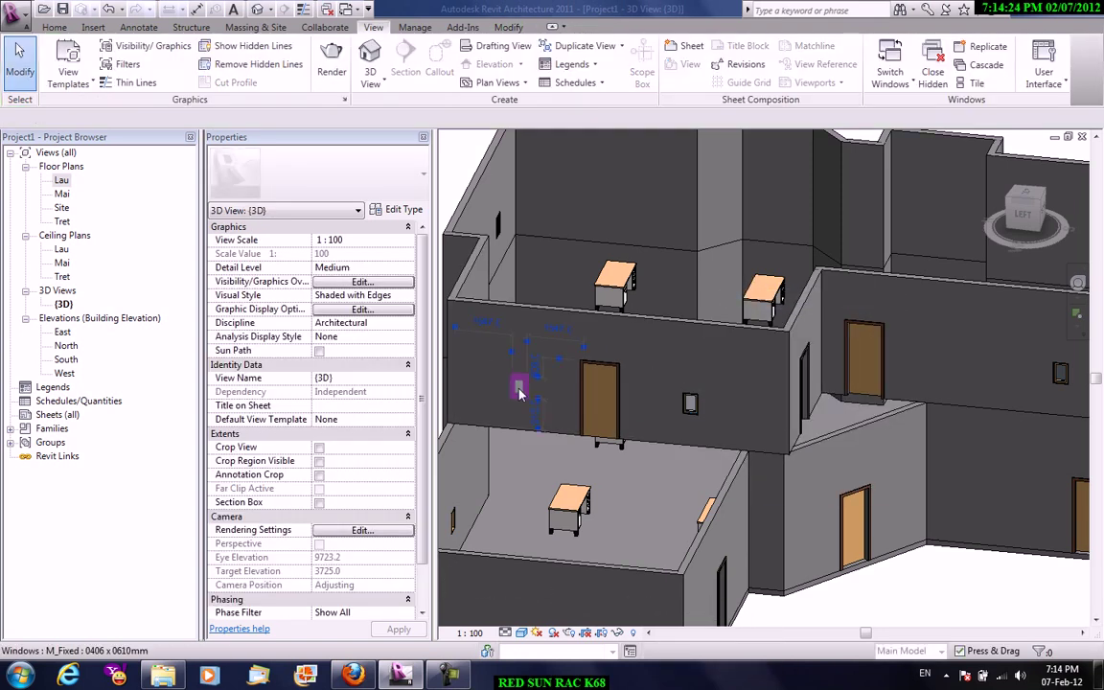
{"action": "left_click", "coordinate": [517, 386]}
{"action": "left_click", "coordinate": [474, 324]}
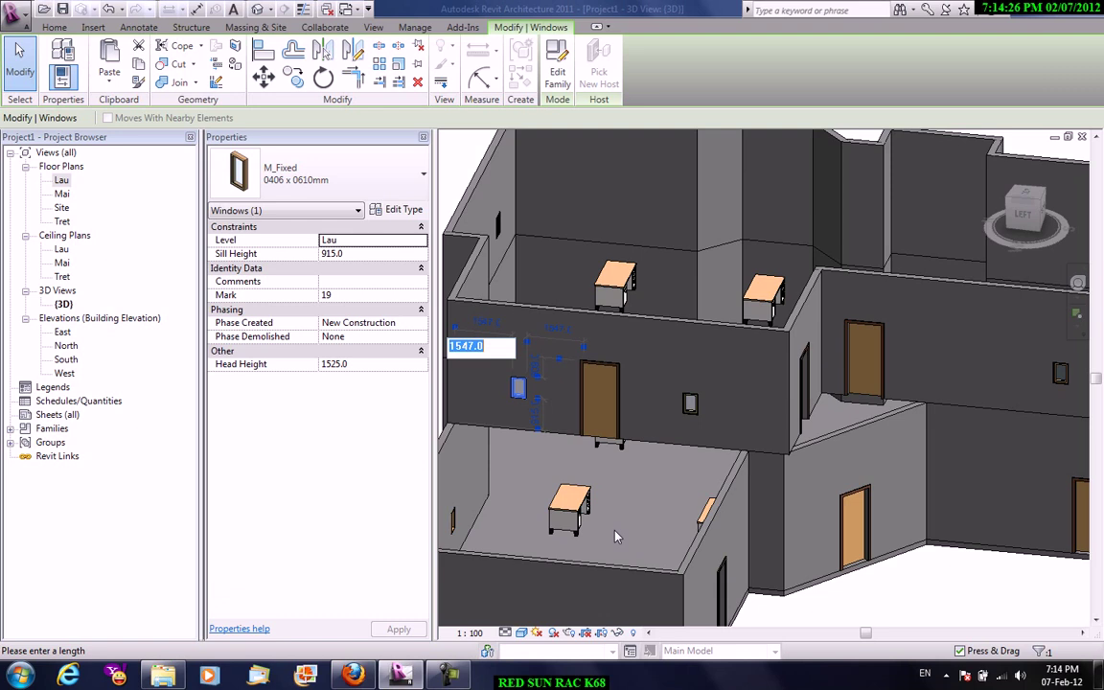
{"action": "scroll", "coordinate": [692, 346], "scroll_direction": "down", "scroll_amount": 4}
{"action": "mouse_move", "coordinate": [692, 346]}
{"action": "middle_mouse_down", "text": "shift"}
{"action": "mouse_move", "coordinate": [822, 424]}
{"action": "mouse_move", "coordinate": [753, 235]}
{"action": "middle_mouse_up", "text": "shift"}
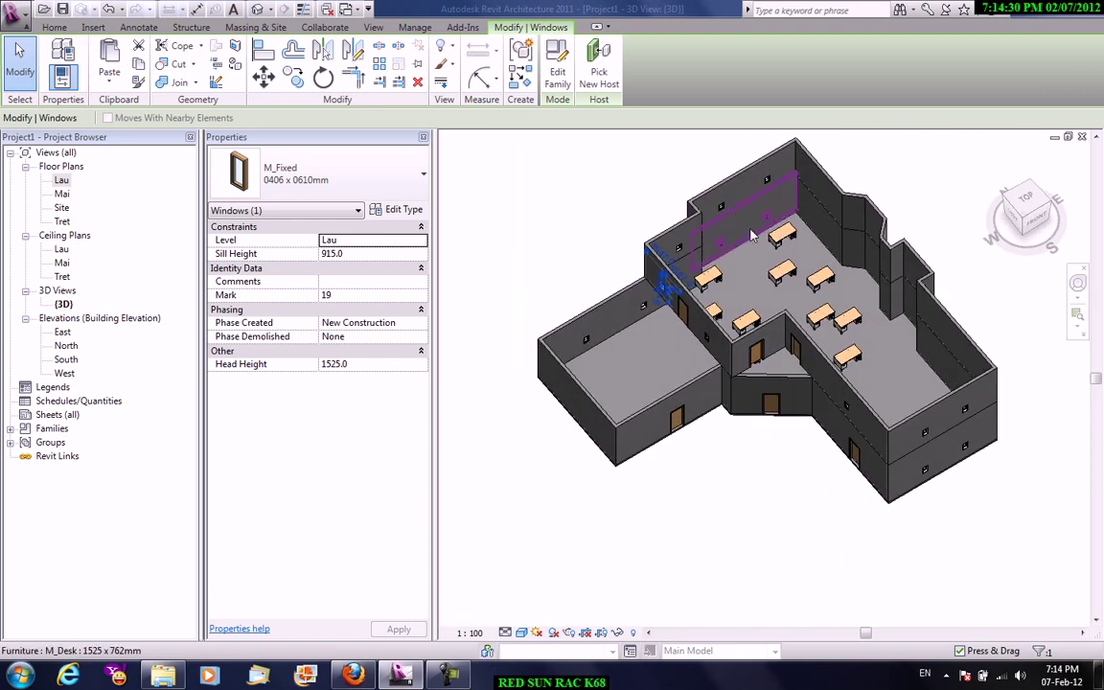
- Open the Lau floor plan and start sketching a new floor boundary
{"action": "double_click", "coordinate": [61, 181]}
{"action": "scroll", "coordinate": [776, 315], "scroll_direction": "down", "scroll_amount": 2}
{"action": "scroll", "coordinate": [789, 276], "scroll_direction": "up", "scroll_amount": 1}
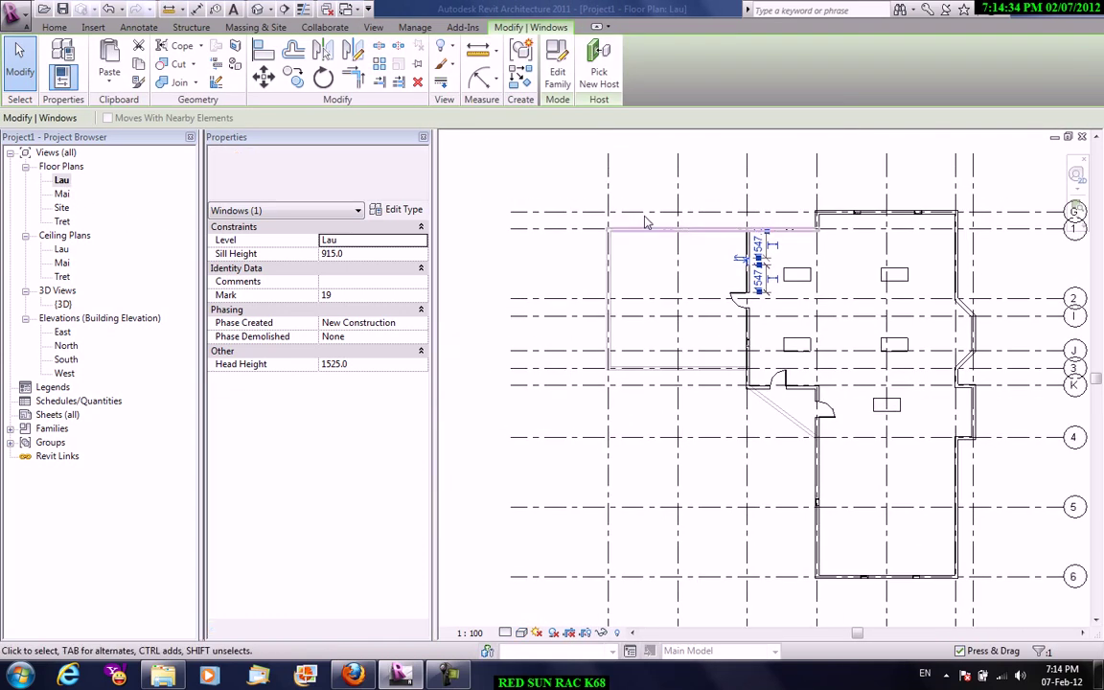
{"action": "left_click", "coordinate": [788, 201]}
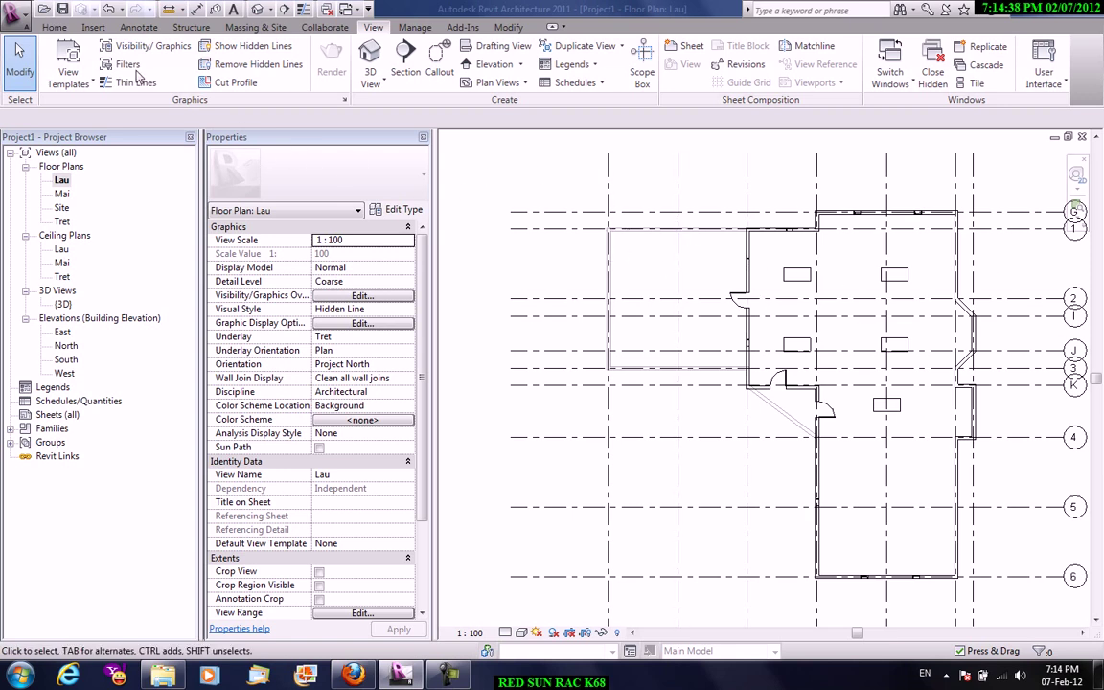
{"action": "left_click", "coordinate": [54, 27]}
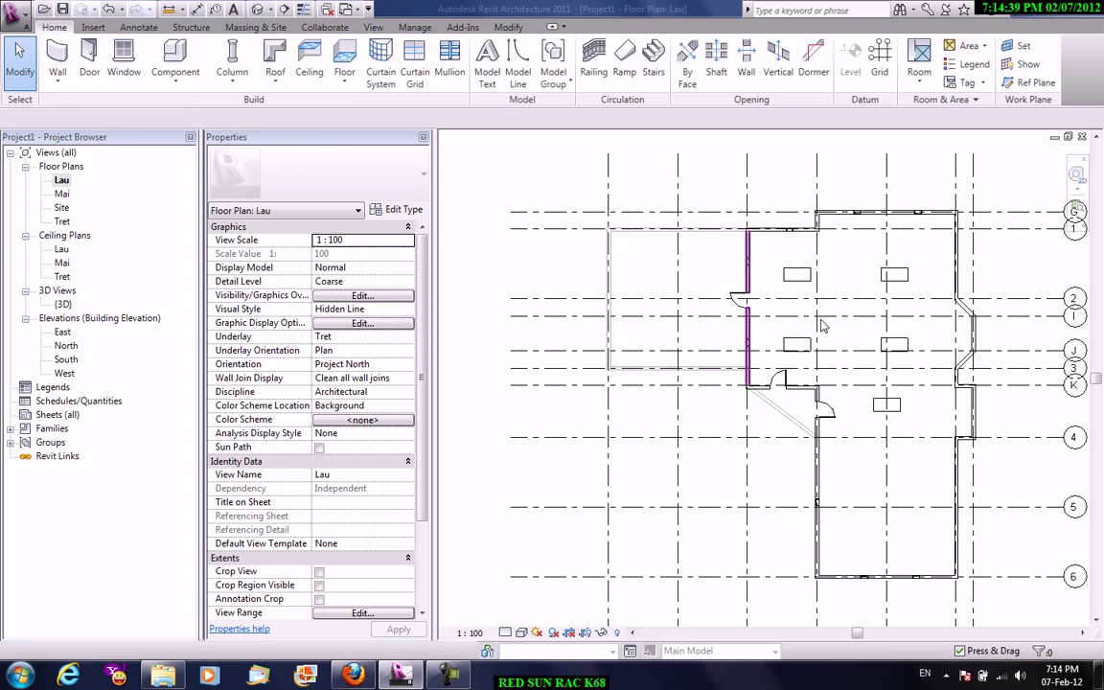
{"action": "left_click", "coordinate": [344, 84]}
{"action": "left_click", "coordinate": [370, 111]}
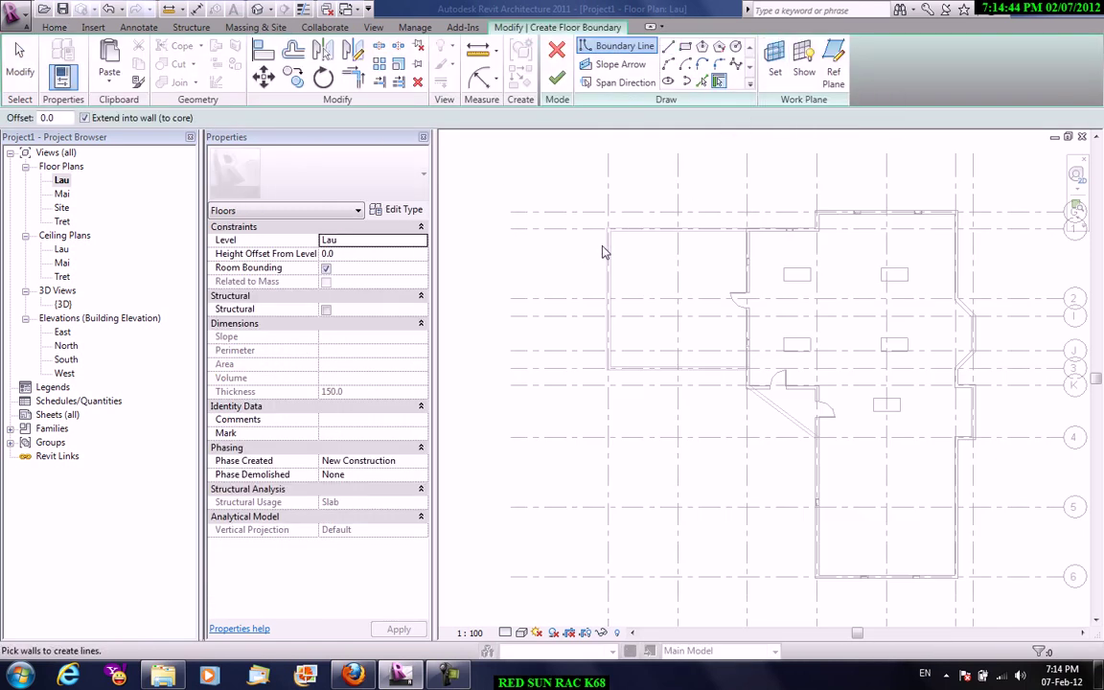
- Pick the lower diagonal wall and the adjoining wall of the angled bay as boundary
{"action": "scroll", "coordinate": [868, 233], "scroll_direction": "up", "scroll_amount": 3}
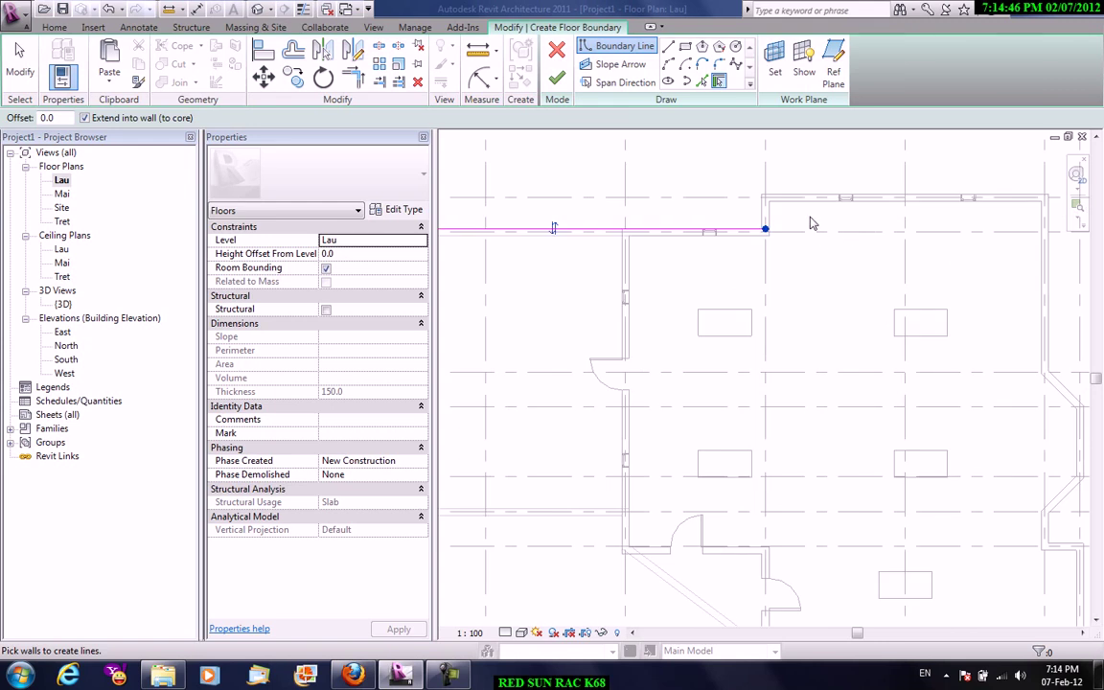
{"action": "middle_click_drag", "start_coordinate": [834, 198], "coordinate": [644, 254]}
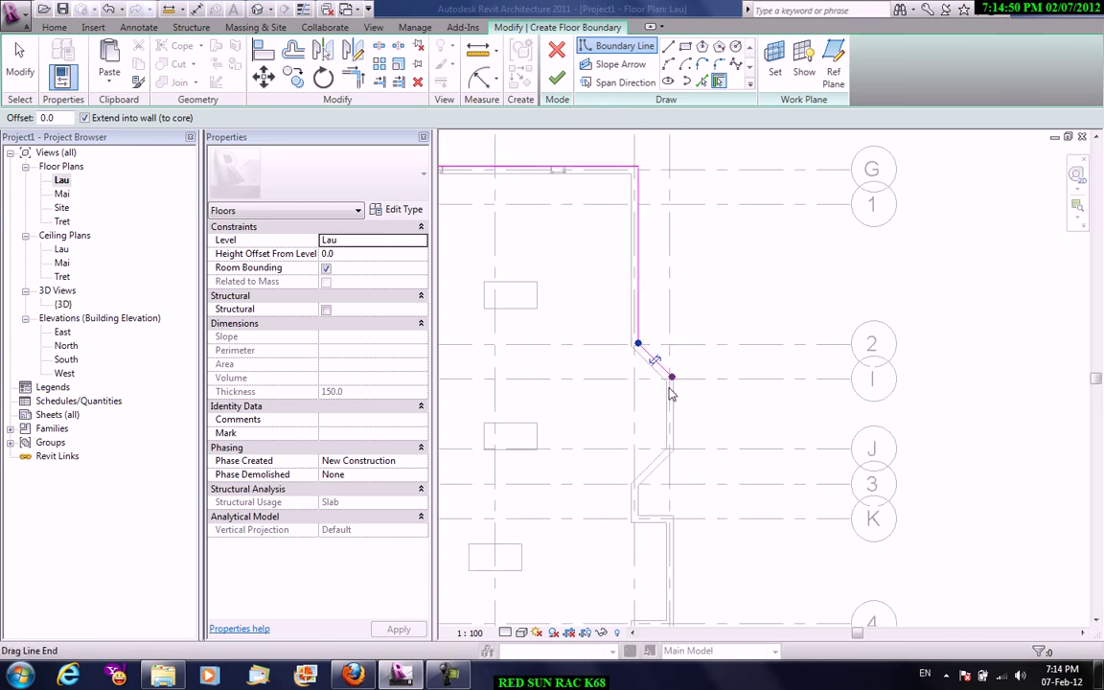
{"action": "left_click", "coordinate": [659, 479]}
{"action": "scroll", "coordinate": [652, 494], "scroll_direction": "up", "scroll_amount": 3}
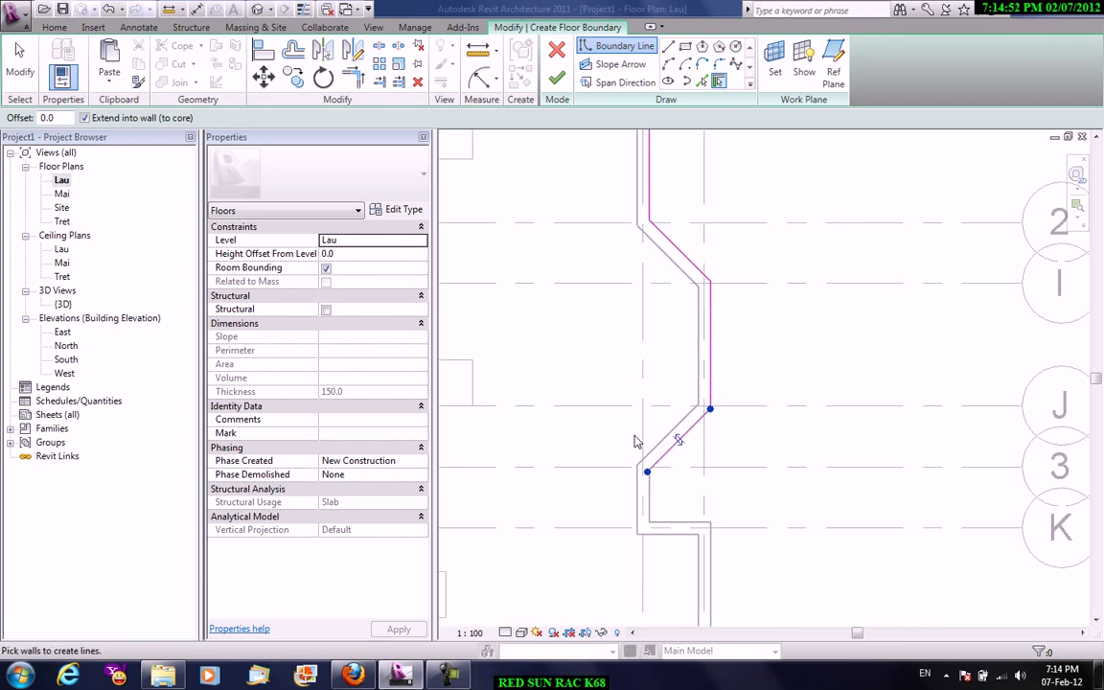
{"action": "middle_click_drag", "start_coordinate": [718, 584], "coordinate": [843, 309]}
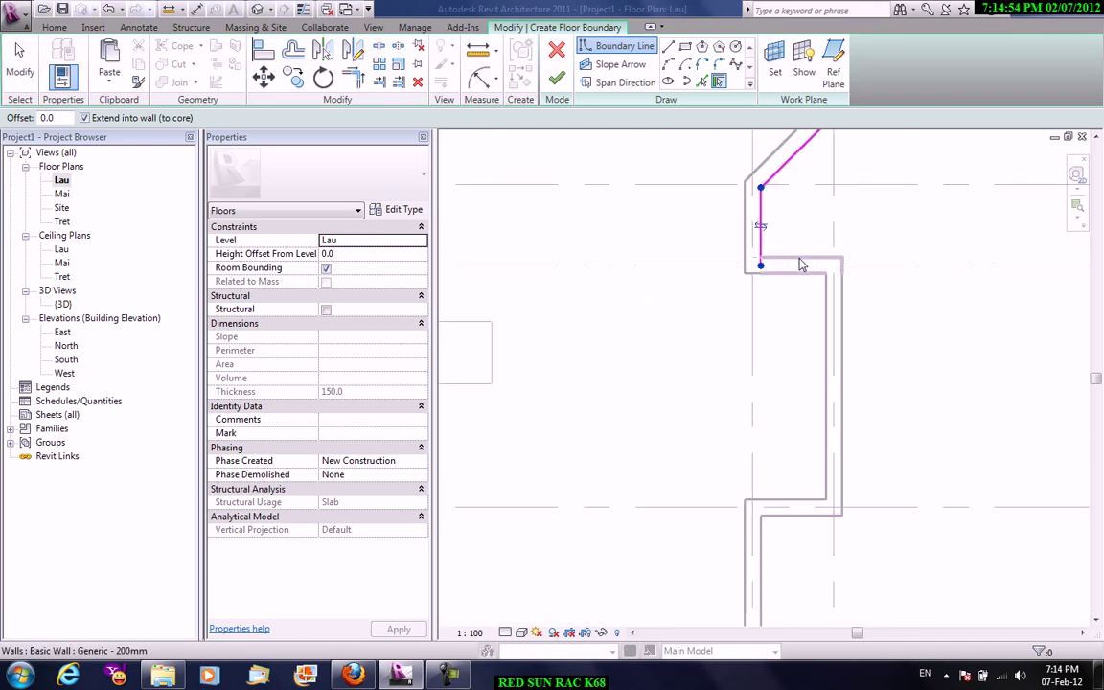
{"action": "left_click", "coordinate": [844, 337]}
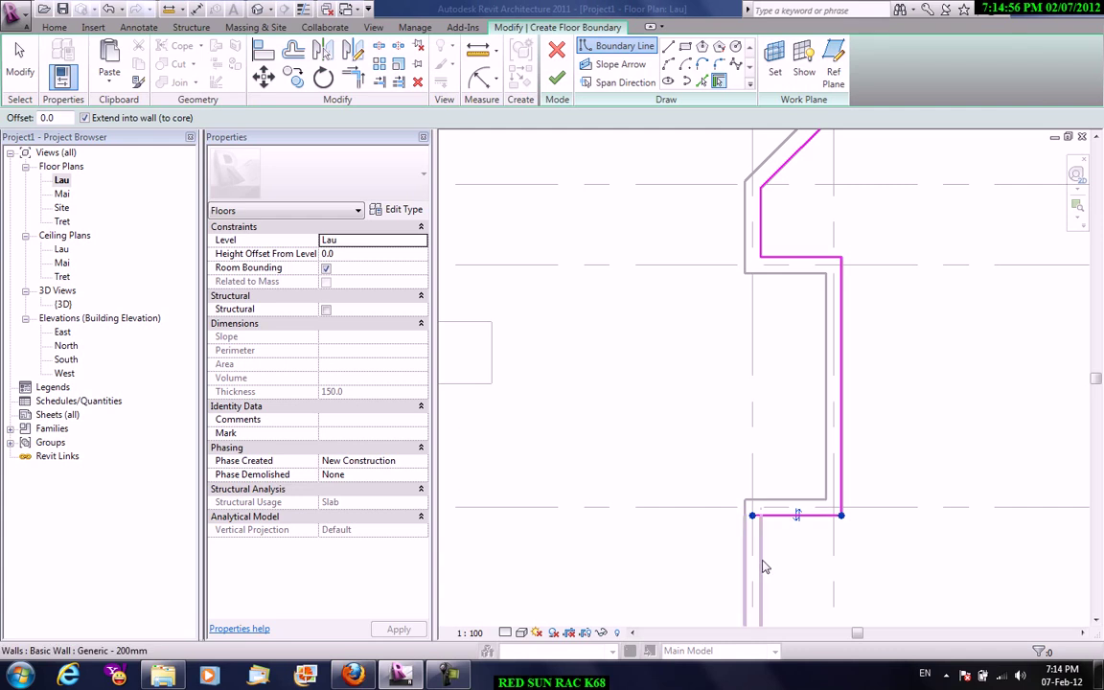
- Pick the left wall running up from the inner corner as boundary
{"action": "middle_click_drag", "start_coordinate": [764, 567], "coordinate": [786, 340]}
{"action": "scroll", "coordinate": [867, 405], "scroll_direction": "down", "scroll_amount": 2}
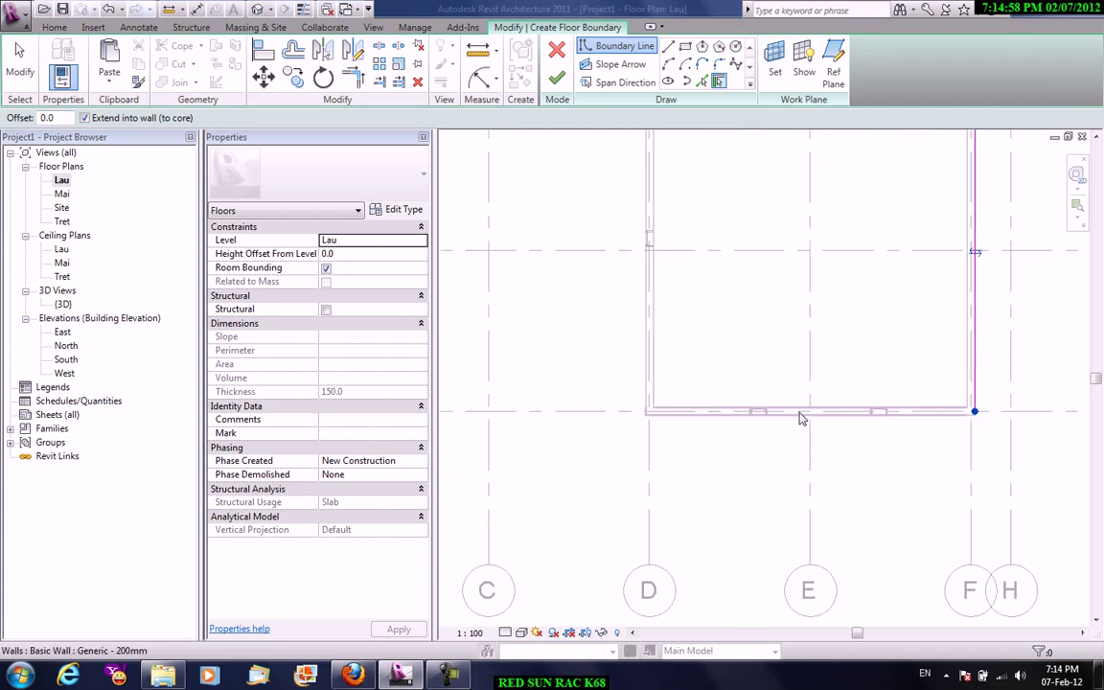
{"action": "scroll", "coordinate": [709, 297], "scroll_direction": "up", "scroll_amount": 3}
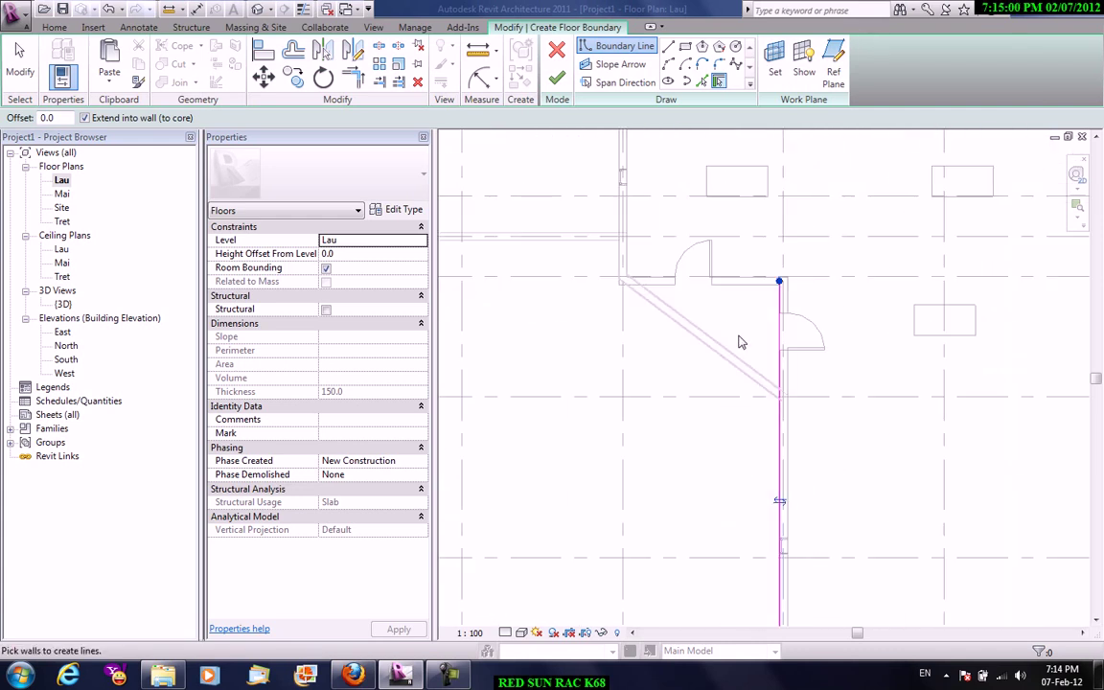
{"action": "scroll", "coordinate": [739, 340], "scroll_direction": "up", "scroll_amount": 1}
{"action": "middle_click_drag", "start_coordinate": [619, 293], "coordinate": [778, 328]}
{"action": "left_click", "coordinate": [758, 307]}
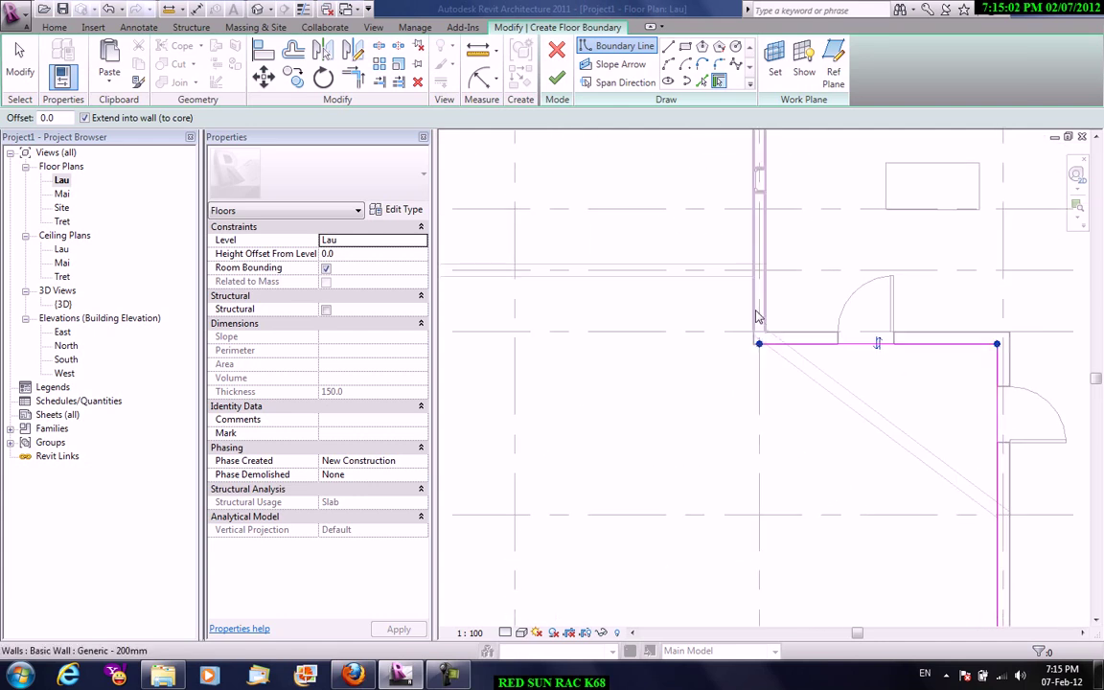
- View the whole building and attempt to finish the floor sketch
{"action": "scroll", "coordinate": [820, 318], "scroll_direction": "down", "scroll_amount": 2}
{"action": "scroll", "coordinate": [764, 365], "scroll_direction": "down", "scroll_amount": 2}
{"action": "mouse_move", "coordinate": [764, 365]}
{"action": "middle_mouse_down"}
{"action": "mouse_move", "coordinate": [742, 372]}
{"action": "mouse_move", "coordinate": [653, 247]}
{"action": "mouse_move", "coordinate": [715, 206]}
{"action": "middle_mouse_up"}
{"action": "scroll", "coordinate": [742, 371], "scroll_direction": "up", "scroll_amount": 1}
{"action": "scroll", "coordinate": [653, 247], "scroll_direction": "down", "scroll_amount": 2}
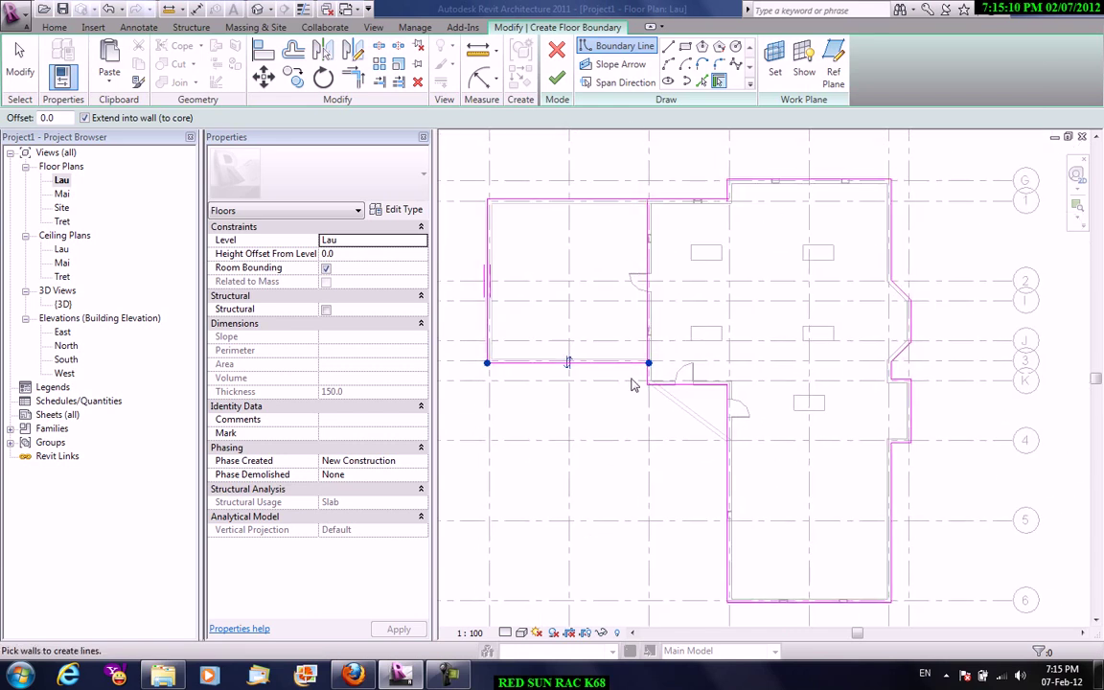
{"action": "scroll", "coordinate": [632, 385], "scroll_direction": "up", "scroll_amount": 3}
{"action": "scroll", "coordinate": [644, 386], "scroll_direction": "down", "scroll_amount": 2}
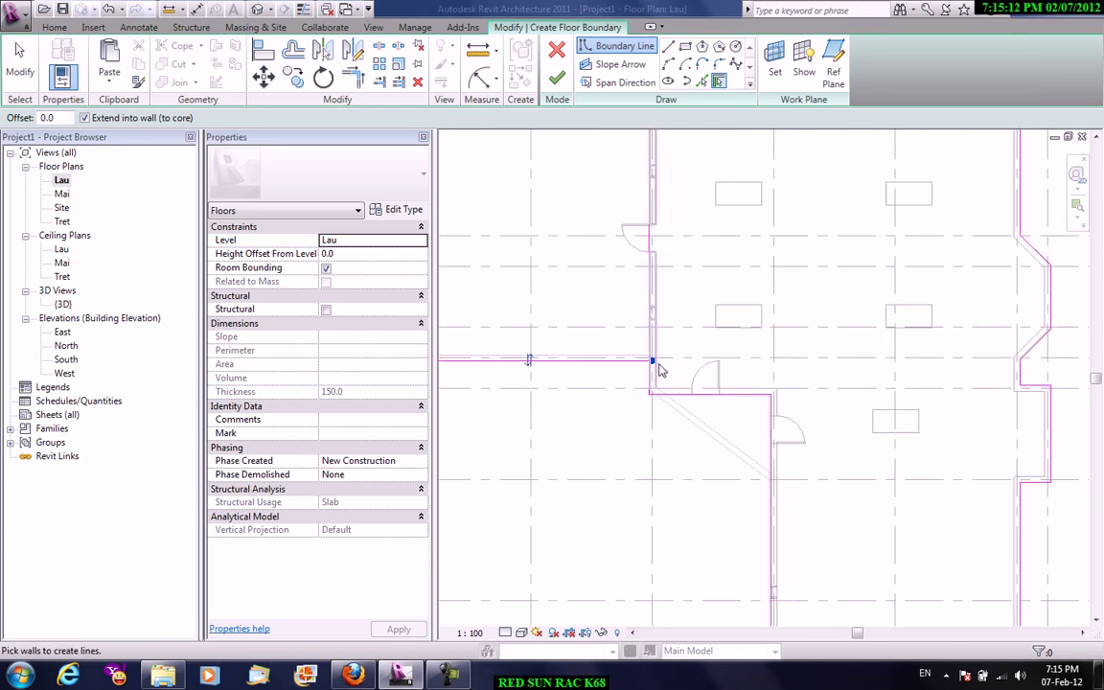
{"action": "left_click", "coordinate": [528, 360]}
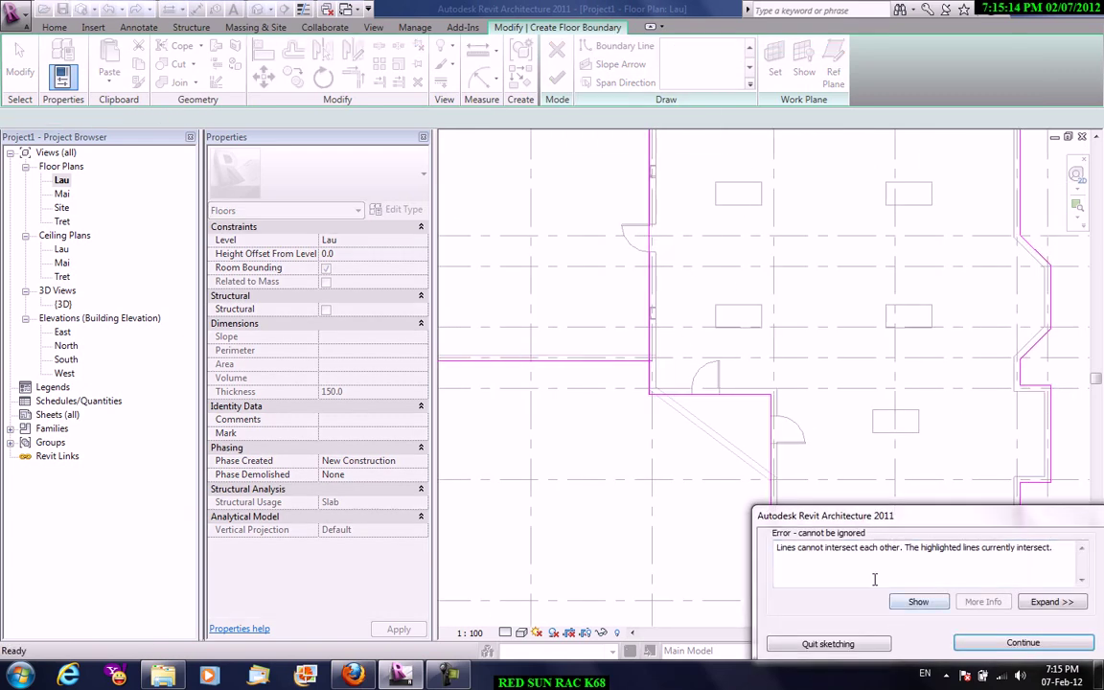
- Show the intersecting boundary lines and trim them to a clean corner
{"action": "left_click", "coordinate": [934, 602]}
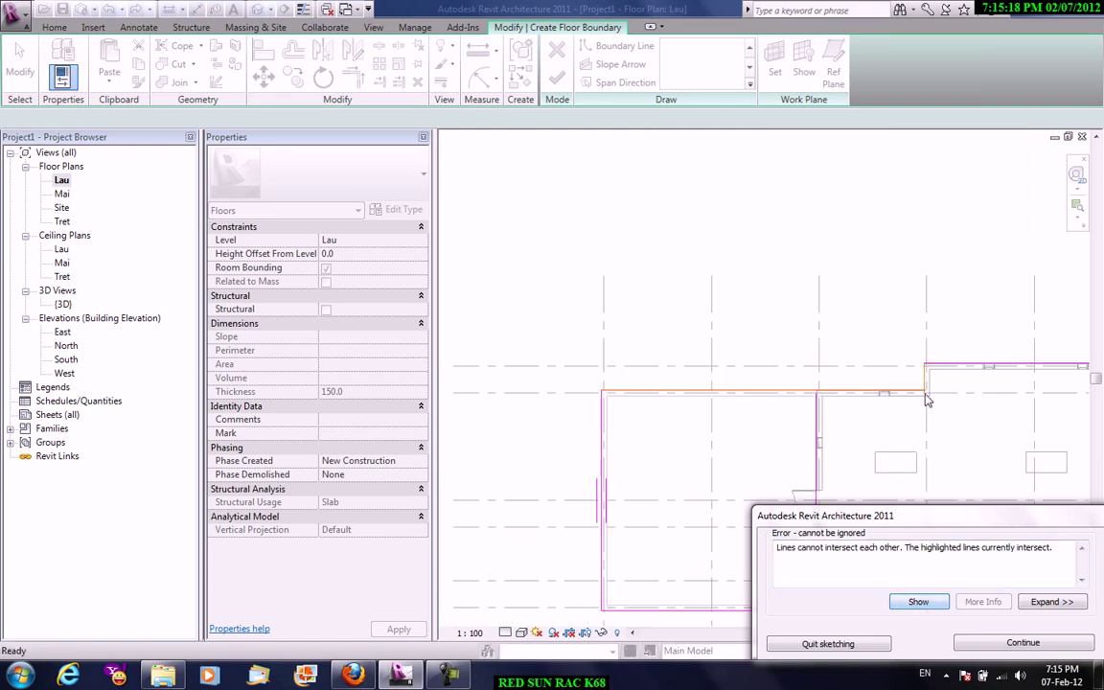
{"action": "left_click", "coordinate": [1049, 645]}
{"action": "scroll", "coordinate": [954, 422], "scroll_direction": "up", "scroll_amount": 2}
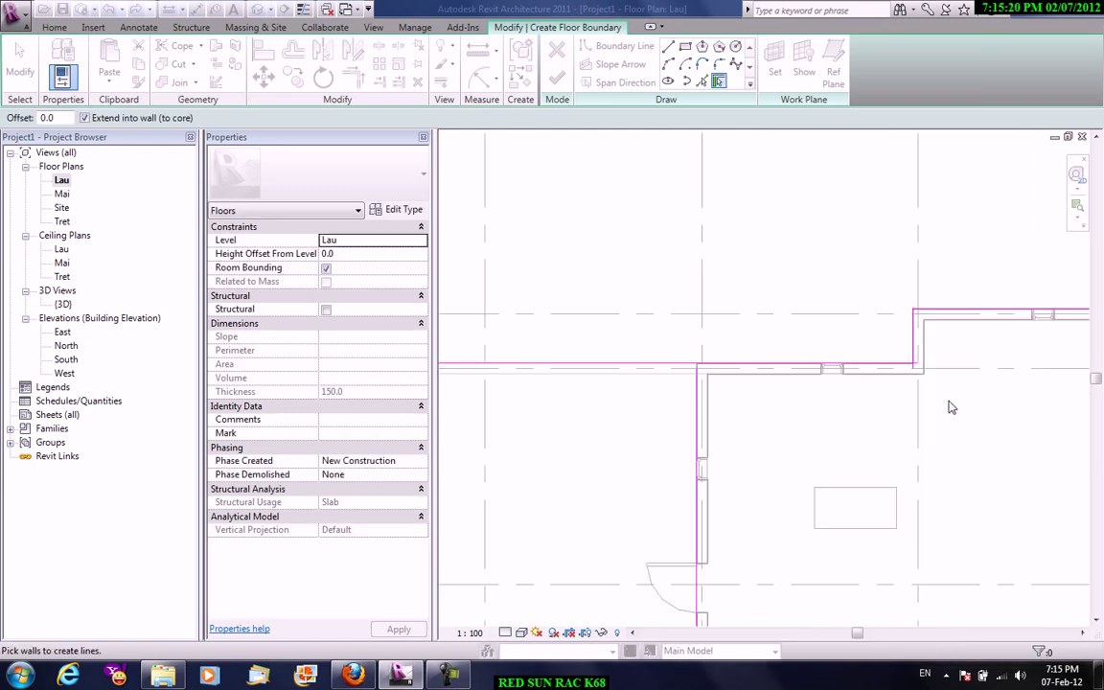
{"action": "scroll", "coordinate": [921, 374], "scroll_direction": "up", "scroll_amount": 2}
{"action": "left_click", "coordinate": [353, 77]}
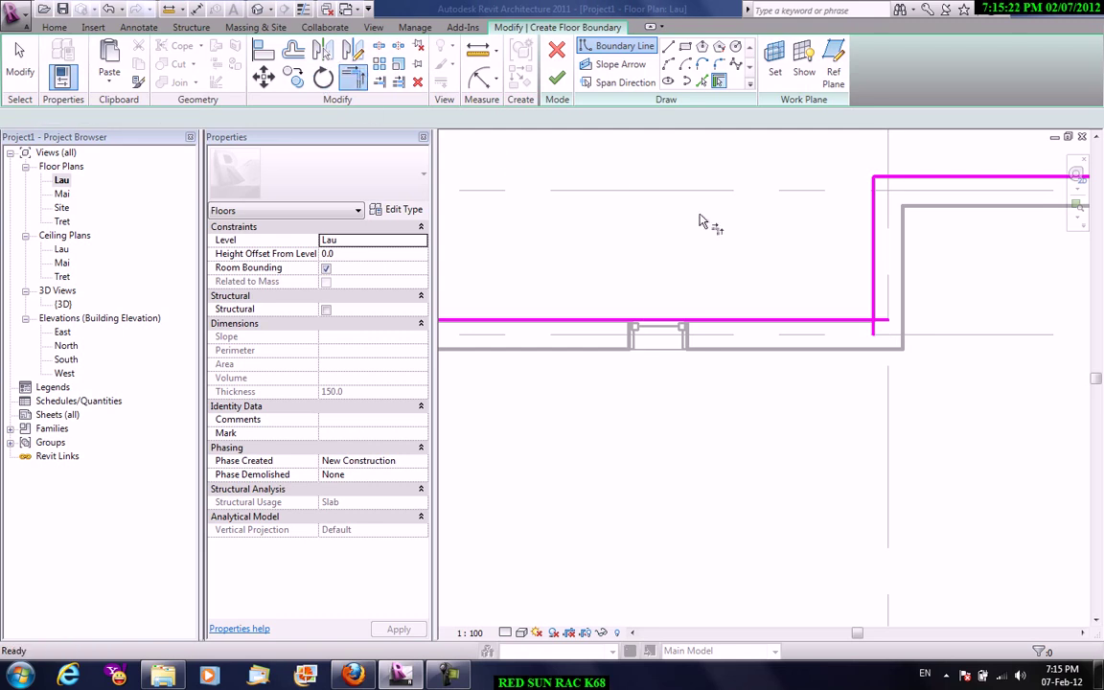
{"action": "scroll", "coordinate": [862, 383], "scroll_direction": "down", "scroll_amount": 2}
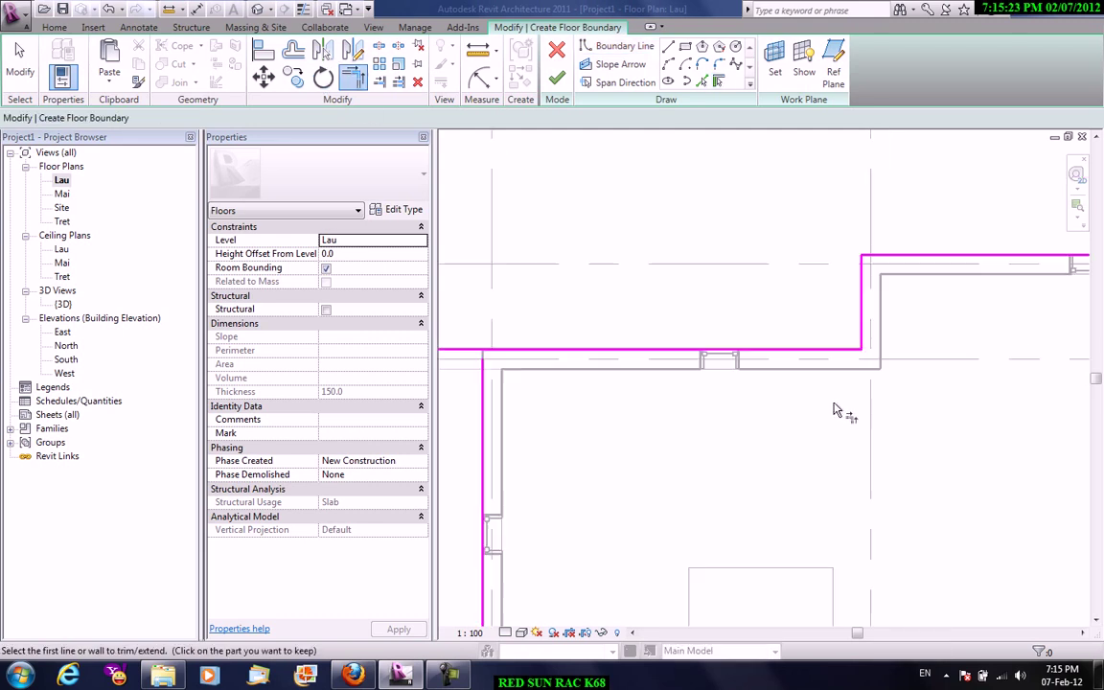
- Retry finishing, locate the remaining intersection, then finish the floor sketch
{"action": "left_click", "coordinate": [557, 77]}
{"action": "left_click", "coordinate": [918, 602]}
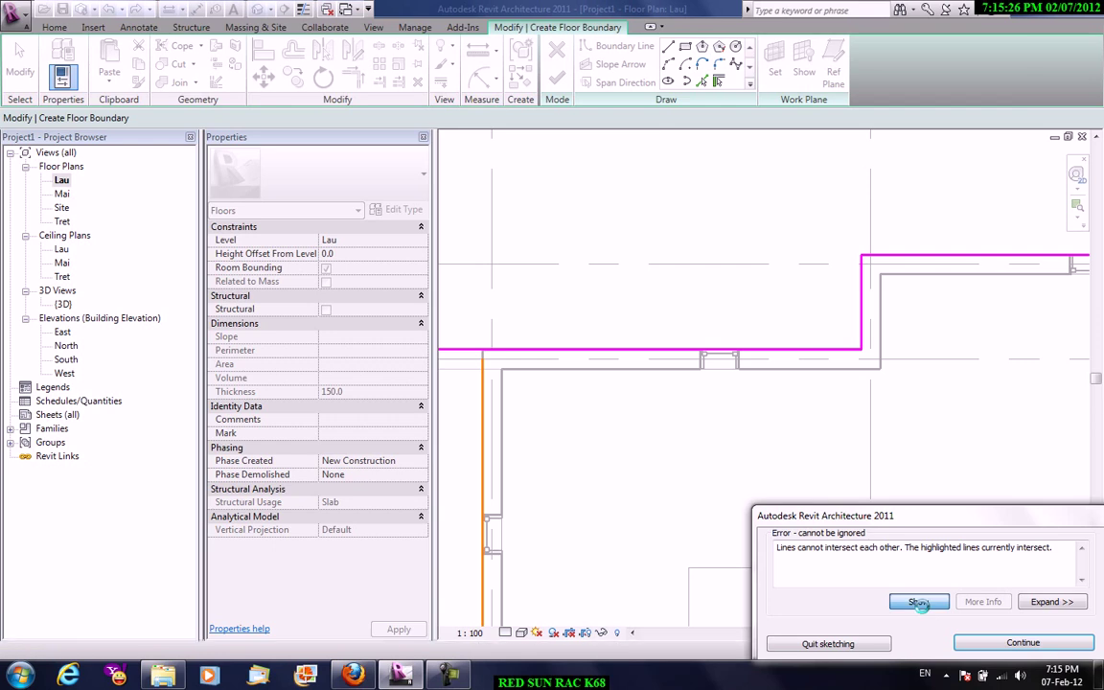
{"action": "left_click", "coordinate": [1002, 642]}
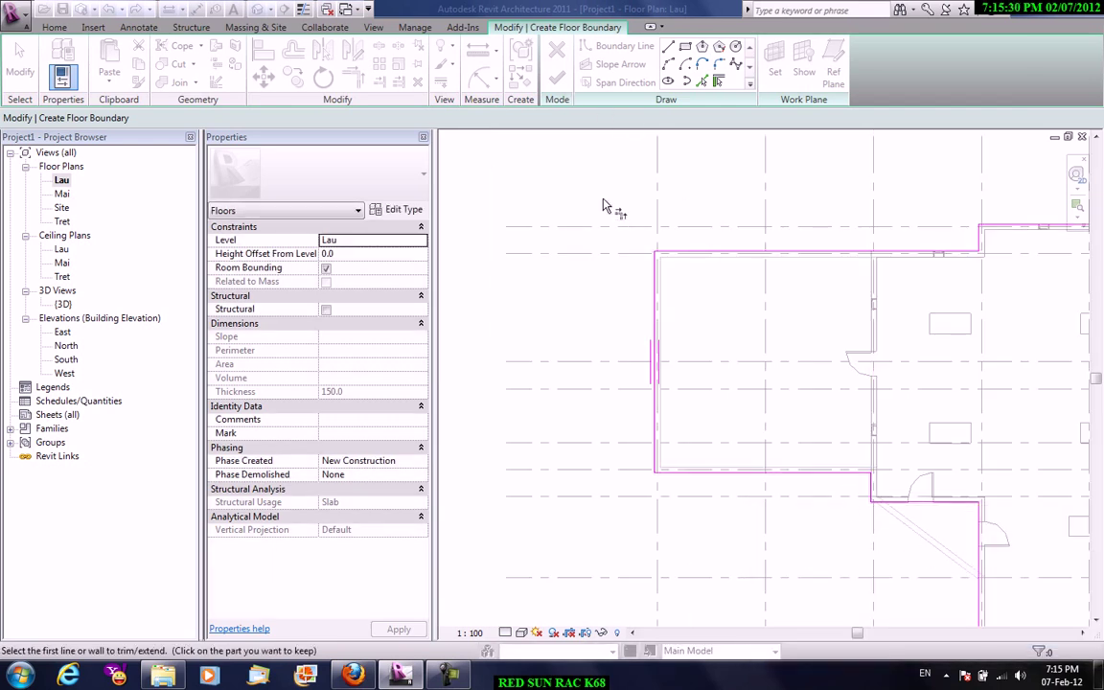
{"action": "right_click", "coordinate": [557, 85]}
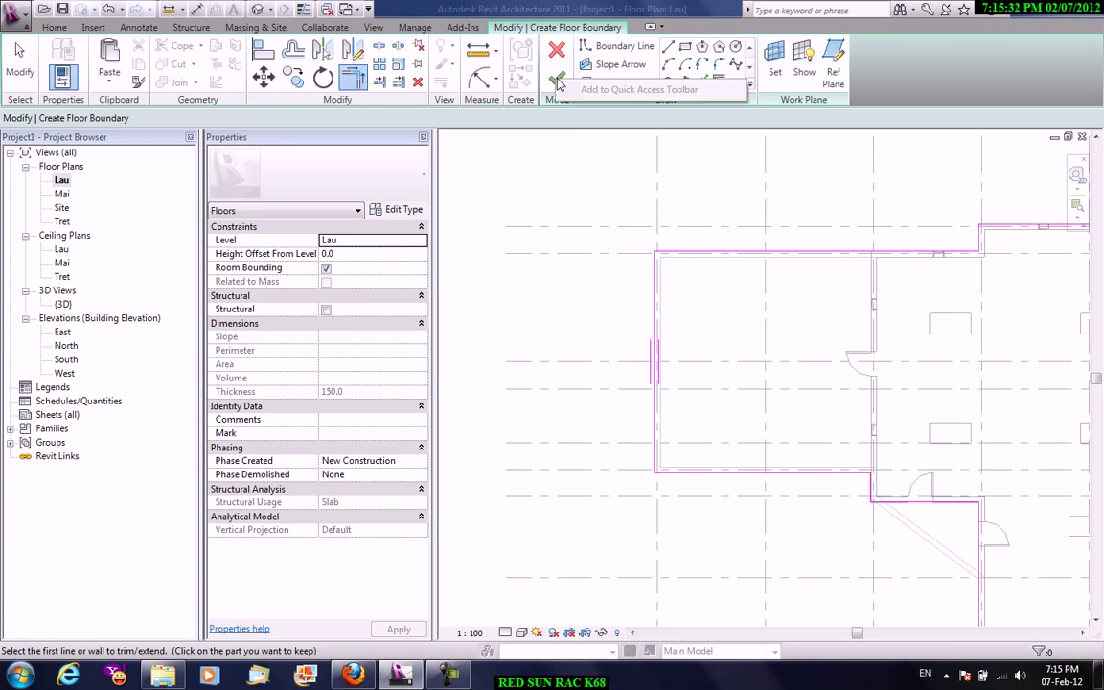
{"action": "left_click", "coordinate": [557, 82]}
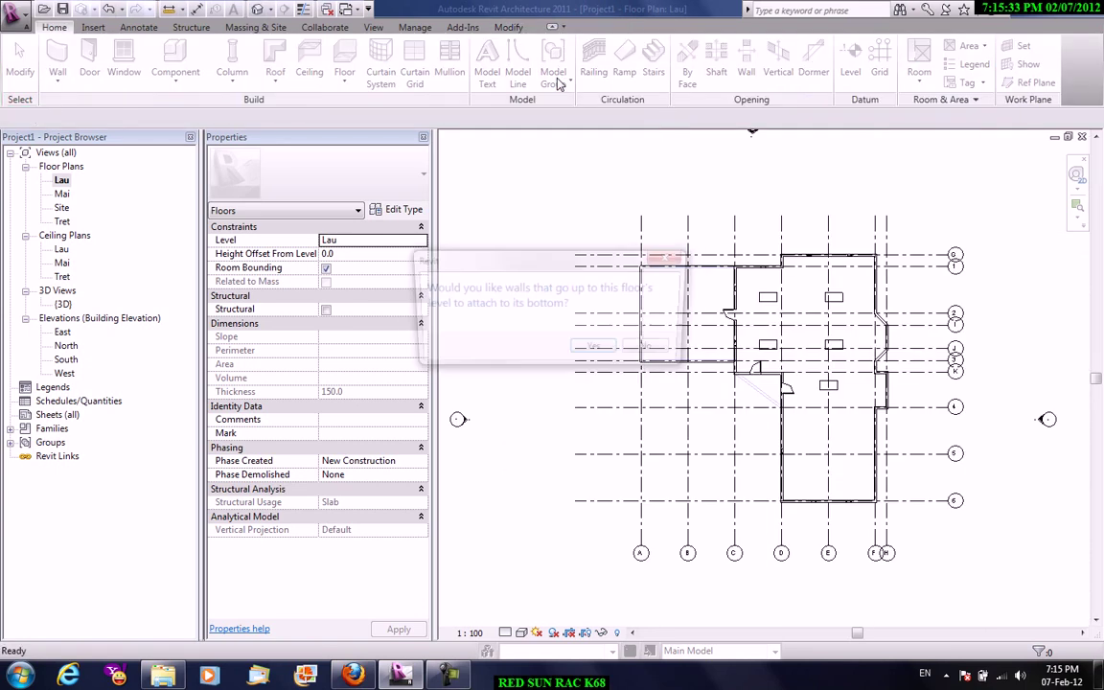
- Attach the walls to the Lau floor and switch to the default 3D view
{"action": "left_click", "coordinate": [595, 351]}
{"action": "scroll", "coordinate": [770, 450], "scroll_direction": "up", "scroll_amount": 3}
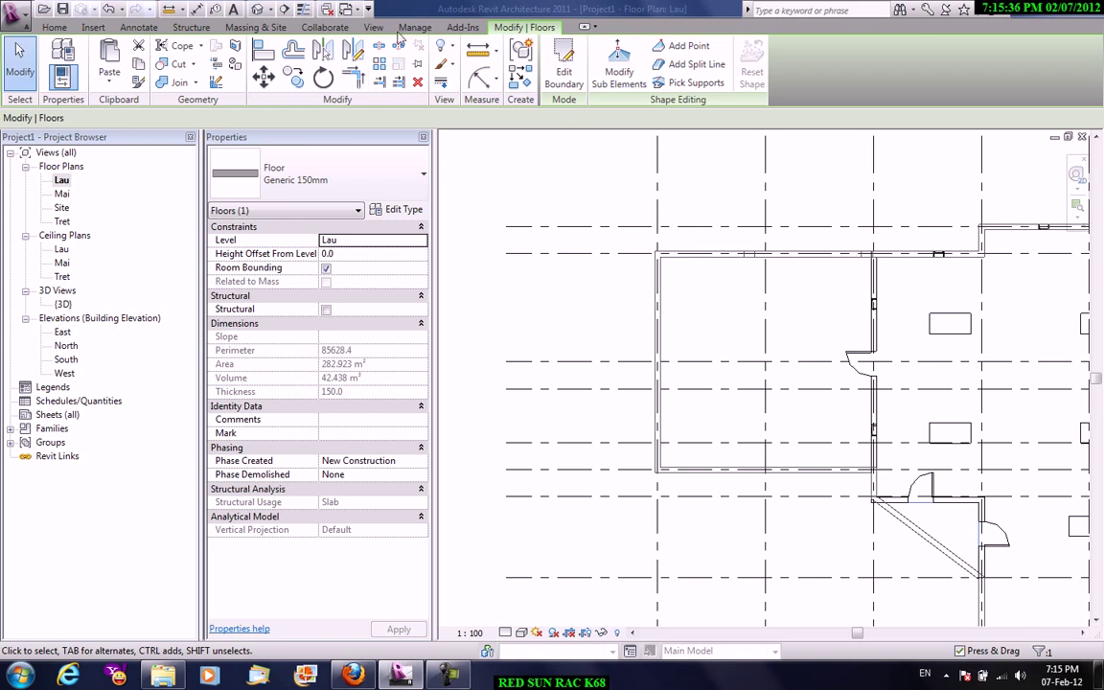
{"action": "left_click", "coordinate": [373, 27]}
{"action": "left_click", "coordinate": [370, 72]}
- Select the Generic 150mm floor slab and orbit around it to inspect it
{"action": "middle_click_drag", "start_coordinate": [584, 297], "coordinate": [618, 290], "text": "shift"}
{"action": "left_click", "coordinate": [611, 394]}
{"action": "key", "text": "Escape"}
{"action": "left_click", "coordinate": [613, 395]}
{"action": "mouse_move", "coordinate": [613, 395]}
{"action": "middle_mouse_down", "text": "shift"}
{"action": "mouse_move", "coordinate": [873, 388]}
{"action": "mouse_move", "coordinate": [844, 402]}
{"action": "middle_mouse_up", "text": "shift"}
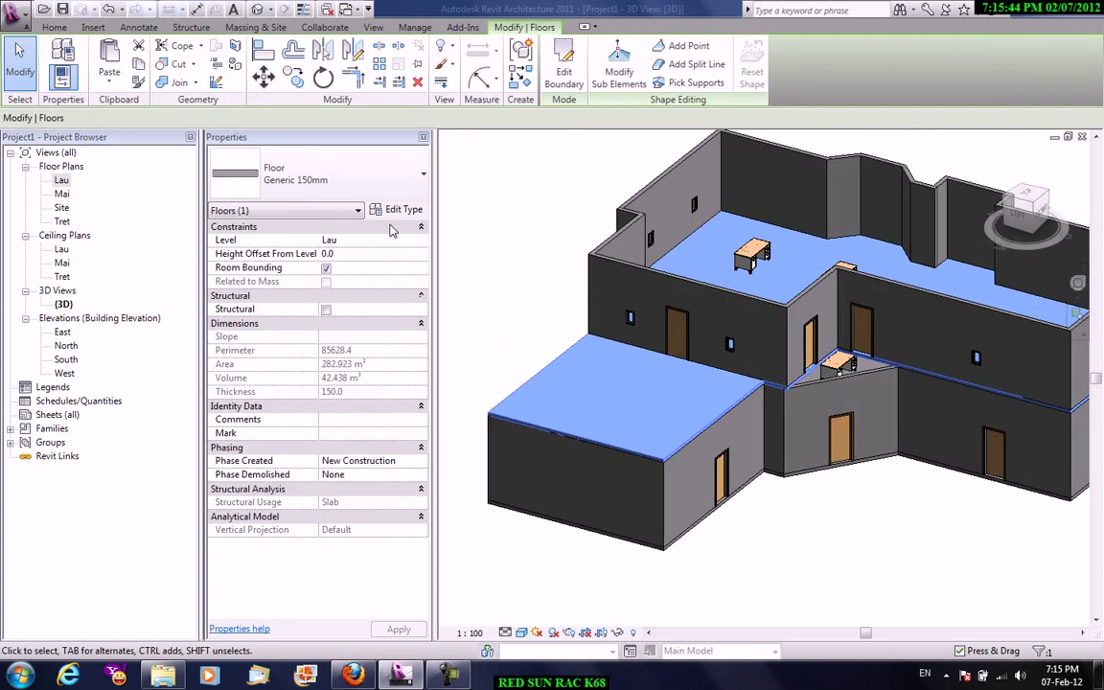
{"action": "left_click", "coordinate": [369, 187]}
{"action": "left_click", "coordinate": [524, 189]}
{"action": "mouse_move", "coordinate": [721, 401]}
{"action": "middle_mouse_down", "text": "shift"}
{"action": "mouse_move", "coordinate": [944, 383]}
{"action": "mouse_move", "coordinate": [751, 382]}
{"action": "middle_mouse_up", "text": "shift"}
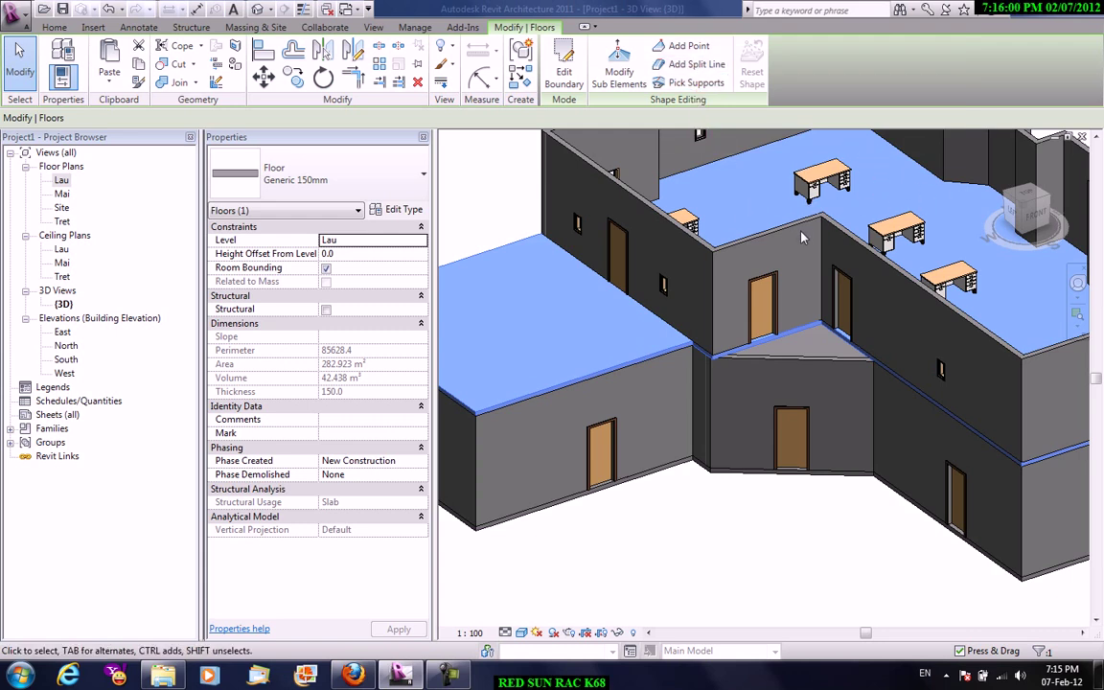
- Start editing the floor boundary in the Lau floor plan
{"action": "left_click", "coordinate": [566, 76]}
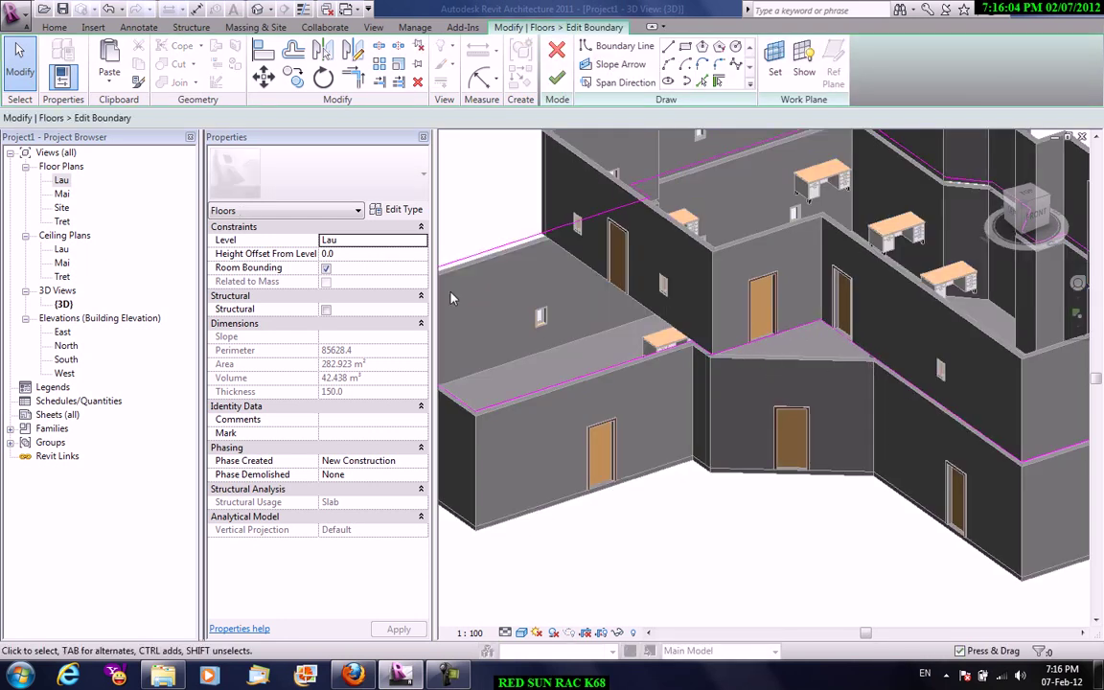
{"action": "double_click", "coordinate": [61, 180]}
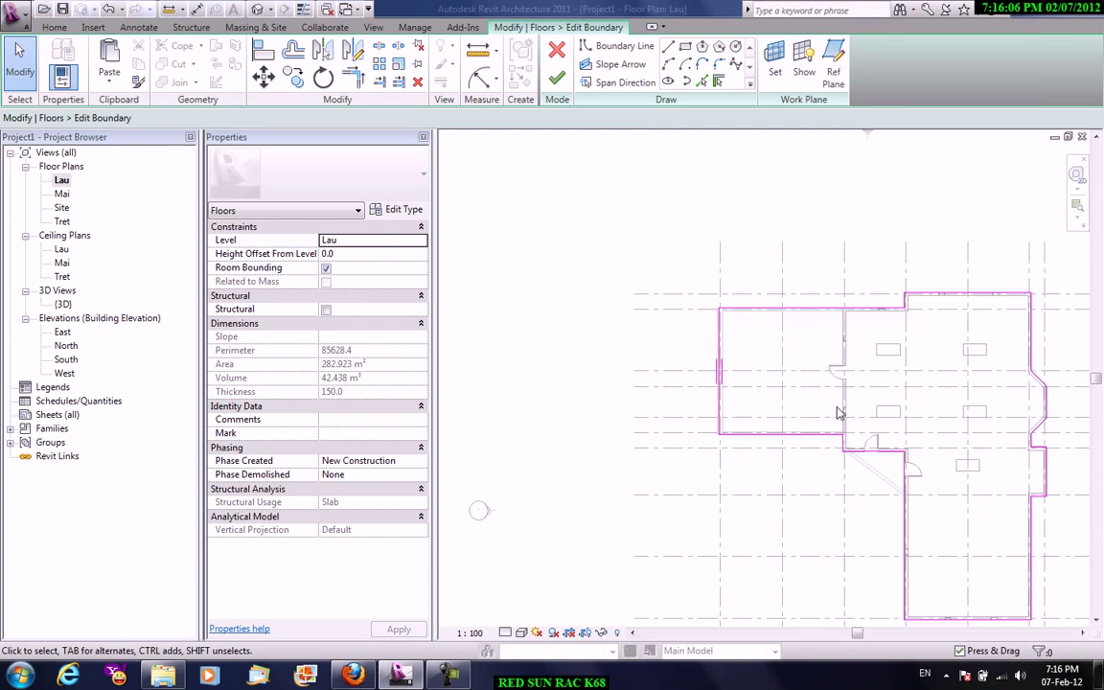
{"action": "scroll", "coordinate": [650, 206], "scroll_direction": "up", "scroll_amount": 3}
{"action": "scroll", "coordinate": [719, 230], "scroll_direction": "up", "scroll_amount": 2}
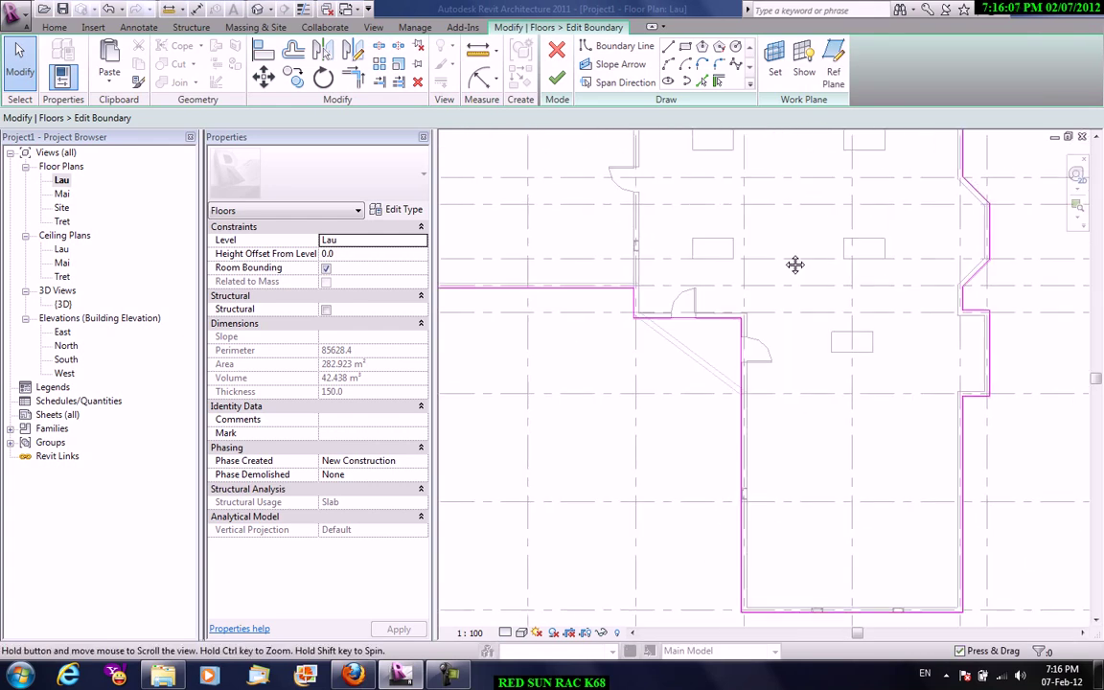
- Sketch an arc boundary for the curved balcony edge from the room corner to the wall corner
{"action": "left_click", "coordinate": [685, 63]}
{"action": "scroll", "coordinate": [636, 365], "scroll_direction": "up", "scroll_amount": 3}
{"action": "scroll", "coordinate": [591, 316], "scroll_direction": "up", "scroll_amount": 3}
{"action": "scroll", "coordinate": [486, 240], "scroll_direction": "up", "scroll_amount": 2}
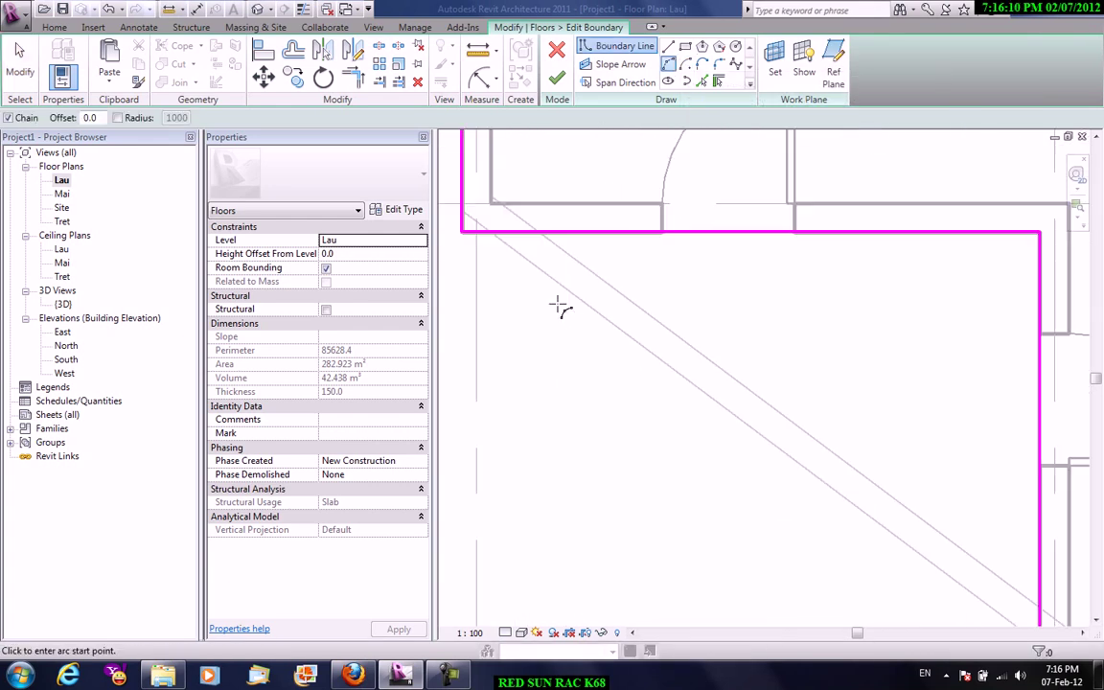
{"action": "left_click", "coordinate": [477, 239]}
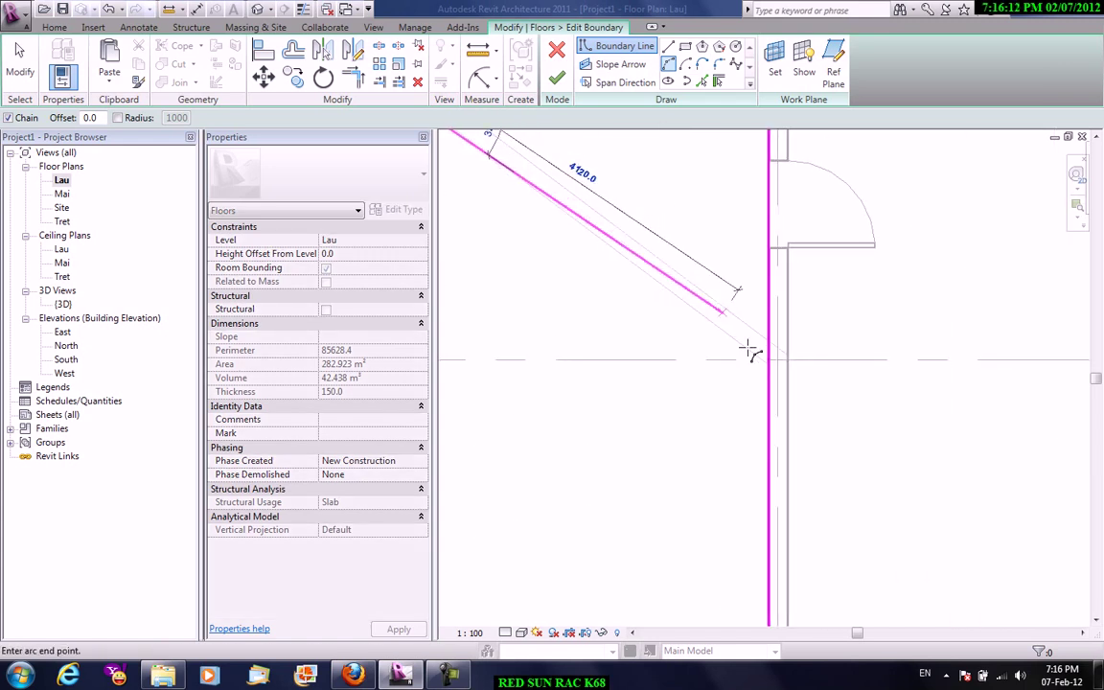
{"action": "left_click", "coordinate": [770, 372]}
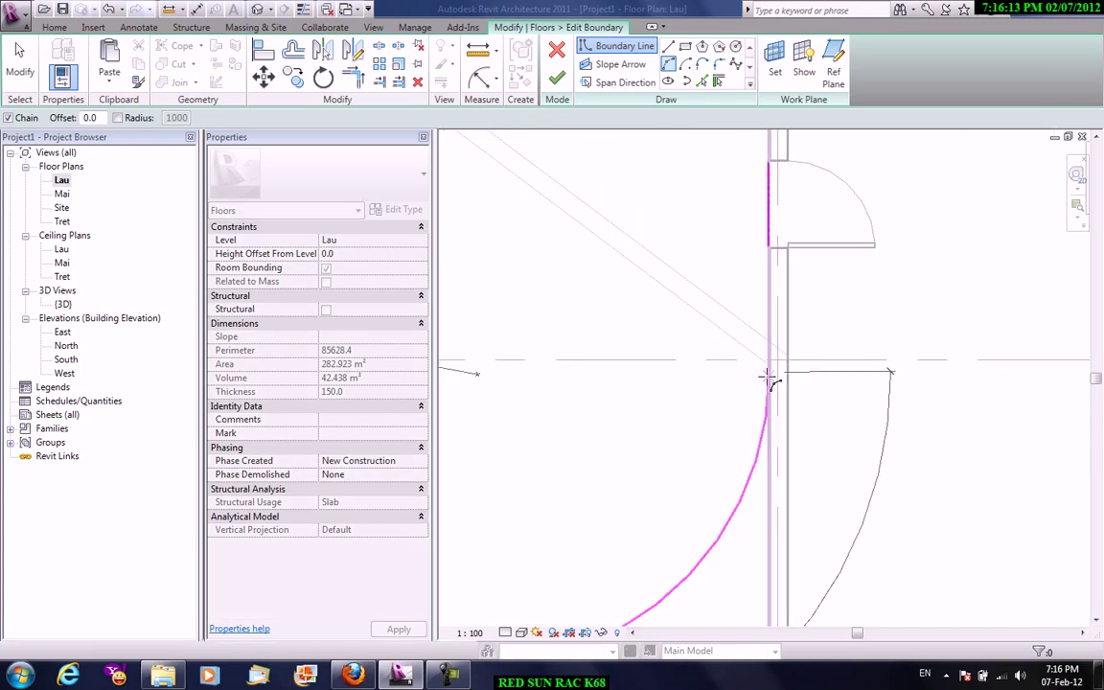
{"action": "left_click", "coordinate": [679, 361]}
{"action": "scroll", "coordinate": [671, 321], "scroll_direction": "down", "scroll_amount": 2}
{"action": "right_click", "coordinate": [776, 319]}
{"action": "left_click", "coordinate": [812, 324]}
{"action": "right_click", "coordinate": [664, 291]}
{"action": "left_click", "coordinate": [699, 299]}
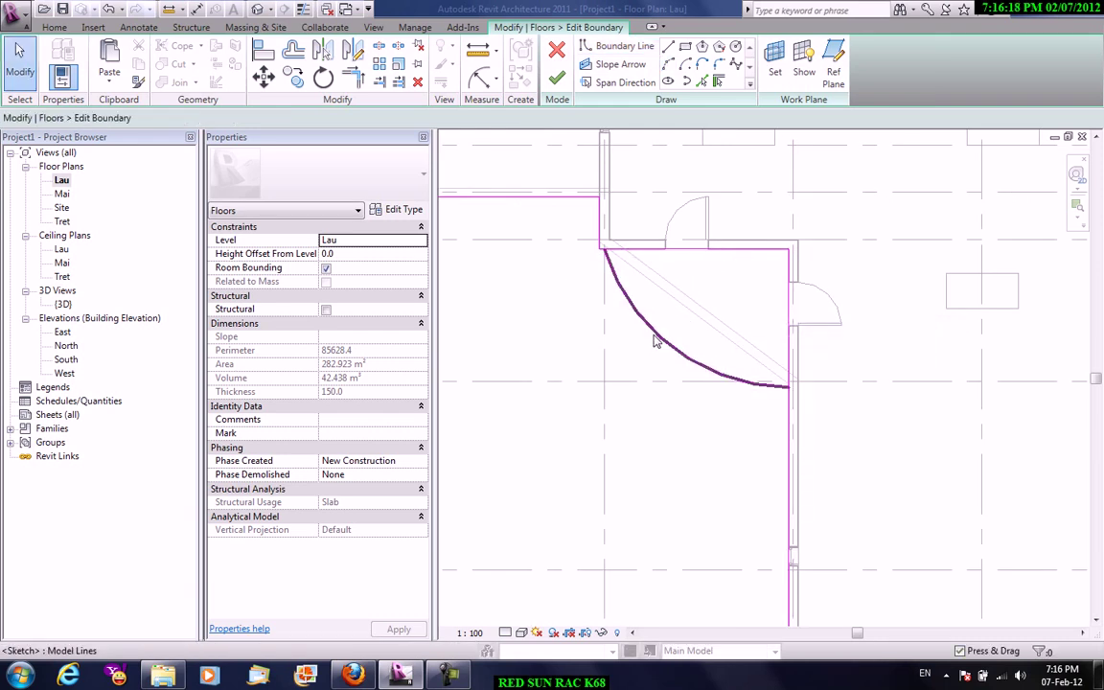
- Set the curved boundary's dimension to 4500
{"action": "left_click", "coordinate": [707, 302]}
{"action": "left_click", "coordinate": [705, 238]}
{"action": "type", "text": "4500"}
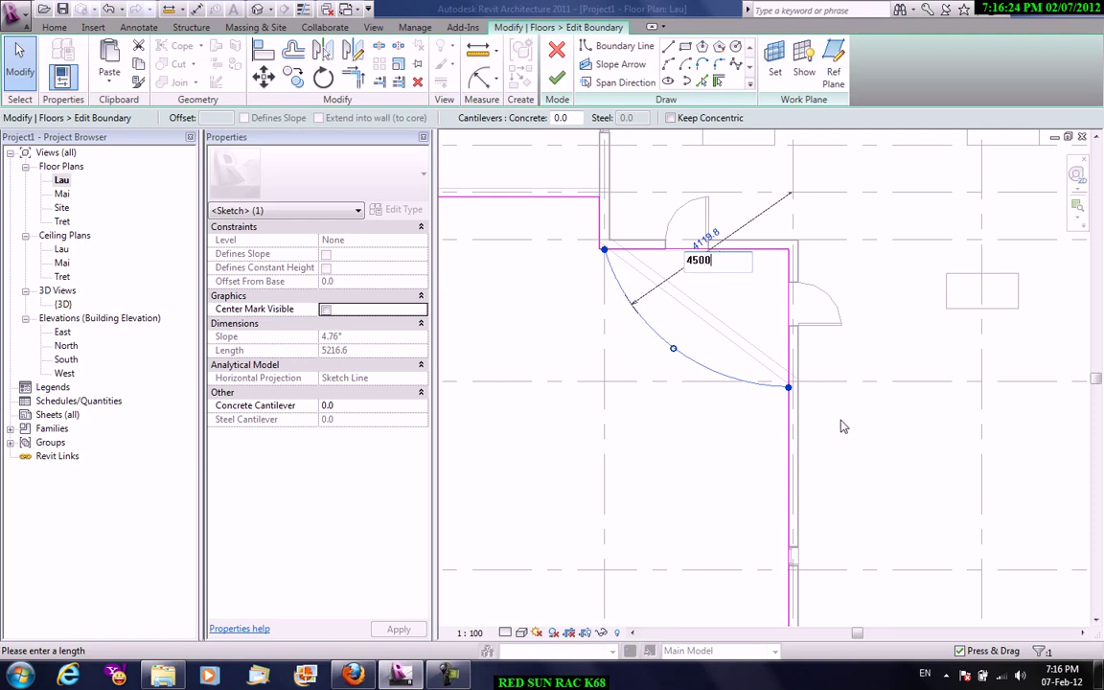
{"action": "key", "text": "Return"}
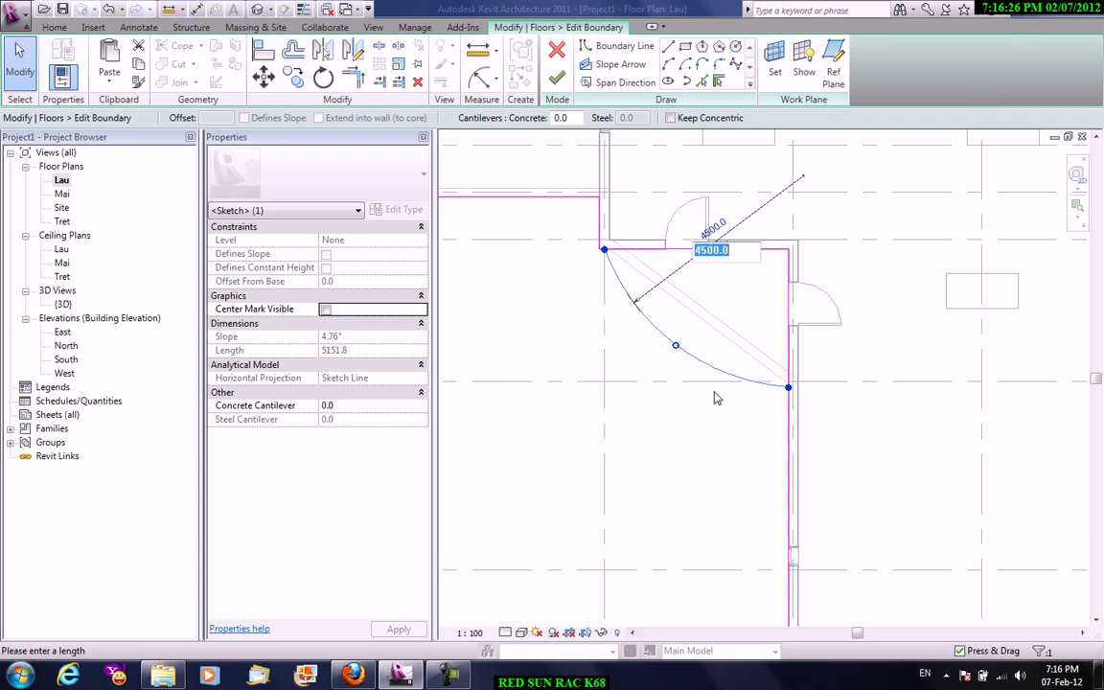
{"action": "scroll", "coordinate": [738, 305], "scroll_direction": "up", "scroll_amount": 3}
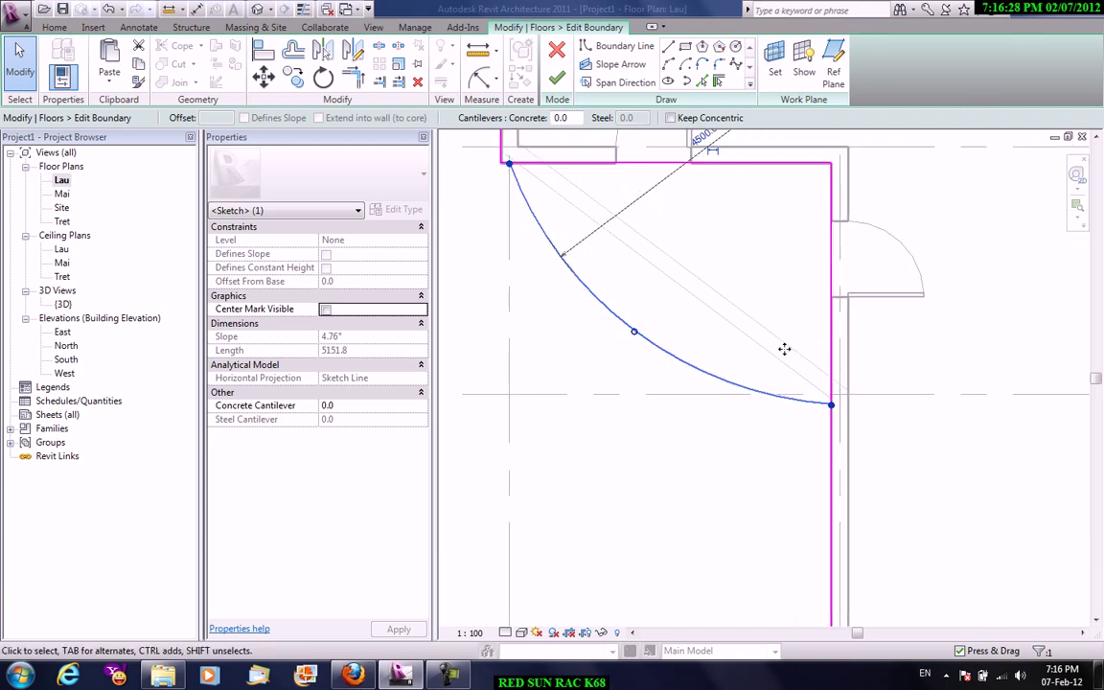
- Trim the straight boundary line and the arc into a corner, then finish the floor
{"action": "left_click", "coordinate": [358, 81]}
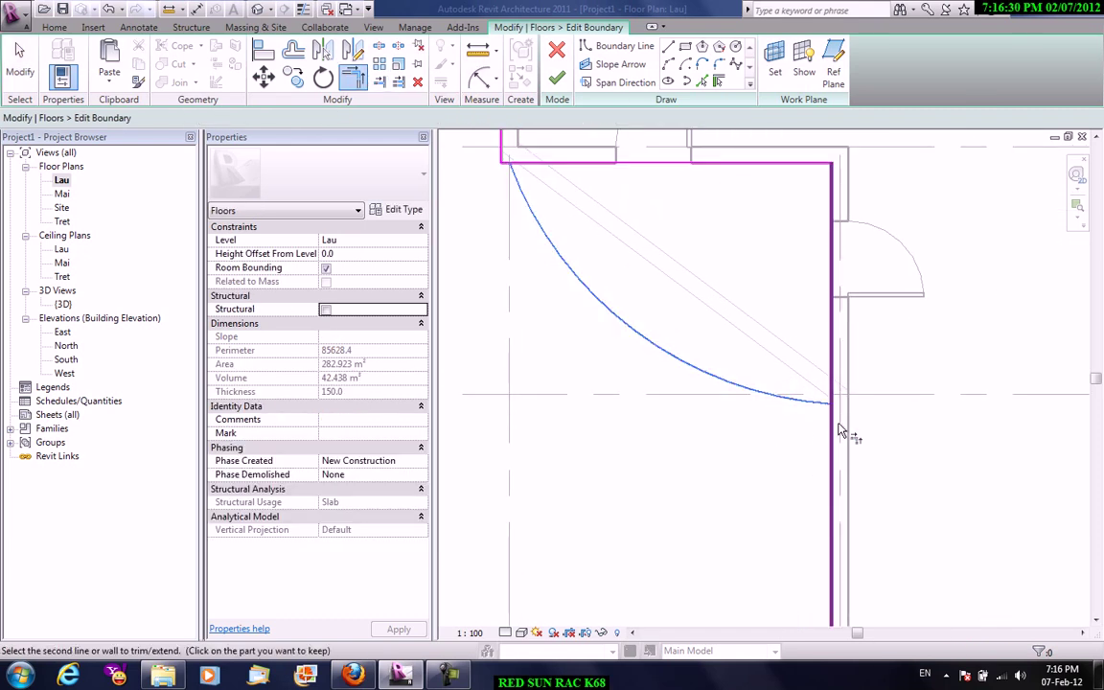
{"action": "scroll", "coordinate": [642, 380], "scroll_direction": "up", "scroll_amount": 2}
{"action": "scroll", "coordinate": [720, 423], "scroll_direction": "up", "scroll_amount": 2}
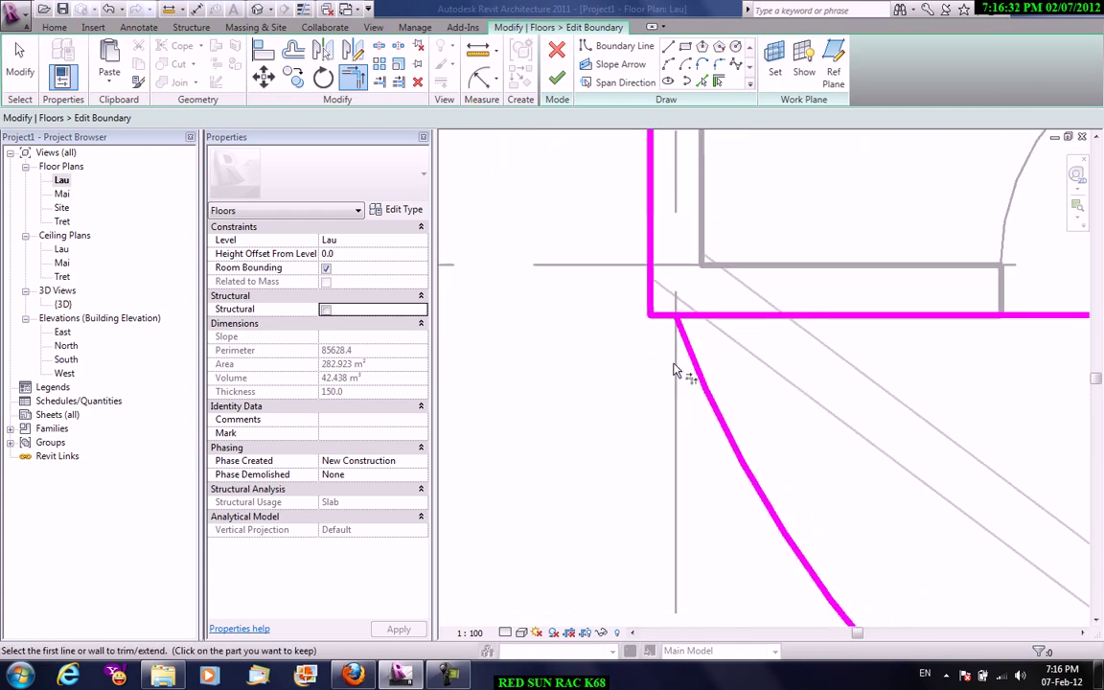
{"action": "left_click", "coordinate": [665, 315]}
{"action": "left_click", "coordinate": [682, 345]}
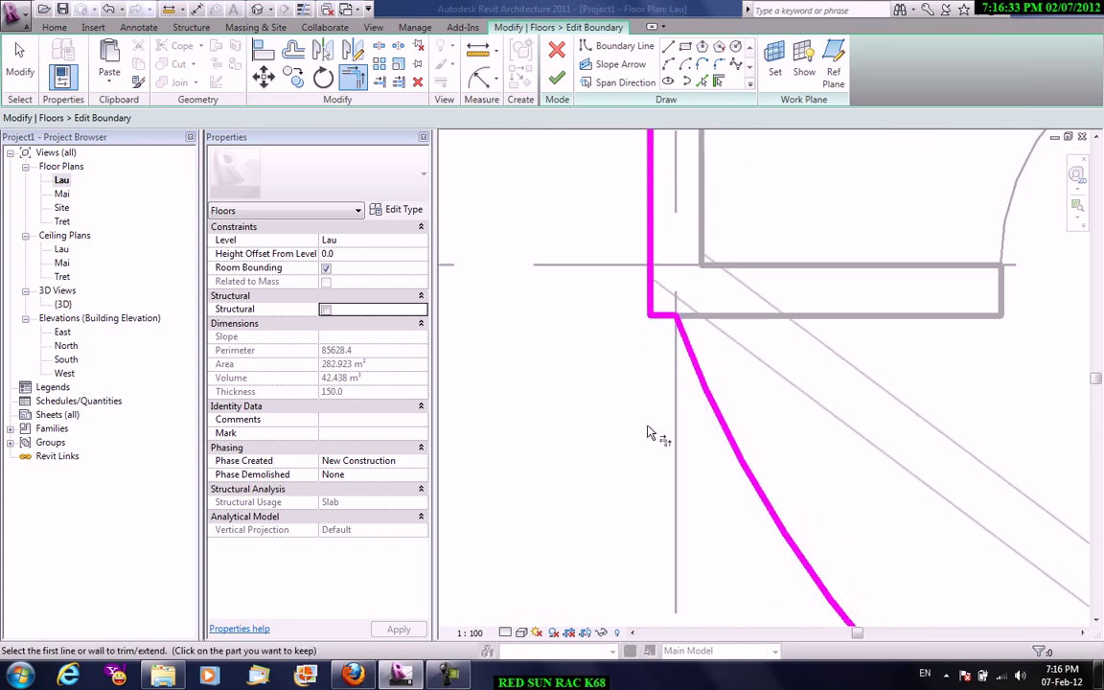
{"action": "left_click", "coordinate": [557, 79]}
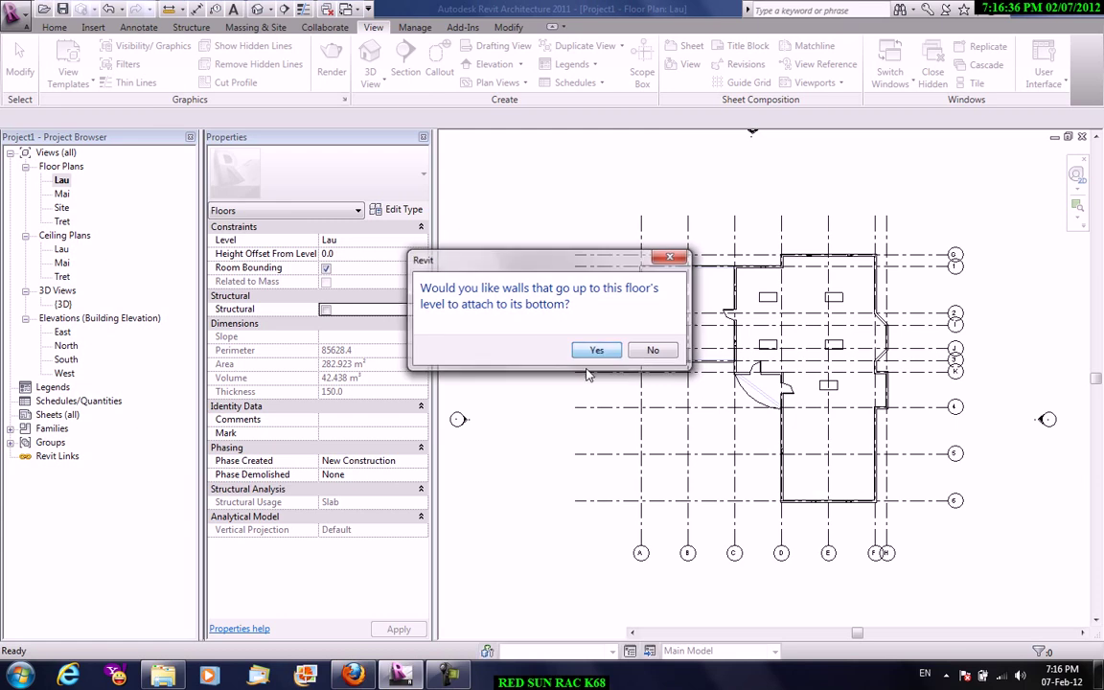
- Attach the walls to the floor and orbit the default 3D view to check the curved balcony
{"action": "left_click", "coordinate": [595, 351]}
{"action": "left_click", "coordinate": [372, 27]}
{"action": "left_click", "coordinate": [368, 80]}
{"action": "left_click", "coordinate": [402, 108]}
{"action": "mouse_move", "coordinate": [709, 323]}
{"action": "middle_mouse_down", "text": "shift"}
{"action": "mouse_move", "coordinate": [804, 419]}
{"action": "mouse_move", "coordinate": [986, 418]}
{"action": "middle_mouse_up", "text": "shift"}
{"action": "mouse_move", "coordinate": [988, 474]}
{"action": "middle_mouse_down", "text": "shift"}
{"action": "mouse_move", "coordinate": [754, 439]}
{"action": "mouse_move", "coordinate": [772, 395]}
{"action": "mouse_move", "coordinate": [536, 289]}
{"action": "middle_mouse_up", "text": "shift"}
{"action": "scroll", "coordinate": [628, 283], "scroll_direction": "down", "scroll_amount": 3}
{"action": "mouse_move", "coordinate": [627, 283]}
{"action": "middle_mouse_down", "text": "shift"}
{"action": "mouse_move", "coordinate": [856, 345]}
{"action": "mouse_move", "coordinate": [801, 404]}
{"action": "mouse_move", "coordinate": [784, 389]}
{"action": "middle_mouse_up", "text": "shift"}
{"action": "scroll", "coordinate": [801, 405], "scroll_direction": "down", "scroll_amount": 2}
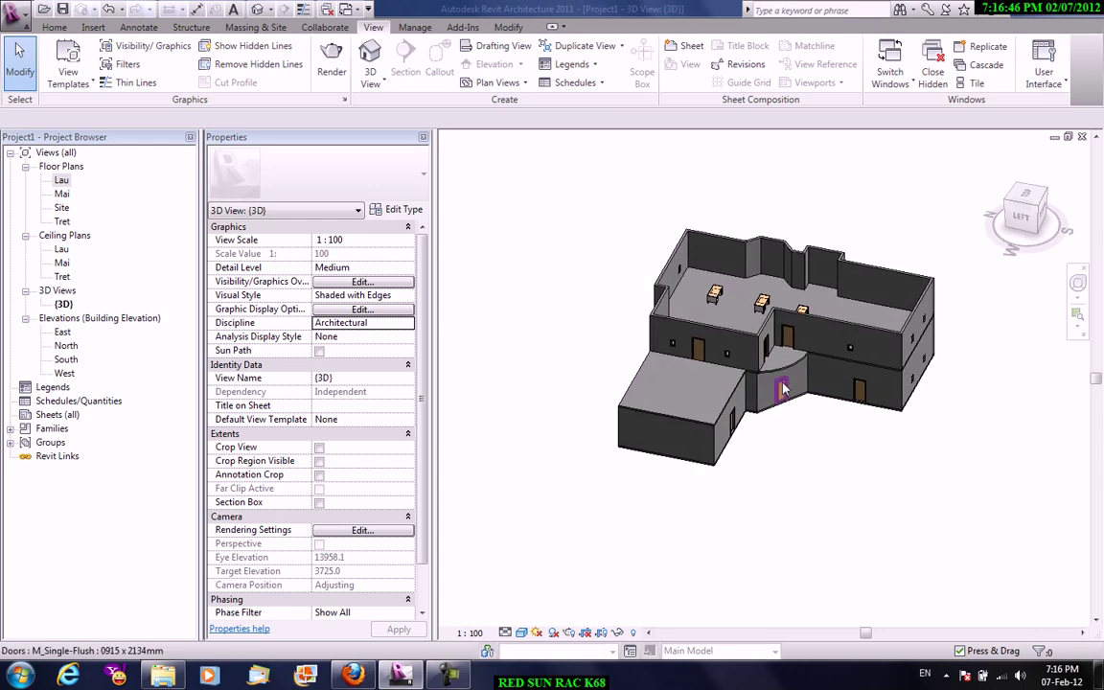
{"action": "scroll", "coordinate": [784, 388], "scroll_direction": "up", "scroll_amount": 2}
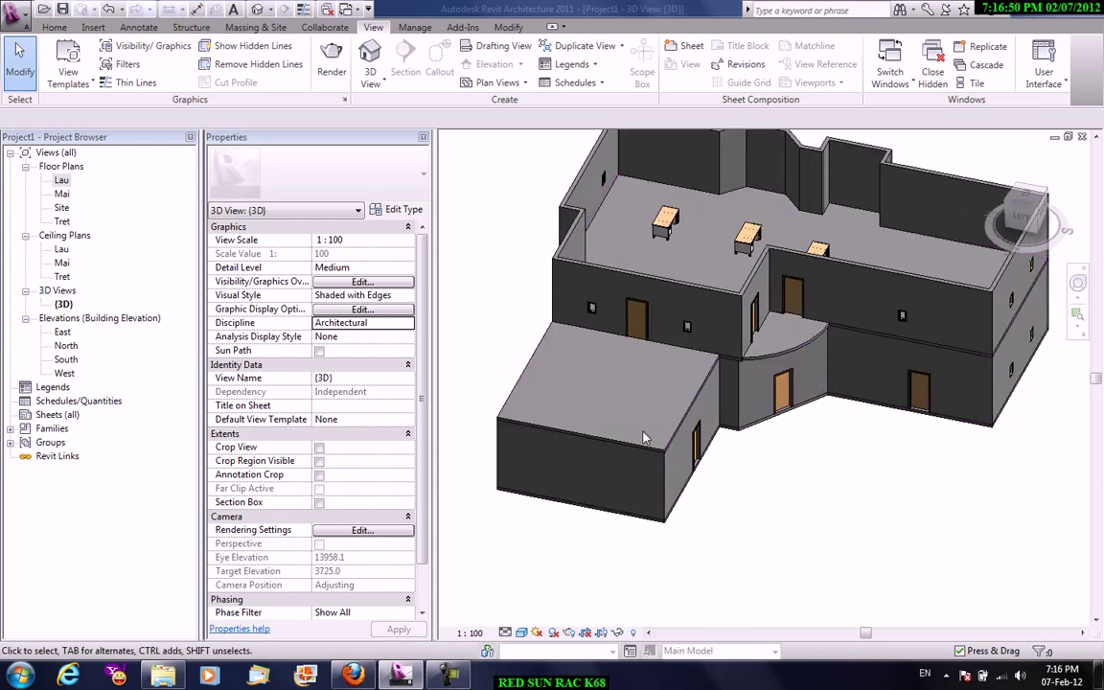
- Return to the Lau floor plan and bring up the Home tab
{"action": "double_click", "coordinate": [61, 180]}
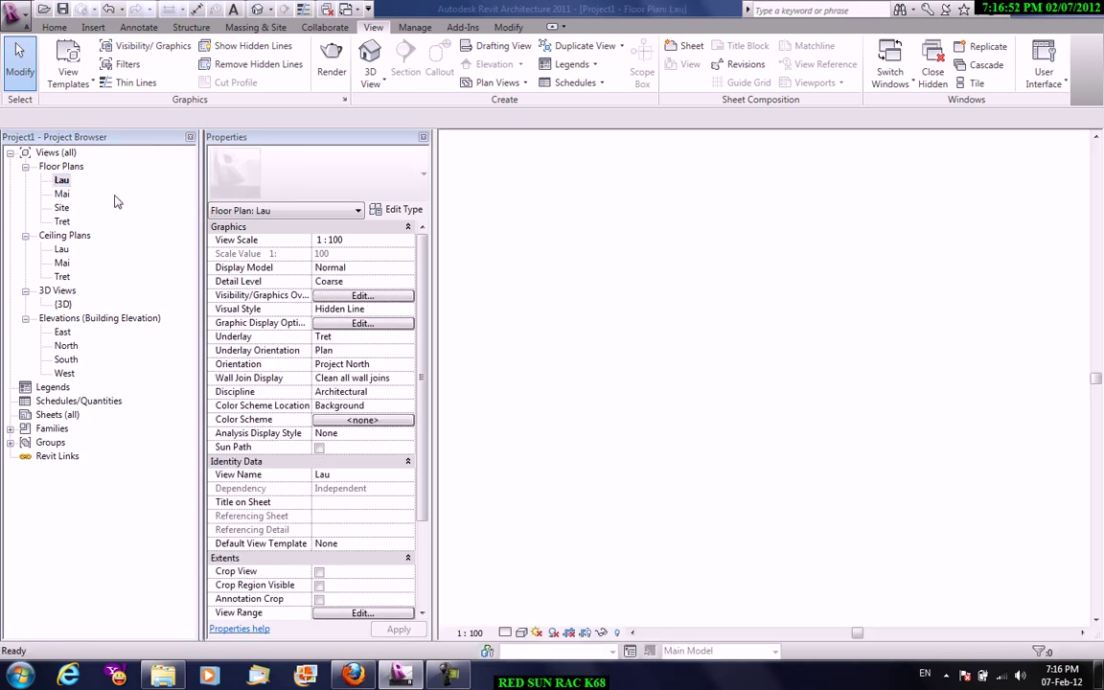
{"action": "scroll", "coordinate": [690, 369], "scroll_direction": "down", "scroll_amount": 2}
{"action": "scroll", "coordinate": [766, 365], "scroll_direction": "down", "scroll_amount": 2}
{"action": "scroll", "coordinate": [738, 371], "scroll_direction": "down", "scroll_amount": 2}
{"action": "scroll", "coordinate": [738, 371], "scroll_direction": "down", "scroll_amount": 2}
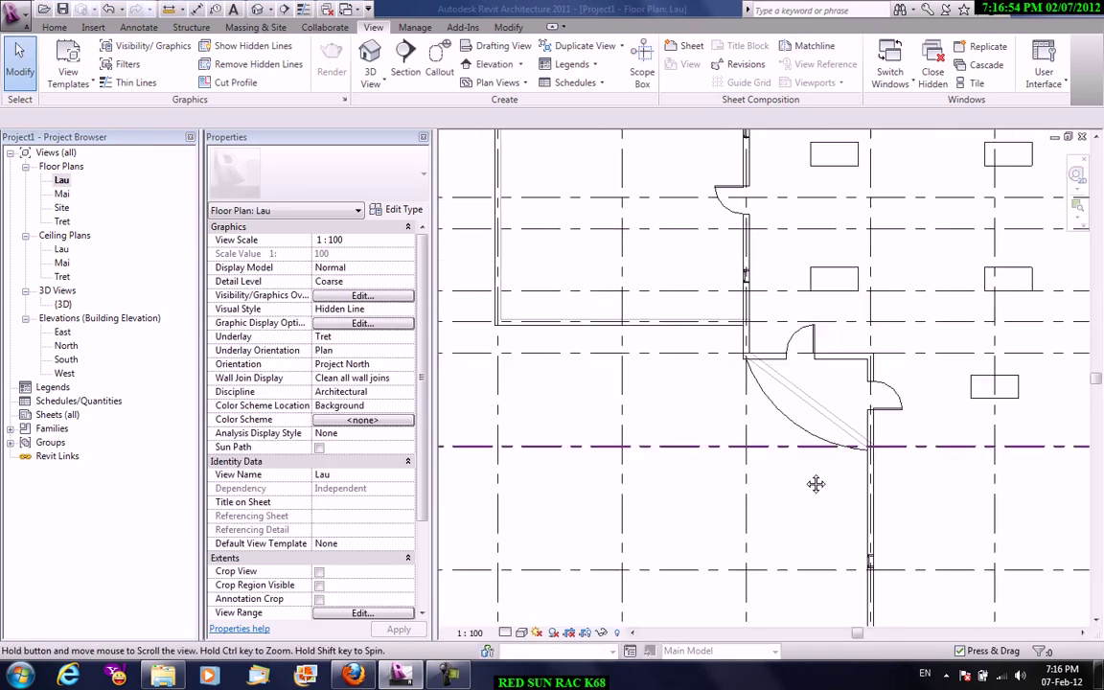
{"action": "middle_click_drag", "start_coordinate": [708, 254], "coordinate": [757, 332]}
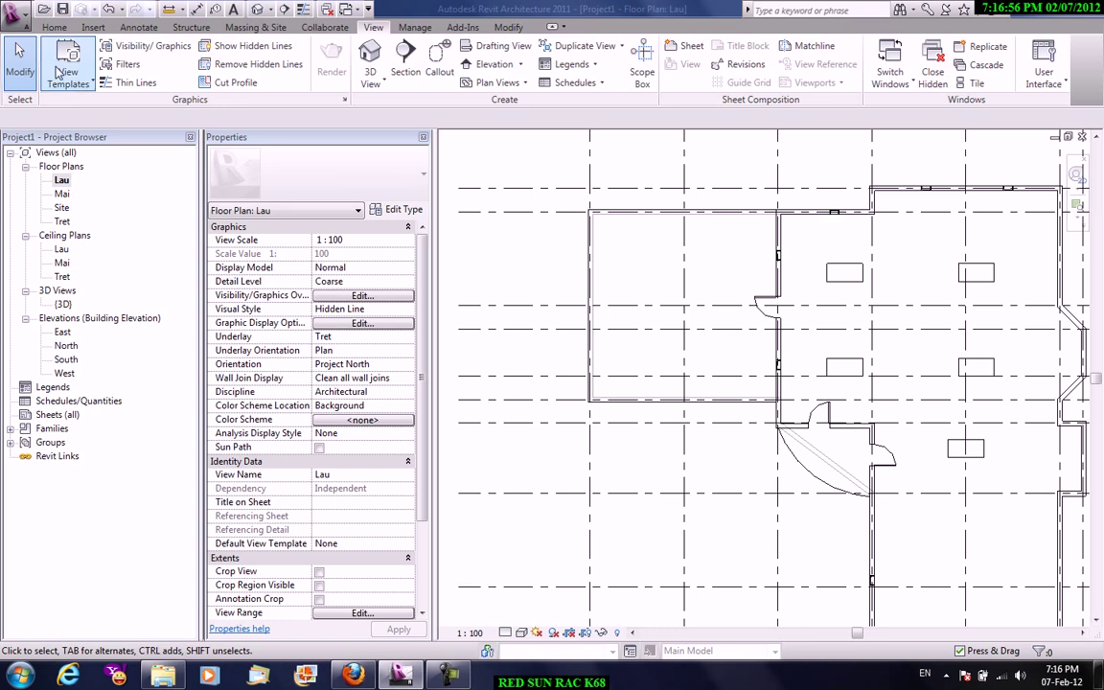
{"action": "left_click", "coordinate": [54, 27]}
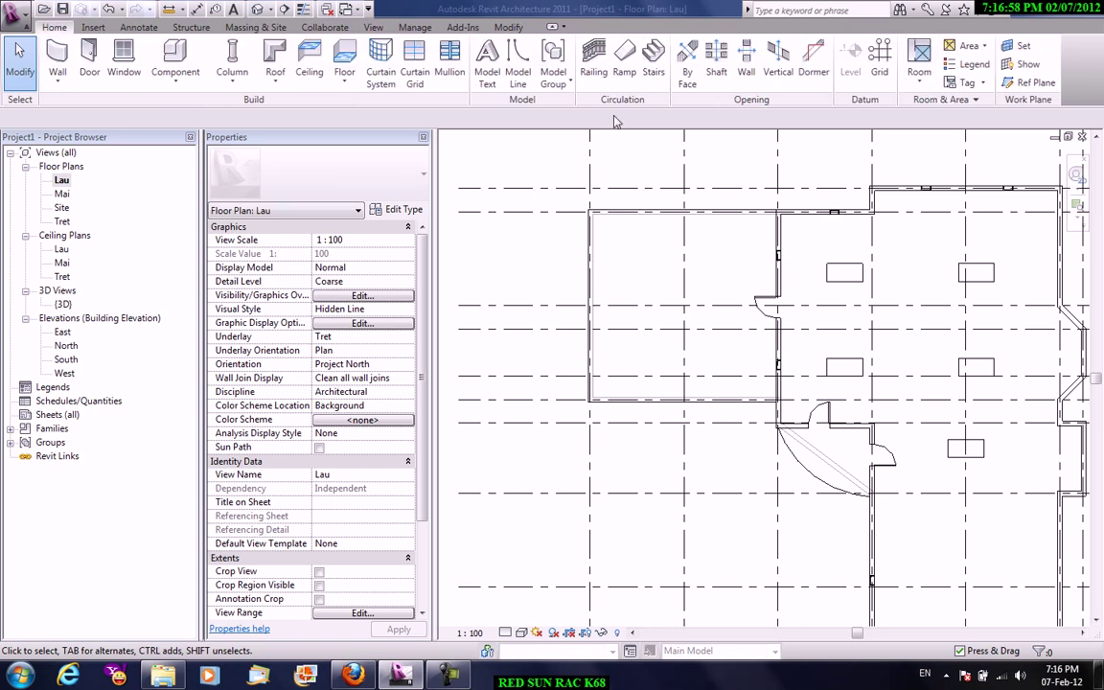
- Sketch a railing path along the terrace edges and finish the railing
{"action": "left_click", "coordinate": [595, 70]}
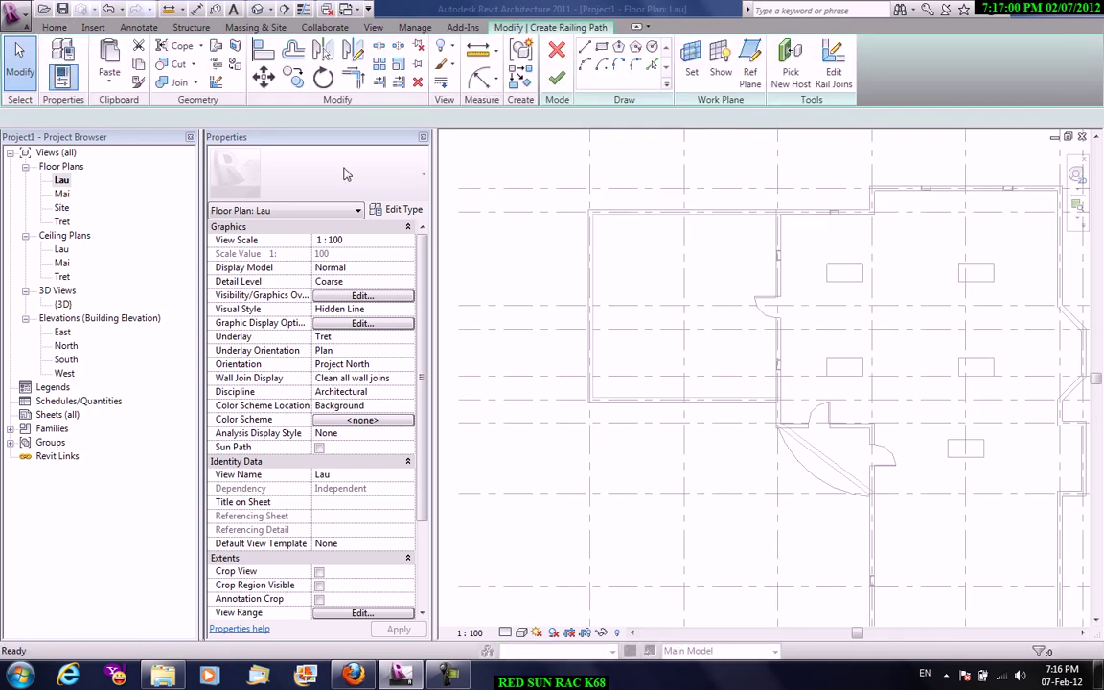
{"action": "scroll", "coordinate": [786, 203], "scroll_direction": "up", "scroll_amount": 3}
{"action": "scroll", "coordinate": [877, 215], "scroll_direction": "up", "scroll_amount": 3}
{"action": "left_click", "coordinate": [875, 223]}
{"action": "mouse_move", "coordinate": [762, 246]}
{"action": "middle_mouse_down"}
{"action": "mouse_move", "coordinate": [916, 300]}
{"action": "mouse_move", "coordinate": [715, 238]}
{"action": "middle_mouse_up"}
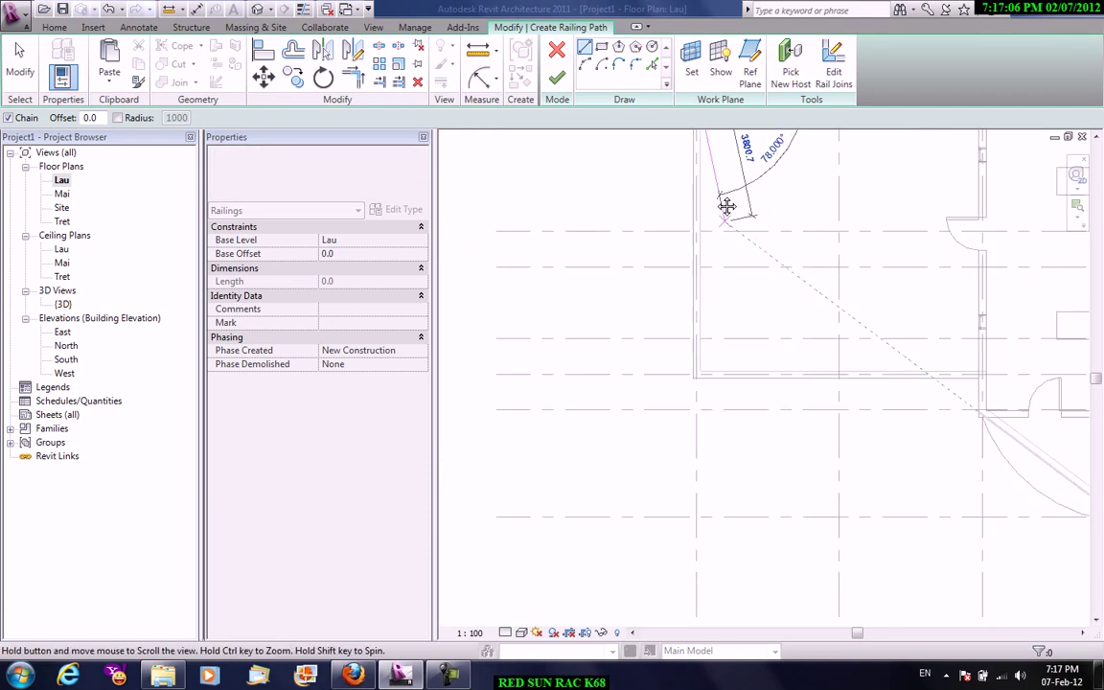
{"action": "middle_click_drag", "start_coordinate": [708, 321], "coordinate": [655, 318]}
{"action": "left_click", "coordinate": [659, 319]}
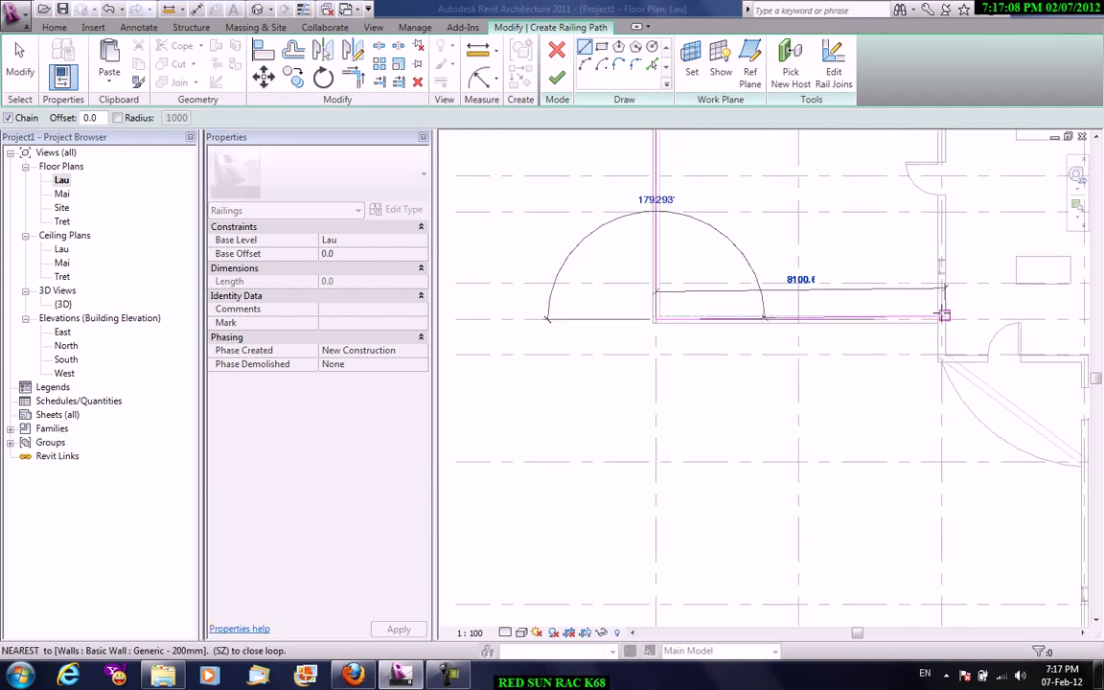
{"action": "left_click", "coordinate": [937, 317]}
{"action": "right_click", "coordinate": [858, 239]}
{"action": "left_click", "coordinate": [867, 239]}
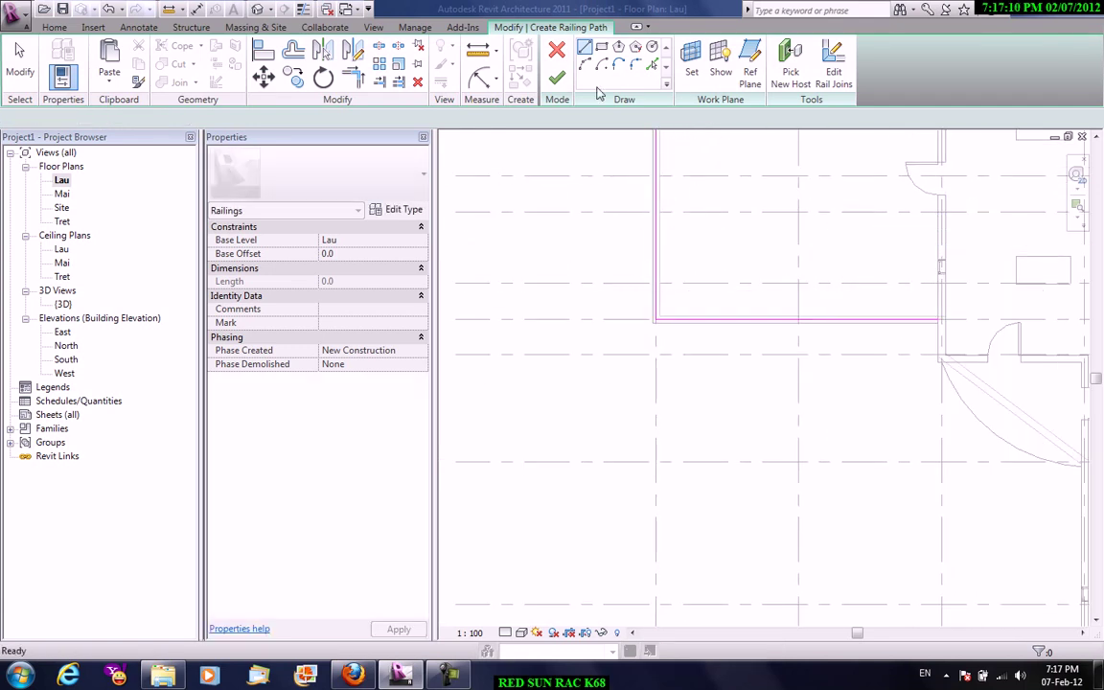
- Show the default 3D view and orbit toward the terrace railing
{"action": "left_click", "coordinate": [557, 78]}
{"action": "left_click", "coordinate": [374, 27]}
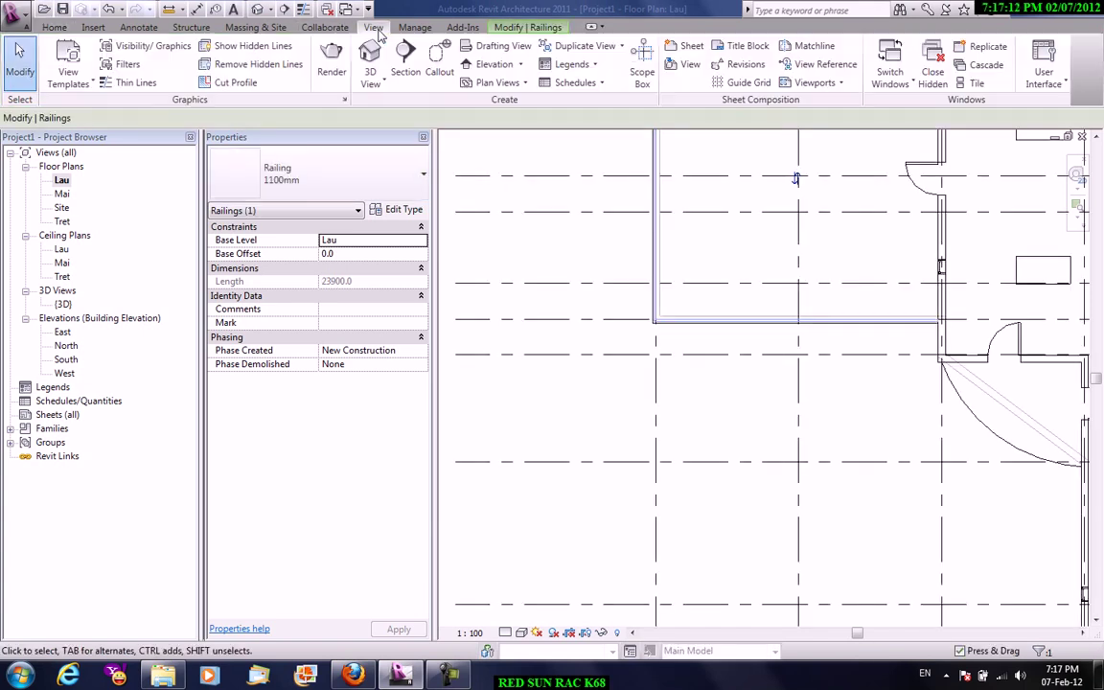
{"action": "left_click", "coordinate": [370, 77]}
{"action": "left_click", "coordinate": [407, 109]}
{"action": "scroll", "coordinate": [705, 414], "scroll_direction": "up", "scroll_amount": 5}
{"action": "middle_click_drag", "start_coordinate": [704, 414], "coordinate": [793, 355], "text": "shift"}
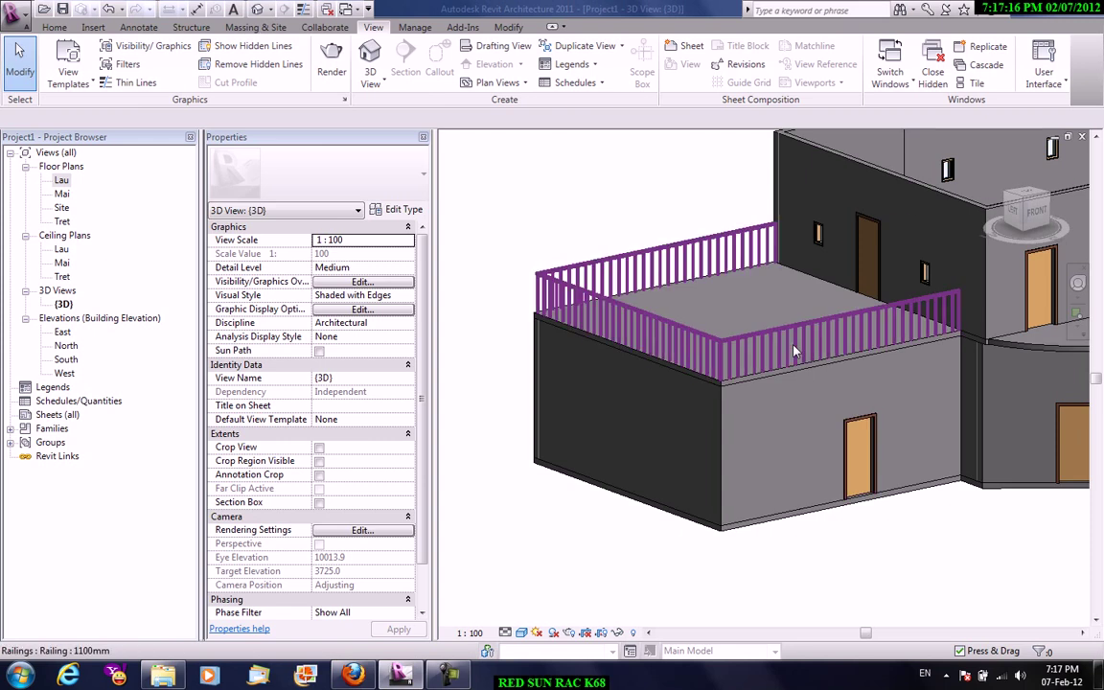
- Change the terrace railing to the 900mm Pipe type
{"action": "left_click", "coordinate": [793, 355]}
{"action": "left_click", "coordinate": [336, 168]}
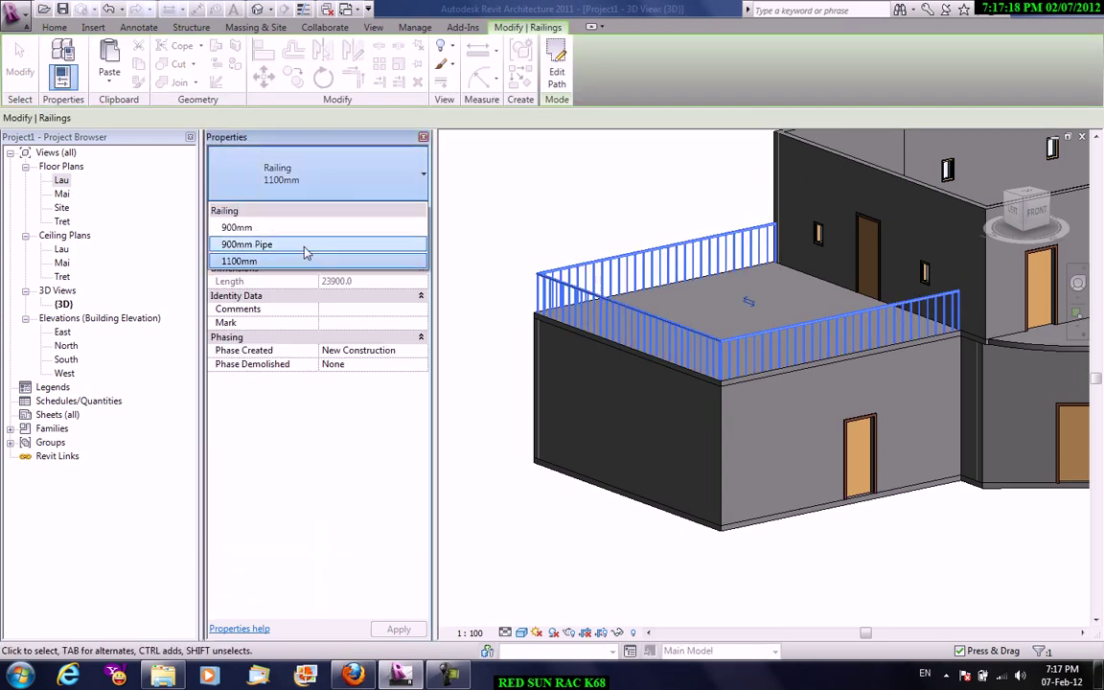
{"action": "left_click", "coordinate": [306, 252]}
{"action": "left_click", "coordinate": [512, 480]}
{"action": "middle_click_drag", "start_coordinate": [678, 434], "coordinate": [678, 404], "text": "shift"}
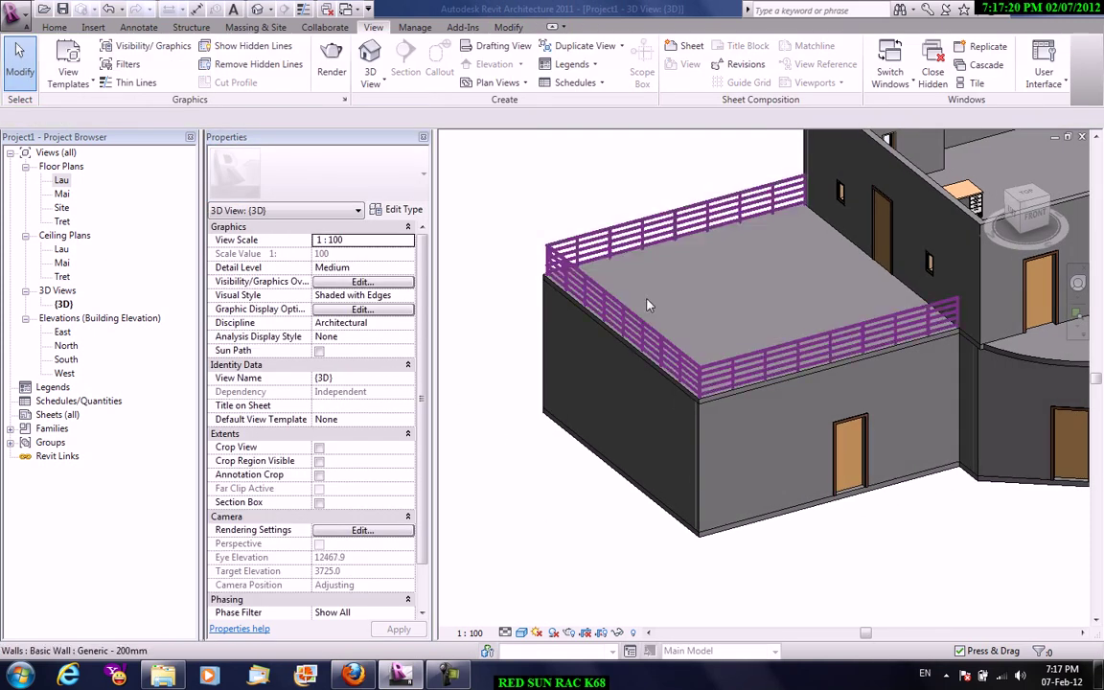
{"action": "left_click", "coordinate": [23, 23]}
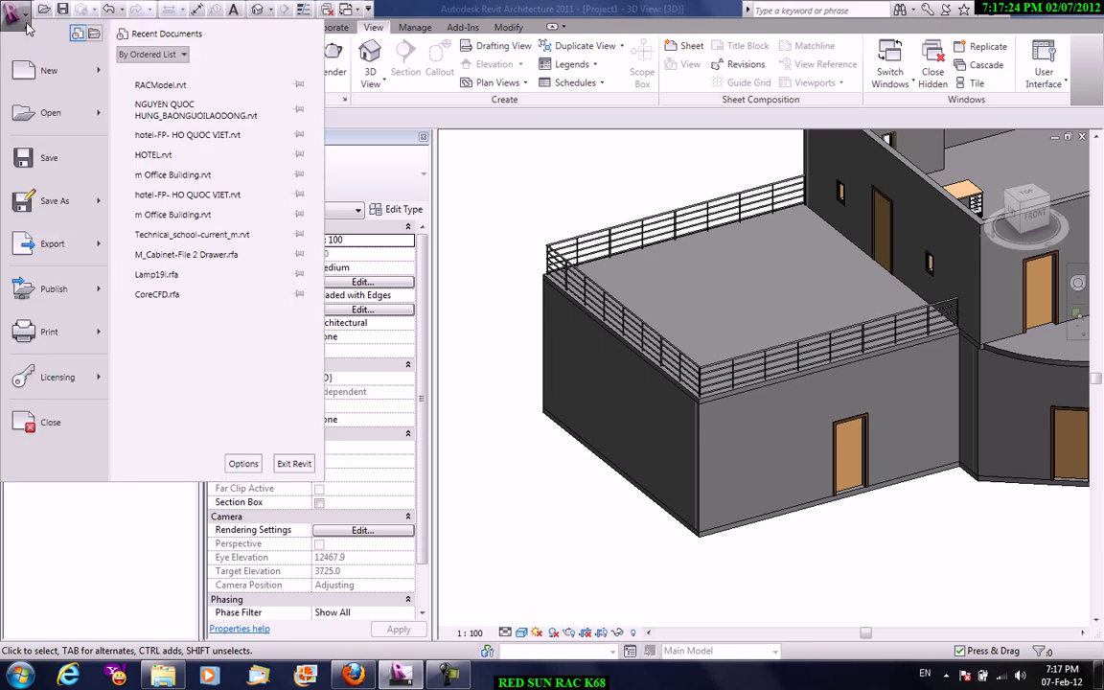
- Open the Railings file from C: > RST Aurecon Training > RAC Training > Libraries > Metric
{"action": "left_click", "coordinate": [45, 114]}
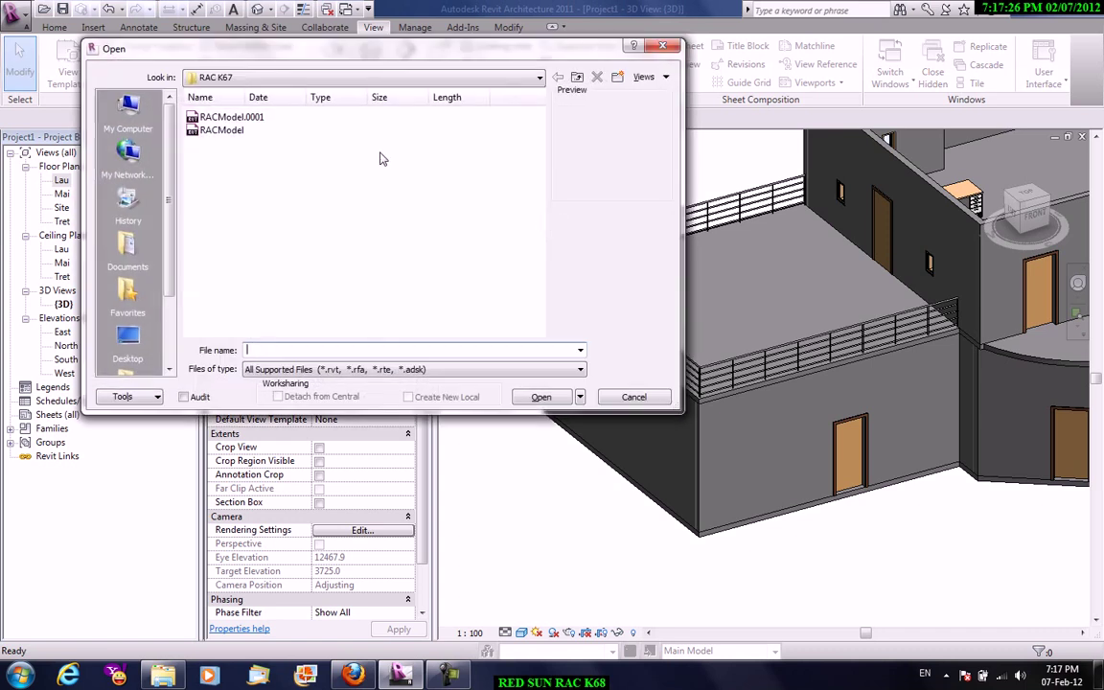
{"action": "left_click", "coordinate": [297, 79]}
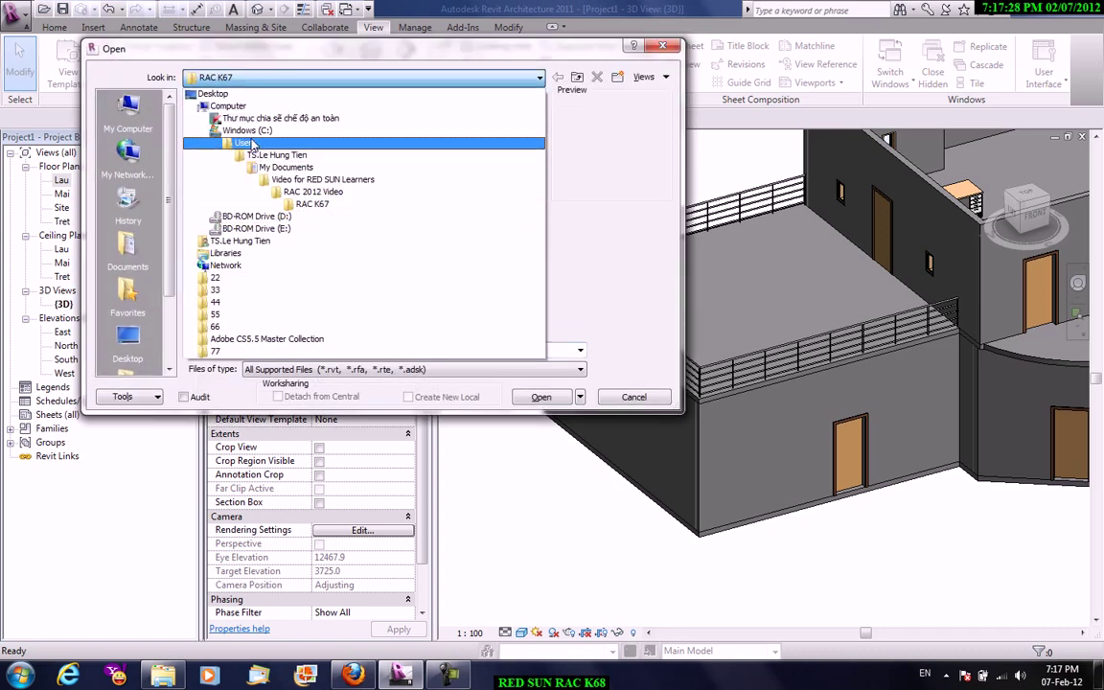
{"action": "left_click", "coordinate": [251, 132]}
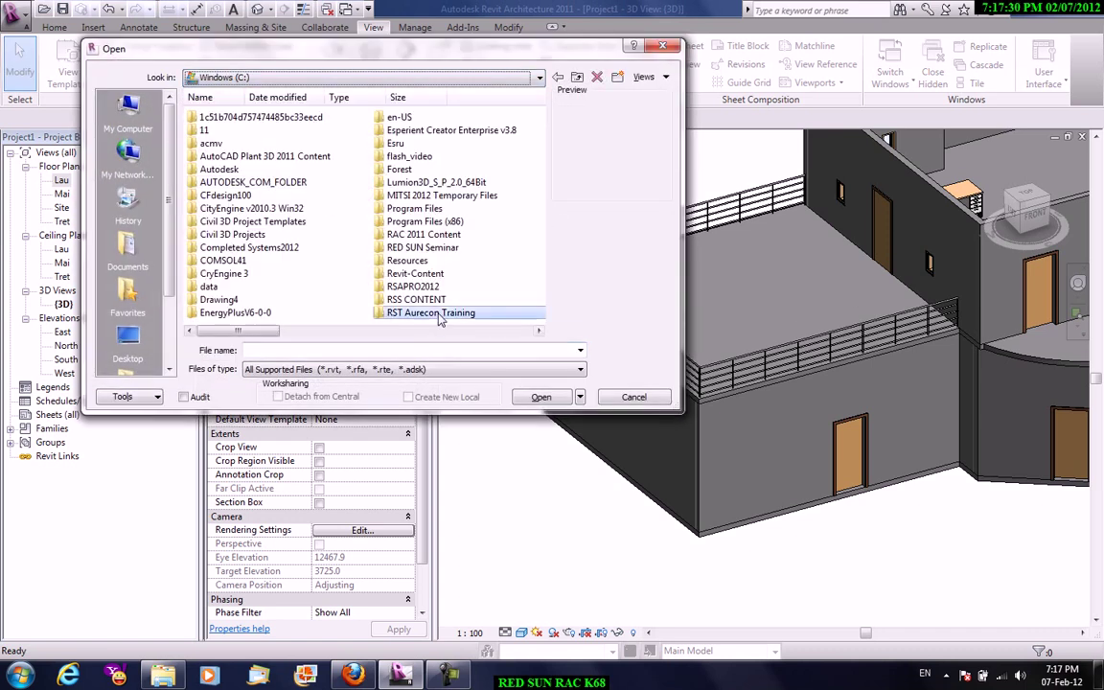
{"action": "double_click", "coordinate": [436, 314]}
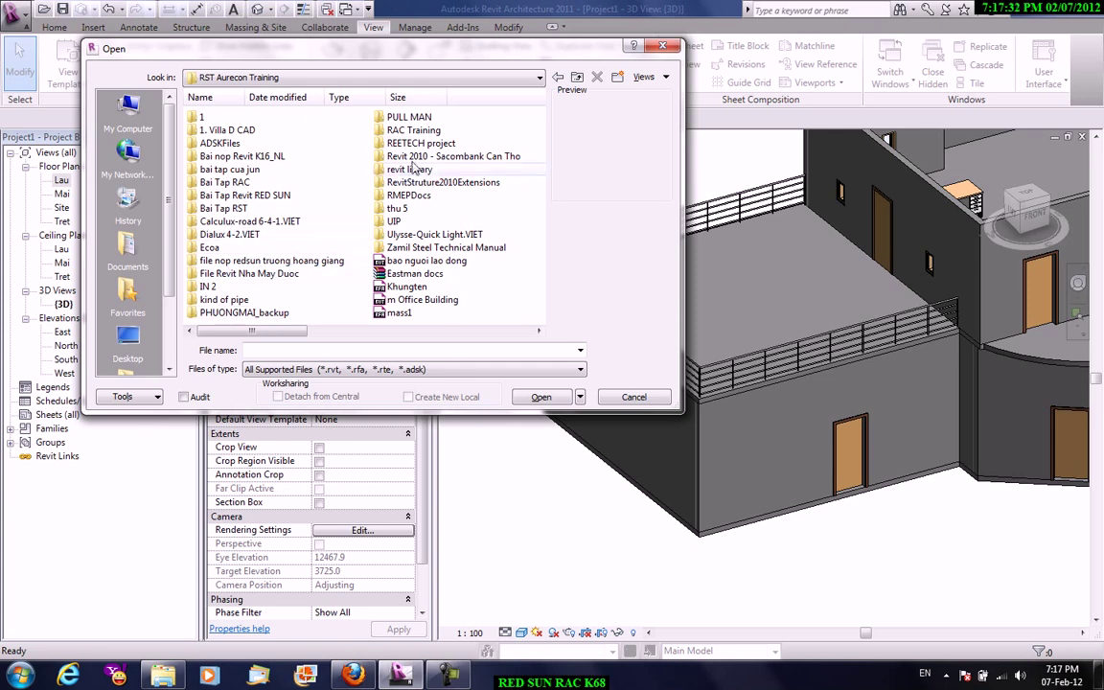
{"action": "double_click", "coordinate": [416, 130]}
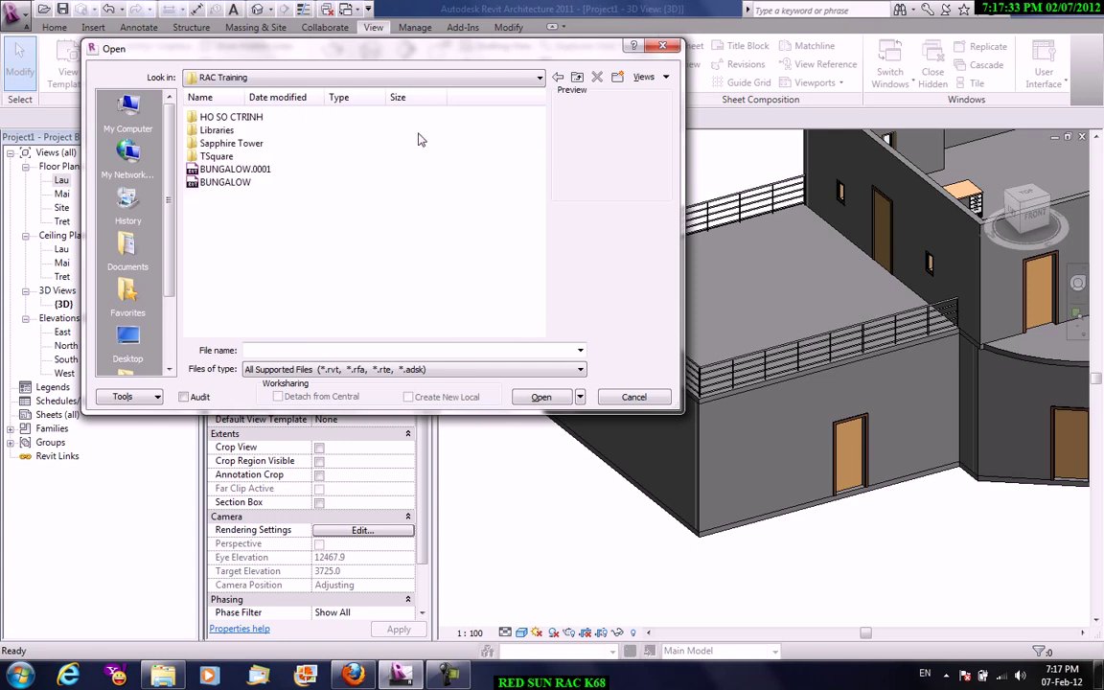
{"action": "double_click", "coordinate": [217, 131]}
{"action": "double_click", "coordinate": [219, 144]}
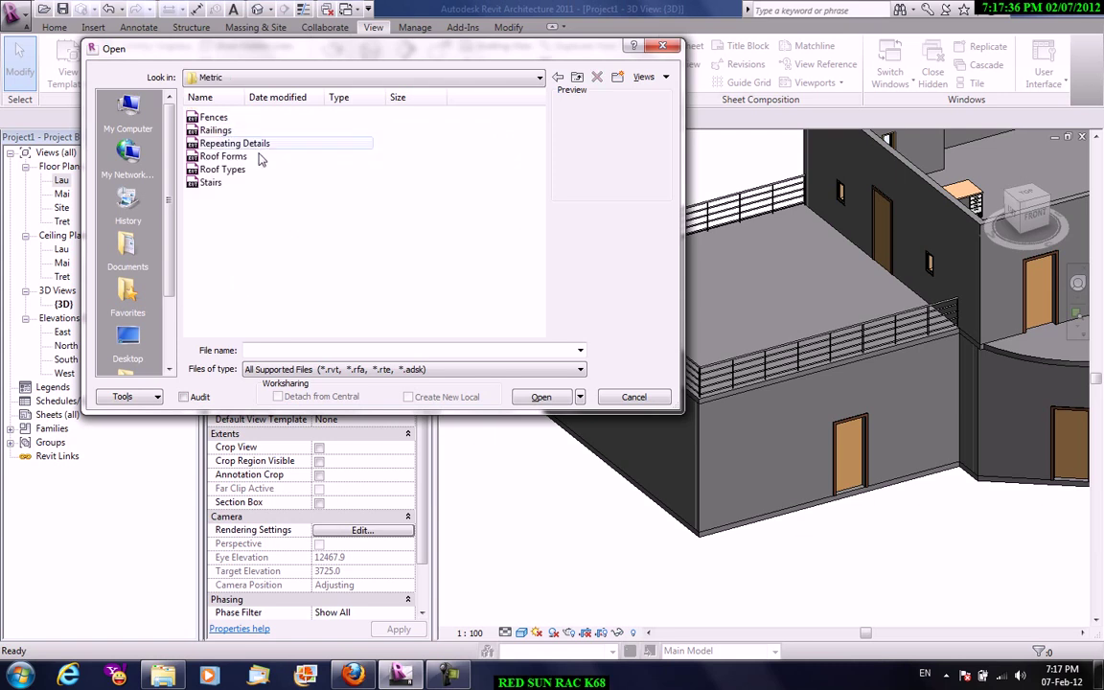
{"action": "left_click", "coordinate": [218, 131]}
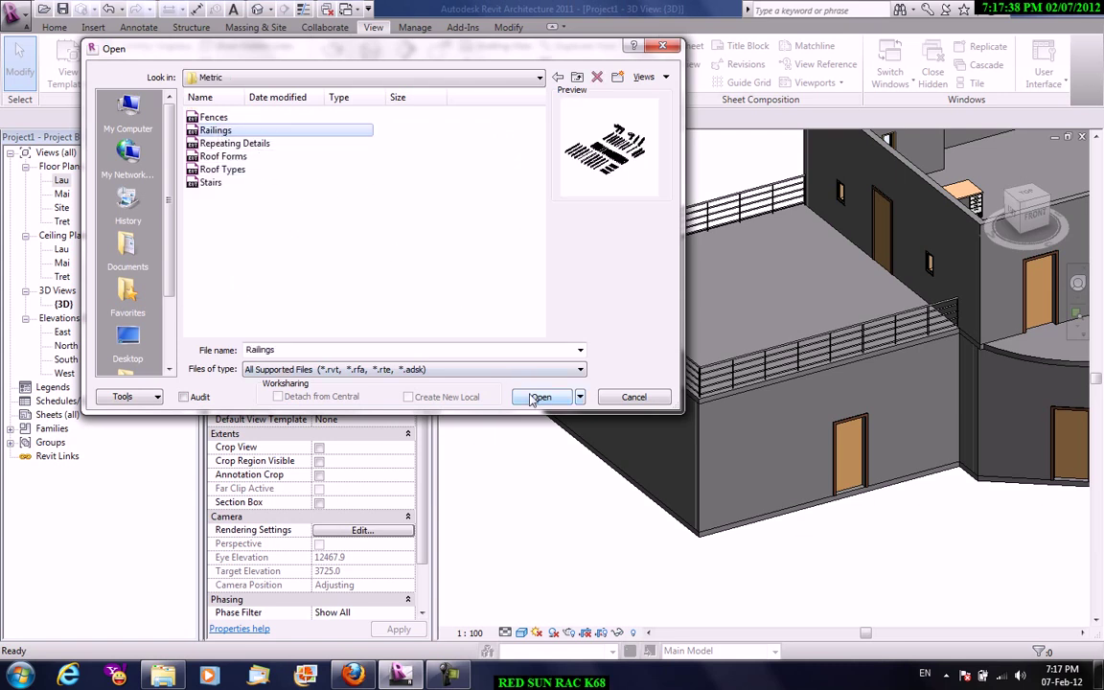
{"action": "left_click", "coordinate": [533, 398]}
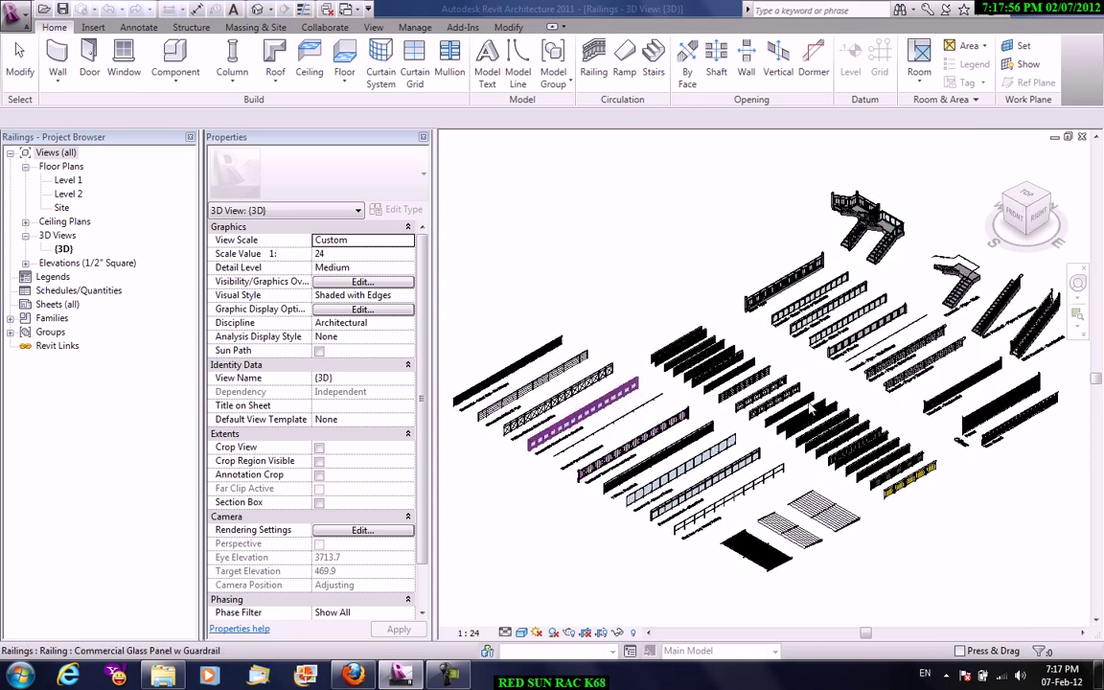
- Find and select the 1100mm Modern Steel CrossWire railing among the library samples
{"action": "scroll", "coordinate": [657, 382], "scroll_direction": "up", "scroll_amount": 3}
{"action": "scroll", "coordinate": [657, 382], "scroll_direction": "up", "scroll_amount": 2}
{"action": "mouse_move", "coordinate": [671, 383]}
{"action": "middle_mouse_down"}
{"action": "mouse_move", "coordinate": [805, 393]}
{"action": "mouse_move", "coordinate": [794, 345]}
{"action": "middle_mouse_up"}
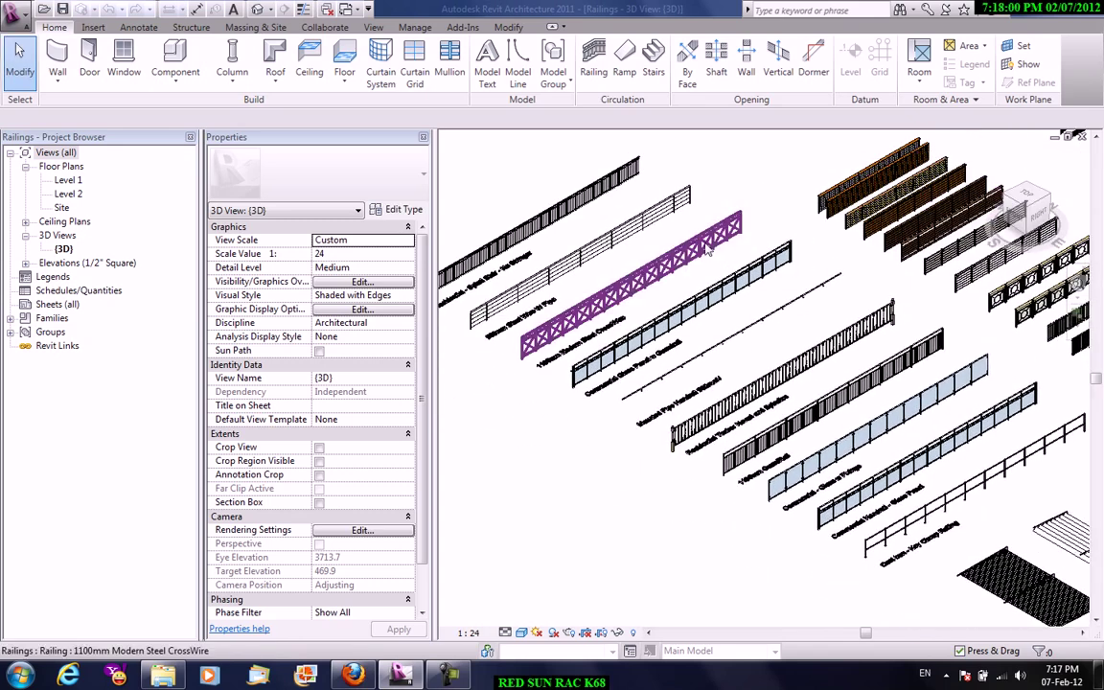
{"action": "scroll", "coordinate": [714, 350], "scroll_direction": "down", "scroll_amount": 2}
{"action": "scroll", "coordinate": [659, 271], "scroll_direction": "up", "scroll_amount": 2}
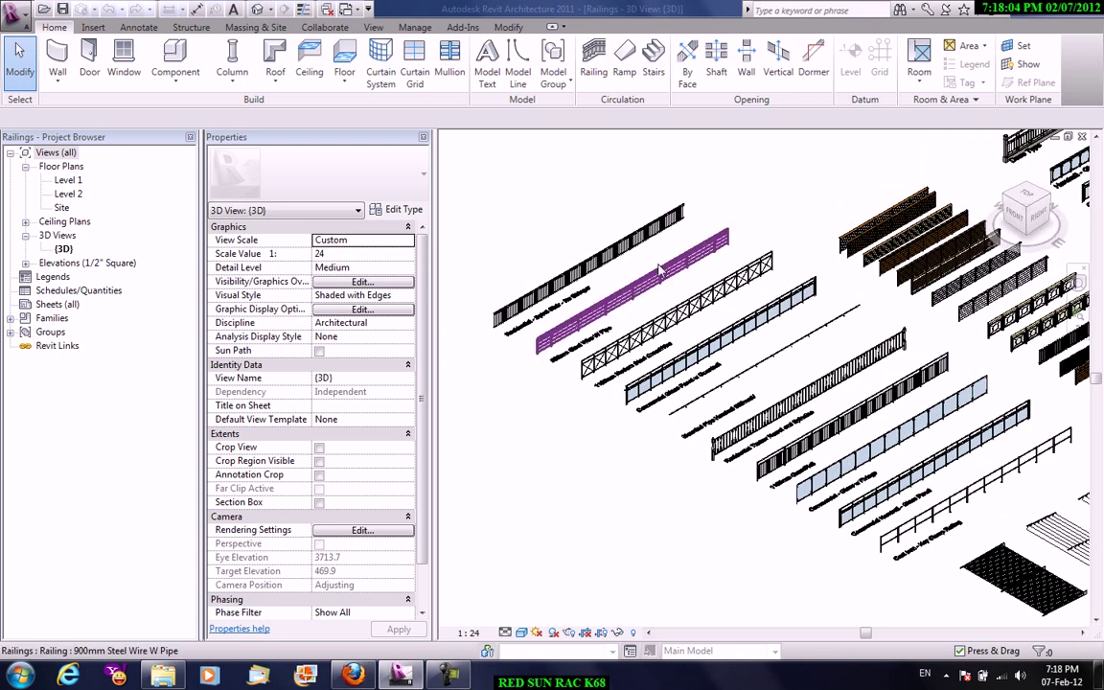
{"action": "left_click", "coordinate": [659, 336]}
{"action": "scroll", "coordinate": [660, 342], "scroll_direction": "up", "scroll_amount": 1}
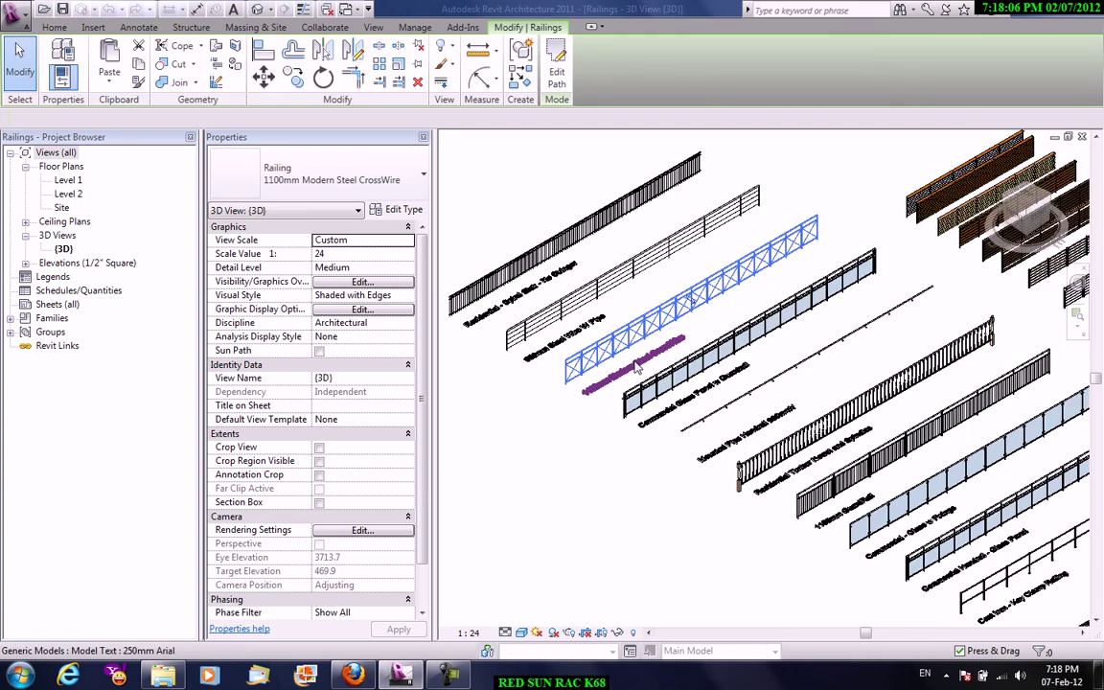
{"action": "scroll", "coordinate": [659, 343], "scroll_direction": "up", "scroll_amount": 2}
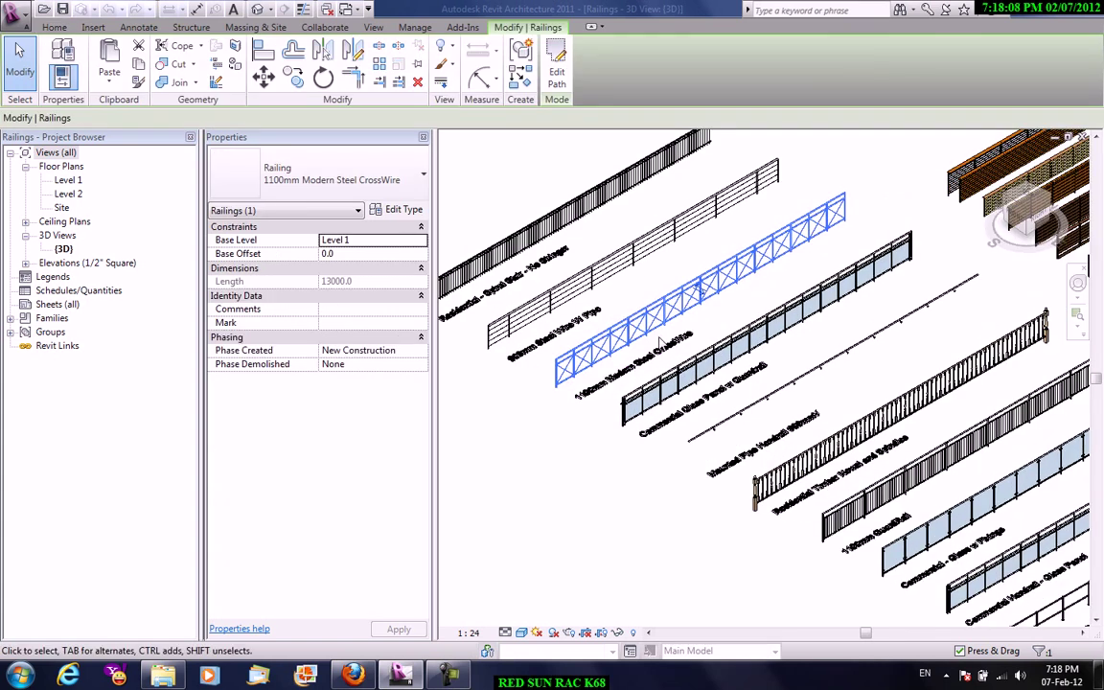
- Switch windows to Project1's Floor Plan: Lau
{"action": "left_click", "coordinate": [373, 27]}
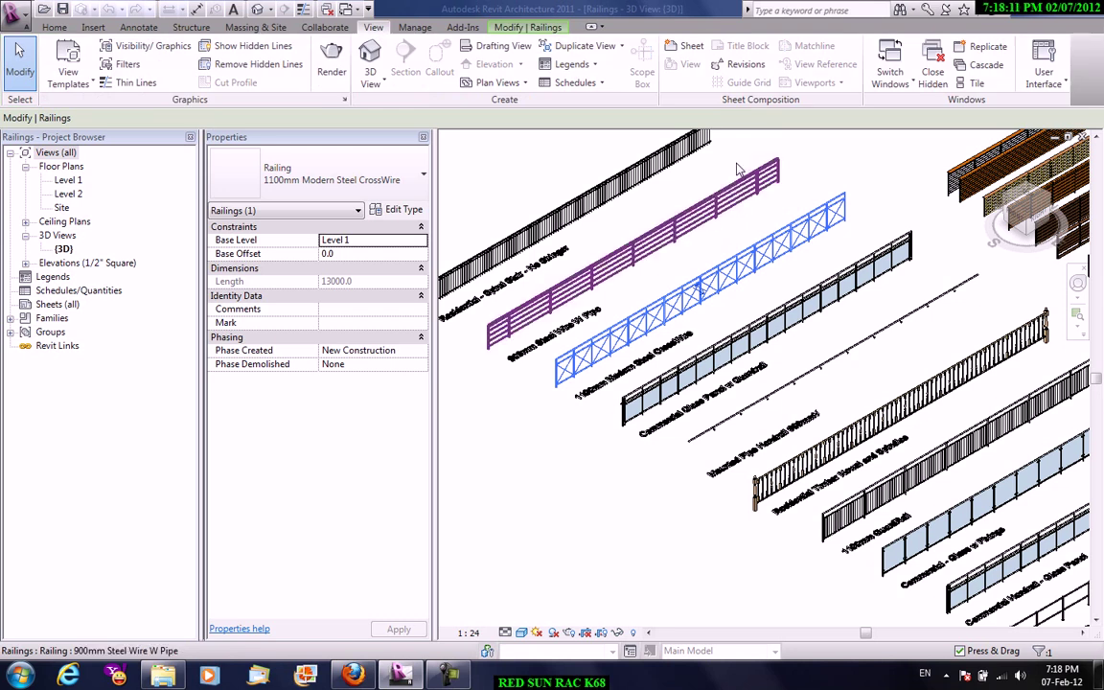
{"action": "left_click", "coordinate": [912, 89]}
{"action": "left_click", "coordinate": [920, 160]}
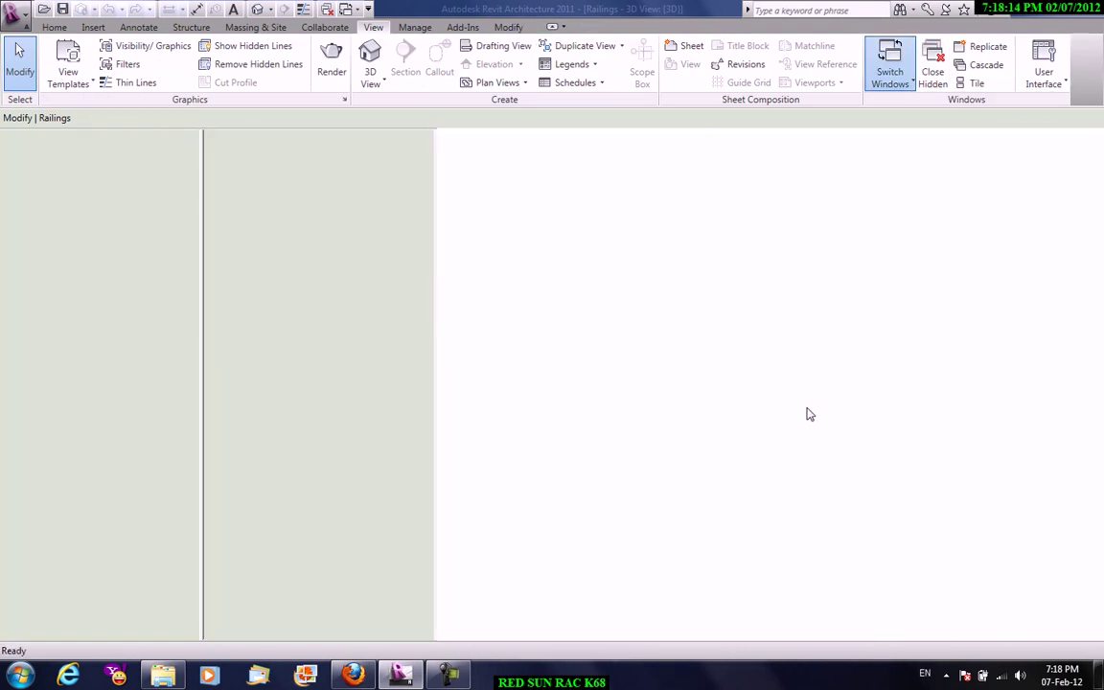
{"action": "scroll", "coordinate": [726, 387], "scroll_direction": "down", "scroll_amount": 2}
- Paste the CrossWire railing beside the building, accepting the Duplicate Types notice
{"action": "key", "text": "ctrl+v"}
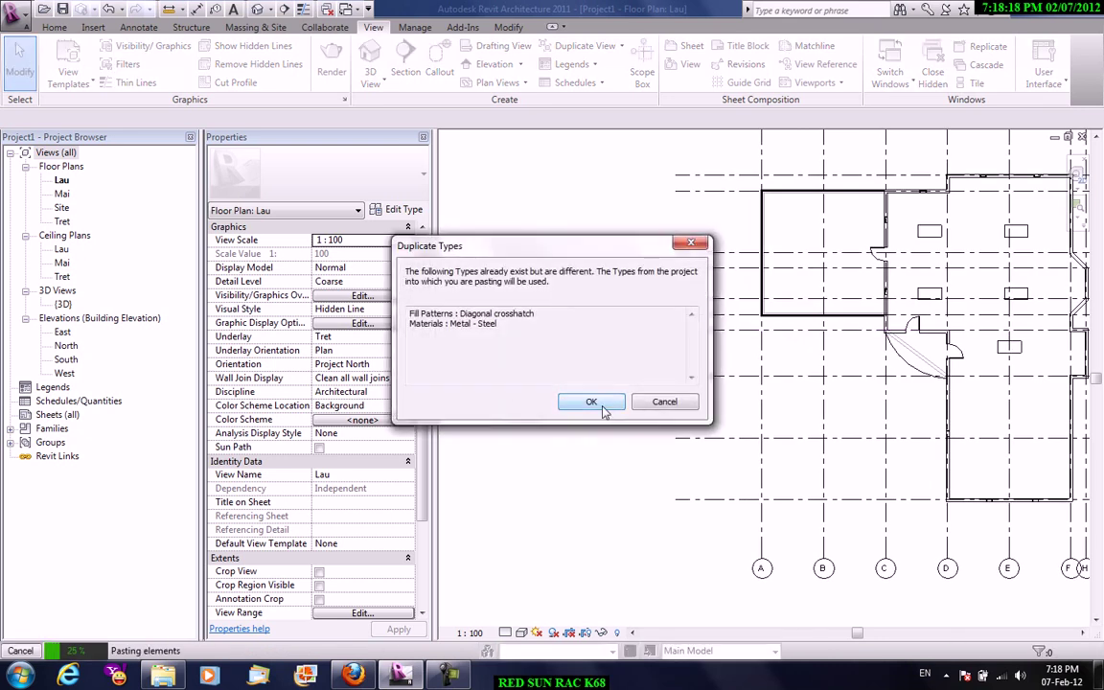
{"action": "left_click", "coordinate": [602, 407]}
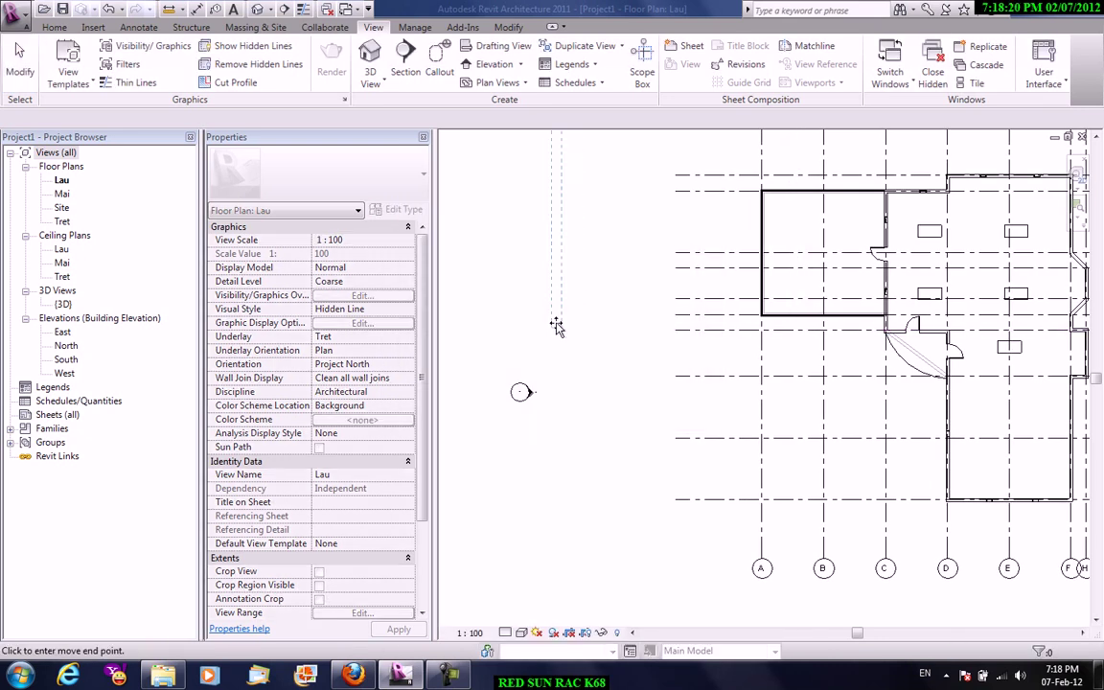
{"action": "left_click", "coordinate": [557, 326]}
{"action": "right_click", "coordinate": [629, 247]}
{"action": "left_click", "coordinate": [662, 253]}
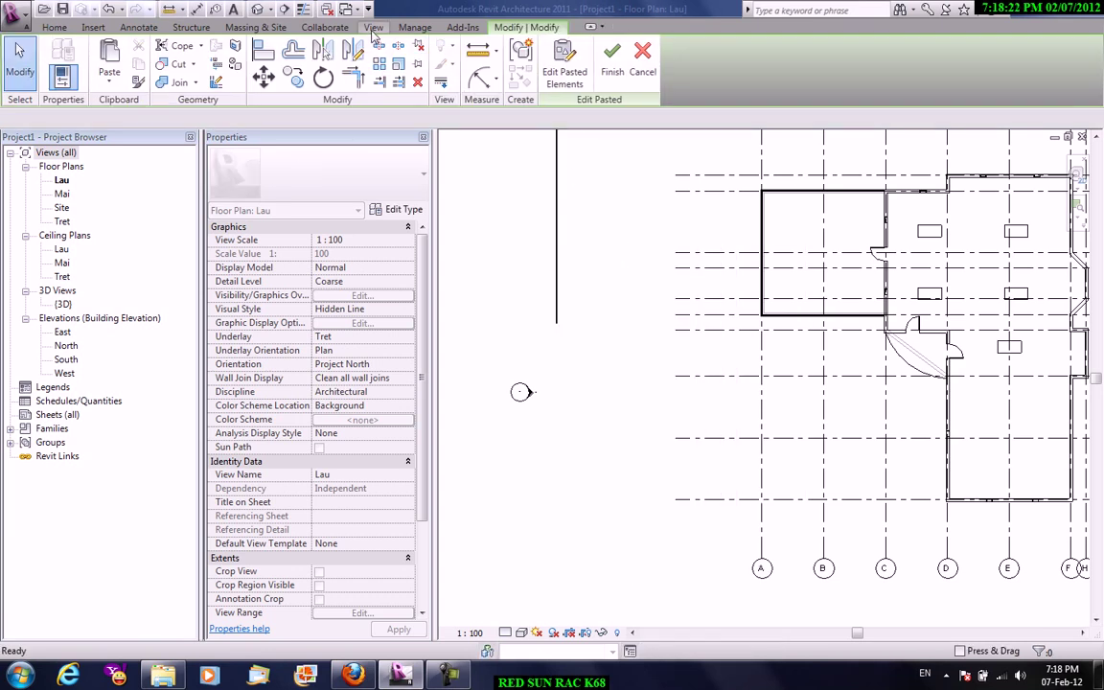
- Show the default 3D view with the pasted railing in sight
{"action": "left_click", "coordinate": [373, 28]}
{"action": "left_click", "coordinate": [370, 77]}
{"action": "left_click", "coordinate": [414, 105]}
{"action": "scroll", "coordinate": [655, 399], "scroll_direction": "down", "scroll_amount": 4}
{"action": "mouse_move", "coordinate": [656, 399]}
{"action": "middle_mouse_down"}
{"action": "mouse_move", "coordinate": [672, 248]}
{"action": "mouse_move", "coordinate": [608, 286]}
{"action": "middle_mouse_up"}
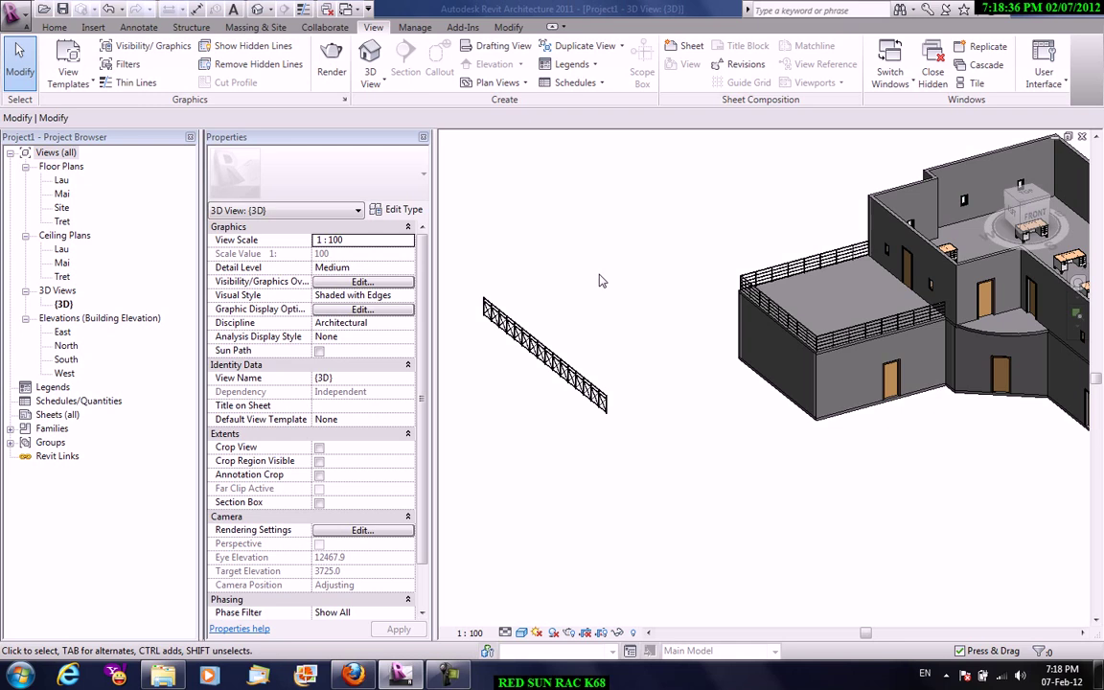
- Use Match Type (MA) to give the terrace railing the pasted CrossWire type
{"action": "key", "text": "m"}
{"action": "key", "text": "a"}
{"action": "left_click", "coordinate": [546, 353]}
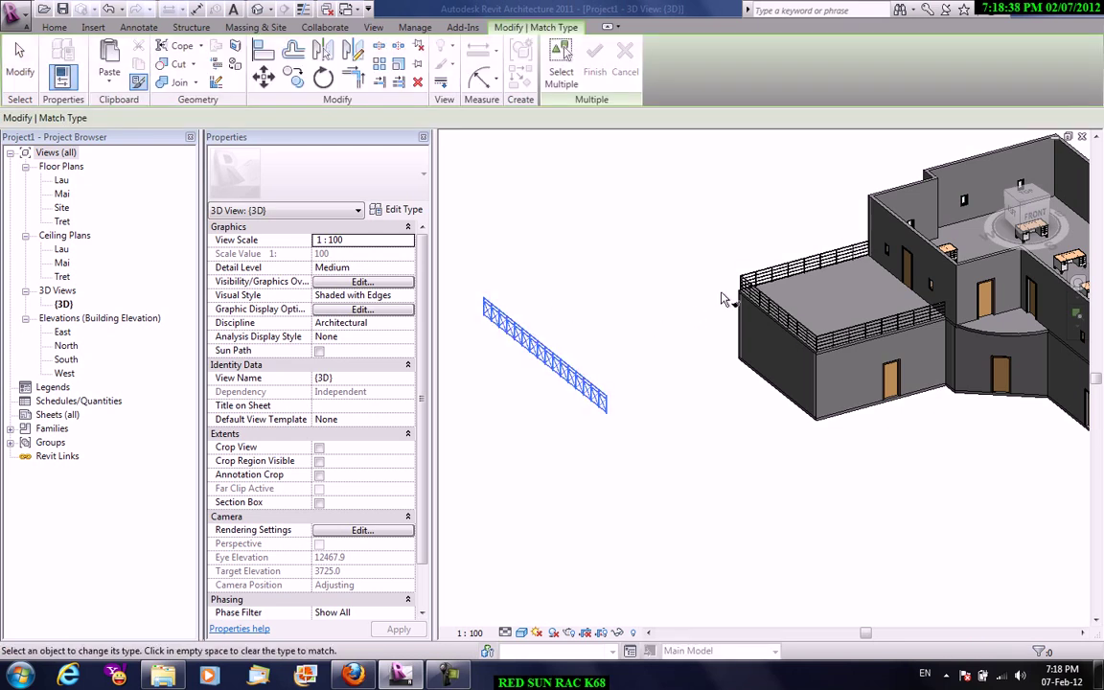
{"action": "left_click", "coordinate": [755, 290]}
{"action": "scroll", "coordinate": [485, 298], "scroll_direction": "up", "scroll_amount": 3}
{"action": "scroll", "coordinate": [485, 298], "scroll_direction": "up", "scroll_amount": 2}
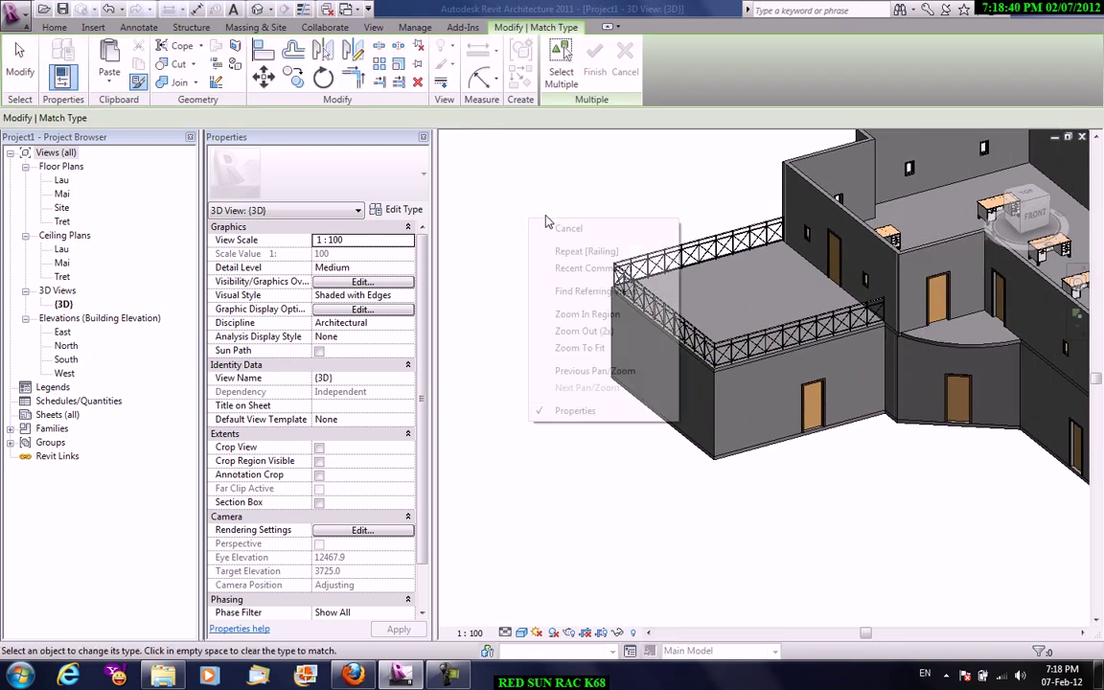
{"action": "right_click", "coordinate": [530, 223]}
{"action": "left_click", "coordinate": [553, 231]}
{"action": "right_click", "coordinate": [573, 223]}
{"action": "left_click", "coordinate": [574, 227]}
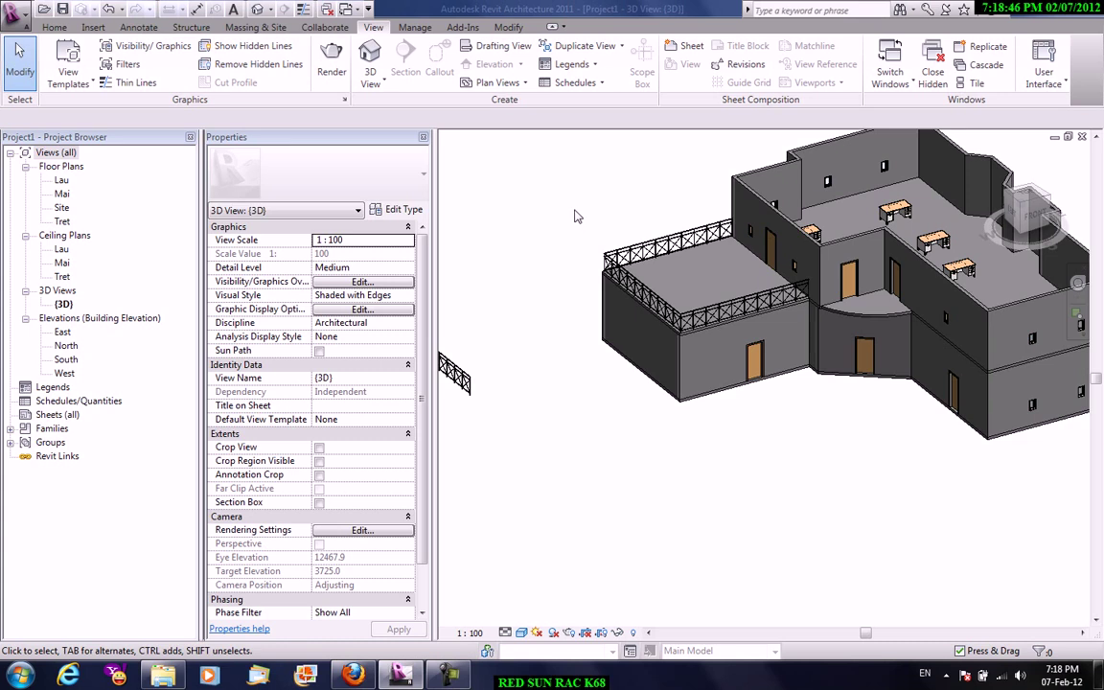
- Open the Lau floor plan and zoom in on the curved balcony
{"action": "left_click", "coordinate": [69, 184]}
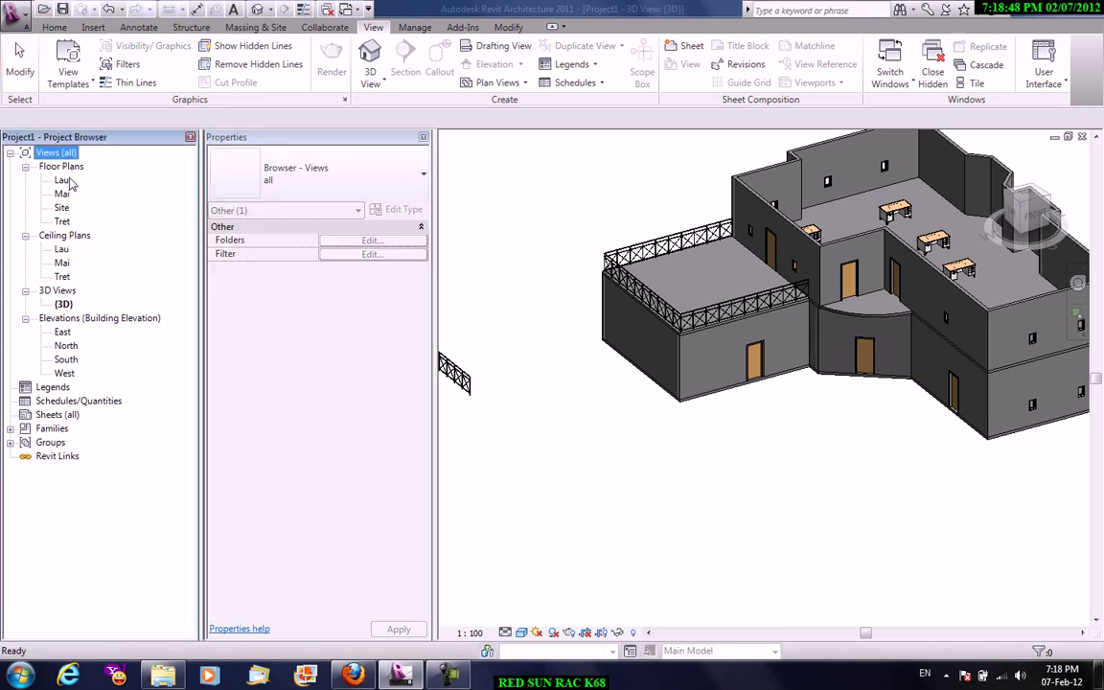
{"action": "double_click", "coordinate": [61, 180]}
{"action": "middle_click_drag", "start_coordinate": [518, 389], "coordinate": [651, 401]}
{"action": "scroll", "coordinate": [700, 354], "scroll_direction": "up", "scroll_amount": 2}
{"action": "scroll", "coordinate": [671, 306], "scroll_direction": "up", "scroll_amount": 2}
{"action": "scroll", "coordinate": [671, 307], "scroll_direction": "up", "scroll_amount": 2}
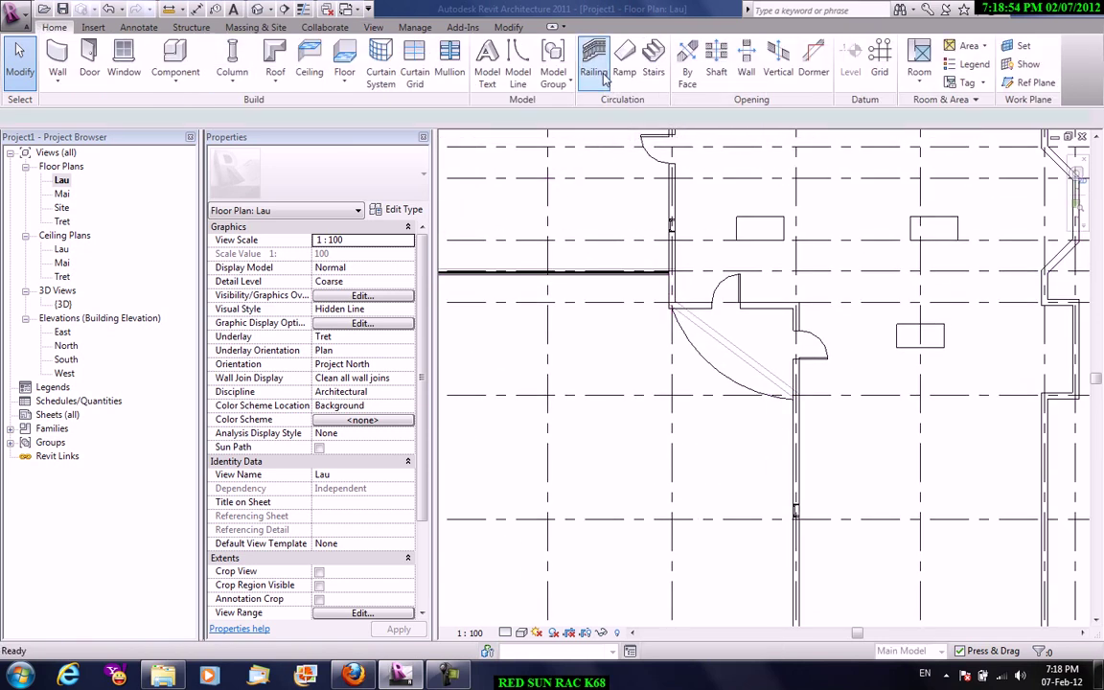
- Create a railing on the balcony arc with Pick Lines at offset 100 and view it in 3D
{"action": "left_click", "coordinate": [603, 77]}
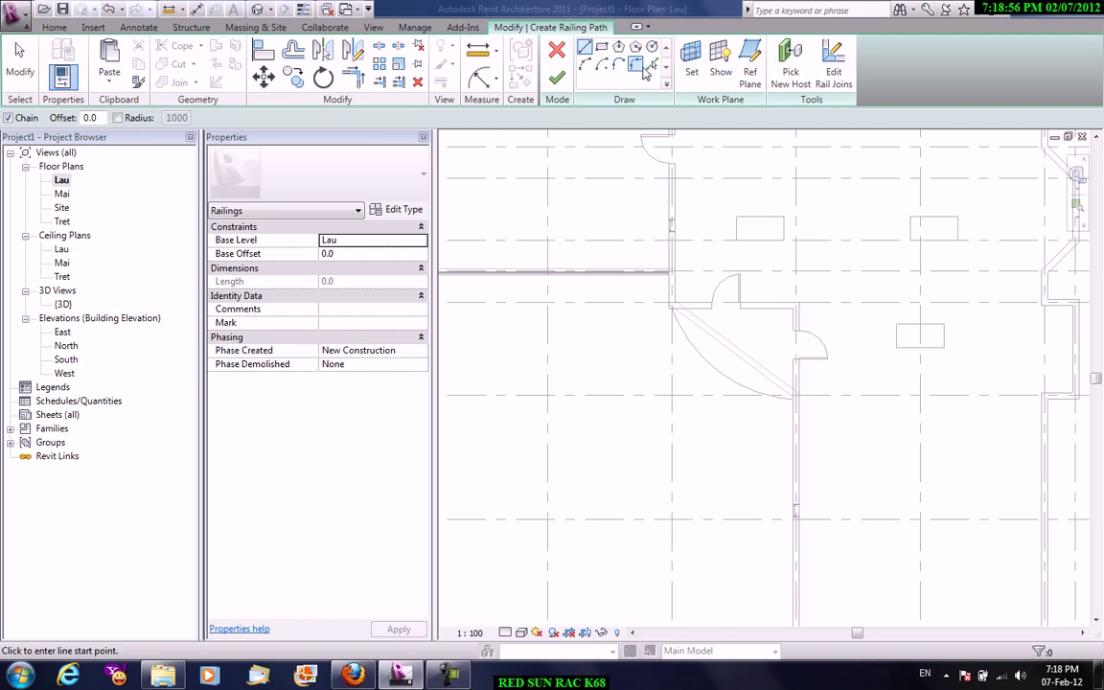
{"action": "left_click", "coordinate": [652, 66]}
{"action": "type", "text": "100"}
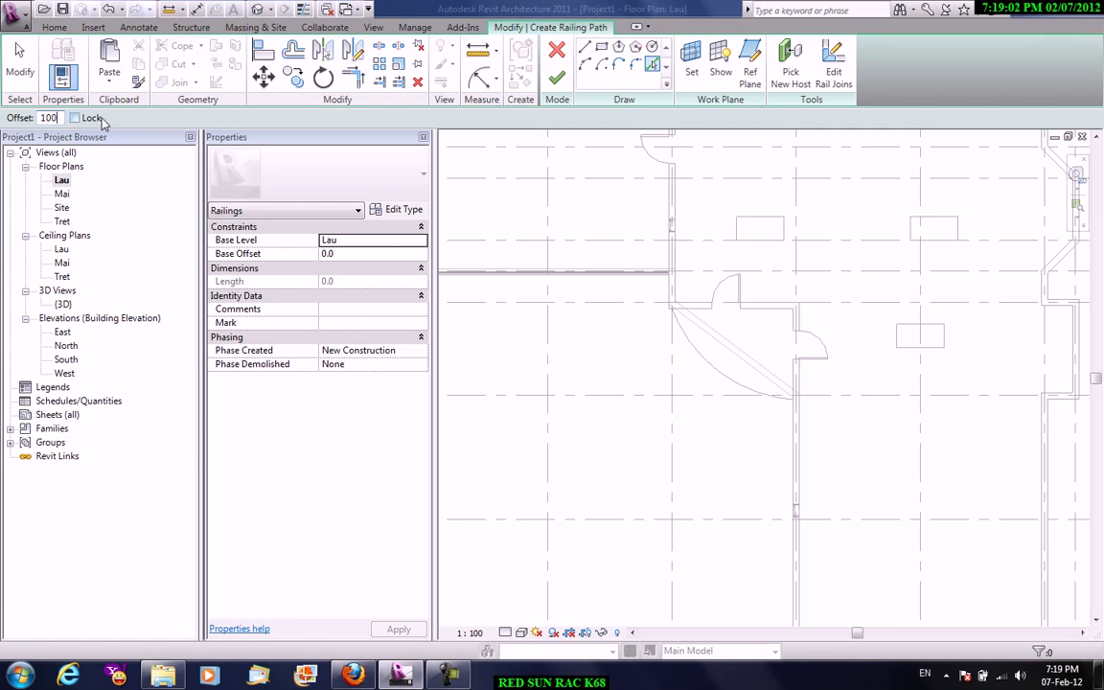
{"action": "left_click", "coordinate": [694, 349]}
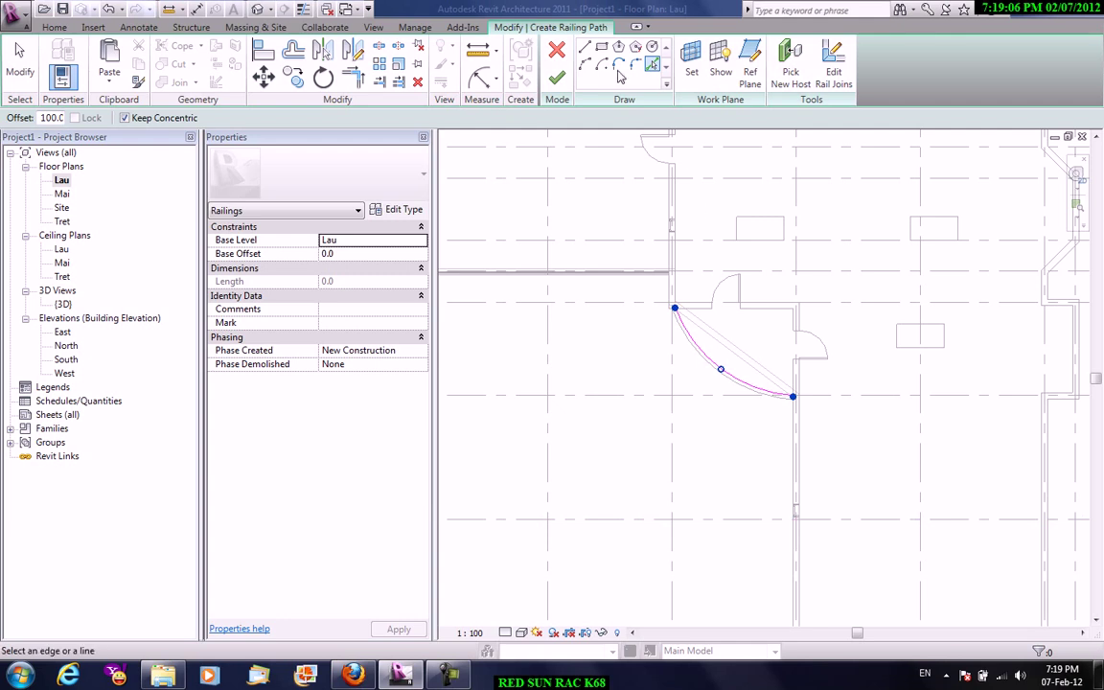
{"action": "left_click", "coordinate": [557, 78]}
{"action": "left_click", "coordinate": [373, 27]}
{"action": "left_click", "coordinate": [370, 77]}
{"action": "left_click", "coordinate": [403, 107]}
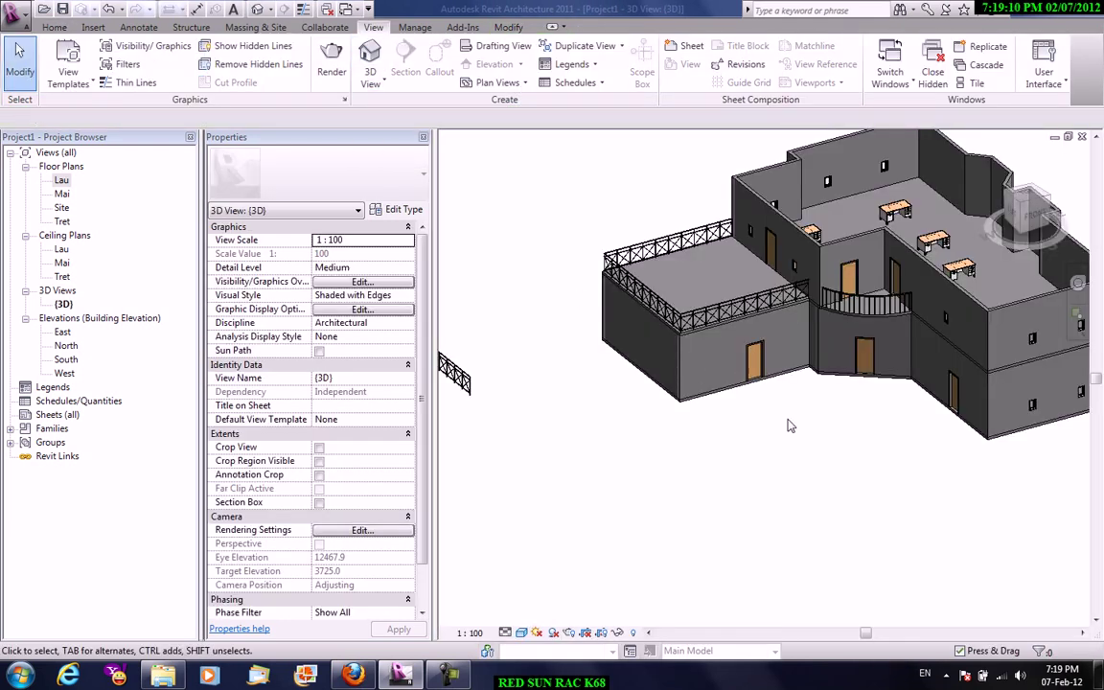
- Apply the terrace's 1100mm Modern Steel CrossWire type to the curved railing with Match Type (MA)
{"action": "key", "text": "m"}
{"action": "key", "text": "a"}
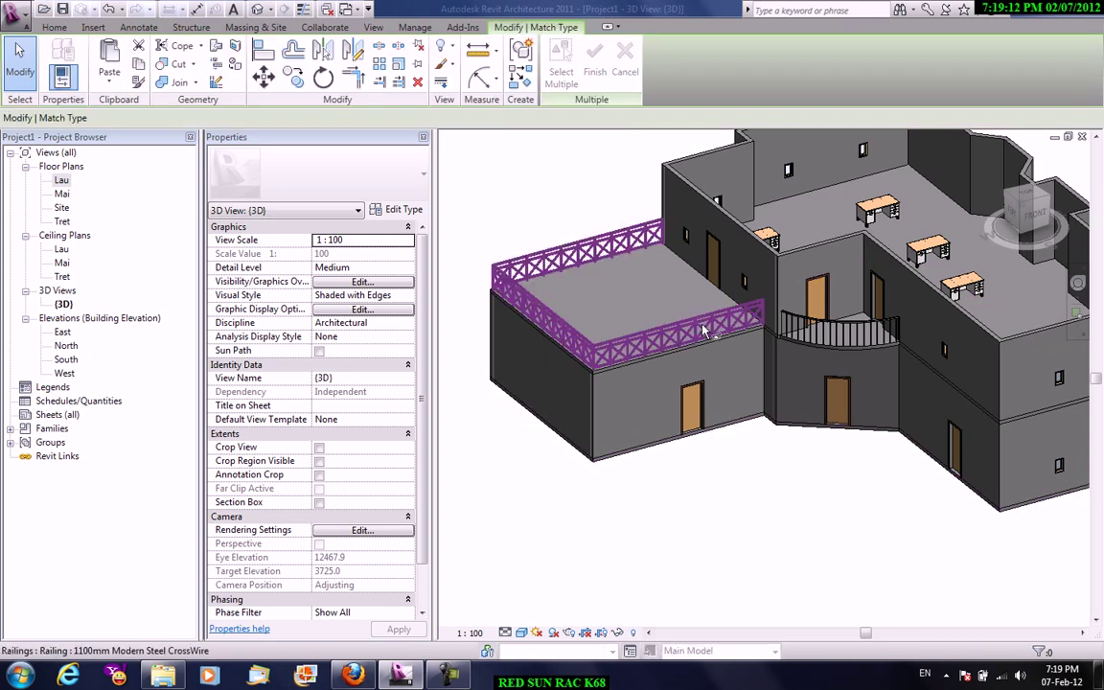
{"action": "left_click", "coordinate": [723, 328]}
{"action": "right_click", "coordinate": [576, 210]}
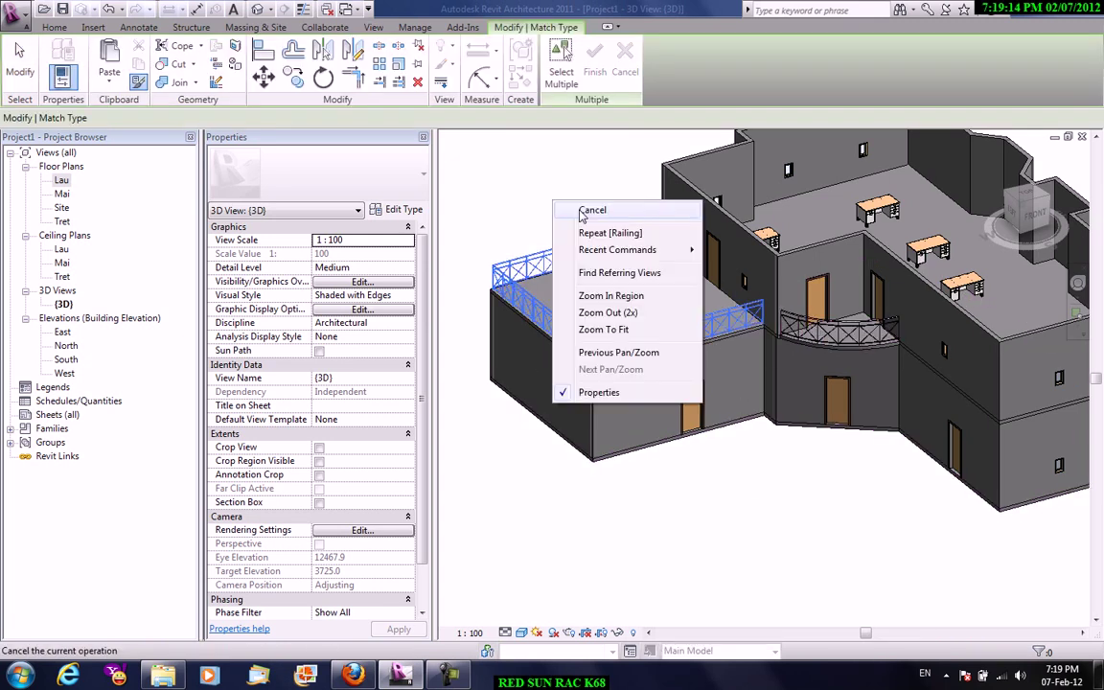
{"action": "left_click", "coordinate": [615, 219]}
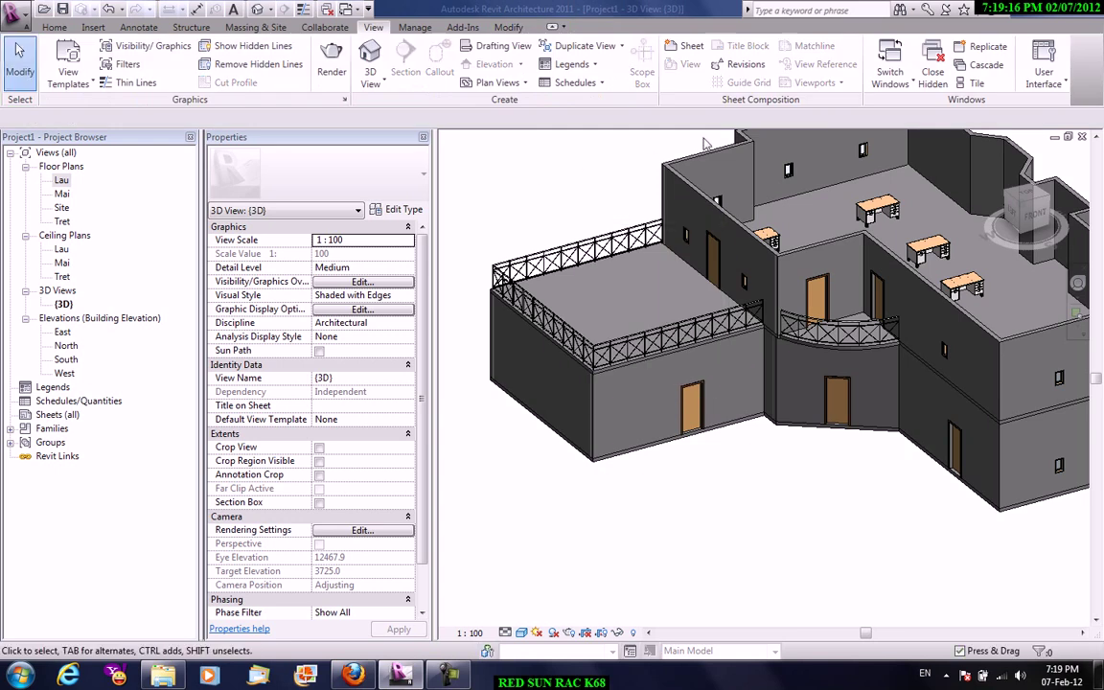
{"action": "mouse_move", "coordinate": [671, 287]}
{"action": "middle_mouse_down", "text": "shift"}
{"action": "mouse_move", "coordinate": [813, 312]}
{"action": "mouse_move", "coordinate": [652, 385]}
{"action": "middle_mouse_up", "text": "shift"}
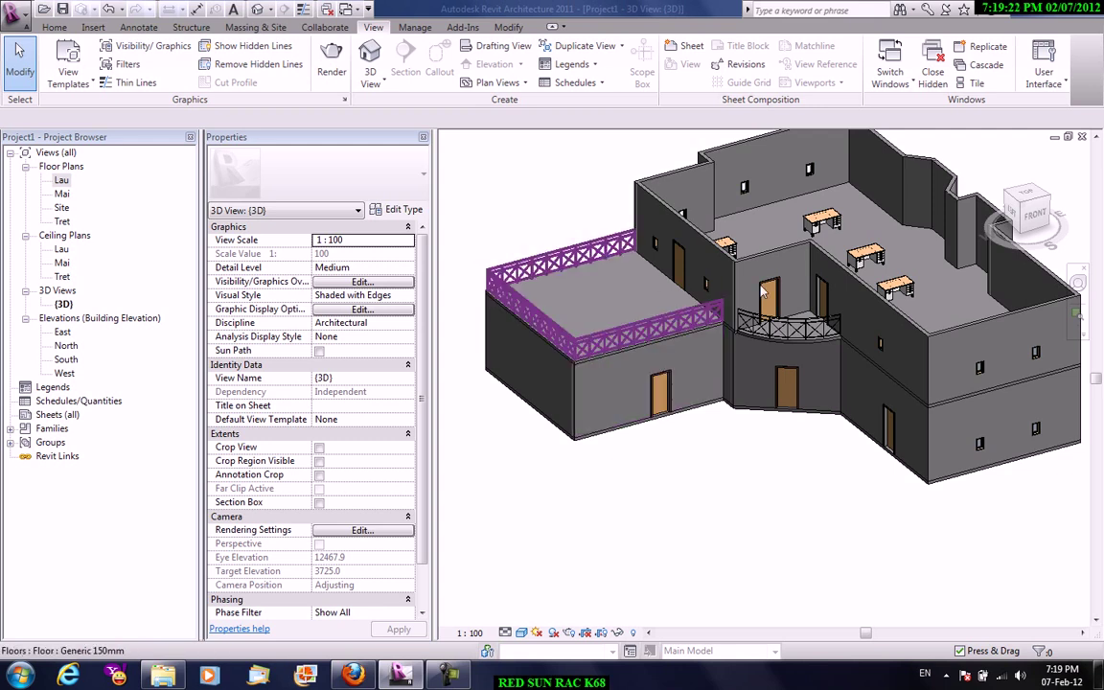
- Load the M_Double-Glass 2 and M_Overhead-Rolling families from the library's Doors folder
{"action": "left_click", "coordinate": [95, 28]}
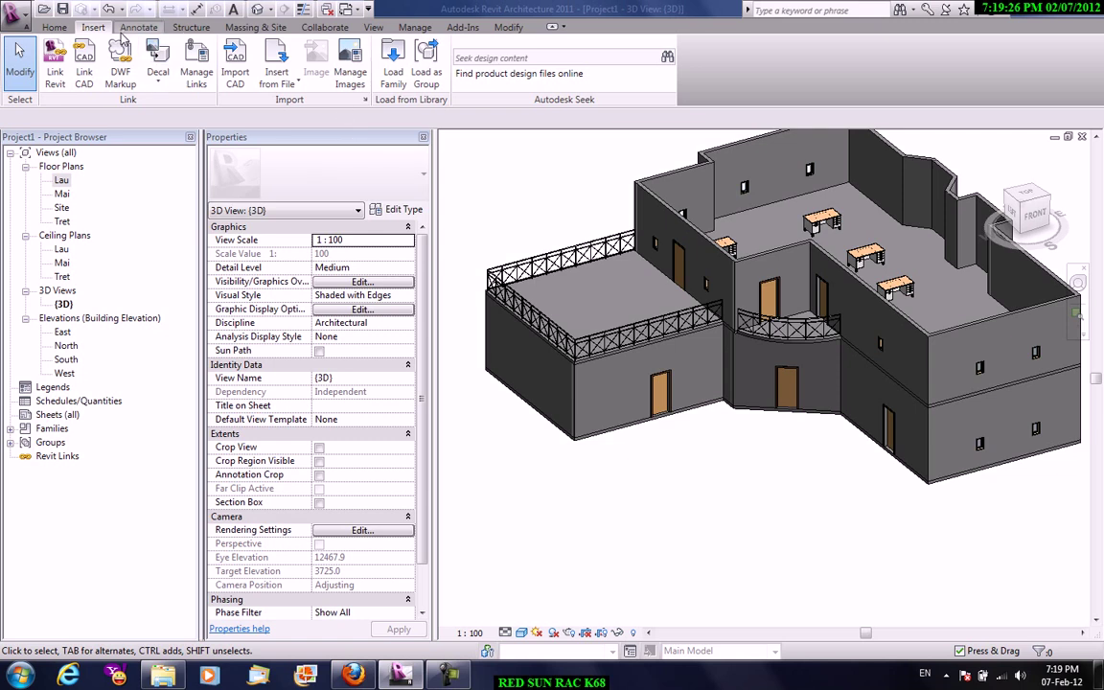
{"action": "left_click", "coordinate": [393, 69]}
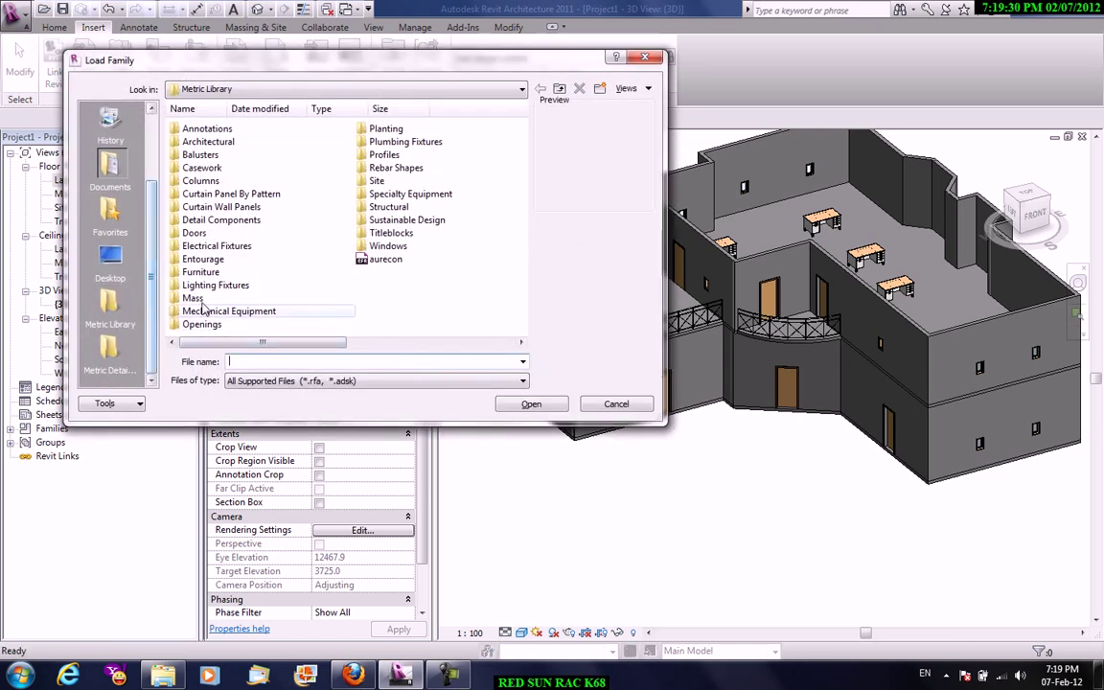
{"action": "double_click", "coordinate": [198, 233]}
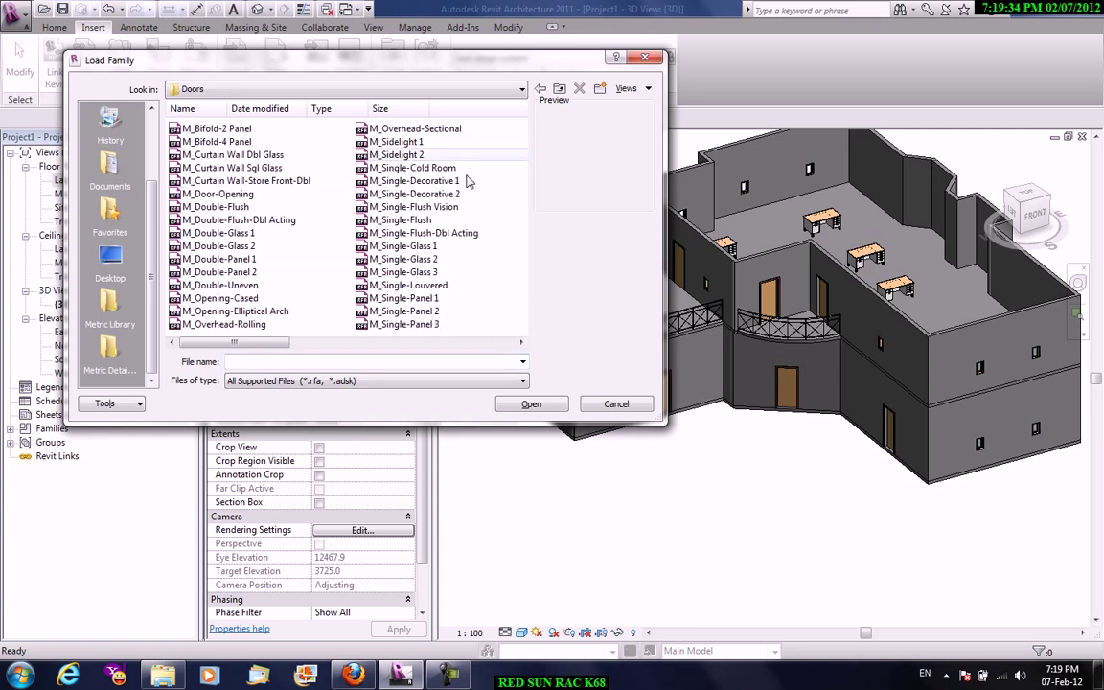
{"action": "left_click", "coordinate": [236, 250]}
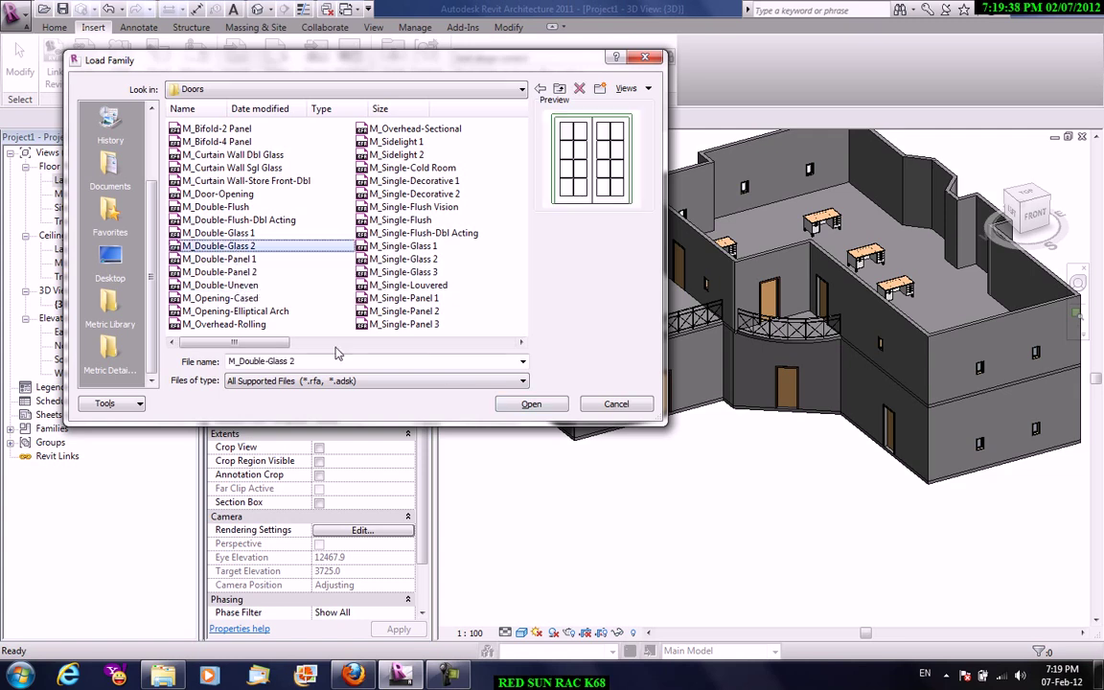
{"action": "left_click", "coordinate": [238, 325], "text": "ctrl"}
{"action": "left_click", "coordinate": [546, 406]}
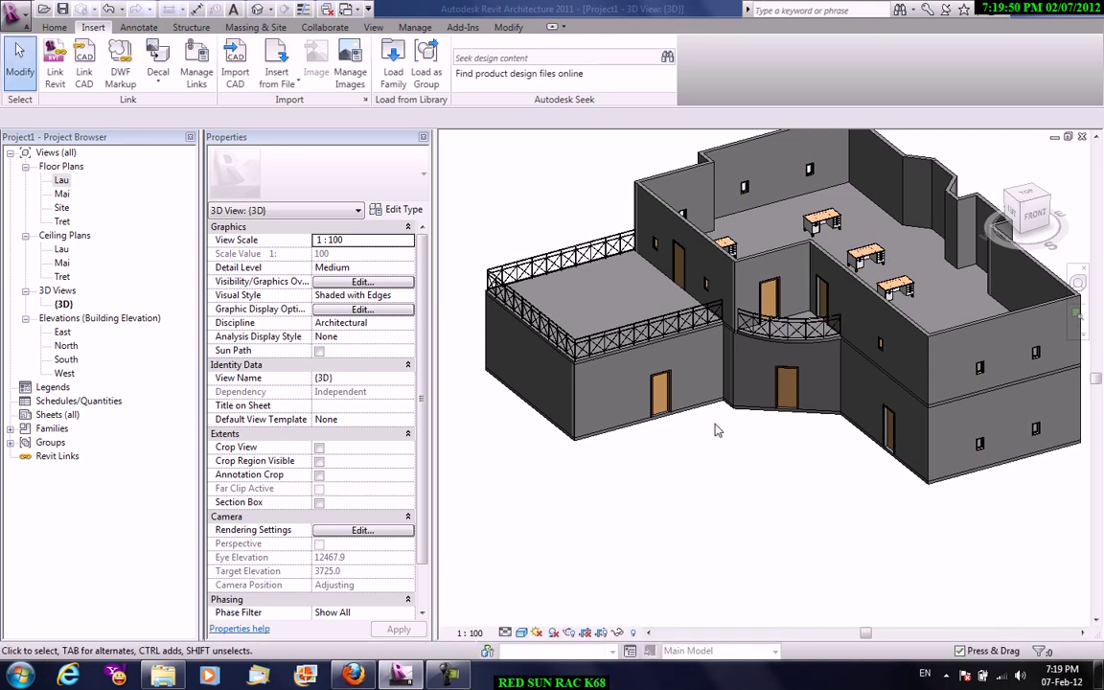
- Change the lower terrace-wall door to the M_Overhead-Rolling 2435 x 1981mm type
{"action": "scroll", "coordinate": [719, 412], "scroll_direction": "up", "scroll_amount": 1}
{"action": "left_click", "coordinate": [640, 374]}
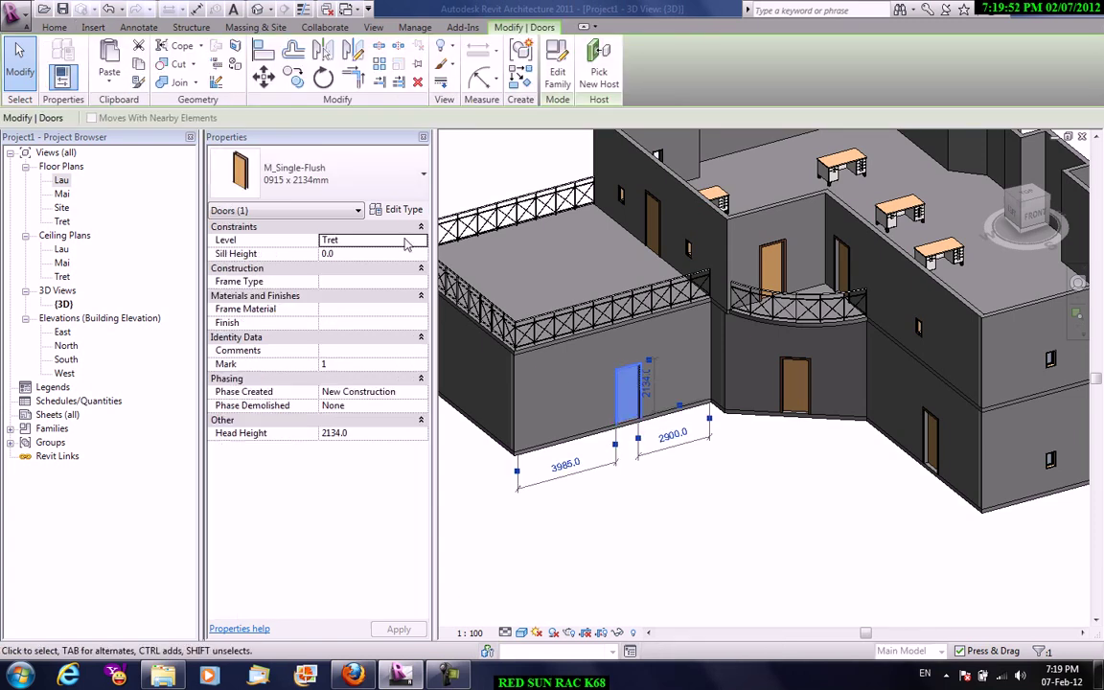
{"action": "left_click", "coordinate": [345, 177]}
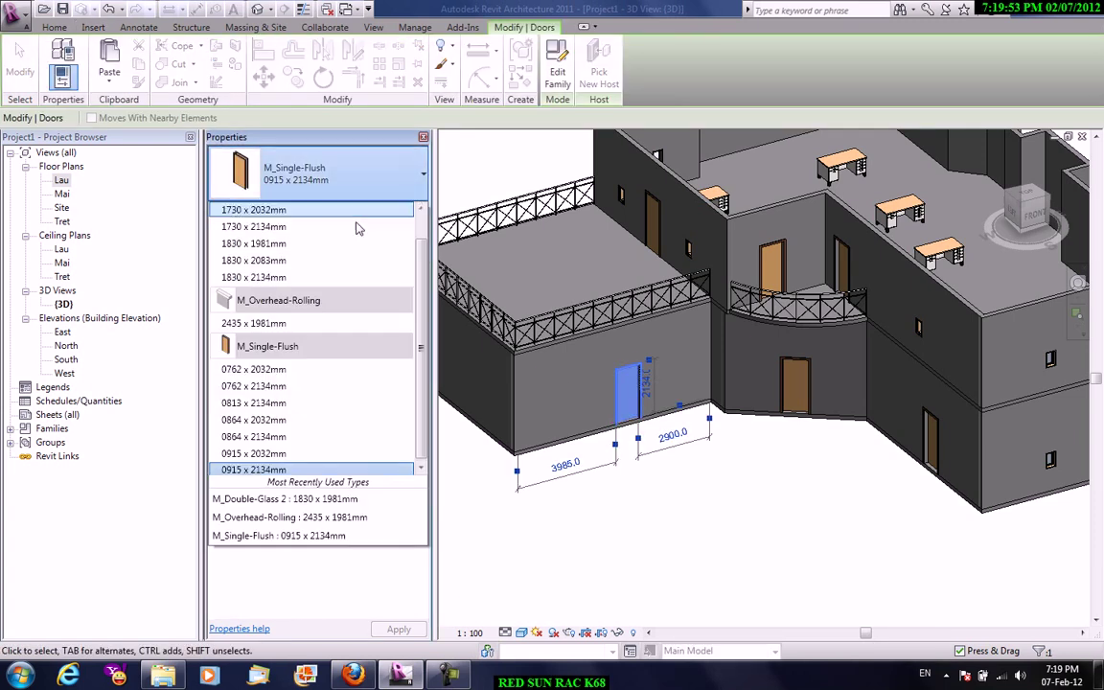
{"action": "left_click", "coordinate": [283, 326]}
{"action": "left_click", "coordinate": [584, 515]}
{"action": "scroll", "coordinate": [717, 536], "scroll_direction": "up", "scroll_amount": 3}
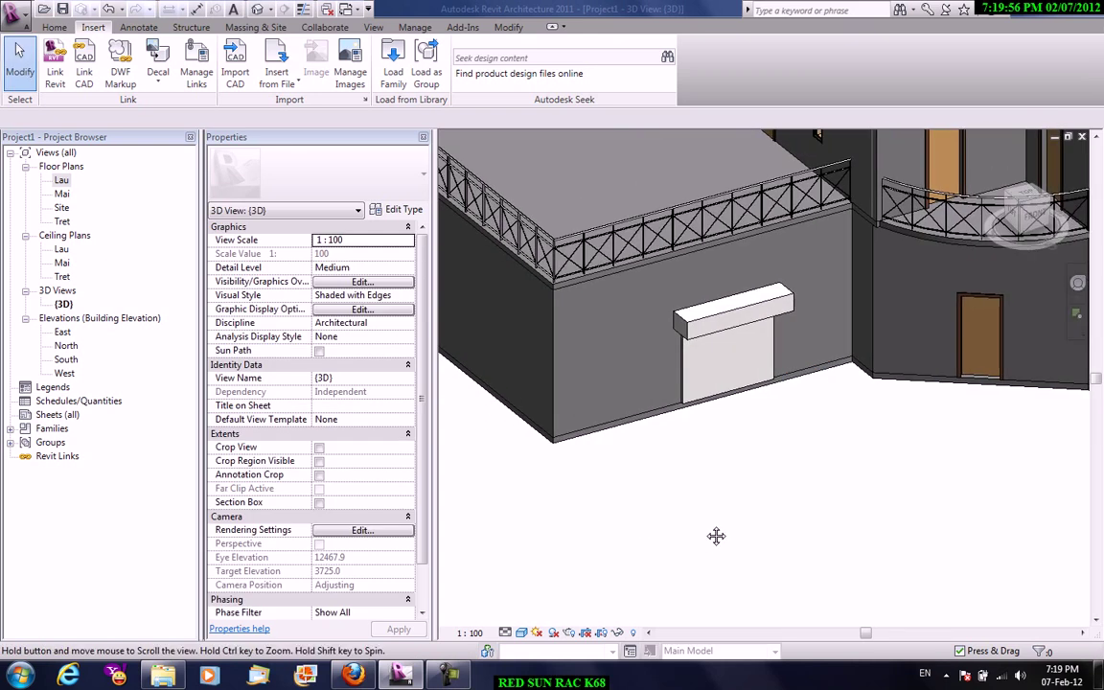
{"action": "left_click", "coordinate": [764, 296]}
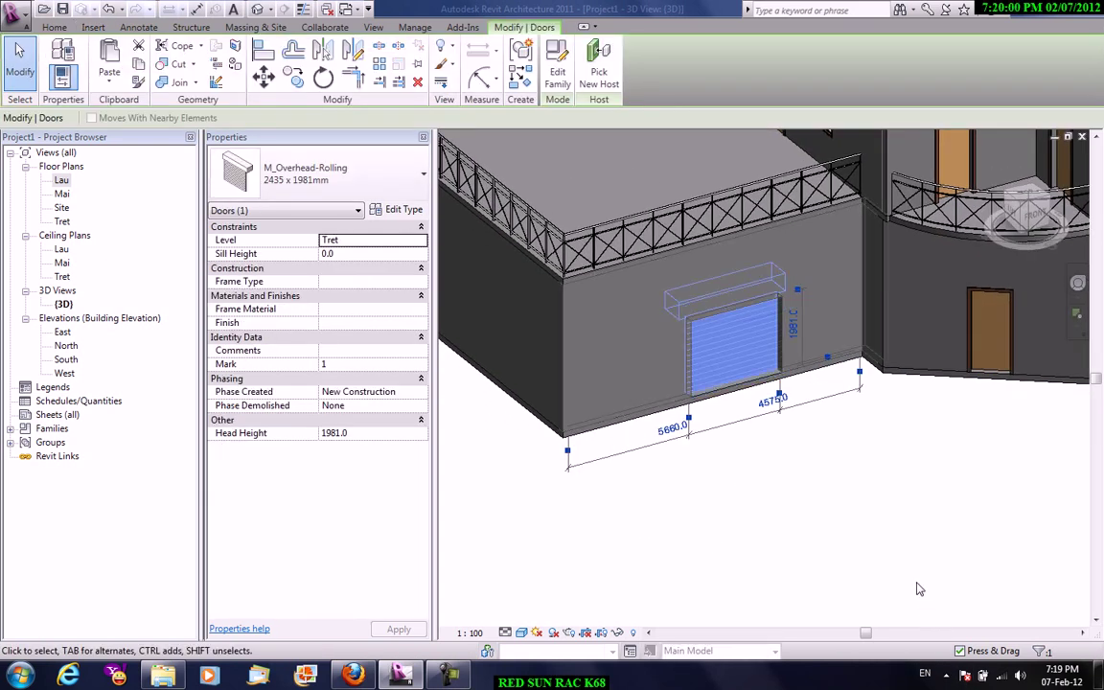
{"action": "left_click", "coordinate": [918, 590]}
- Make the door under the curved balcony a Double-Glass 2 1830 x 1981mm door
{"action": "middle_click_drag", "start_coordinate": [918, 589], "coordinate": [753, 494], "text": "shift"}
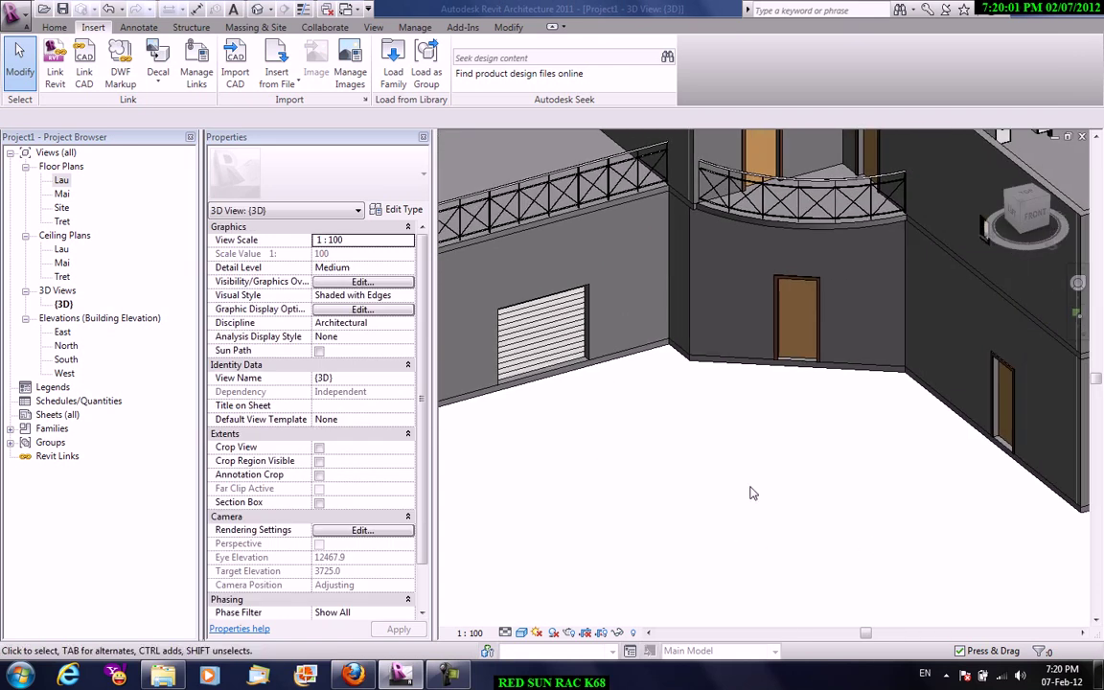
{"action": "left_click", "coordinate": [801, 286]}
{"action": "left_click", "coordinate": [326, 174]}
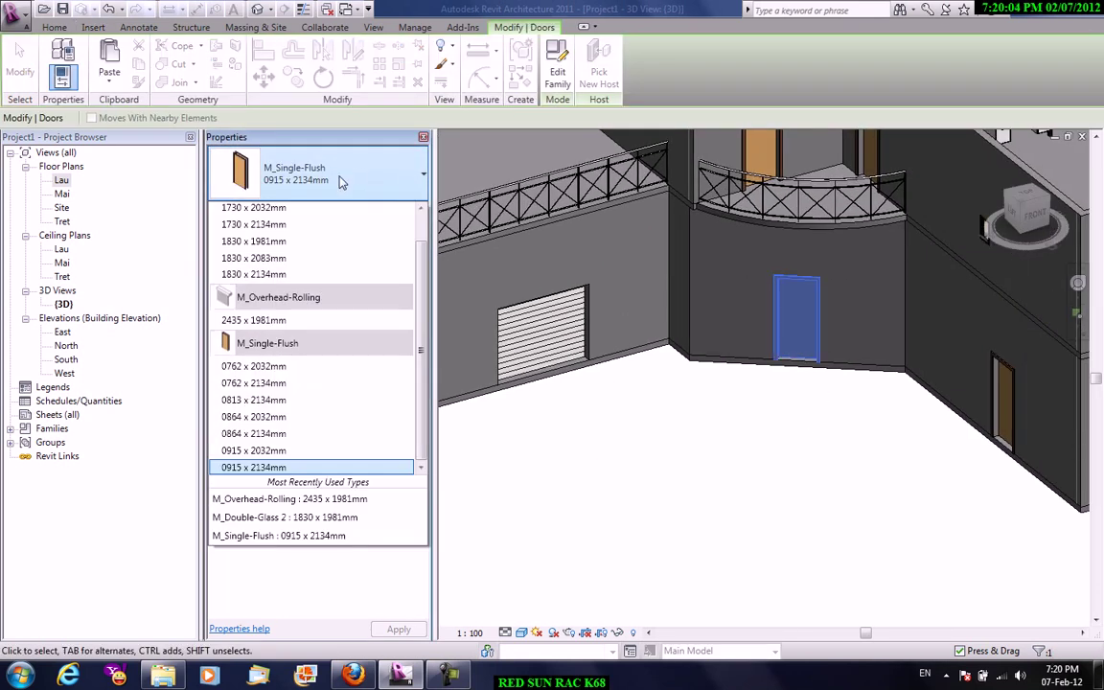
{"action": "left_click", "coordinate": [316, 518]}
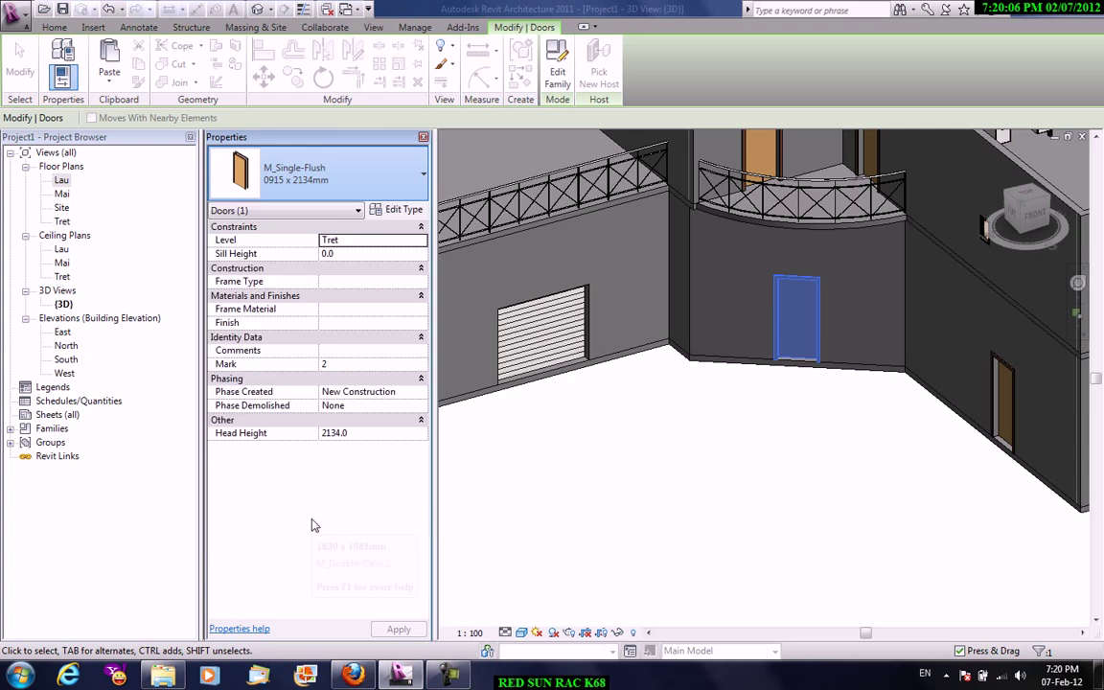
{"action": "left_click", "coordinate": [729, 514]}
{"action": "middle_click_drag", "start_coordinate": [707, 515], "coordinate": [657, 530]}
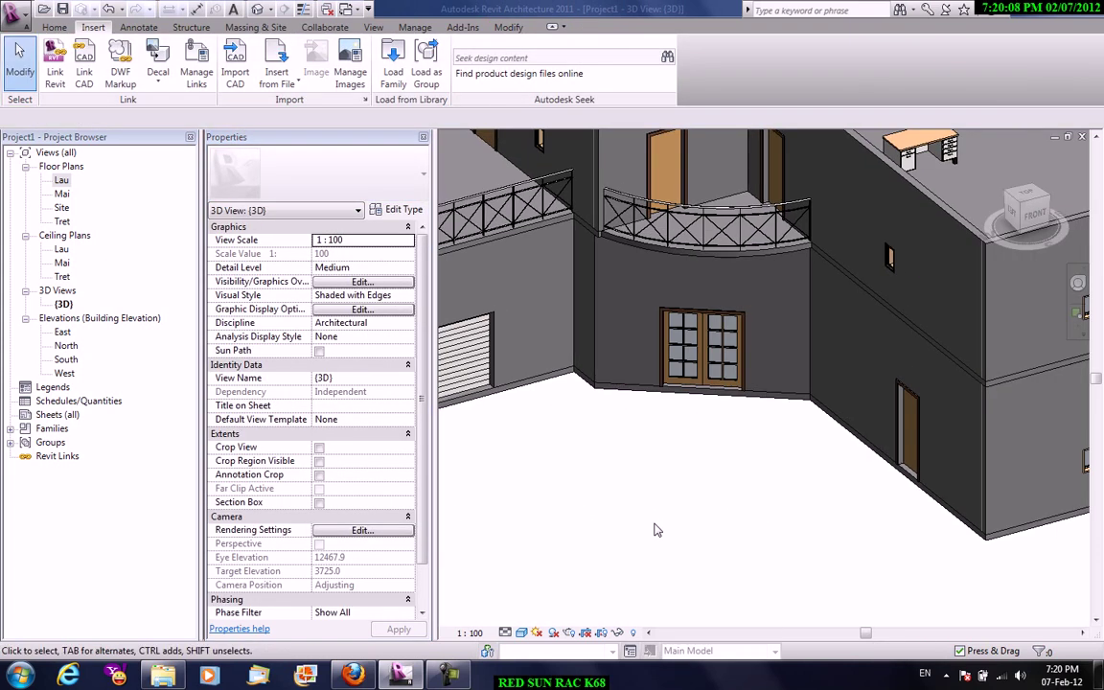
- Start Match Type (MA) with the double-glass door as the source
{"action": "key", "text": "m"}
{"action": "key", "text": "a"}
{"action": "left_click", "coordinate": [713, 348]}
- Cancel Match Type and bring the whole building back into view
{"action": "right_click", "coordinate": [781, 526]}
{"action": "left_click", "coordinate": [805, 323]}
{"action": "scroll", "coordinate": [776, 488], "scroll_direction": "down", "scroll_amount": 2}
{"action": "middle_click_drag", "start_coordinate": [777, 488], "coordinate": [804, 607]}
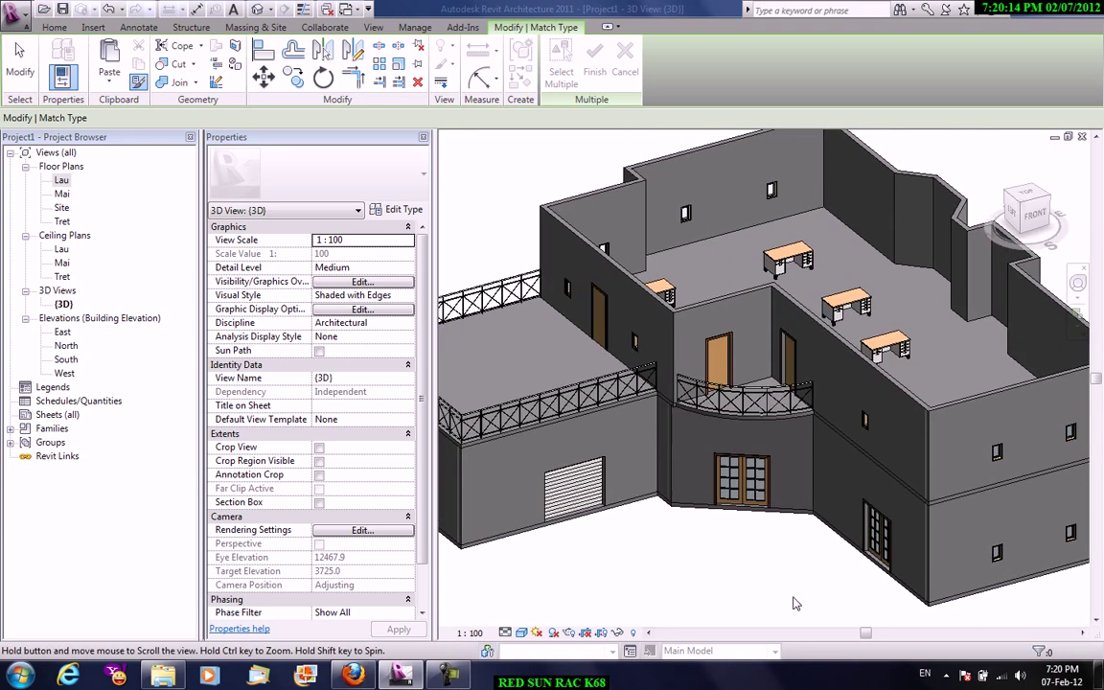
{"action": "right_click", "coordinate": [799, 451]}
{"action": "left_click", "coordinate": [833, 463]}
{"action": "scroll", "coordinate": [824, 488], "scroll_direction": "up", "scroll_amount": 3}
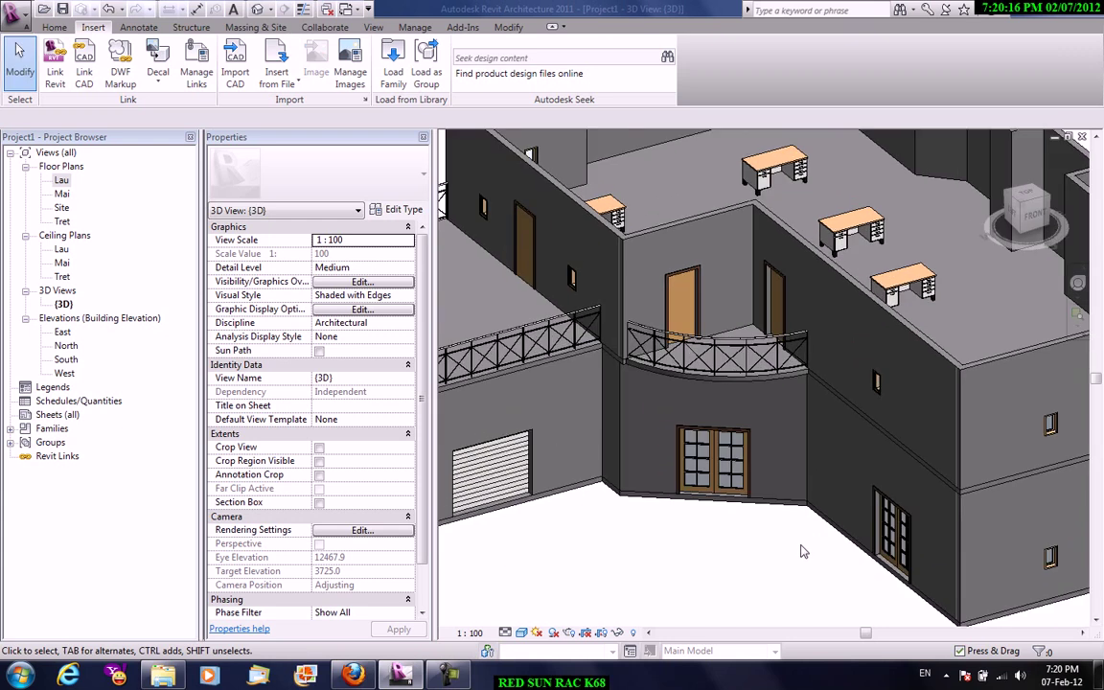
- Switch every M_Single-Flush door in the project to Double-Glass 2 1830 x 2083mm
{"action": "right_click", "coordinate": [688, 306]}
{"action": "mouse_move", "coordinate": [752, 489]}
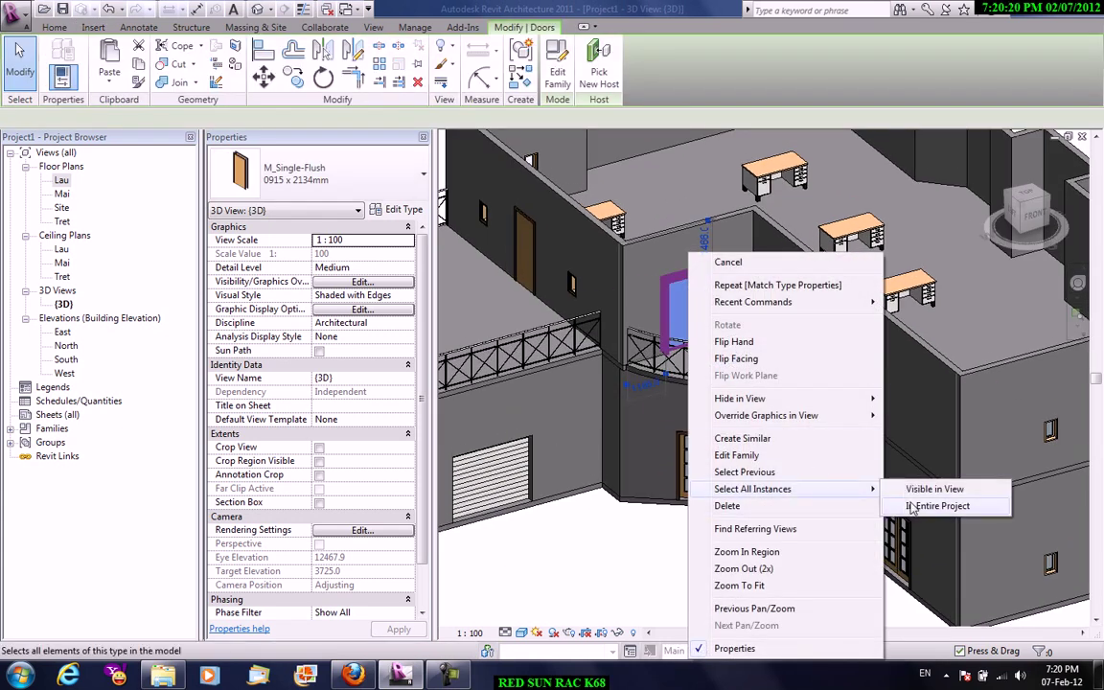
{"action": "left_click", "coordinate": [912, 508]}
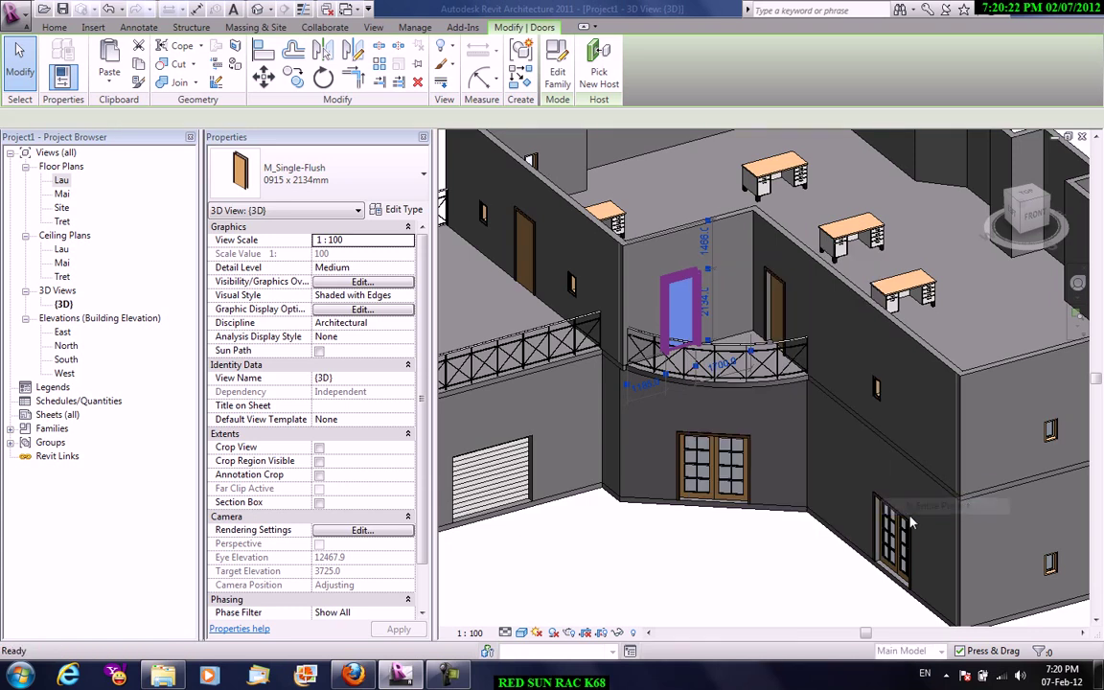
{"action": "left_click", "coordinate": [350, 184]}
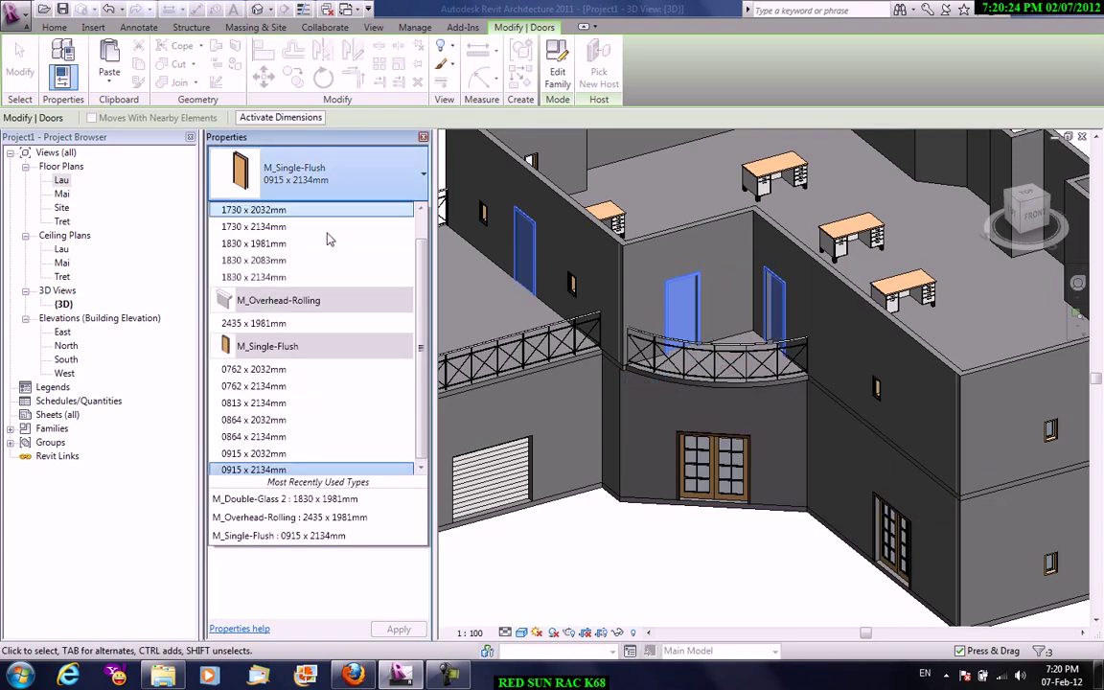
{"action": "scroll", "coordinate": [297, 288], "scroll_direction": "up", "scroll_amount": 2}
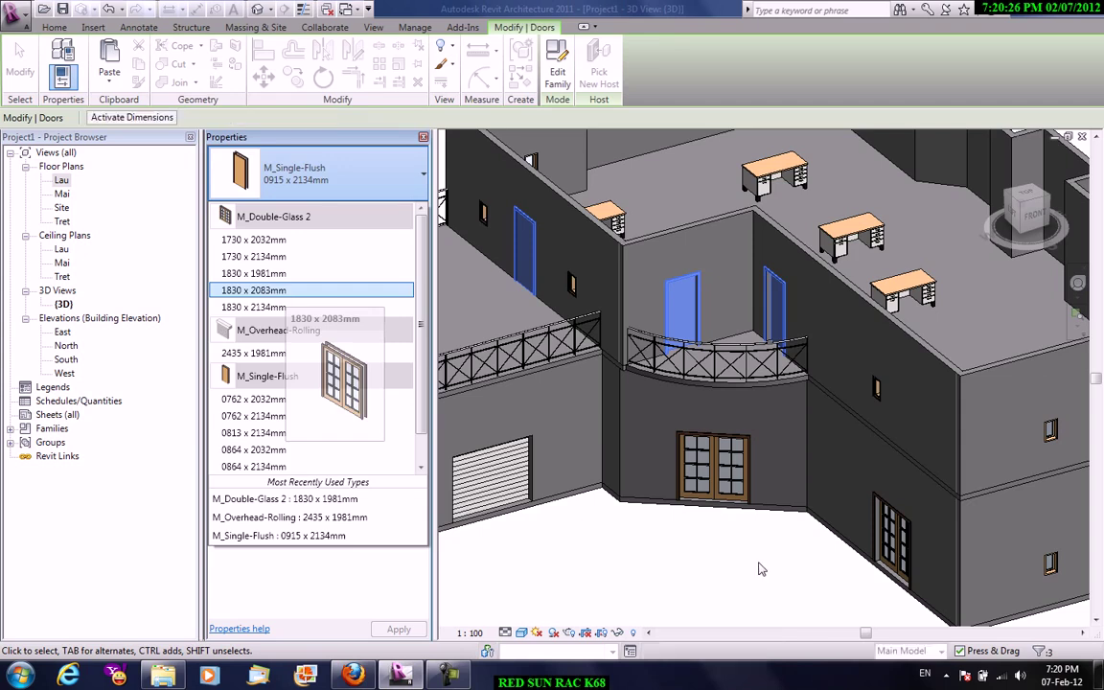
{"action": "left_click", "coordinate": [281, 291]}
{"action": "left_click", "coordinate": [717, 580]}
{"action": "scroll", "coordinate": [697, 571], "scroll_direction": "down", "scroll_amount": 2}
{"action": "mouse_move", "coordinate": [697, 570]}
{"action": "middle_mouse_down", "text": "shift"}
{"action": "mouse_move", "coordinate": [745, 490]}
{"action": "mouse_move", "coordinate": [806, 295]}
{"action": "middle_mouse_up", "text": "shift"}
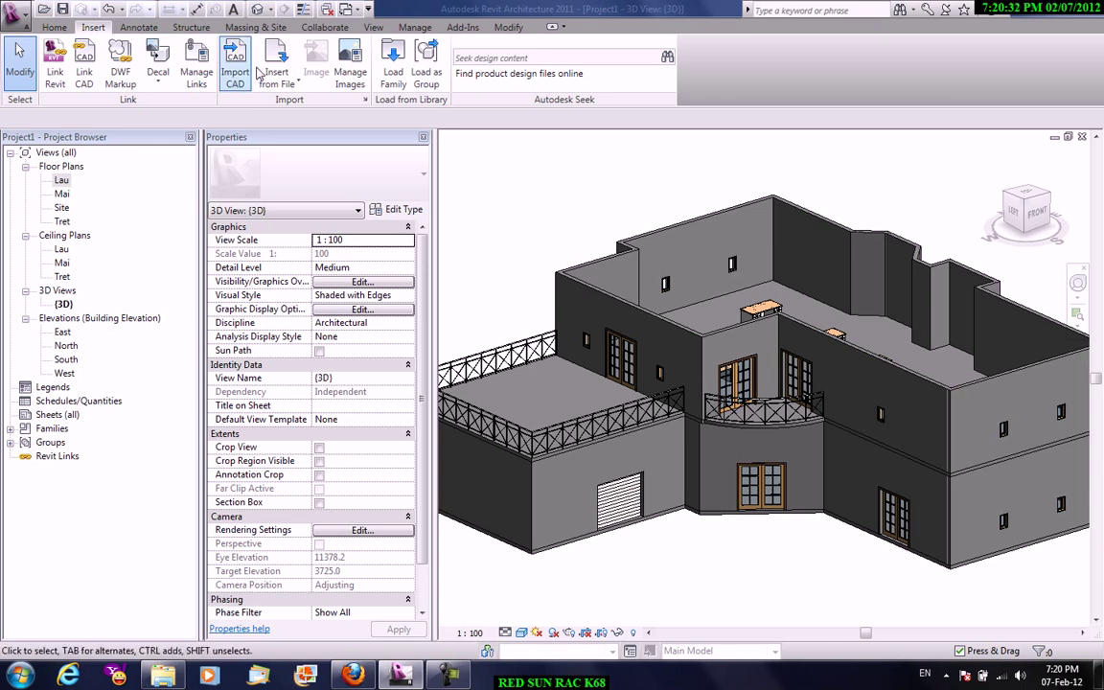
- Load the M_Combination Rtp with Trim family from the Windows folder
{"action": "left_click", "coordinate": [394, 85]}
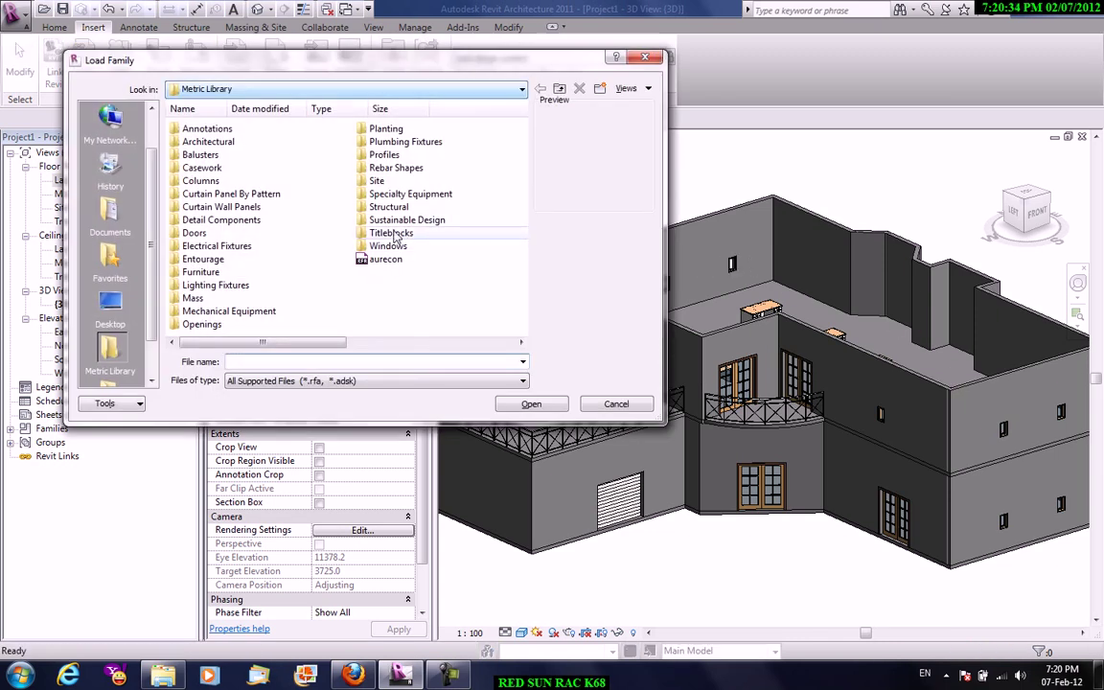
{"action": "double_click", "coordinate": [388, 246]}
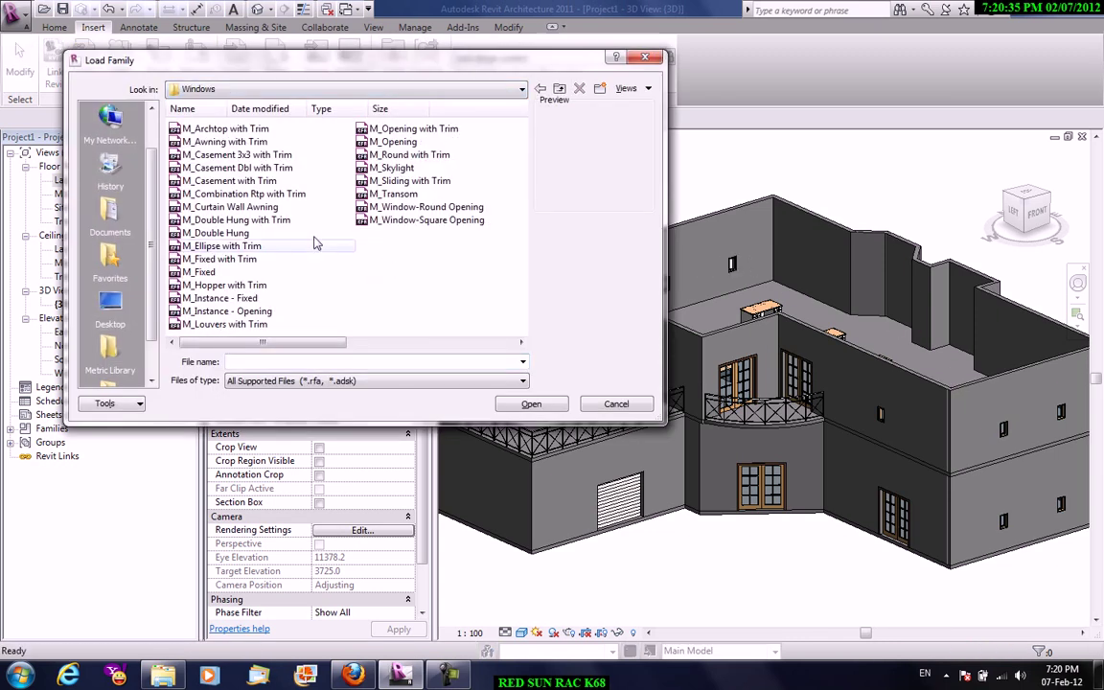
{"action": "left_click", "coordinate": [251, 195]}
{"action": "left_click", "coordinate": [532, 405]}
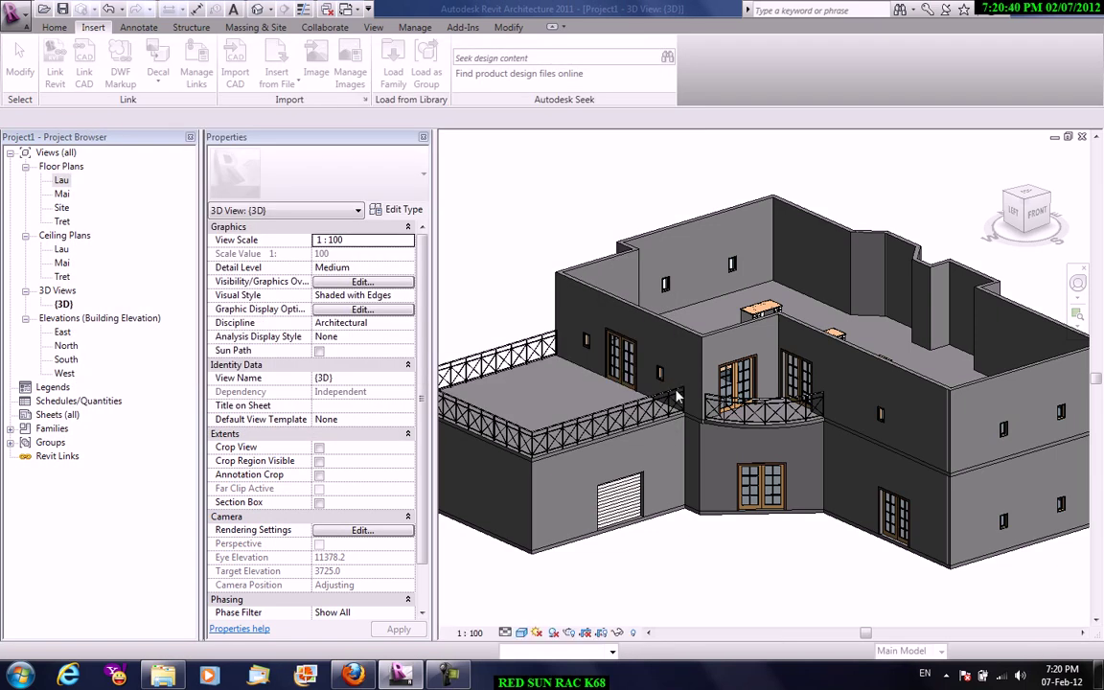
- Change all fixed windows in the project to the 1220 x 1220mm arched type
{"action": "left_click", "coordinate": [666, 297]}
{"action": "right_click", "coordinate": [684, 272]}
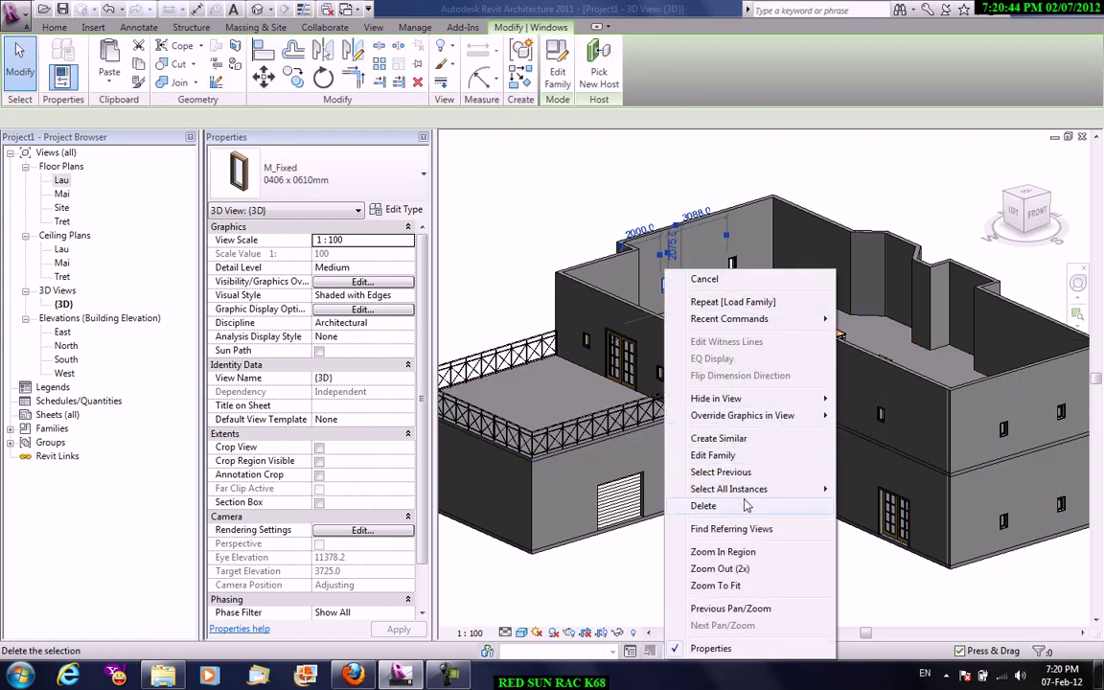
{"action": "mouse_move", "coordinate": [729, 488]}
{"action": "left_click", "coordinate": [857, 504]}
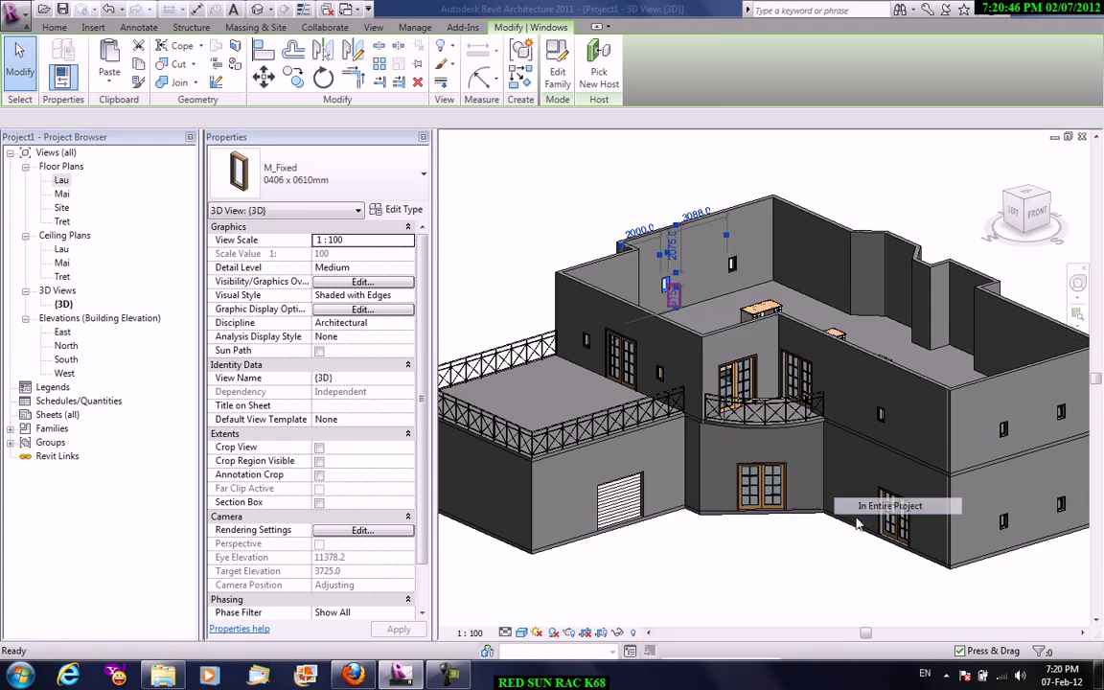
{"action": "left_click", "coordinate": [318, 191]}
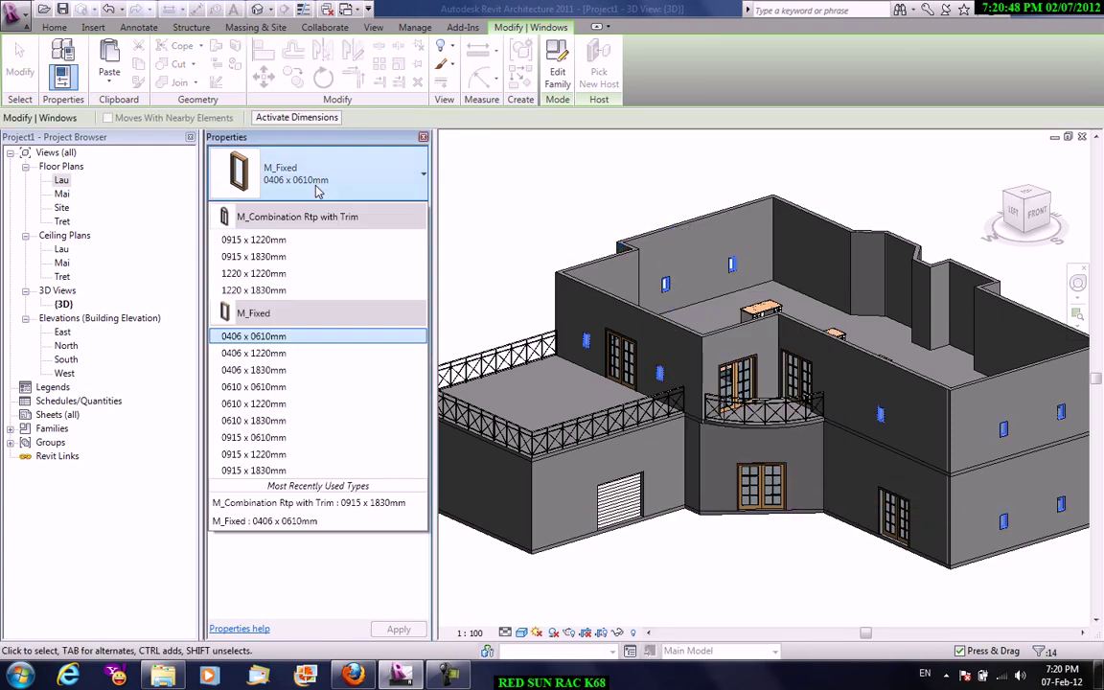
{"action": "key", "text": "Return"}
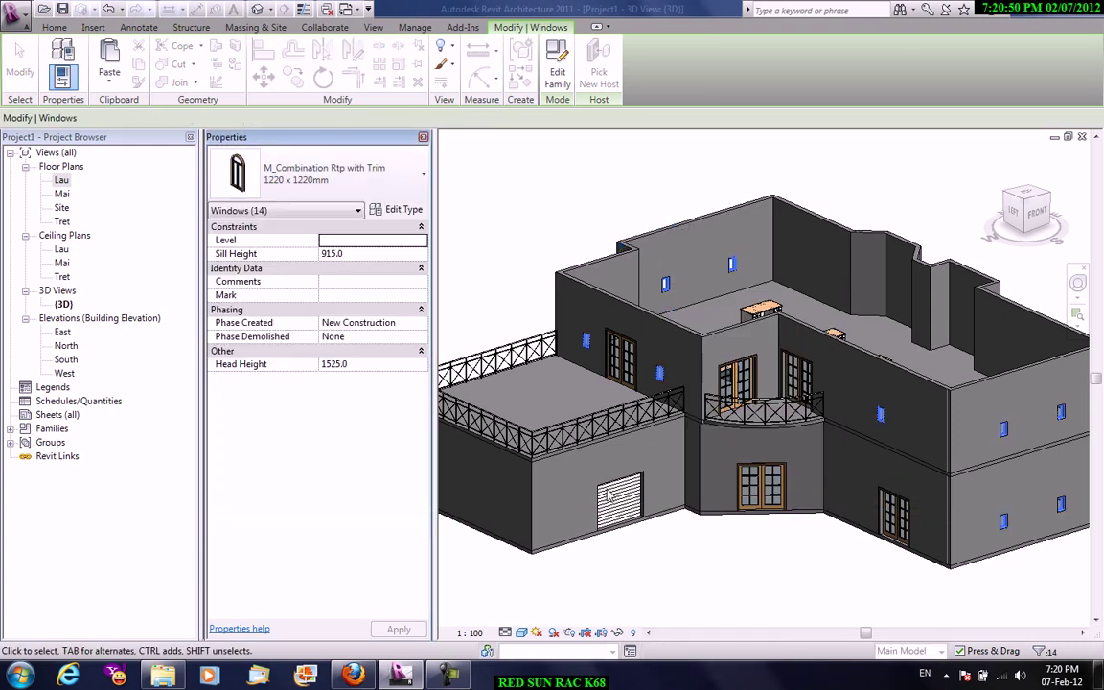
{"action": "left_click", "coordinate": [736, 585]}
- Open the Roof Forms sample project
{"action": "mouse_move", "coordinate": [739, 587]}
{"action": "middle_mouse_down", "text": "shift"}
{"action": "mouse_move", "coordinate": [657, 557]}
{"action": "mouse_move", "coordinate": [753, 574]}
{"action": "mouse_move", "coordinate": [794, 513]}
{"action": "mouse_move", "coordinate": [788, 537]}
{"action": "middle_mouse_up", "text": "shift"}
{"action": "scroll", "coordinate": [787, 537], "scroll_direction": "down", "scroll_amount": 2}
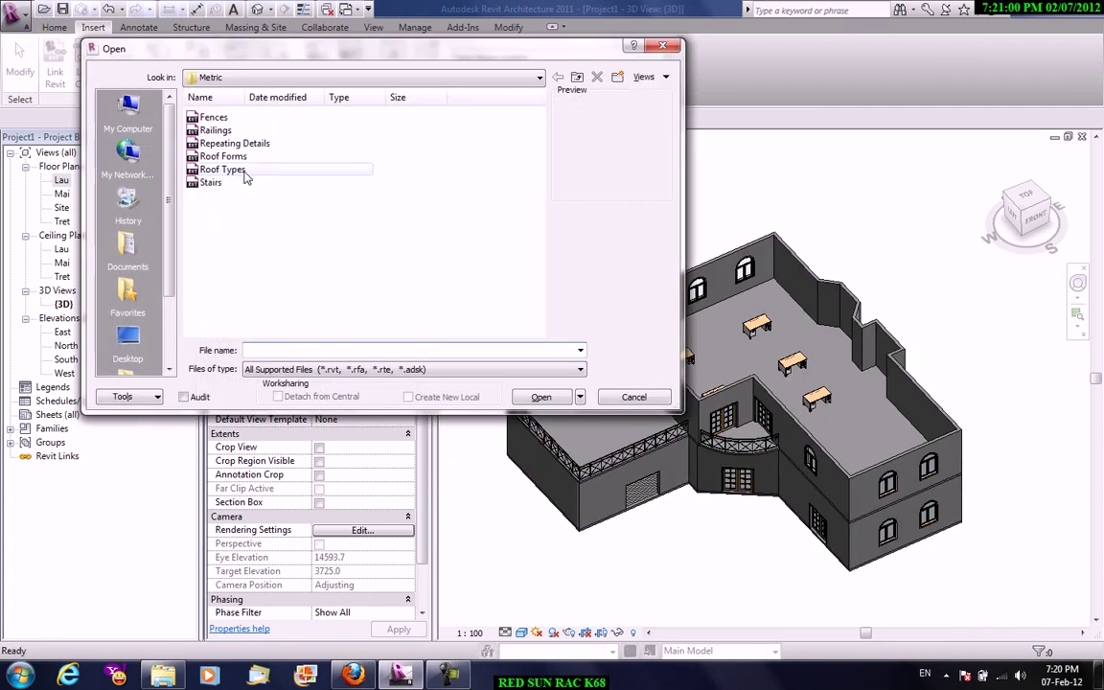
{"action": "left_click", "coordinate": [235, 157]}
{"action": "left_click", "coordinate": [540, 398]}
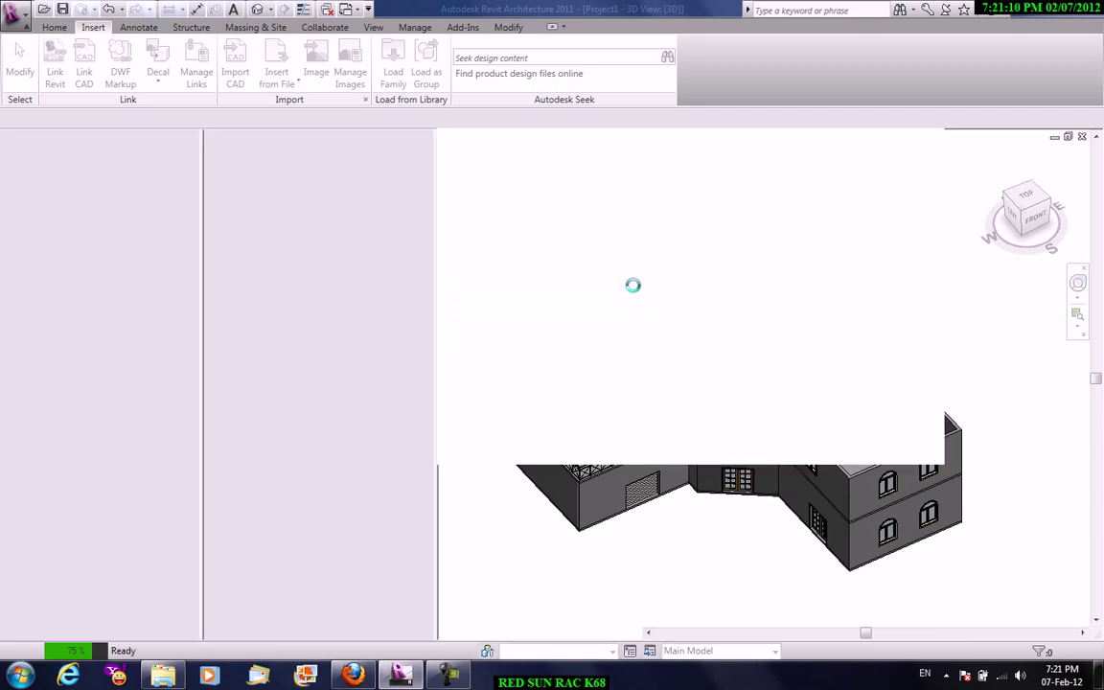
- Zoom and pan around the Roof Forms sample roofs to inspect them
{"action": "scroll", "coordinate": [888, 419], "scroll_direction": "up", "scroll_amount": 3}
{"action": "scroll", "coordinate": [911, 366], "scroll_direction": "up", "scroll_amount": 2}
{"action": "scroll", "coordinate": [923, 383], "scroll_direction": "up", "scroll_amount": 1}
{"action": "scroll", "coordinate": [641, 389], "scroll_direction": "down", "scroll_amount": 3}
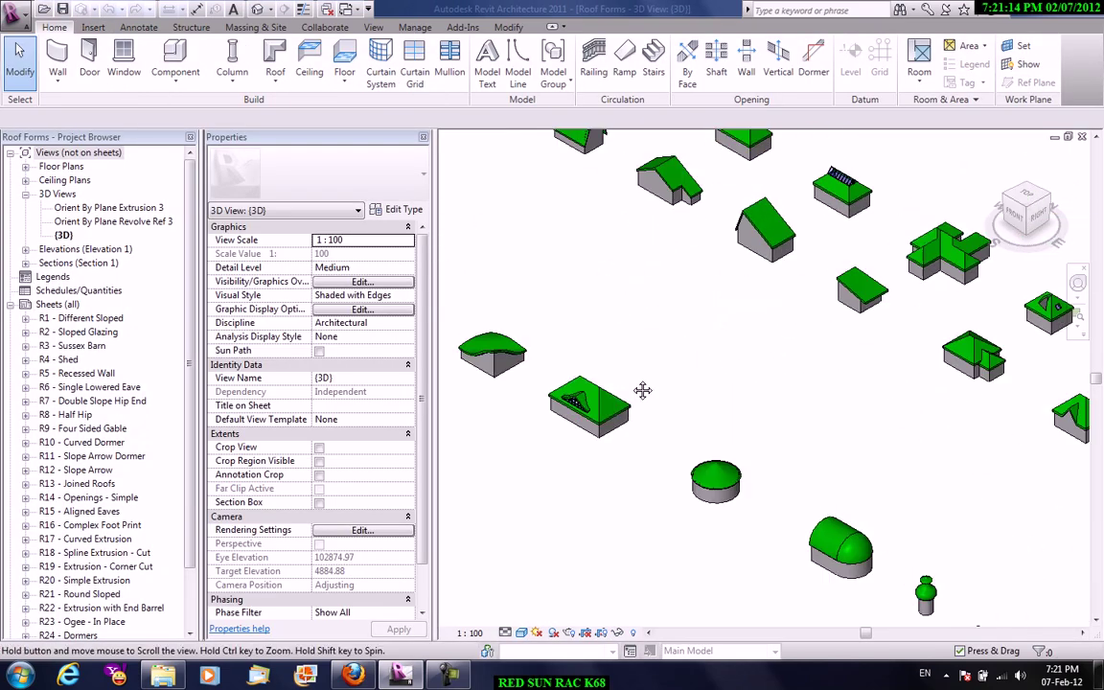
{"action": "scroll", "coordinate": [641, 389], "scroll_direction": "down", "scroll_amount": 2}
{"action": "scroll", "coordinate": [868, 291], "scroll_direction": "up", "scroll_amount": 3}
{"action": "mouse_move", "coordinate": [867, 291]}
{"action": "middle_mouse_down"}
{"action": "mouse_move", "coordinate": [571, 280]}
{"action": "mouse_move", "coordinate": [756, 428]}
{"action": "middle_mouse_up"}
{"action": "scroll", "coordinate": [505, 383], "scroll_direction": "up", "scroll_amount": 2}
{"action": "mouse_move", "coordinate": [506, 382]}
{"action": "middle_mouse_down"}
{"action": "mouse_move", "coordinate": [813, 432]}
{"action": "mouse_move", "coordinate": [775, 530]}
{"action": "middle_mouse_up"}
{"action": "scroll", "coordinate": [813, 432], "scroll_direction": "down", "scroll_amount": 2}
{"action": "scroll", "coordinate": [806, 312], "scroll_direction": "up", "scroll_amount": 2}
{"action": "scroll", "coordinate": [805, 311], "scroll_direction": "up", "scroll_amount": 2}
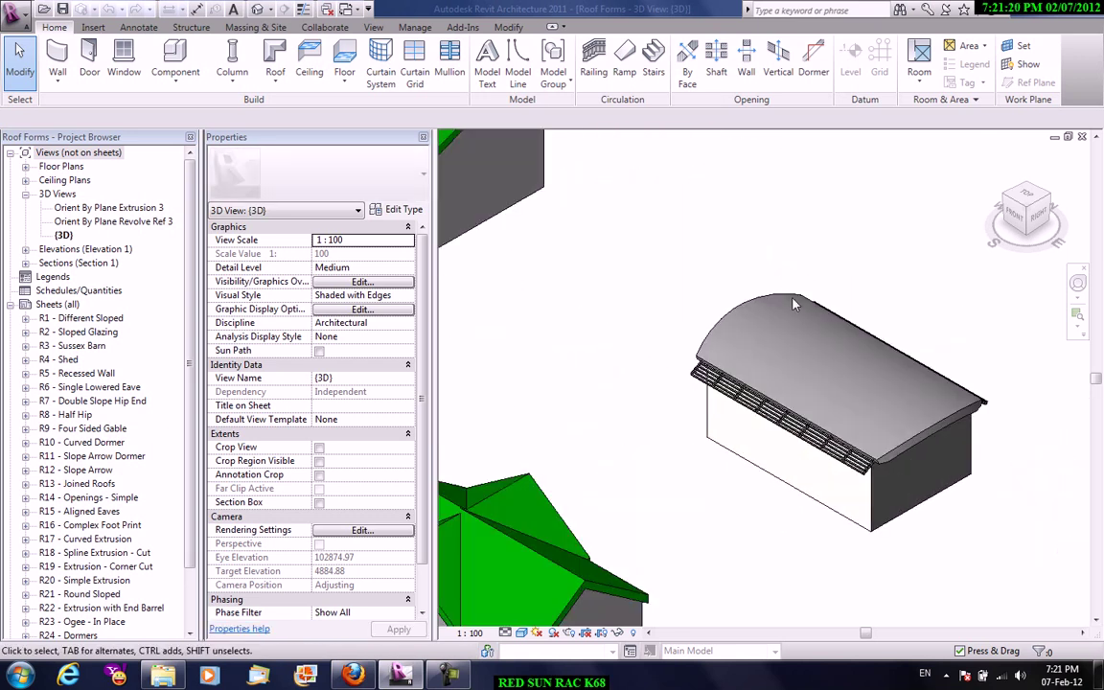
- Hide the barrel-vault roof and frame the curved glazed roof in view
{"action": "left_click", "coordinate": [805, 312]}
{"action": "right_click", "coordinate": [792, 299]}
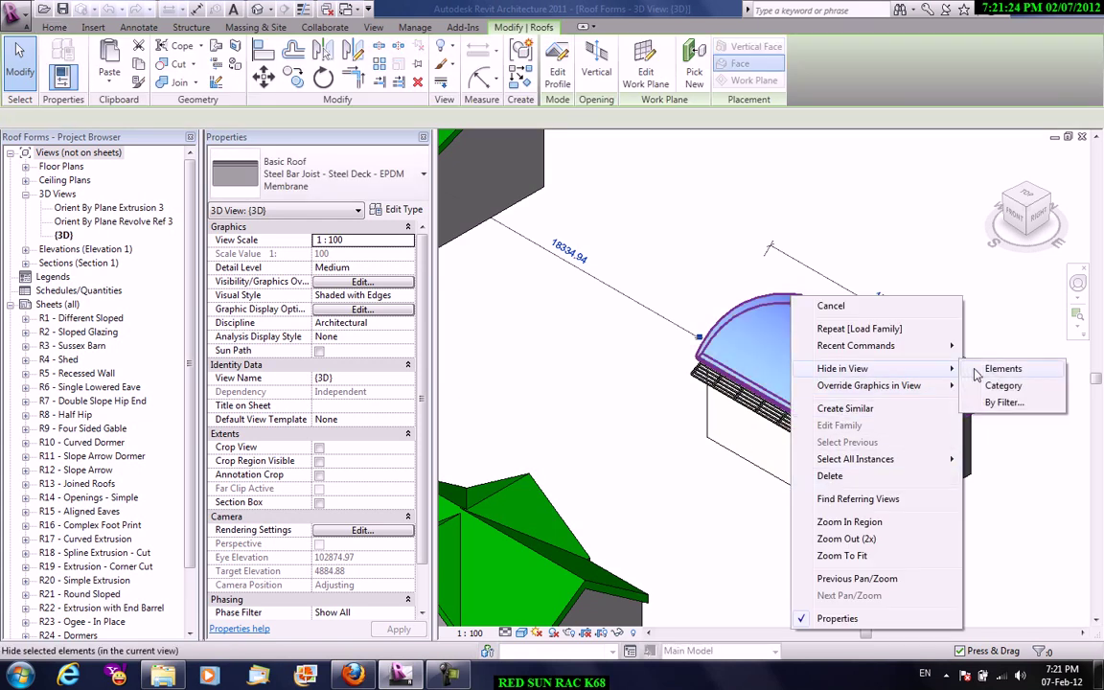
{"action": "mouse_move", "coordinate": [842, 368]}
{"action": "left_click", "coordinate": [1006, 368]}
{"action": "middle_click_drag", "start_coordinate": [905, 380], "coordinate": [867, 409], "text": "shift"}
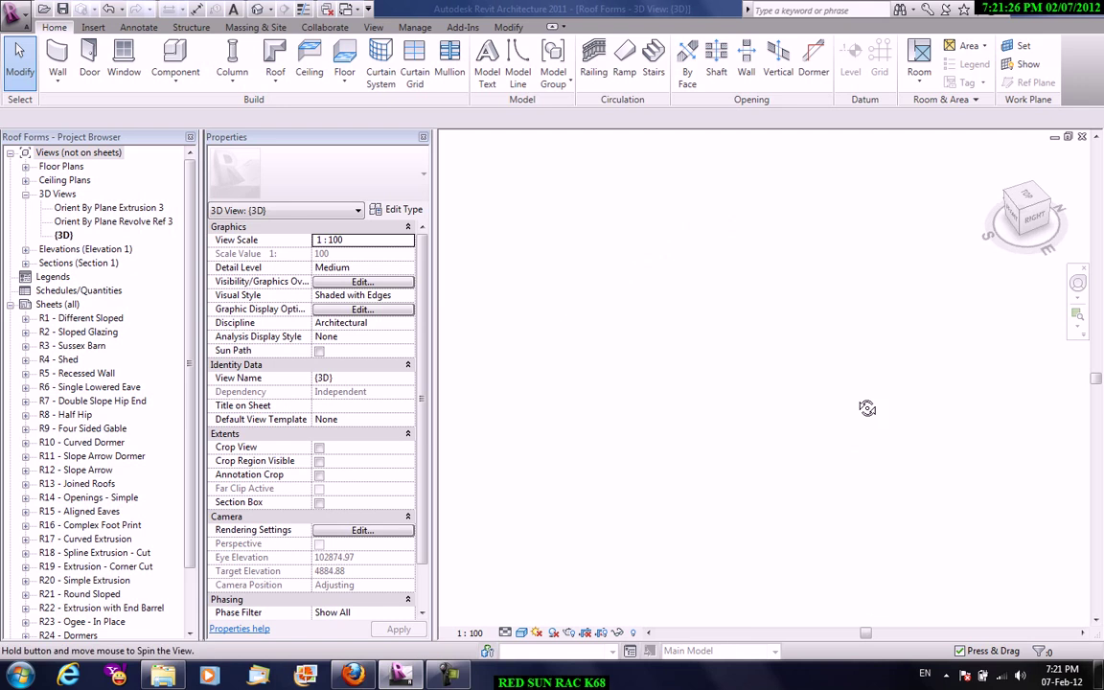
{"action": "scroll", "coordinate": [653, 578], "scroll_direction": "up", "scroll_amount": 5}
{"action": "scroll", "coordinate": [654, 579], "scroll_direction": "up", "scroll_amount": 2}
{"action": "middle_click_drag", "start_coordinate": [654, 579], "coordinate": [706, 428]}
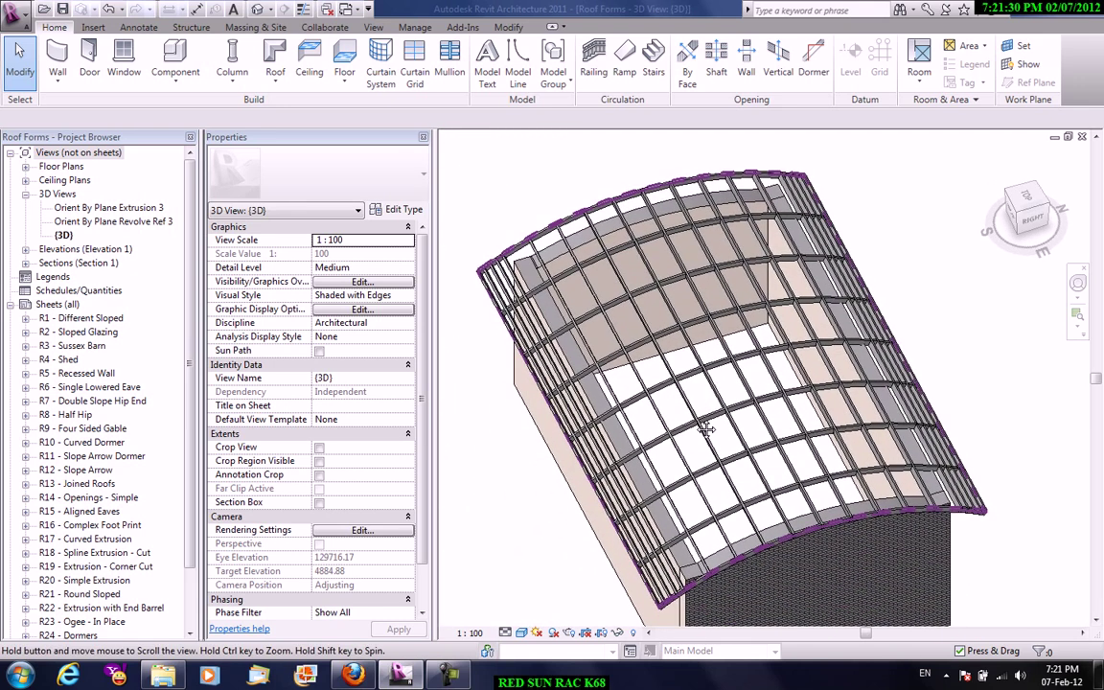
{"action": "scroll", "coordinate": [697, 428], "scroll_direction": "down", "scroll_amount": 1}
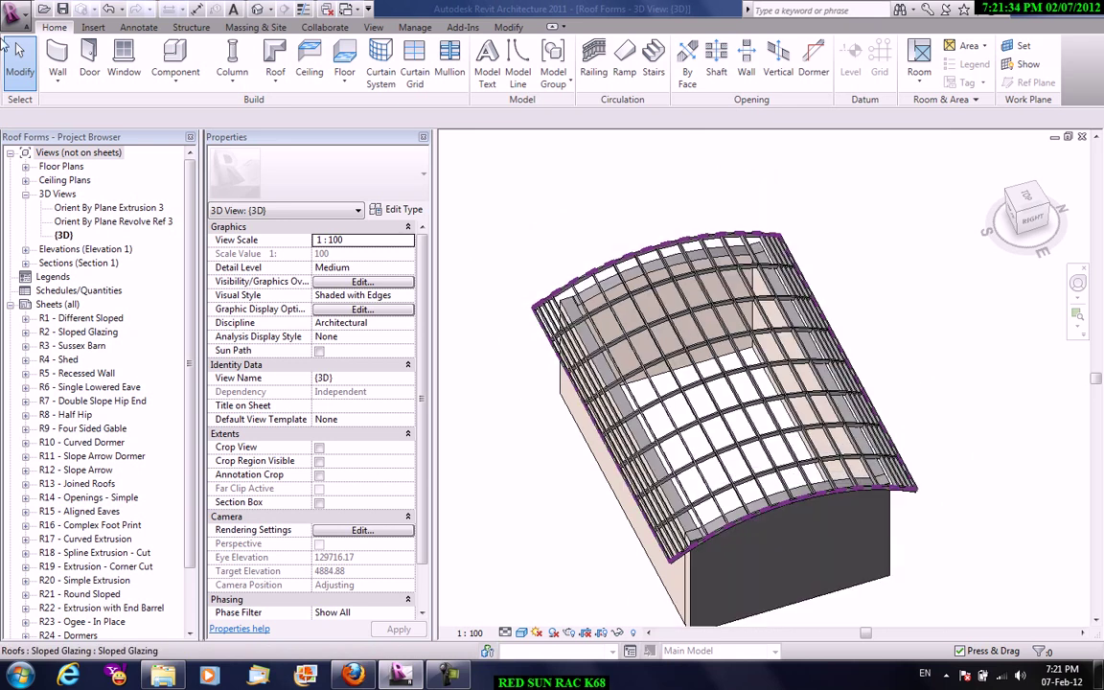
- Close Roof Forms, discarding its unsaved changes
{"action": "left_click", "coordinate": [15, 13]}
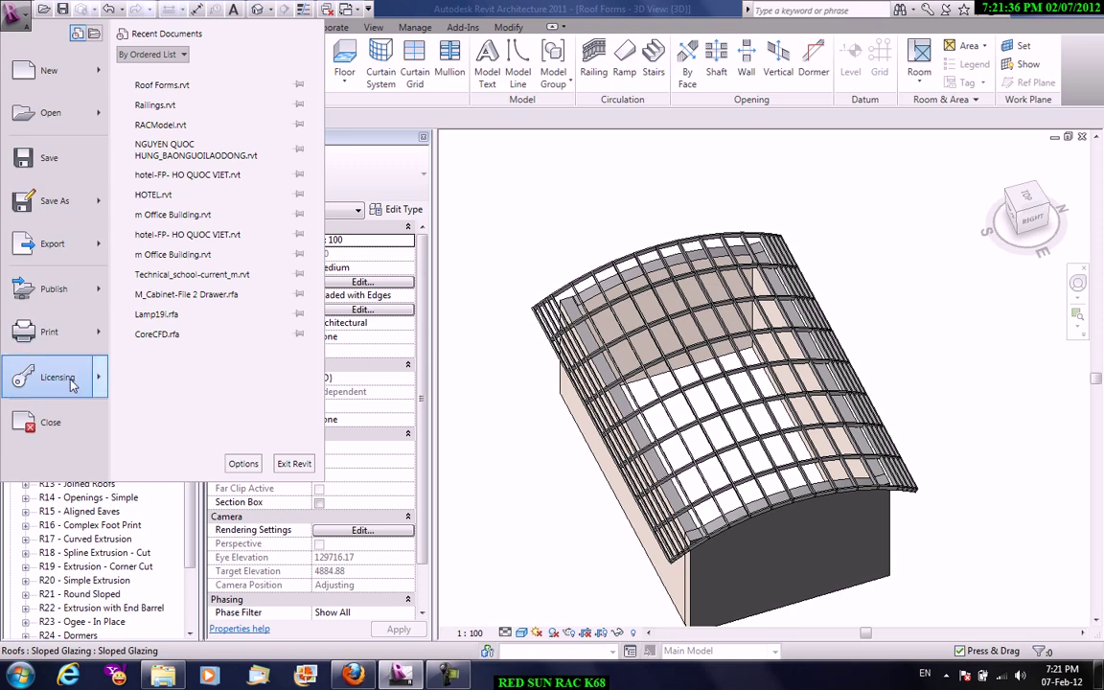
{"action": "key", "text": "Escape"}
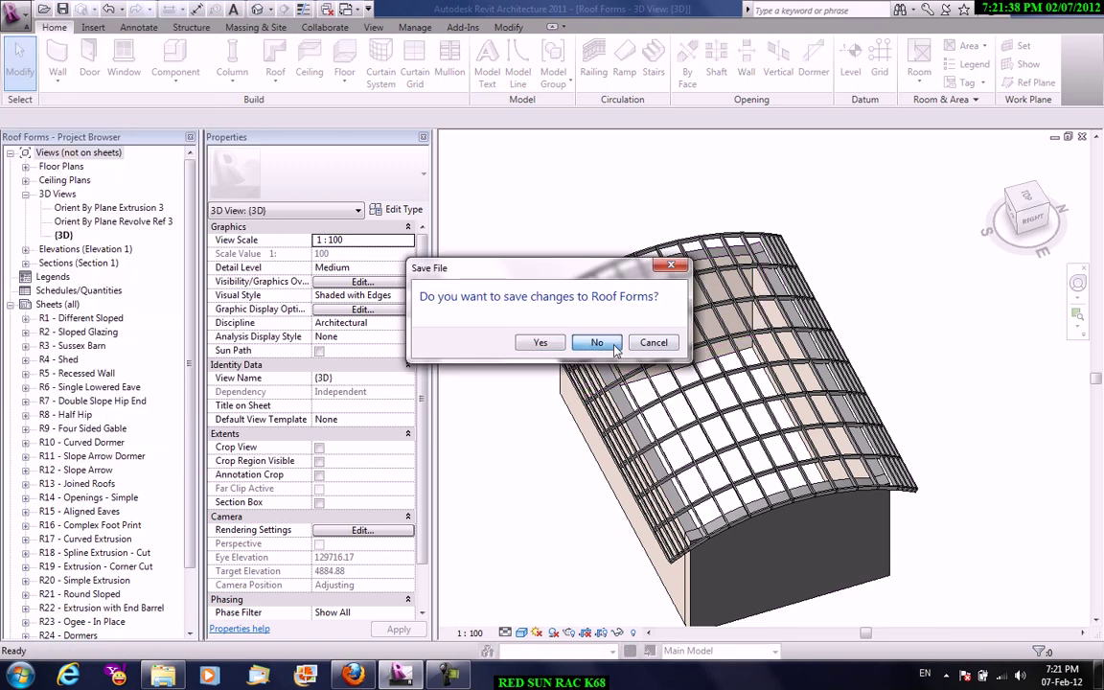
{"action": "left_click", "coordinate": [615, 351]}
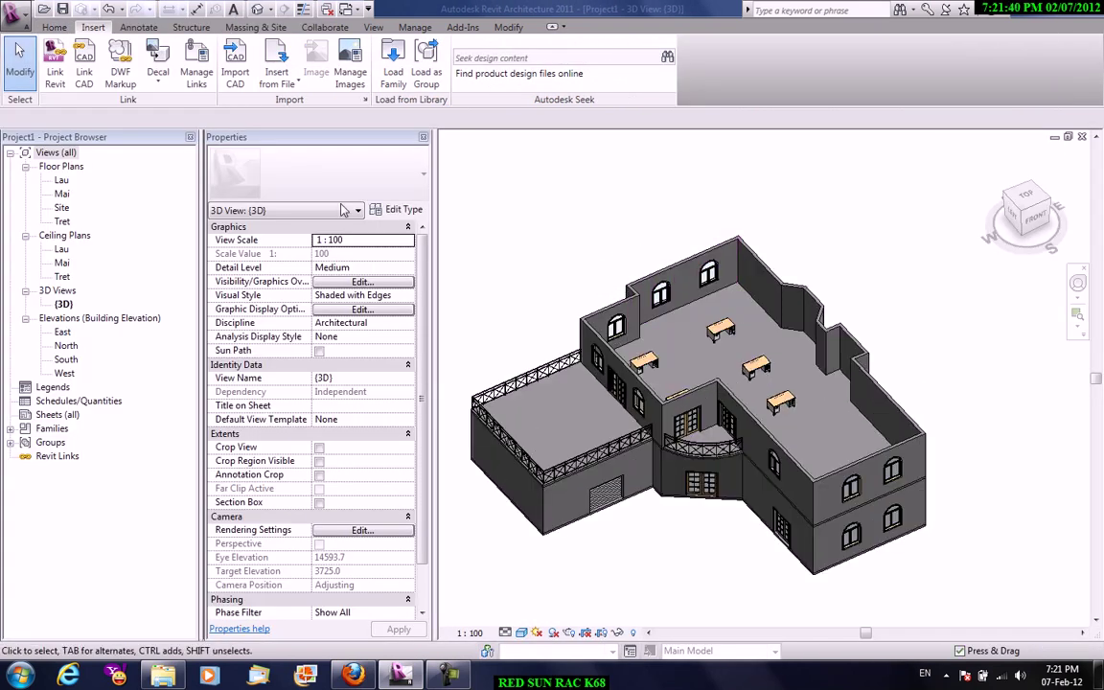
- Open the Mai floor plan and centre its grid in the view
{"action": "double_click", "coordinate": [61, 195]}
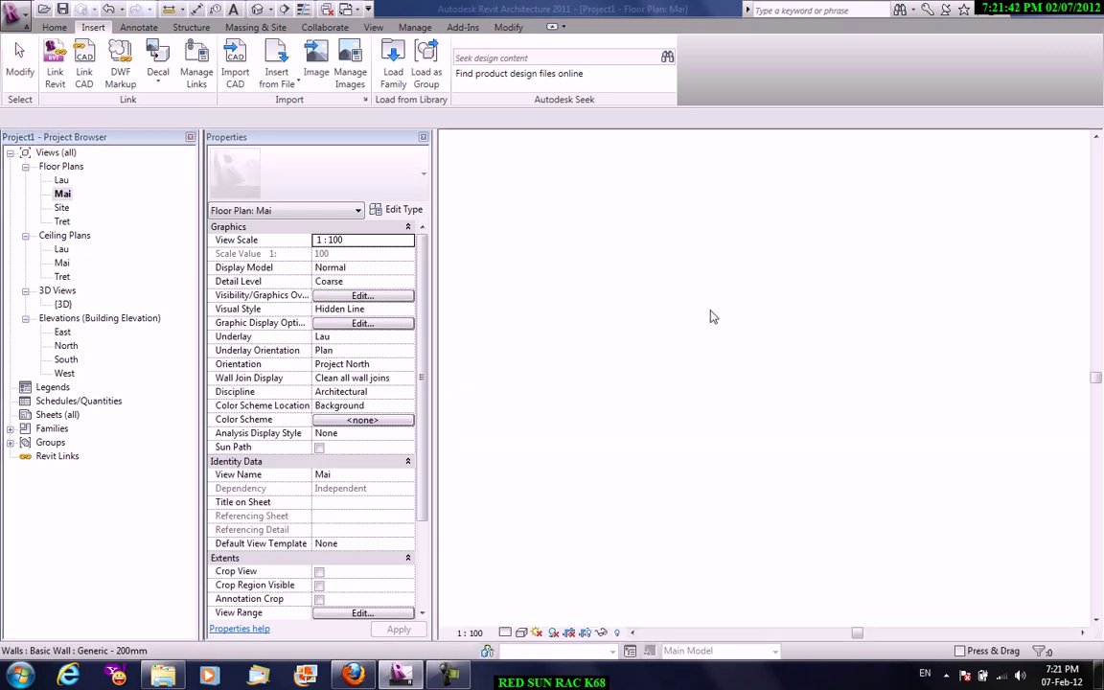
{"action": "scroll", "coordinate": [594, 450], "scroll_direction": "down", "scroll_amount": 2}
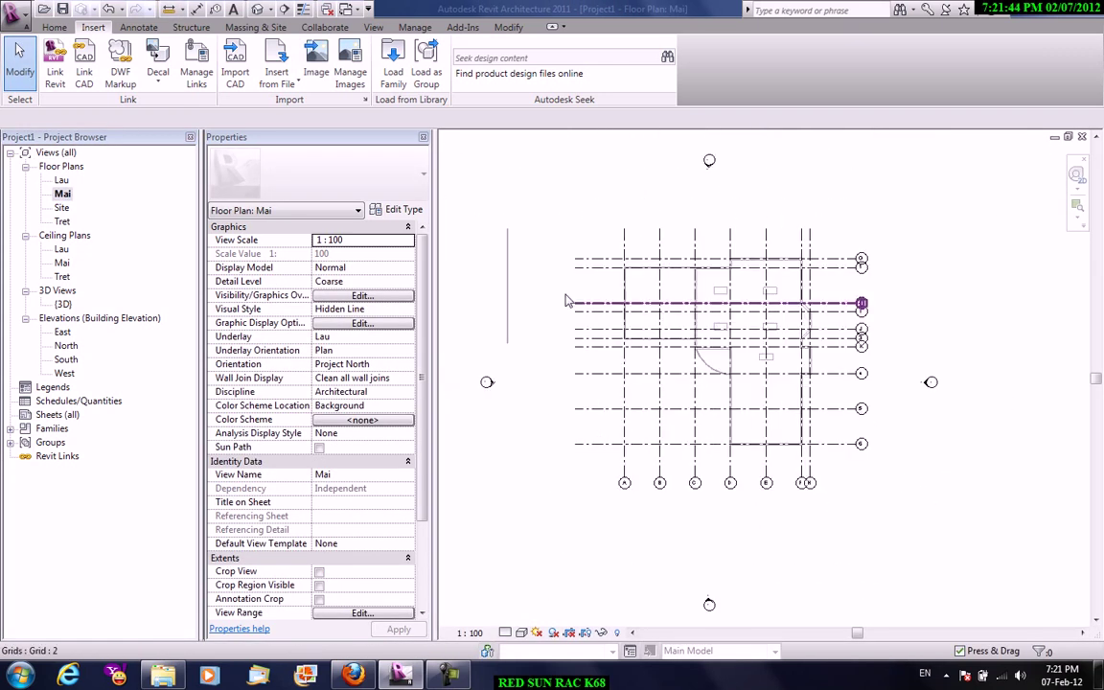
{"action": "left_click", "coordinate": [508, 252]}
{"action": "key", "text": "Escape"}
{"action": "scroll", "coordinate": [843, 287], "scroll_direction": "up", "scroll_amount": 2}
{"action": "mouse_move", "coordinate": [843, 287]}
{"action": "middle_mouse_down"}
{"action": "mouse_move", "coordinate": [868, 297]}
{"action": "mouse_move", "coordinate": [872, 285]}
{"action": "middle_mouse_up"}
- Start a Roof by Footprint from the Home tab
{"action": "left_click", "coordinate": [63, 28]}
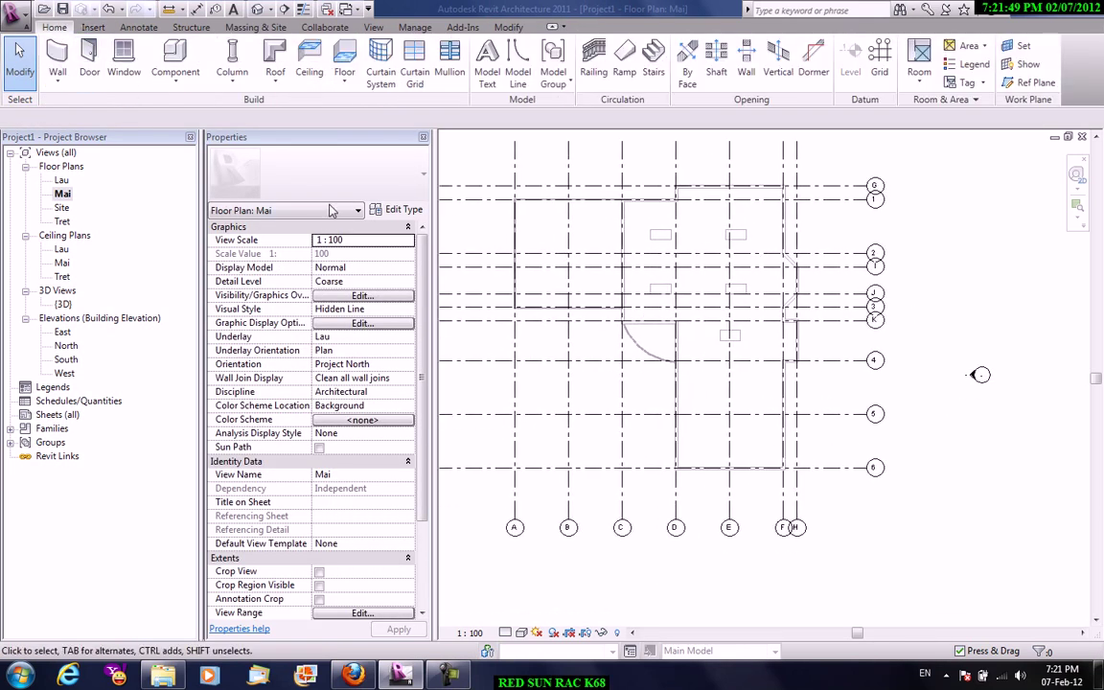
{"action": "left_click", "coordinate": [280, 86]}
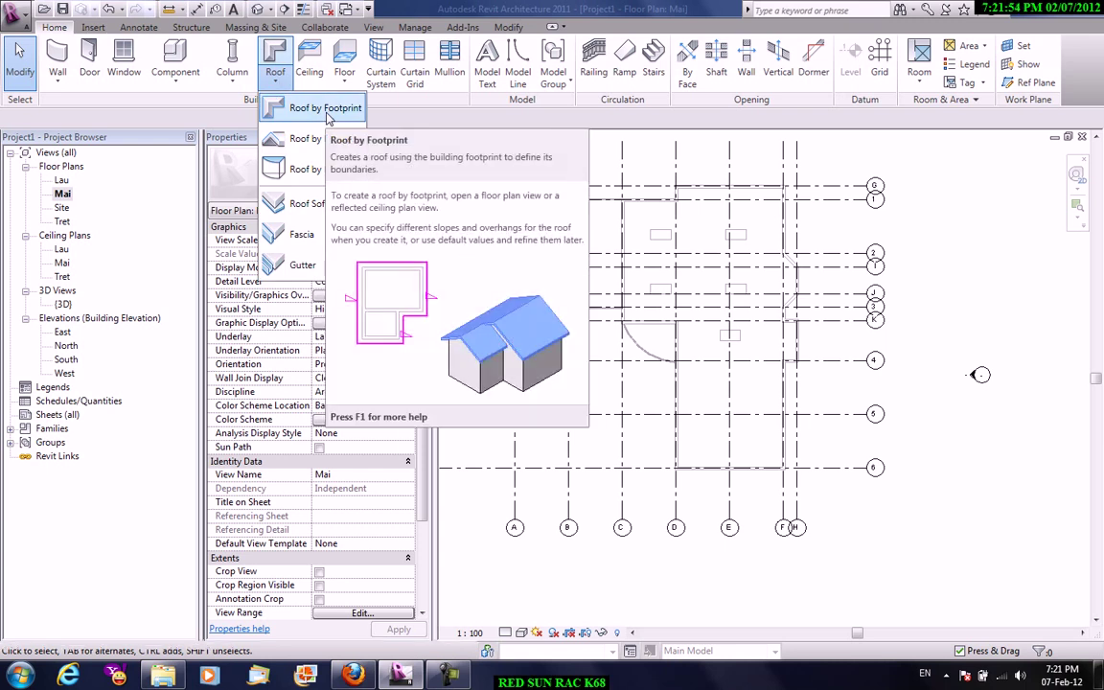
{"action": "left_click", "coordinate": [326, 109]}
- Sketch the roof boundary as two rectangles over the main block and lower wing
{"action": "left_click", "coordinate": [683, 48]}
{"action": "left_click", "coordinate": [613, 173]}
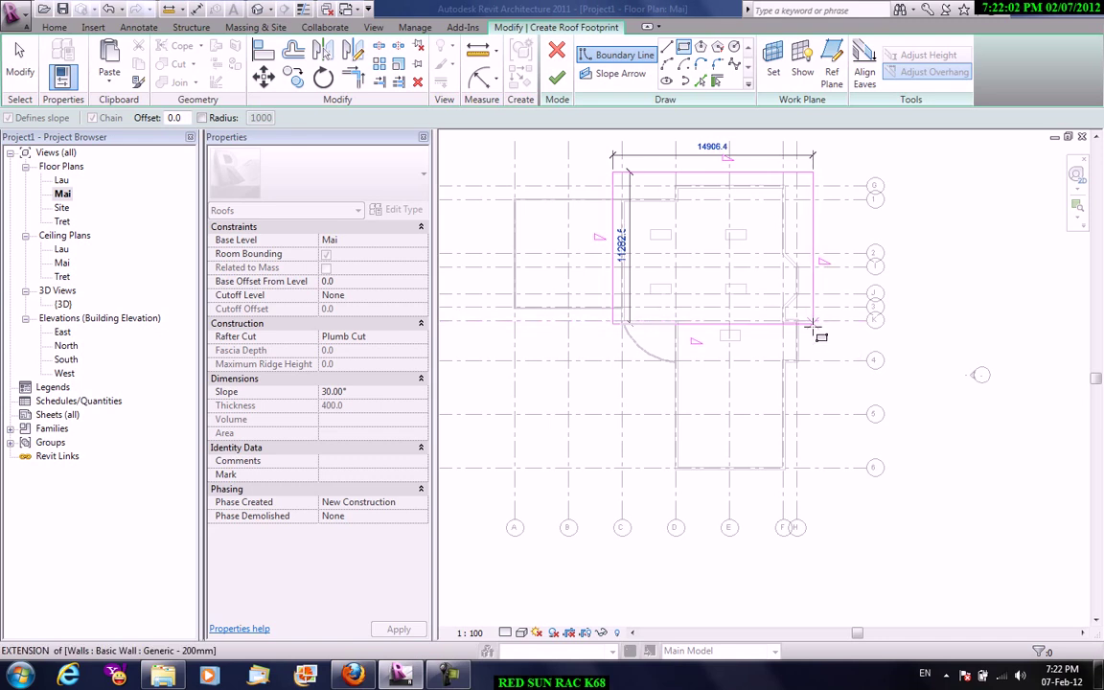
{"action": "left_click", "coordinate": [813, 324]}
{"action": "left_click", "coordinate": [668, 324]}
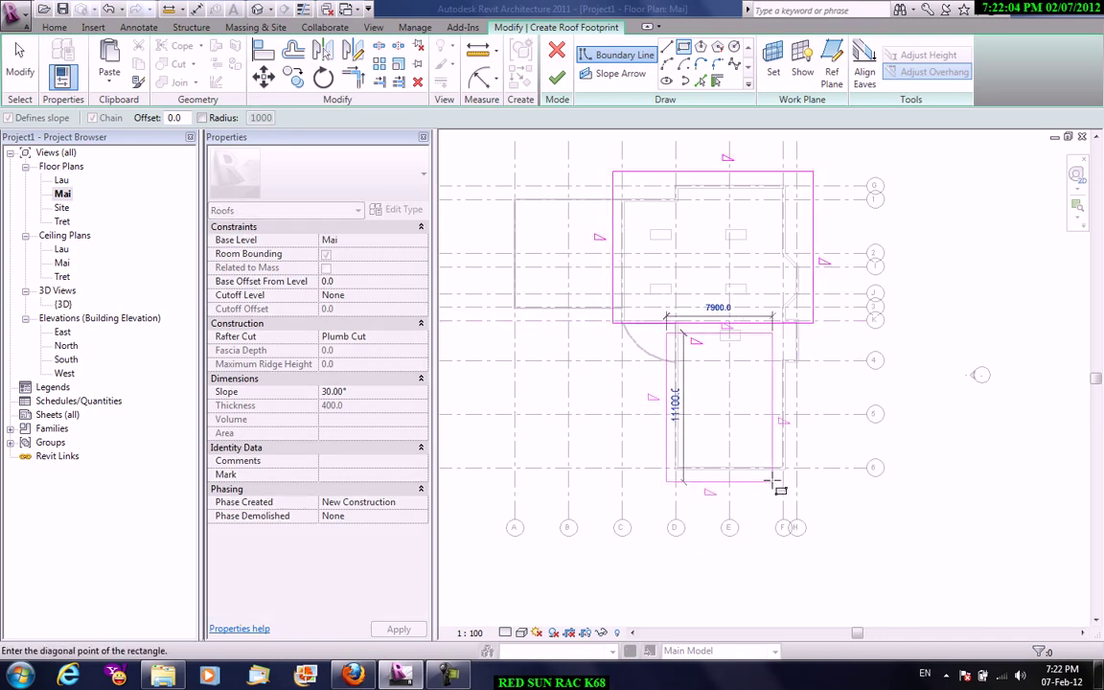
{"action": "left_click", "coordinate": [772, 476]}
{"action": "right_click", "coordinate": [878, 268]}
{"action": "left_click", "coordinate": [894, 277]}
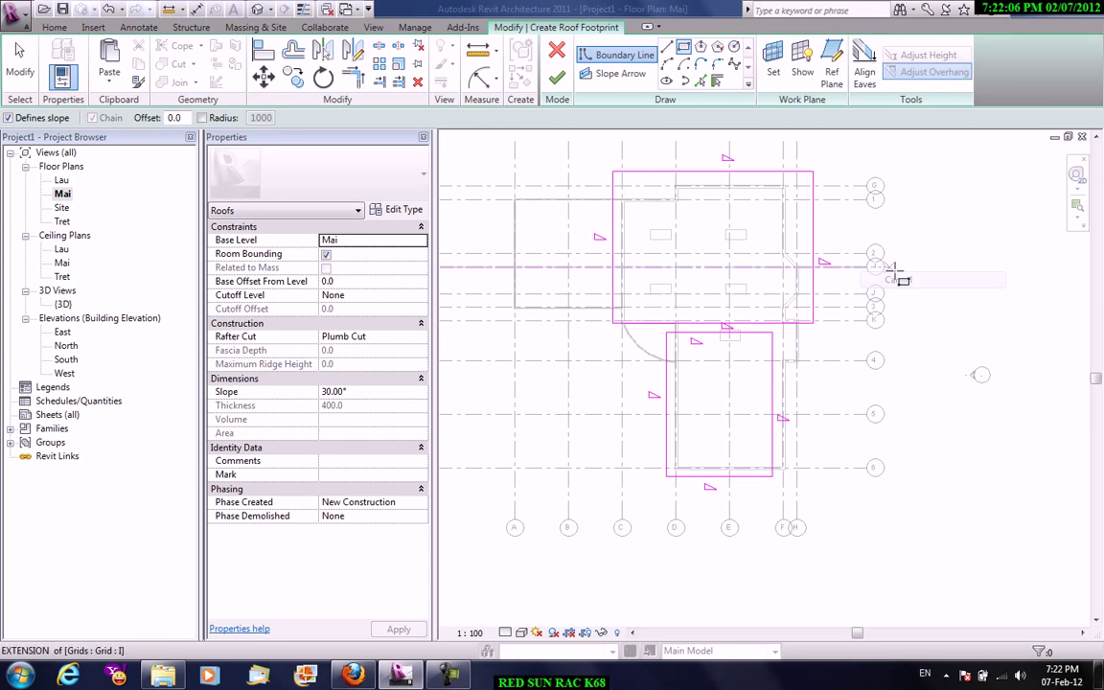
{"action": "right_click", "coordinate": [894, 272]}
{"action": "left_click", "coordinate": [925, 281]}
{"action": "scroll", "coordinate": [764, 399], "scroll_direction": "up", "scroll_amount": 2}
{"action": "scroll", "coordinate": [834, 328], "scroll_direction": "up", "scroll_amount": 1}
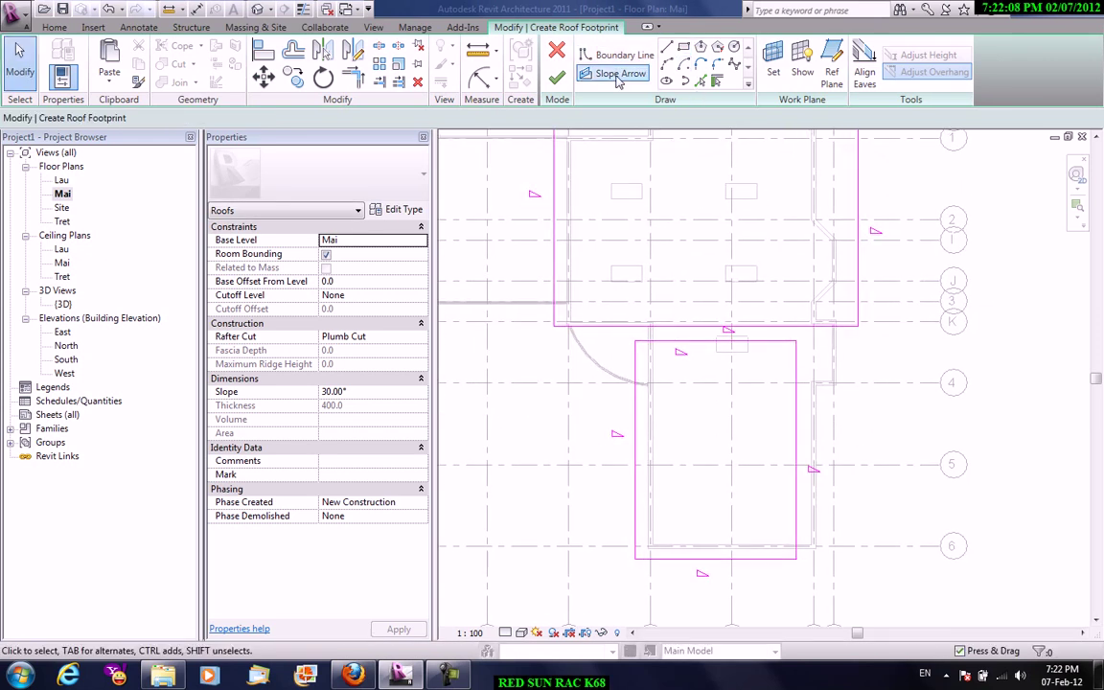
- Trim the boundary corners into one L-shape and delete the leftover inner edge
{"action": "left_click", "coordinate": [352, 77]}
{"action": "left_click", "coordinate": [592, 325]}
{"action": "left_click", "coordinate": [636, 352]}
{"action": "left_click", "coordinate": [757, 558]}
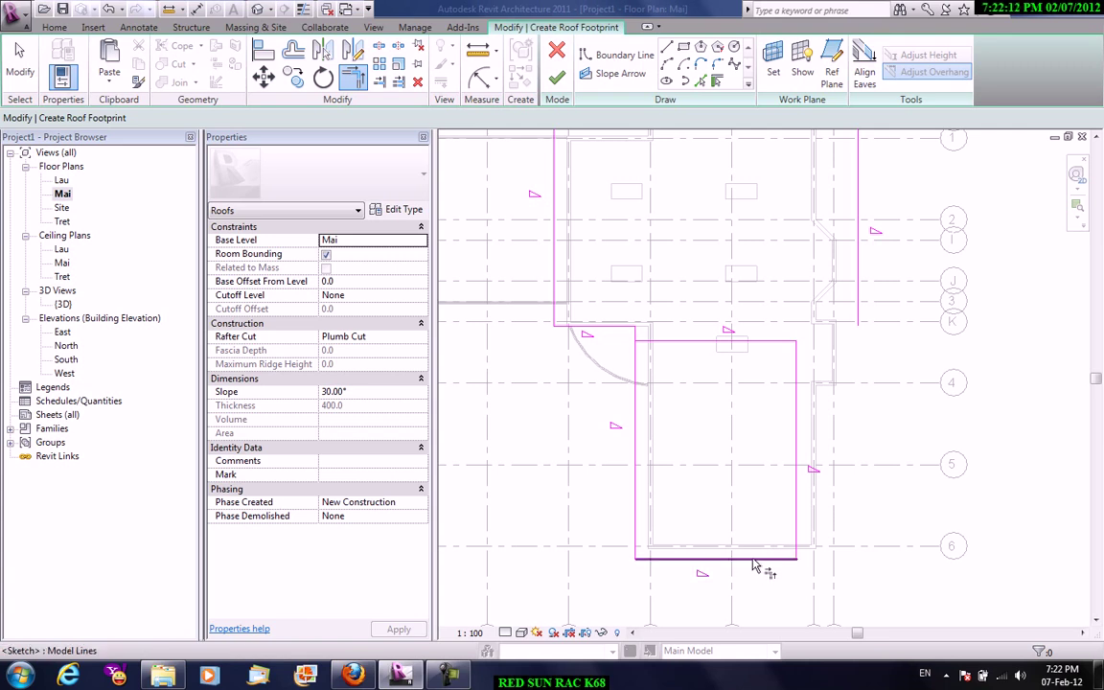
{"action": "left_click", "coordinate": [858, 309]}
{"action": "right_click", "coordinate": [786, 271]}
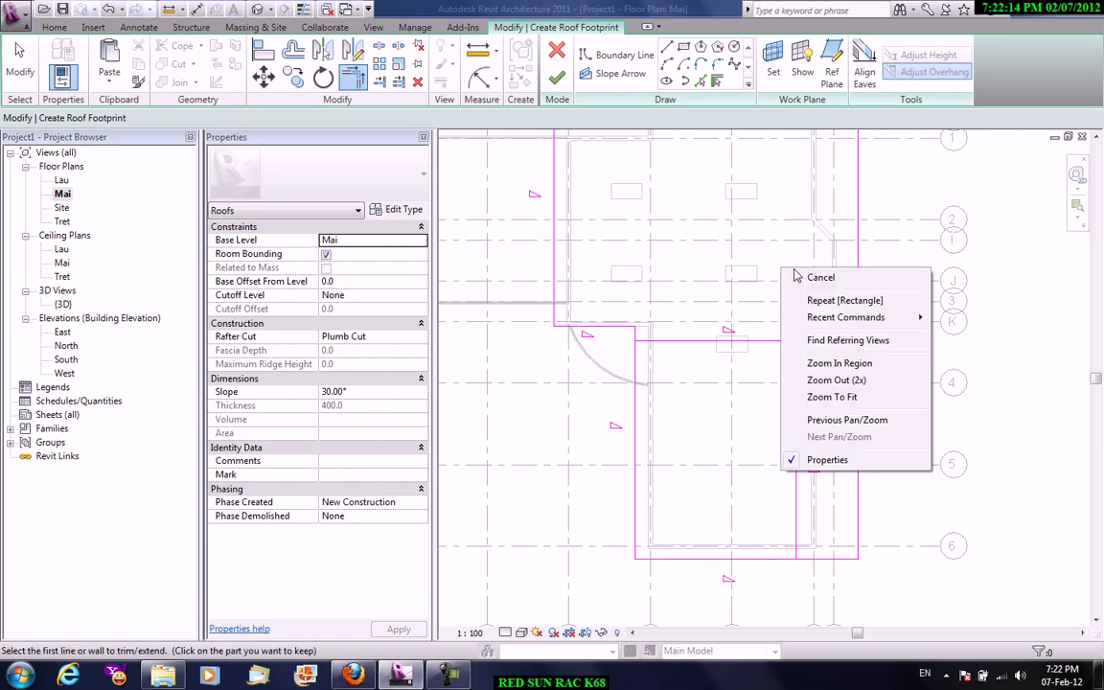
{"action": "left_click", "coordinate": [805, 277]}
{"action": "right_click", "coordinate": [790, 274]}
{"action": "left_click", "coordinate": [810, 278]}
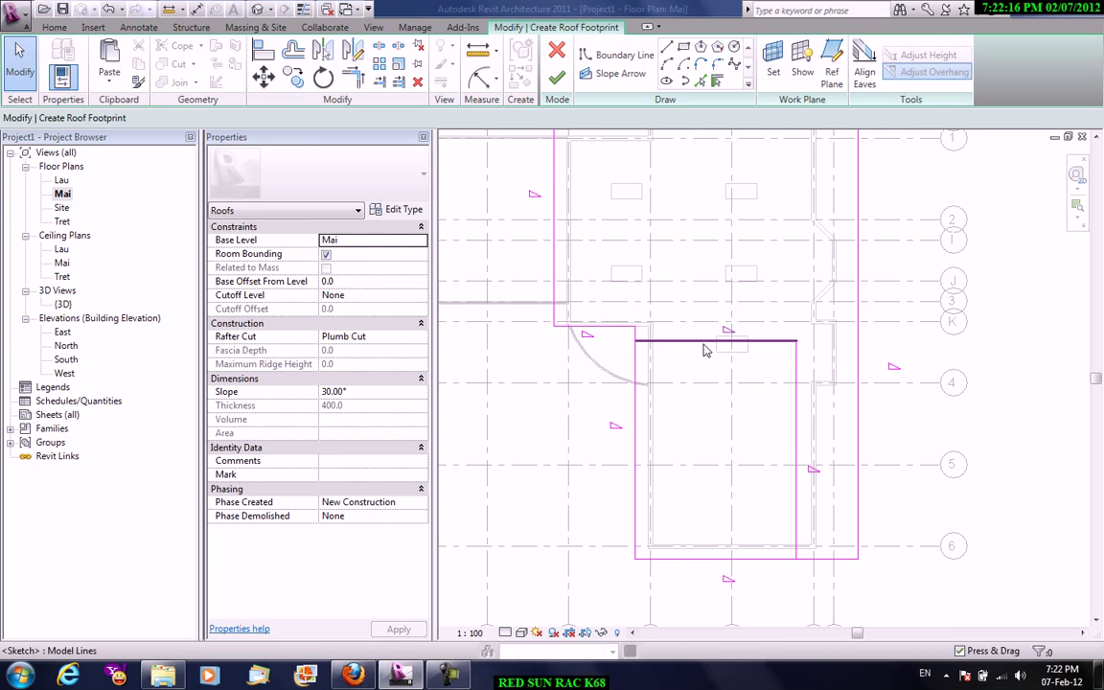
{"action": "left_click", "coordinate": [709, 344]}
{"action": "key", "text": "Delete"}
- Check the edge slope of 30° and finish the Generic - 400mm roof
{"action": "mouse_move", "coordinate": [764, 427]}
{"action": "middle_mouse_down"}
{"action": "mouse_move", "coordinate": [806, 520]}
{"action": "mouse_move", "coordinate": [780, 382]}
{"action": "middle_mouse_up"}
{"action": "scroll", "coordinate": [779, 382], "scroll_direction": "up", "scroll_amount": 2}
{"action": "left_click", "coordinate": [760, 265]}
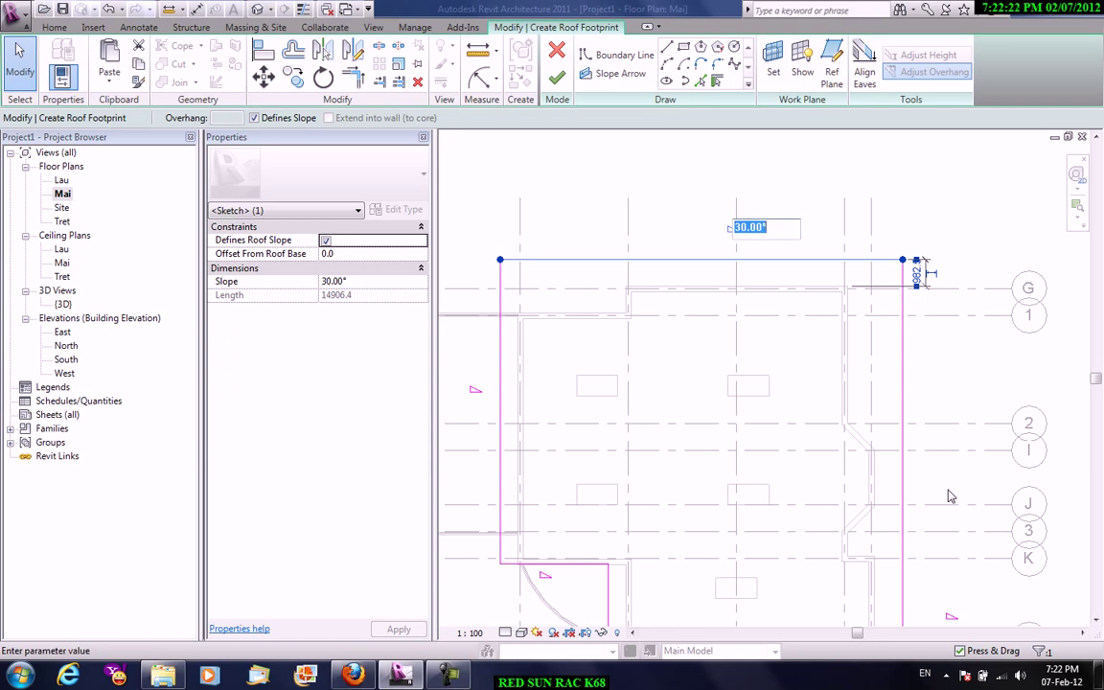
{"action": "scroll", "coordinate": [939, 284], "scroll_direction": "up", "scroll_amount": 2}
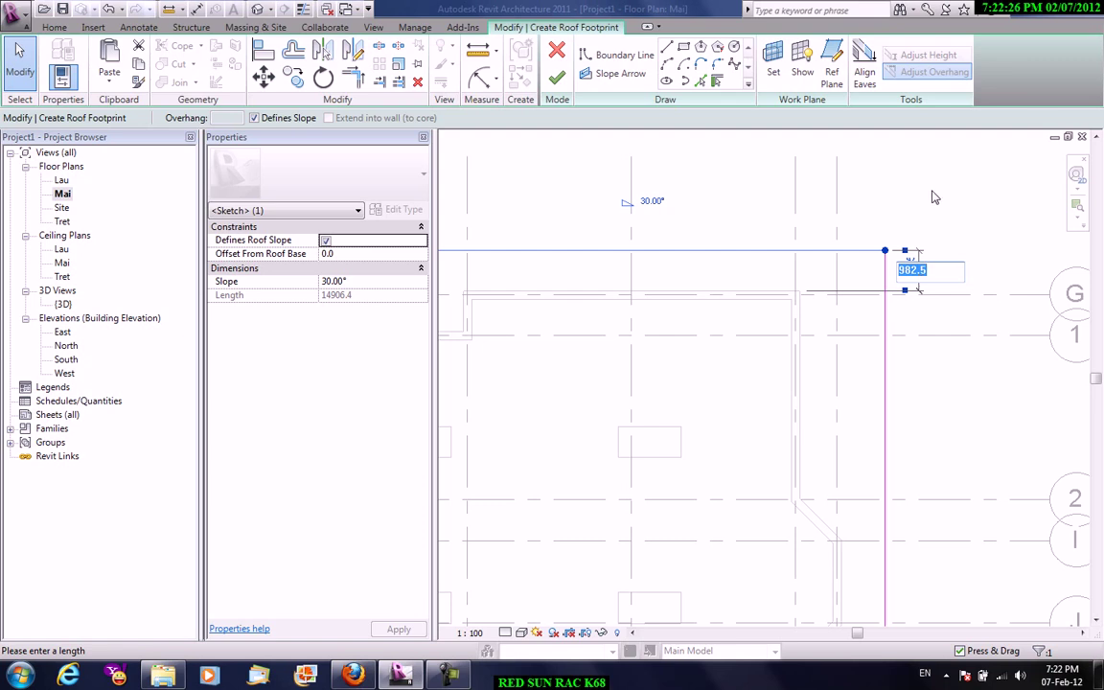
{"action": "scroll", "coordinate": [935, 197], "scroll_direction": "down", "scroll_amount": 2}
{"action": "scroll", "coordinate": [934, 197], "scroll_direction": "down", "scroll_amount": 2}
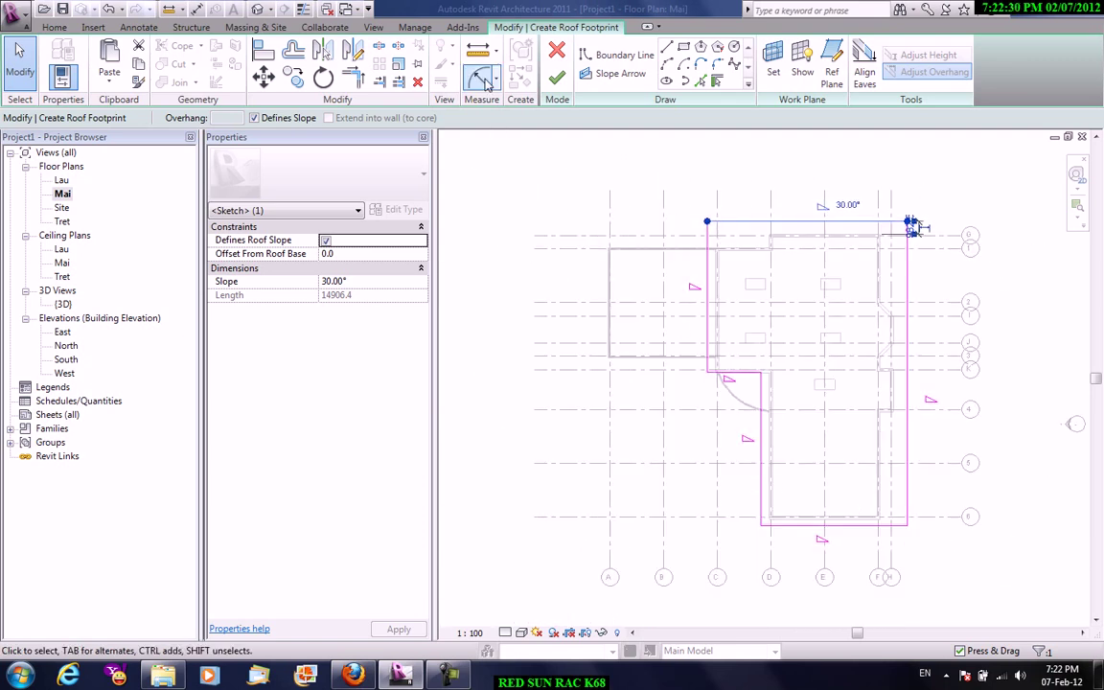
{"action": "left_click", "coordinate": [554, 82]}
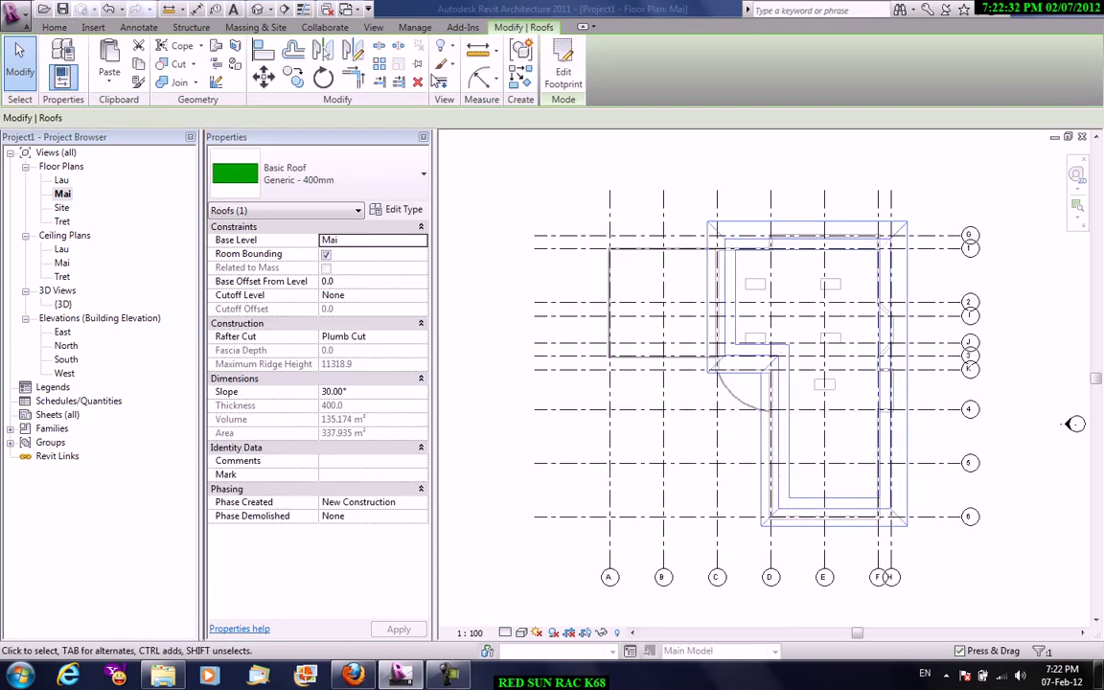
- Switch to the default 3D view of the building
{"action": "left_click", "coordinate": [376, 27]}
{"action": "left_click", "coordinate": [374, 81]}
{"action": "left_click", "coordinate": [393, 113]}
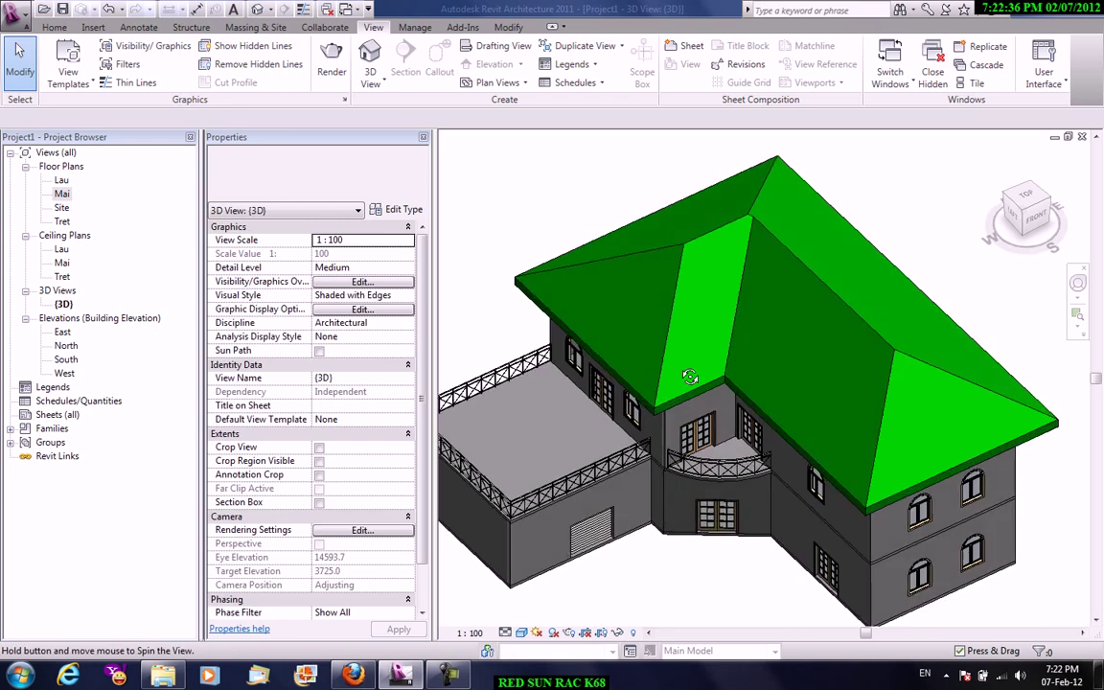
{"action": "middle_click_drag", "start_coordinate": [690, 377], "coordinate": [642, 349], "text": "shift"}
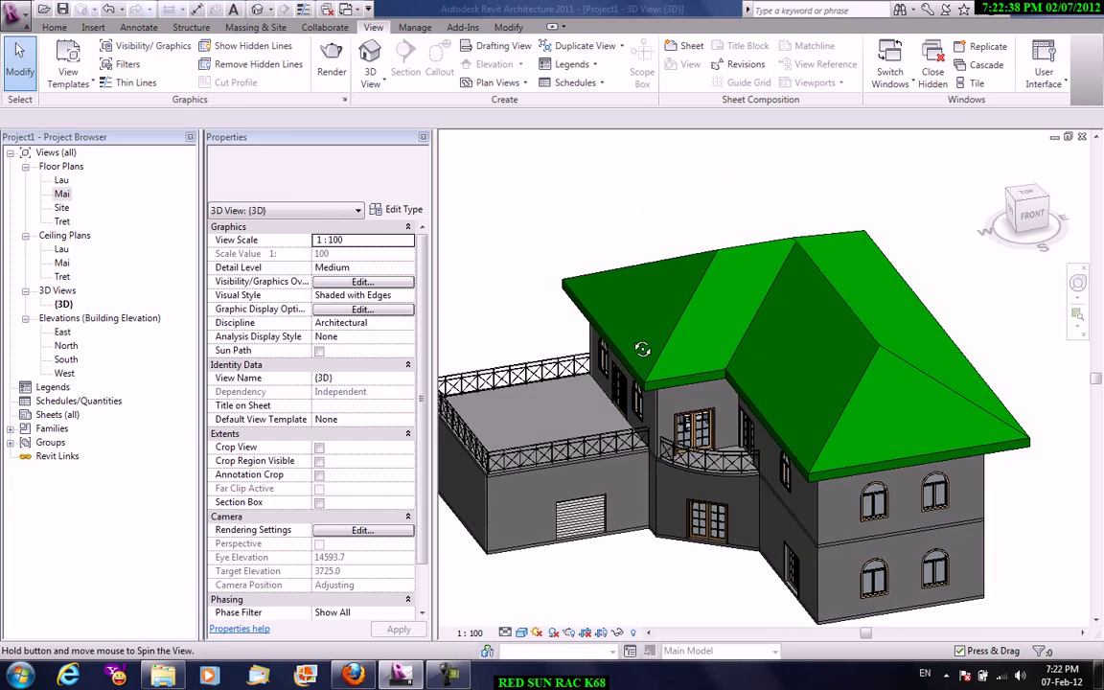
- Edit the roof footprint, clearing Defines Slope on the end edges to form gables
{"action": "left_click", "coordinate": [723, 257]}
{"action": "double_click", "coordinate": [660, 266]}
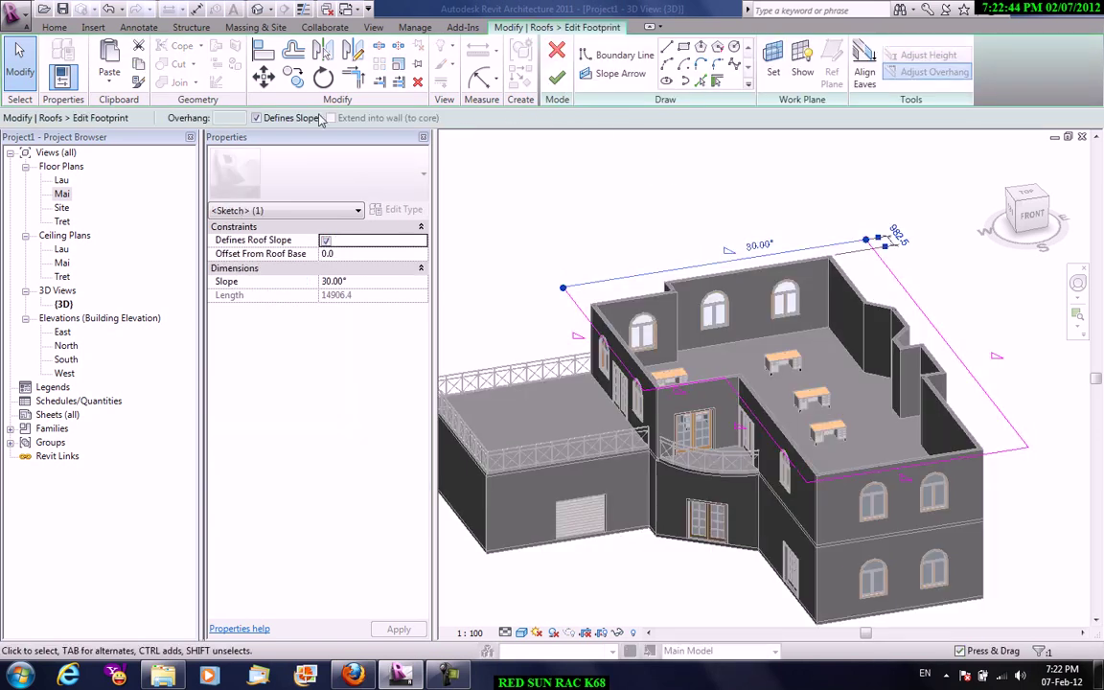
{"action": "left_click", "coordinate": [288, 118]}
{"action": "left_click", "coordinate": [714, 388]}
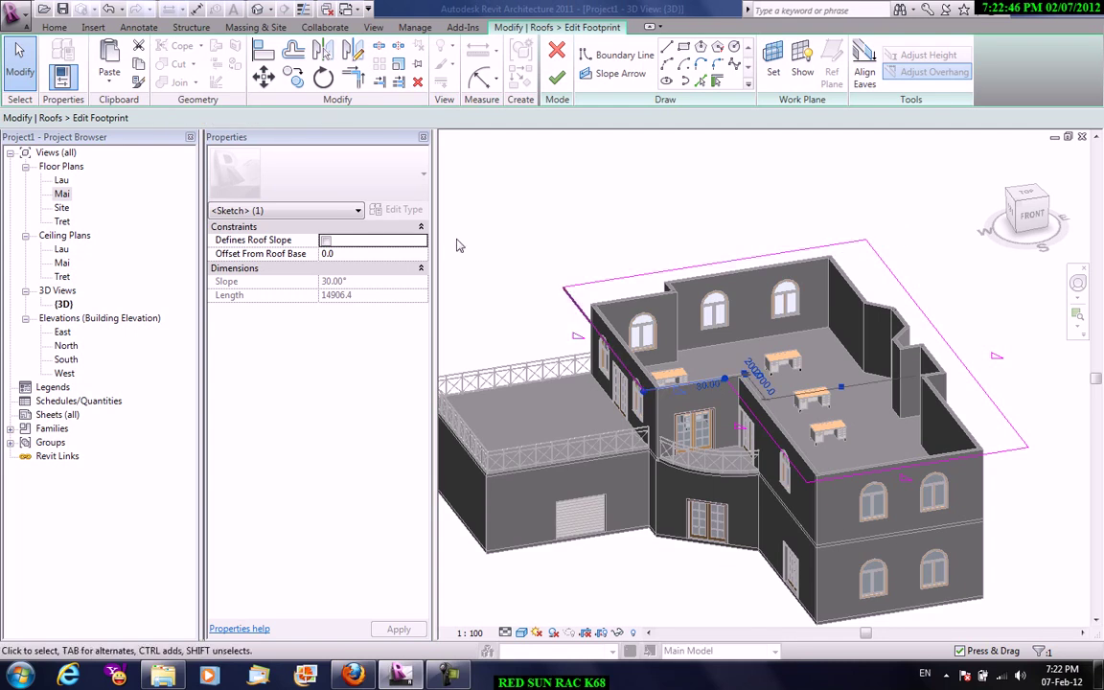
{"action": "left_click", "coordinate": [916, 477]}
{"action": "left_click", "coordinate": [289, 119]}
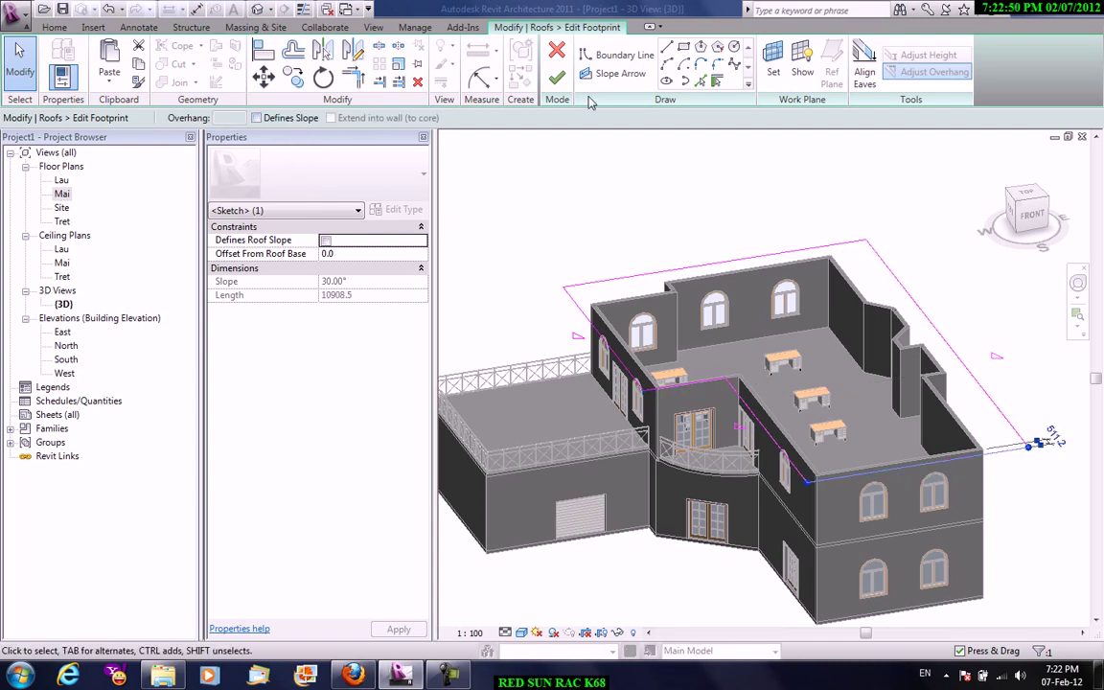
{"action": "left_click", "coordinate": [558, 84]}
{"action": "left_click", "coordinate": [604, 248]}
{"action": "mouse_move", "coordinate": [604, 248]}
{"action": "middle_mouse_down", "text": "shift"}
{"action": "mouse_move", "coordinate": [652, 238]}
{"action": "mouse_move", "coordinate": [523, 262]}
{"action": "middle_mouse_up", "text": "shift"}
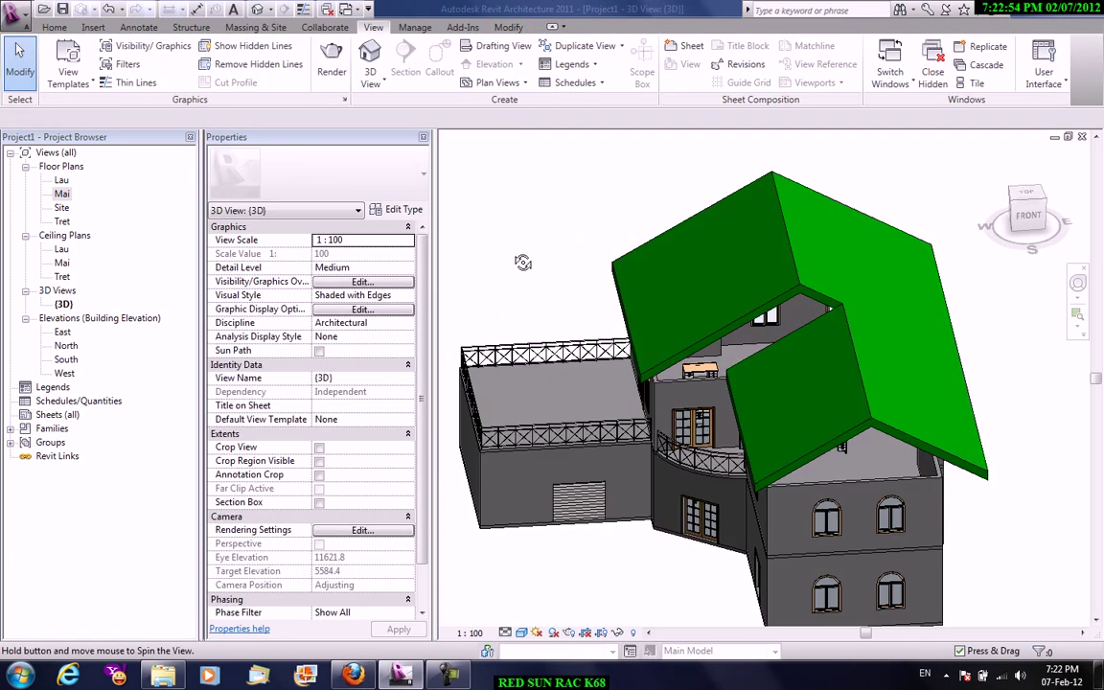
- Switch the gabled roof to Basic Roof Generic - 125mm and orbit to check it
{"action": "left_click", "coordinate": [778, 286]}
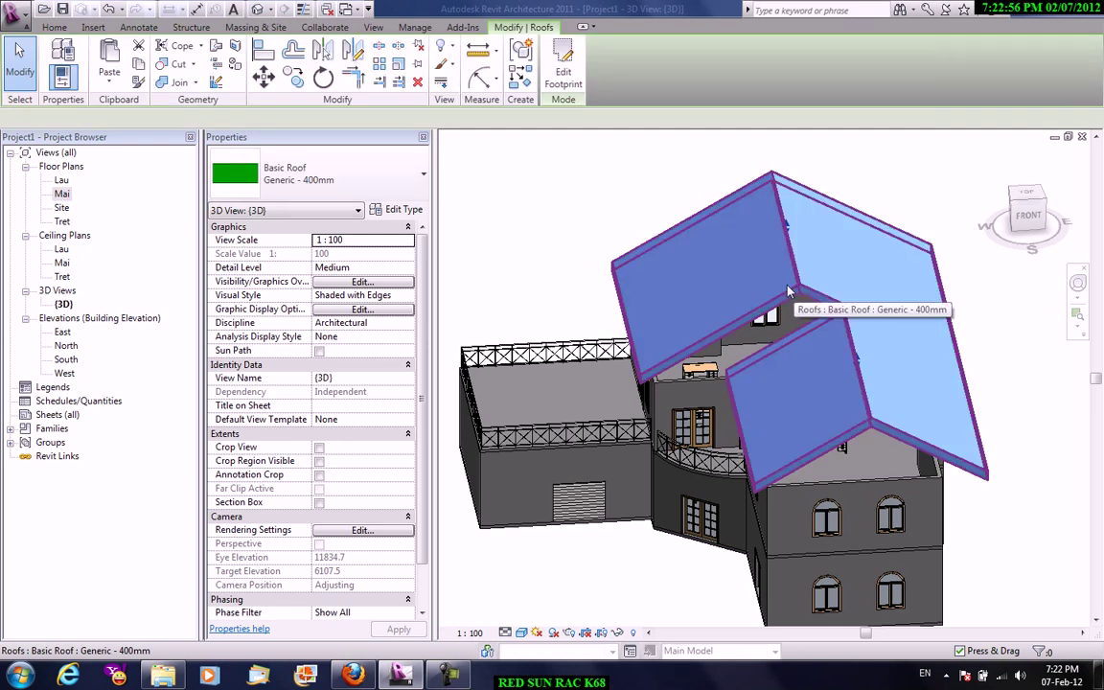
{"action": "left_click", "coordinate": [350, 174]}
{"action": "left_click", "coordinate": [320, 262]}
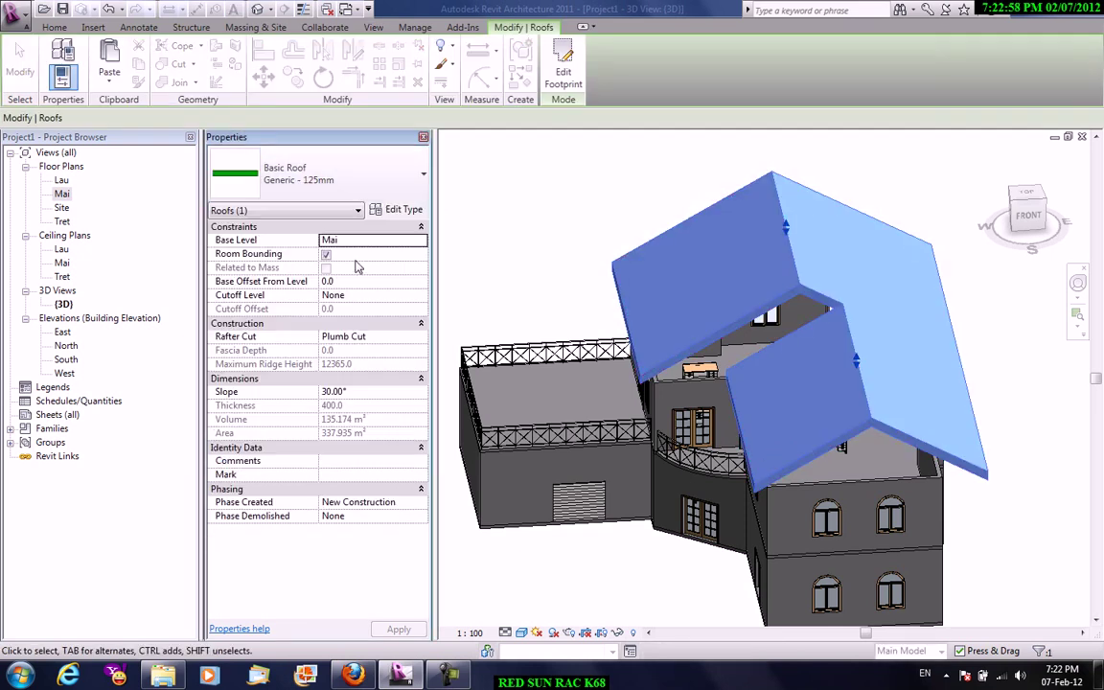
{"action": "mouse_move", "coordinate": [690, 251]}
{"action": "middle_mouse_down", "text": "shift"}
{"action": "mouse_move", "coordinate": [735, 249]}
{"action": "mouse_move", "coordinate": [660, 254]}
{"action": "mouse_move", "coordinate": [660, 276]}
{"action": "mouse_move", "coordinate": [657, 254]}
{"action": "middle_mouse_up", "text": "shift"}
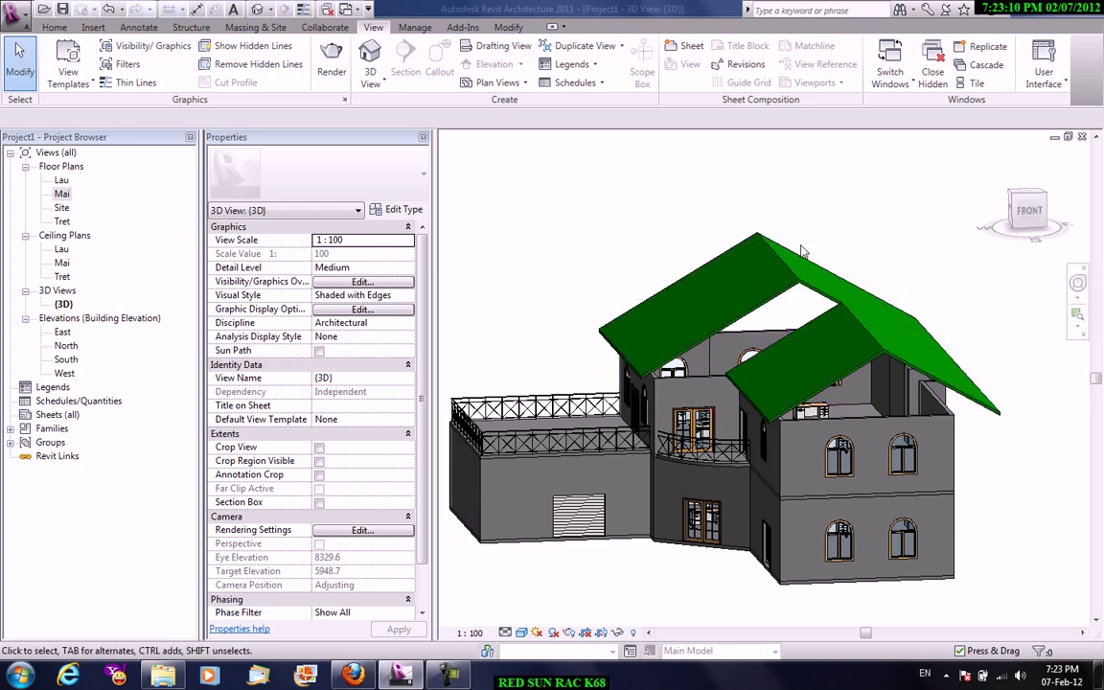
{"action": "middle_click_drag", "start_coordinate": [885, 334], "coordinate": [907, 389], "text": "shift"}
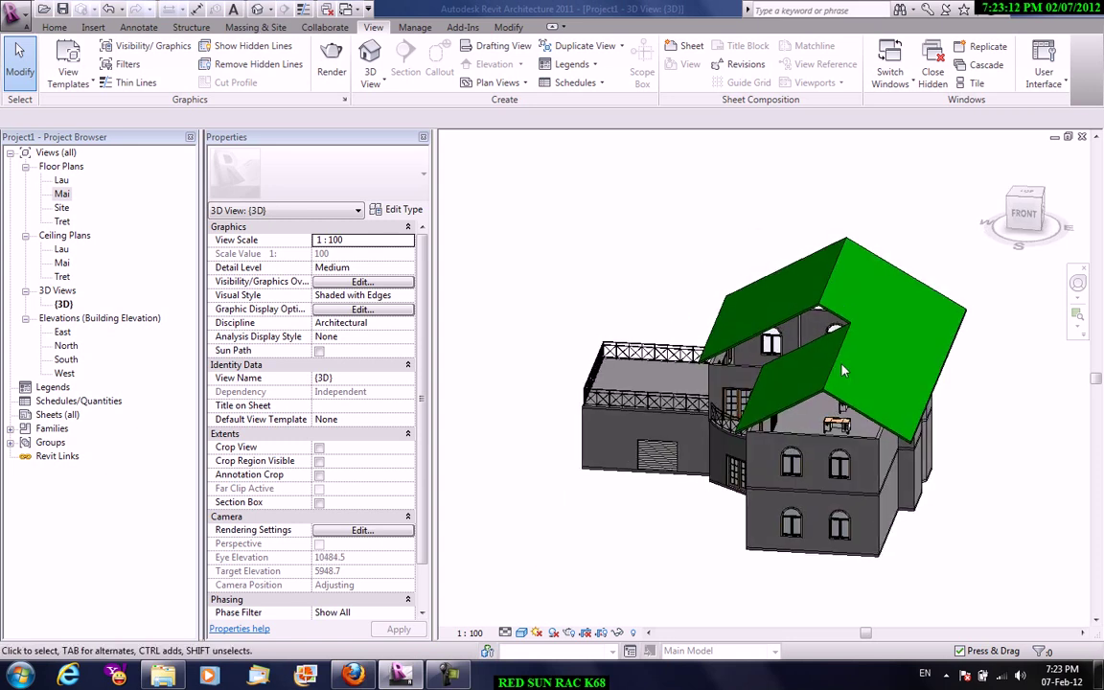
- On the Lau plan, window-select everything and filter the selection down to the 16 walls
{"action": "double_click", "coordinate": [58, 180]}
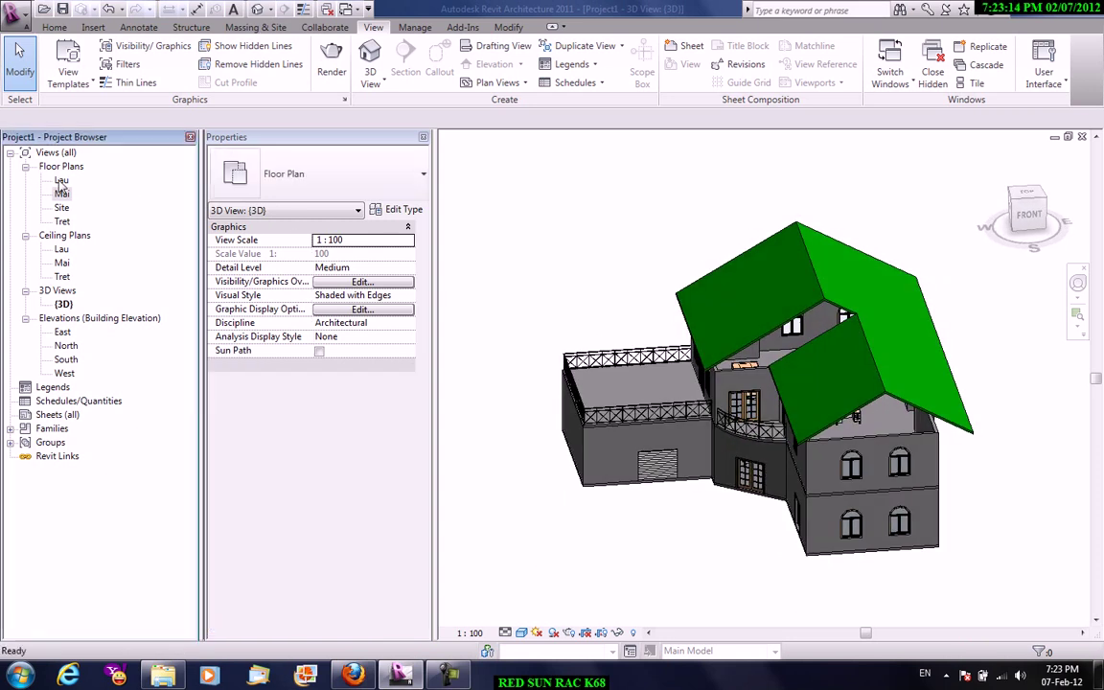
{"action": "mouse_move", "coordinate": [687, 187]}
{"action": "left_mouse_down"}
{"action": "mouse_move", "coordinate": [853, 432]}
{"action": "mouse_move", "coordinate": [833, 427]}
{"action": "left_mouse_up"}
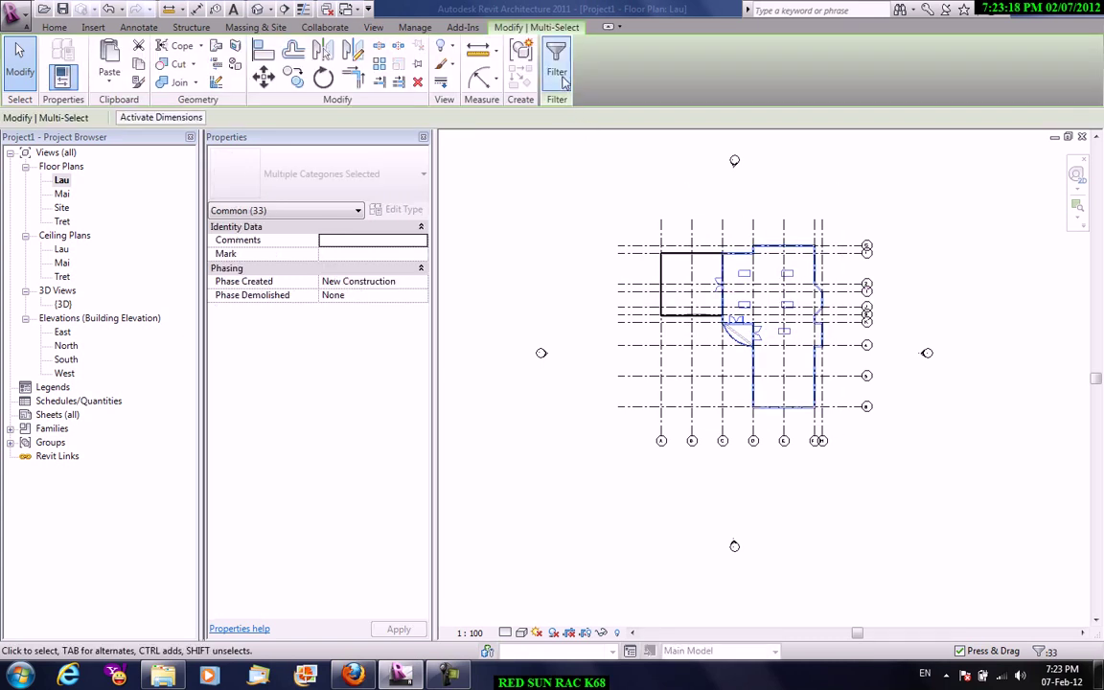
{"action": "left_click", "coordinate": [557, 72]}
{"action": "left_click", "coordinate": [650, 264]}
{"action": "left_click", "coordinate": [415, 275]}
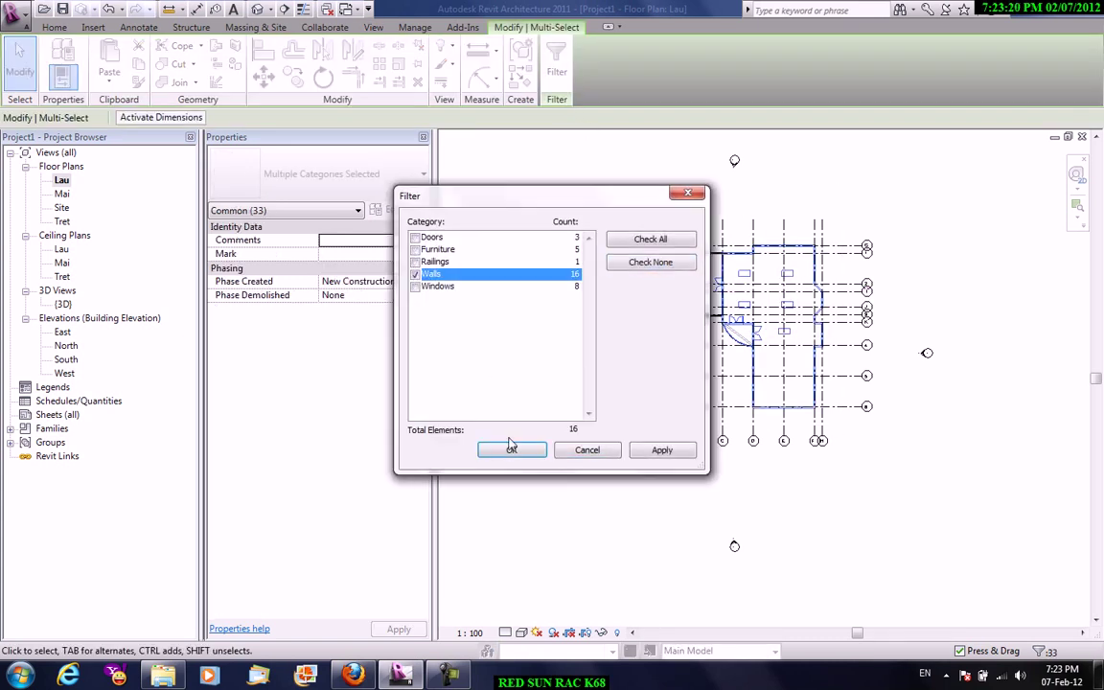
{"action": "left_click", "coordinate": [511, 450]}
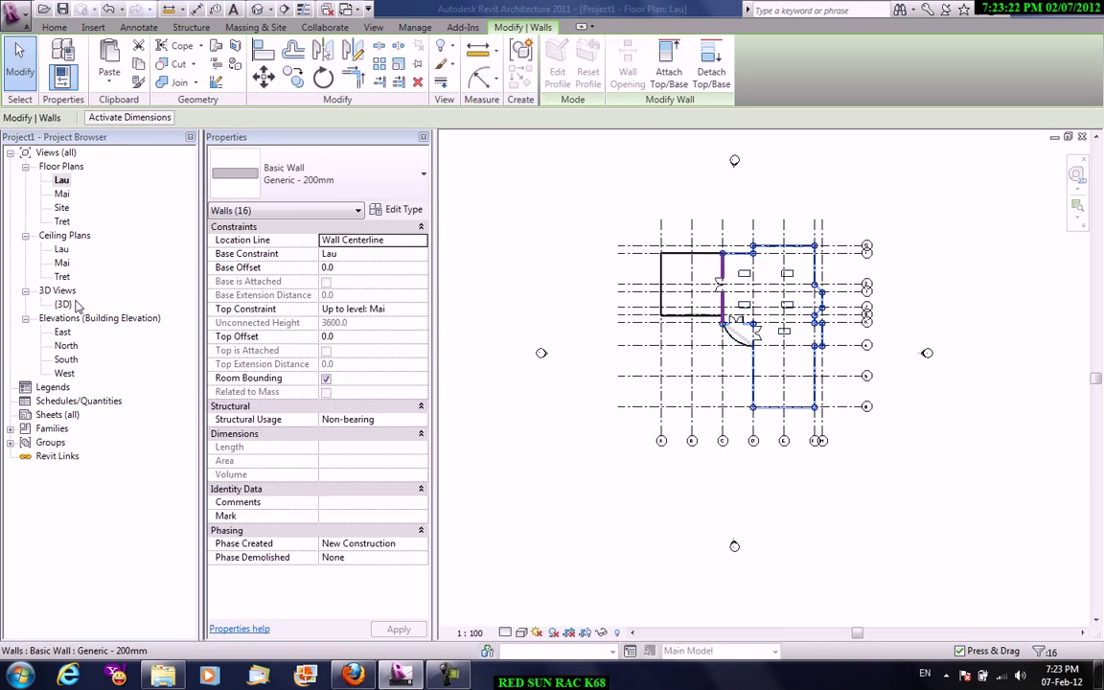
- In the {3D} view, attach the selected walls' tops to the green roof and orbit to check
{"action": "double_click", "coordinate": [62, 304]}
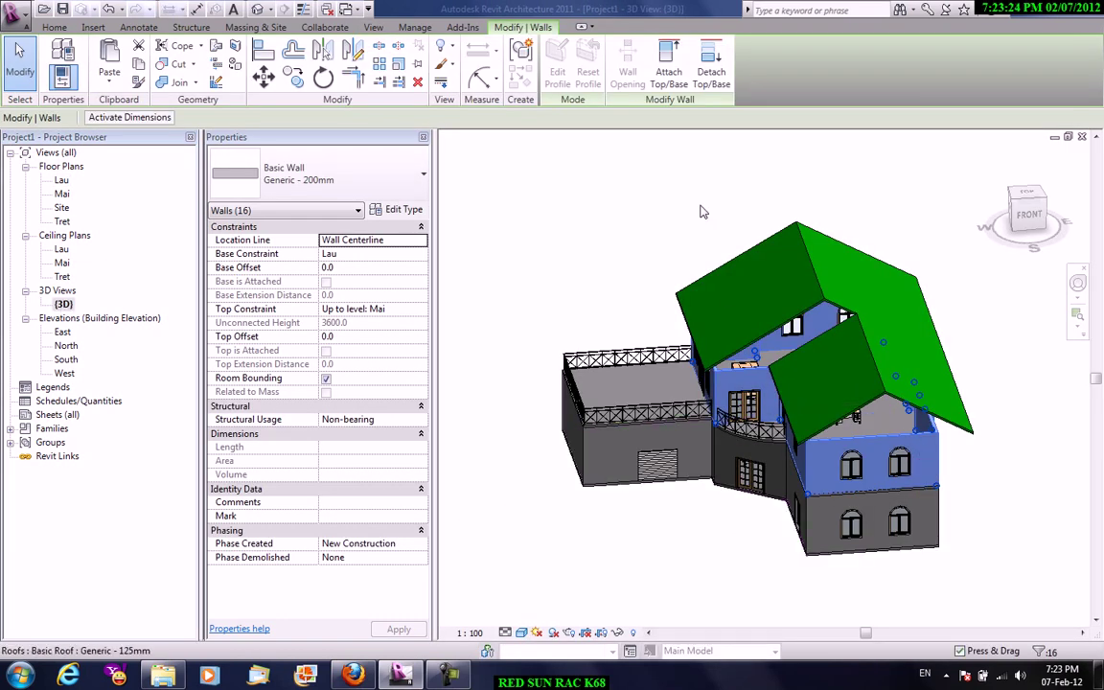
{"action": "left_click", "coordinate": [668, 76]}
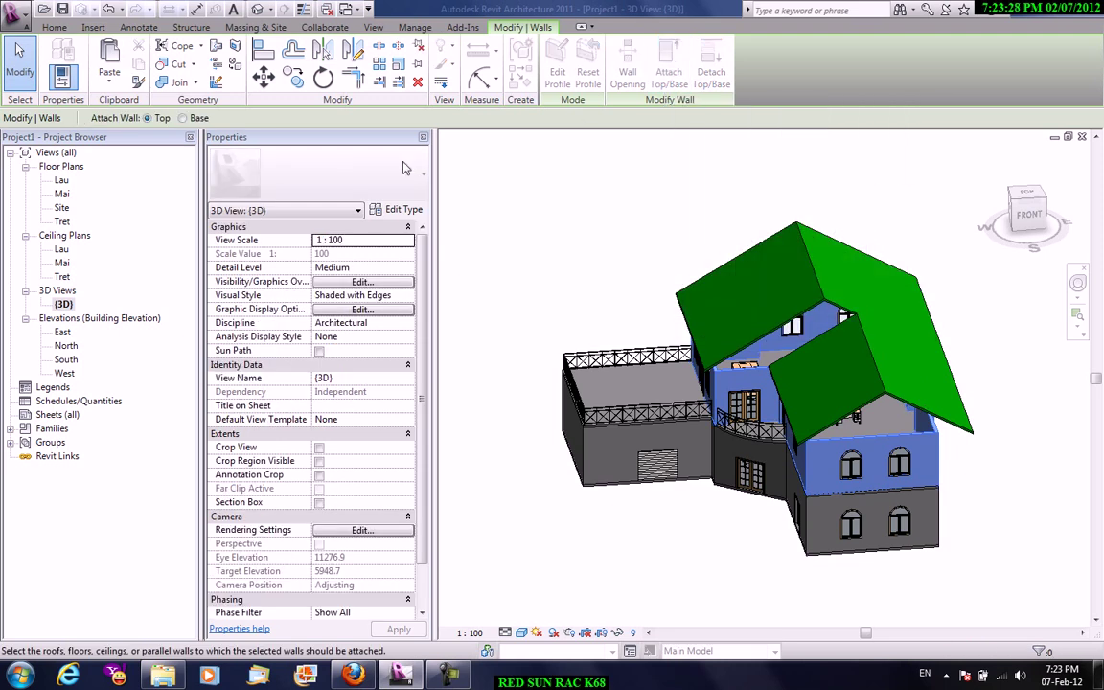
{"action": "left_click", "coordinate": [777, 234]}
{"action": "mouse_move", "coordinate": [652, 332]}
{"action": "middle_mouse_down", "text": "shift"}
{"action": "mouse_move", "coordinate": [968, 412]}
{"action": "mouse_move", "coordinate": [1008, 497]}
{"action": "mouse_move", "coordinate": [997, 479]}
{"action": "middle_mouse_up", "text": "shift"}
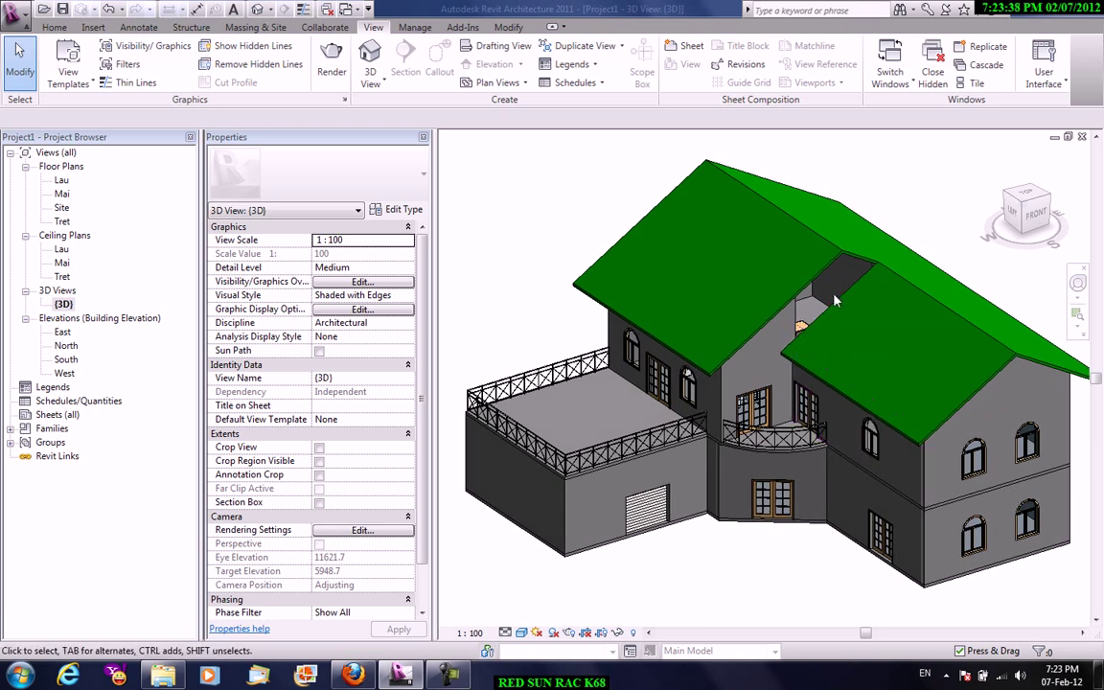
- Place another M_Double-Glass 2 door on the grid K wall using Create Similar
{"action": "double_click", "coordinate": [62, 181]}
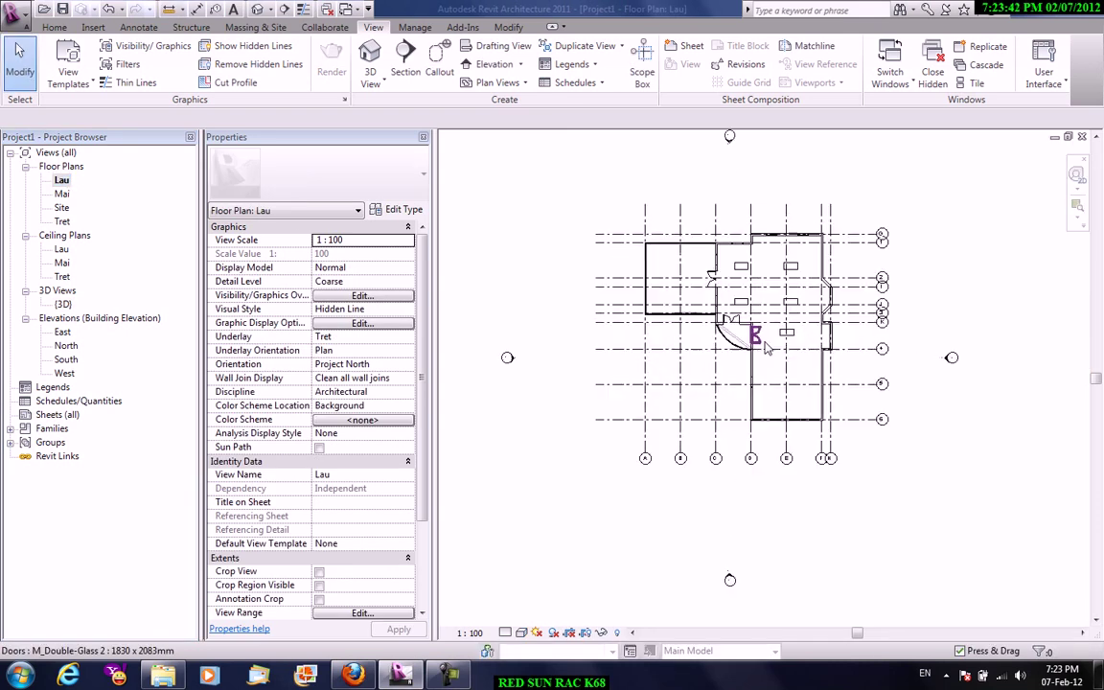
{"action": "scroll", "coordinate": [767, 348], "scroll_direction": "up", "scroll_amount": 5}
{"action": "left_click", "coordinate": [659, 277]}
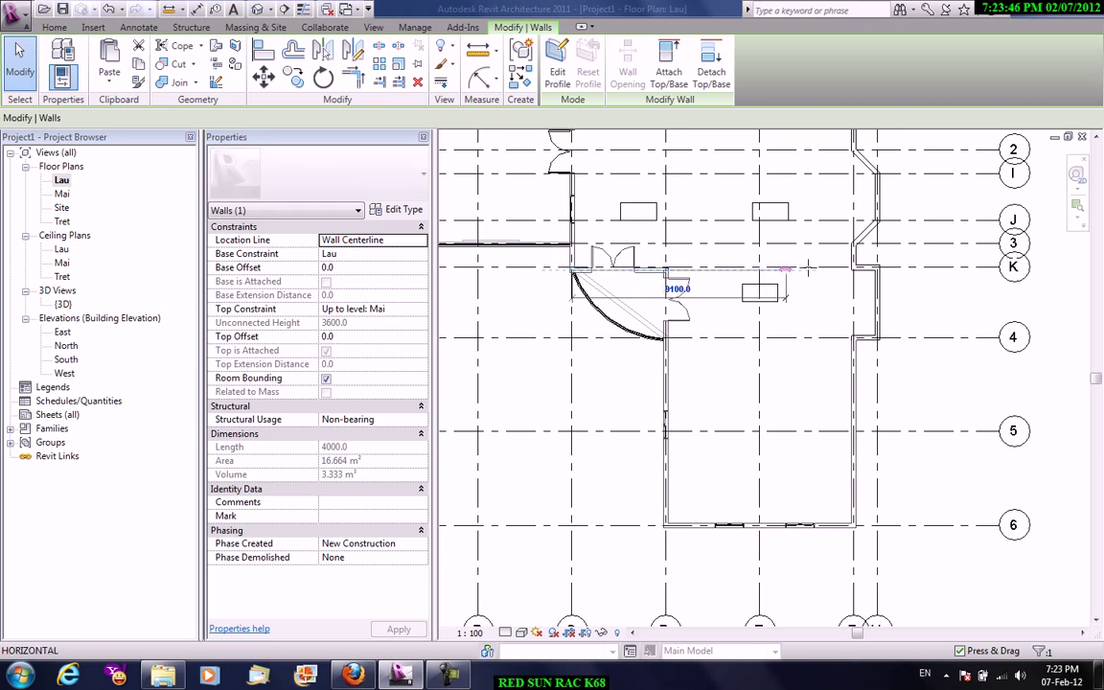
{"action": "left_click", "coordinate": [627, 276]}
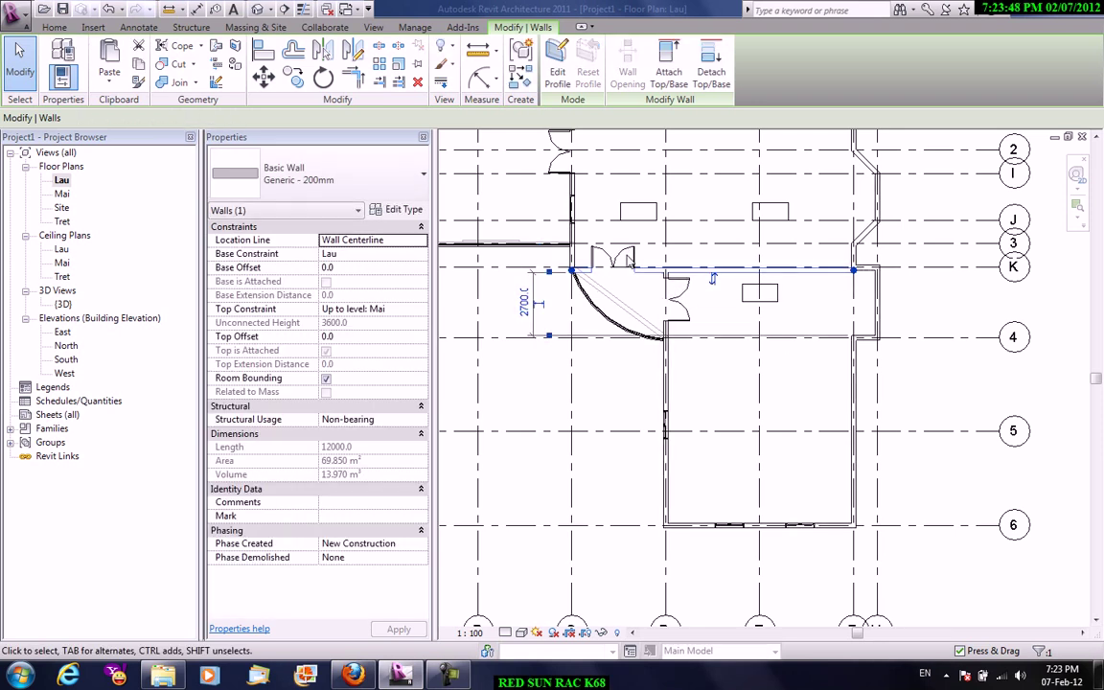
{"action": "right_click", "coordinate": [621, 255]}
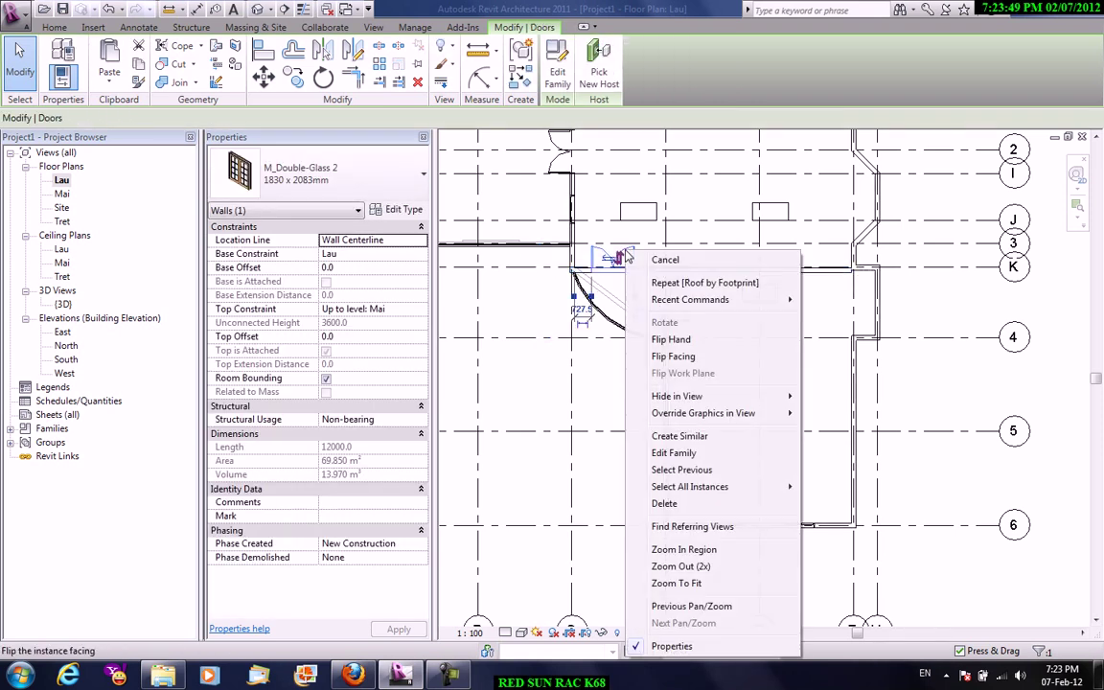
{"action": "left_click", "coordinate": [718, 431]}
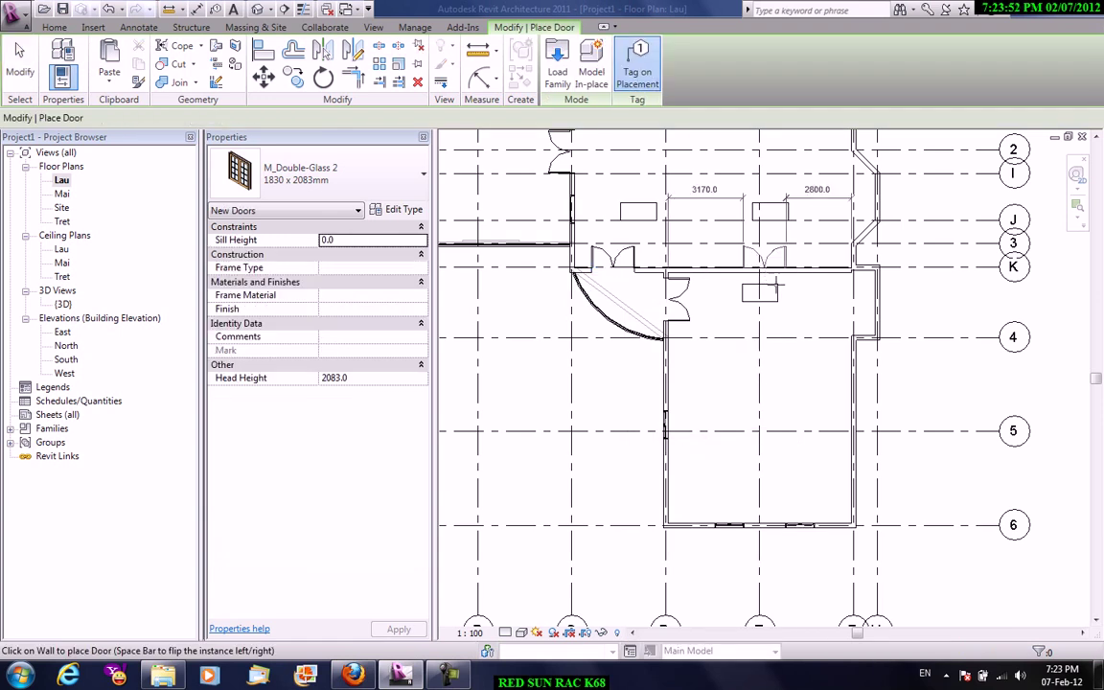
{"action": "right_click", "coordinate": [784, 337]}
{"action": "right_click", "coordinate": [838, 337]}
{"action": "left_click", "coordinate": [844, 357]}
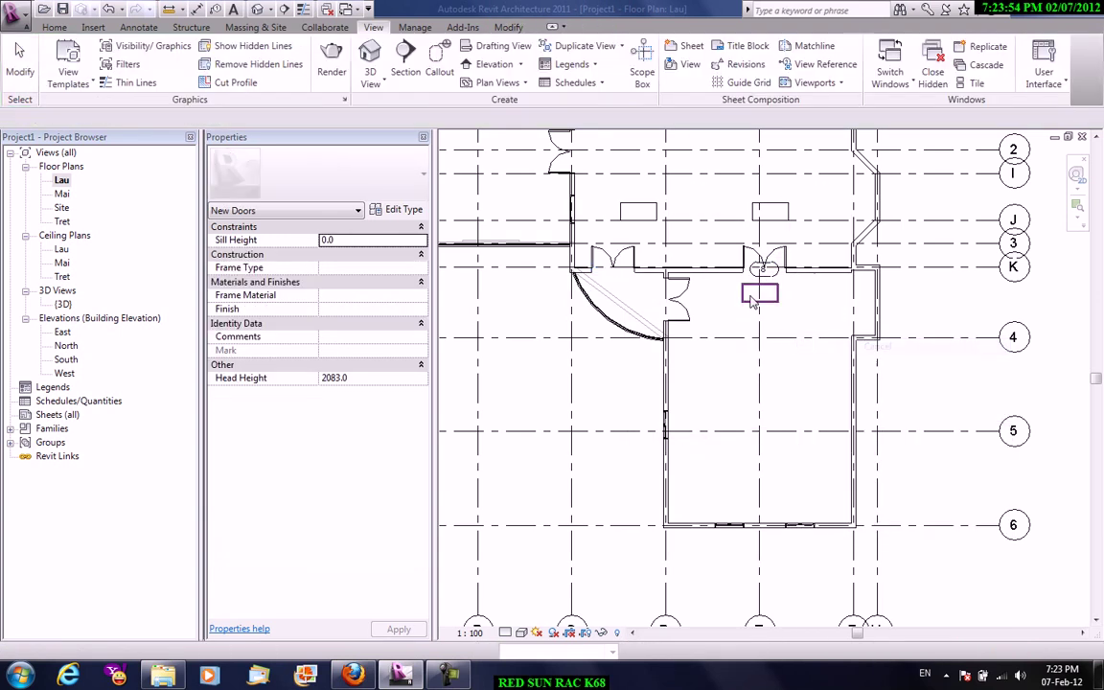
- Drag the desk down into the middle of the room, then start a 3D camera view
{"action": "left_click_drag", "start_coordinate": [760, 292], "coordinate": [788, 403]}
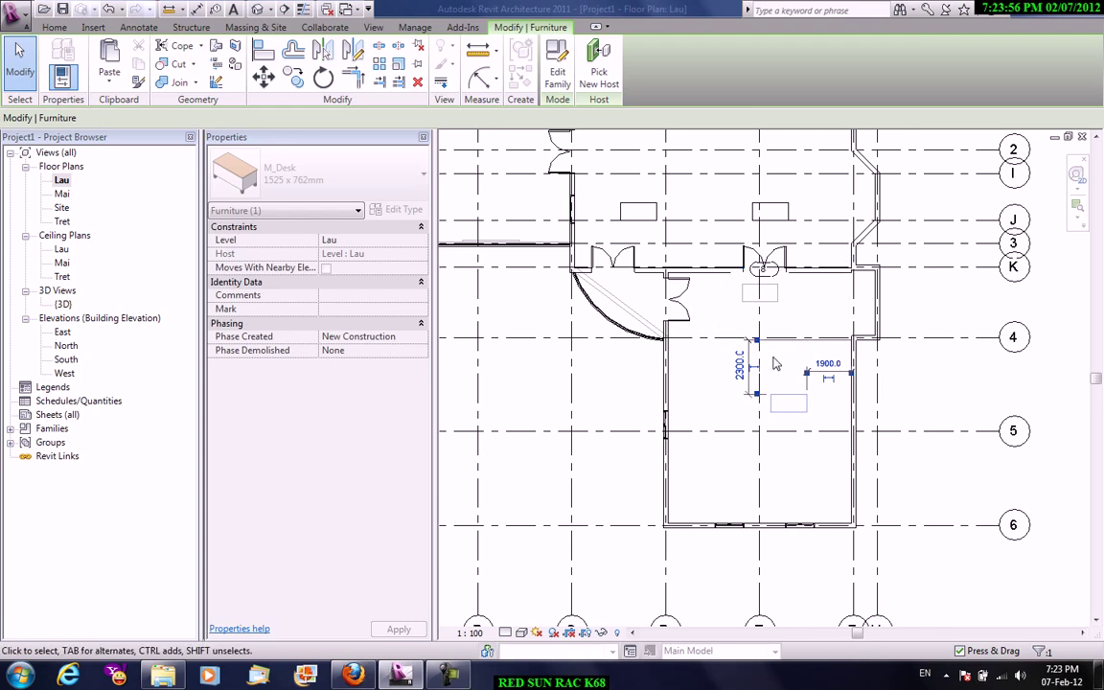
{"action": "left_click", "coordinate": [373, 27]}
{"action": "left_click", "coordinate": [374, 89]}
{"action": "left_click", "coordinate": [393, 138]}
- Place a camera in the room's lower right aimed at the glass doors, shaded with edges
{"action": "left_click", "coordinate": [837, 409]}
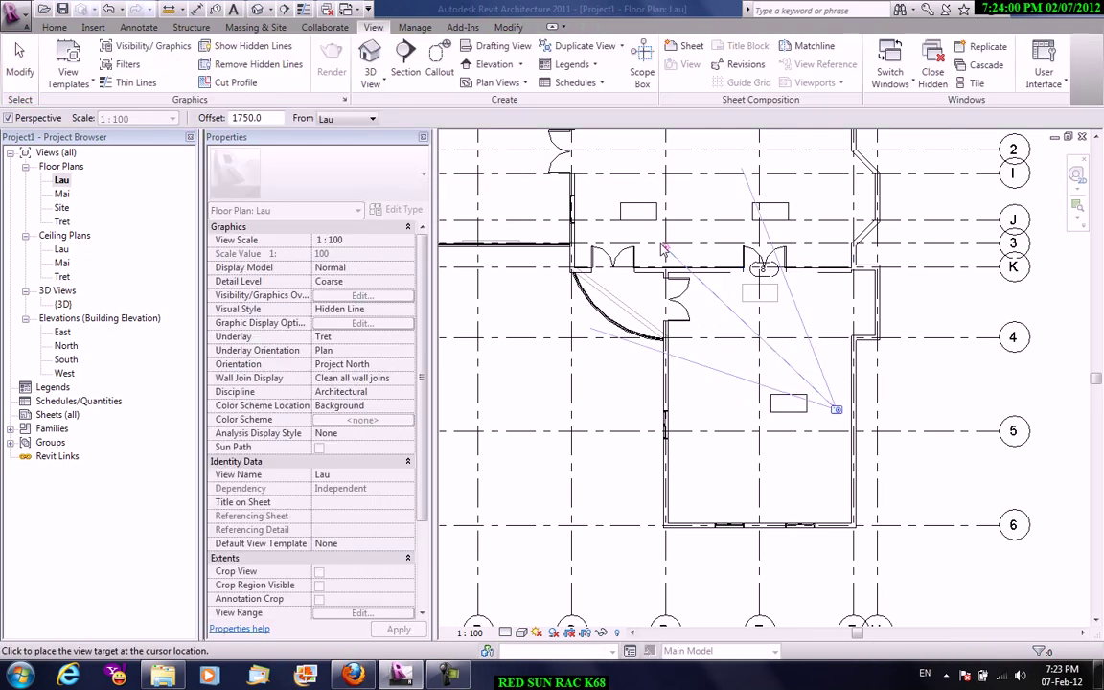
{"action": "left_click", "coordinate": [663, 251]}
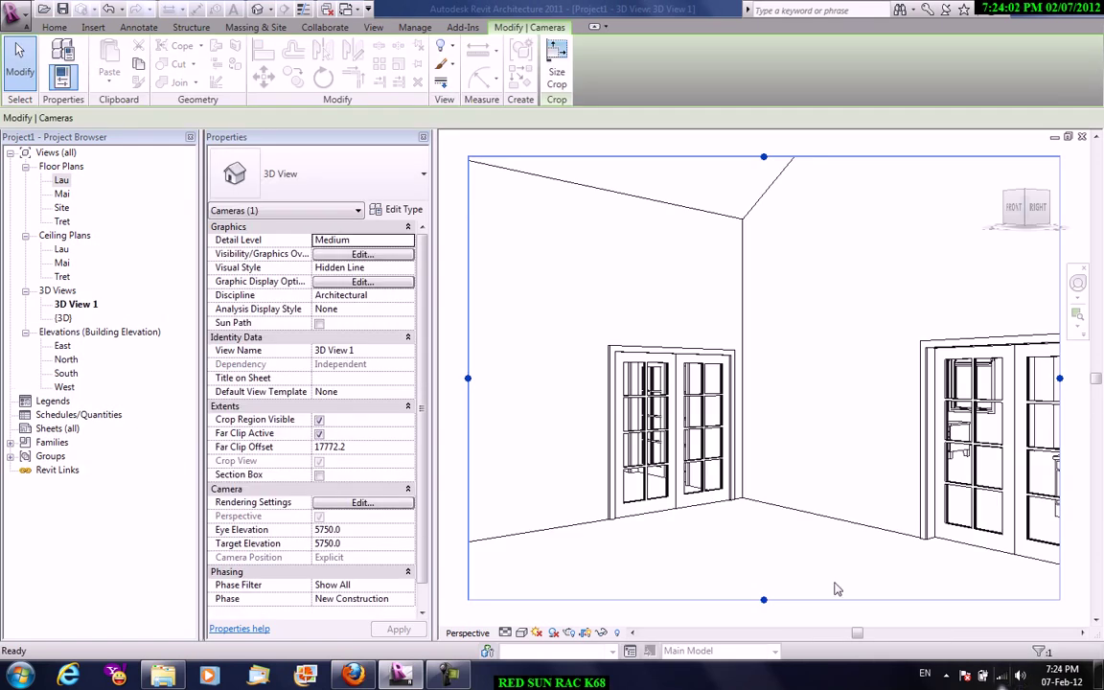
{"action": "left_click", "coordinate": [521, 632]}
{"action": "left_click", "coordinate": [508, 533]}
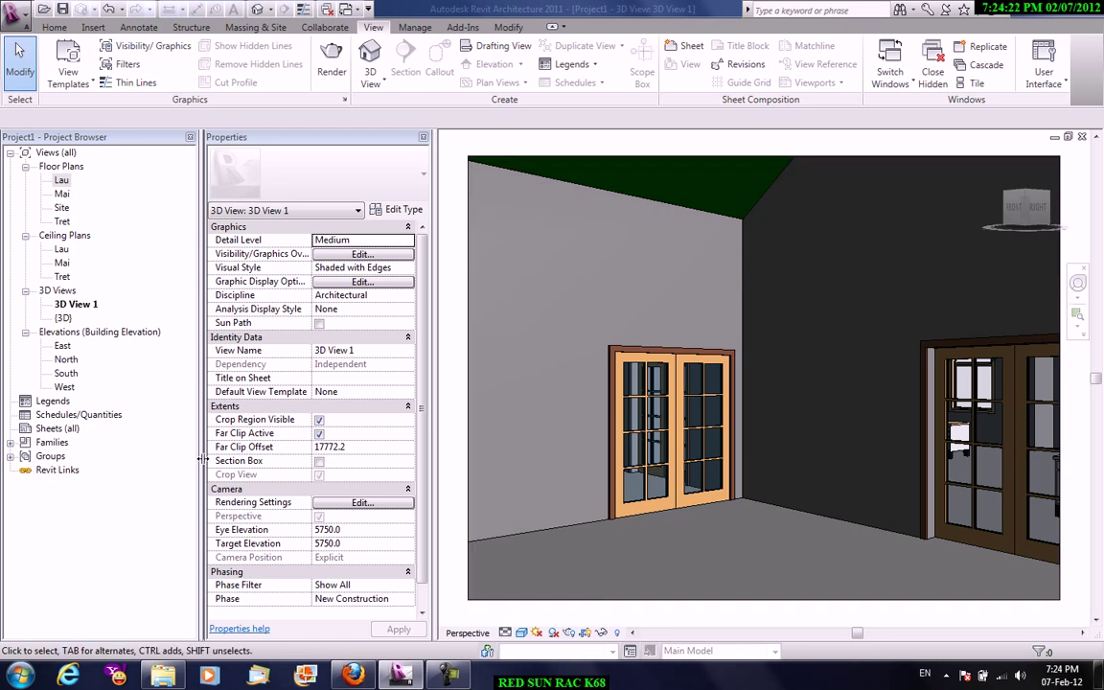
- Back on the Lau plan, place a Compound Ceiling 600 x 600mm Grid inside the room
{"action": "double_click", "coordinate": [61, 182]}
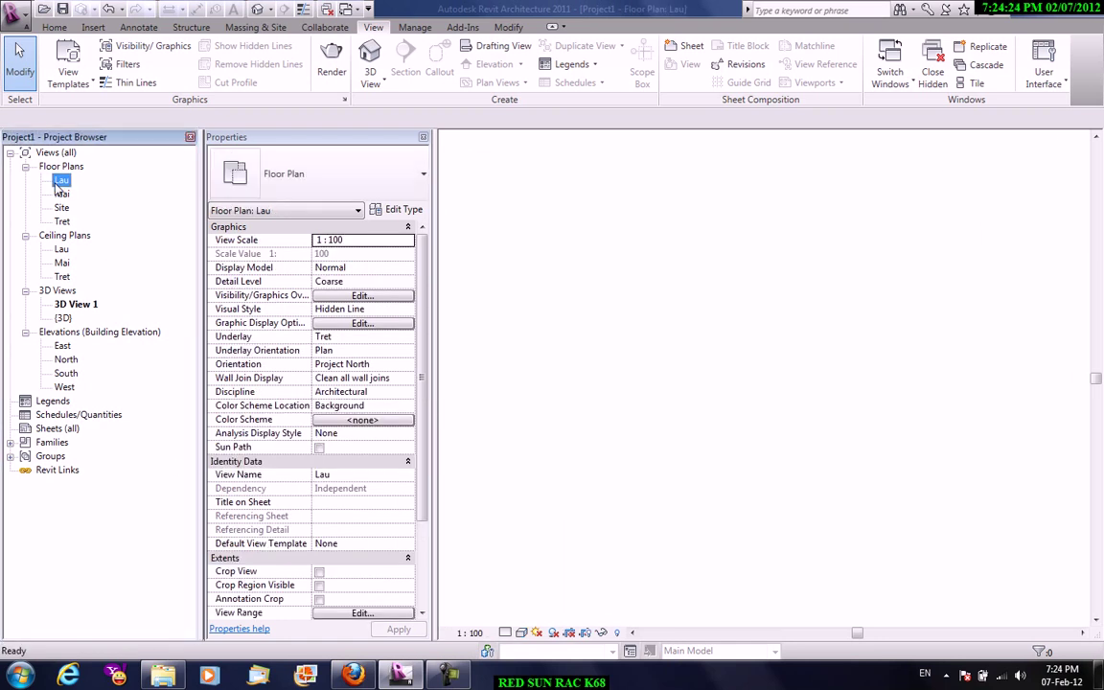
{"action": "scroll", "coordinate": [800, 326], "scroll_direction": "up", "scroll_amount": 2}
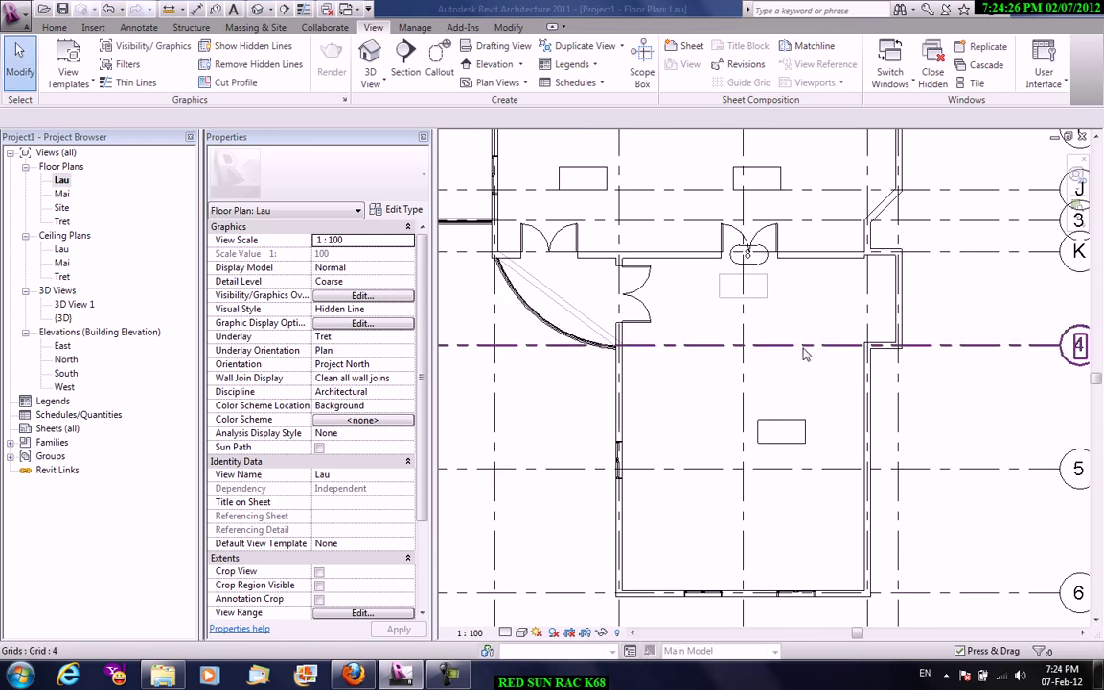
{"action": "middle_click_drag", "start_coordinate": [801, 349], "coordinate": [858, 301]}
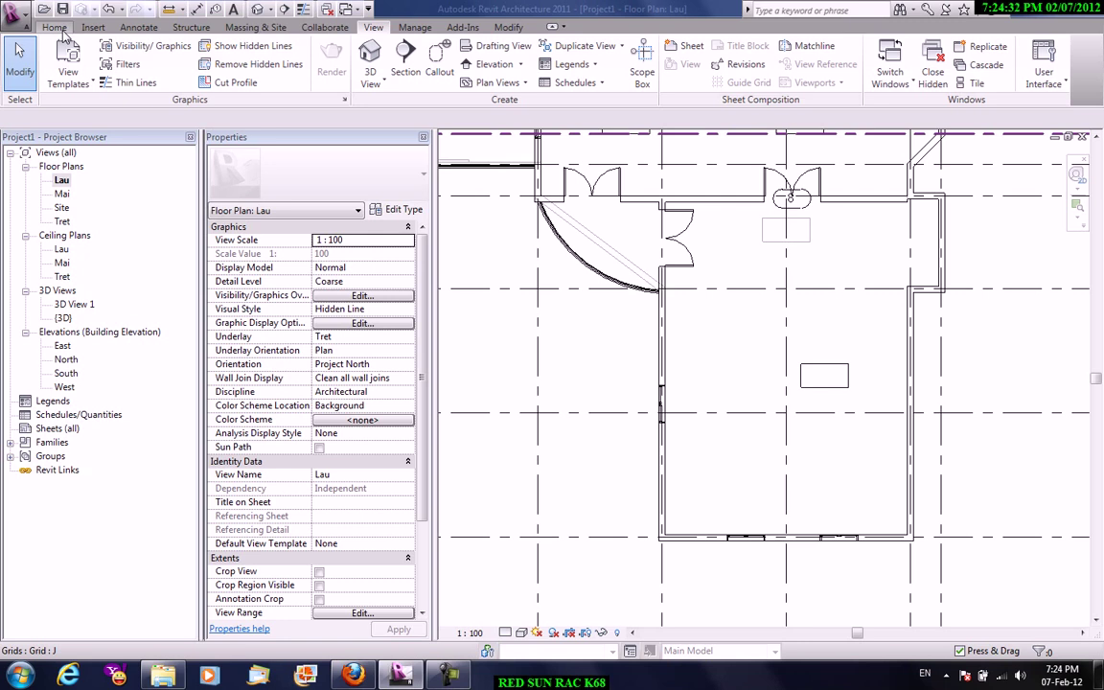
{"action": "left_click", "coordinate": [59, 28]}
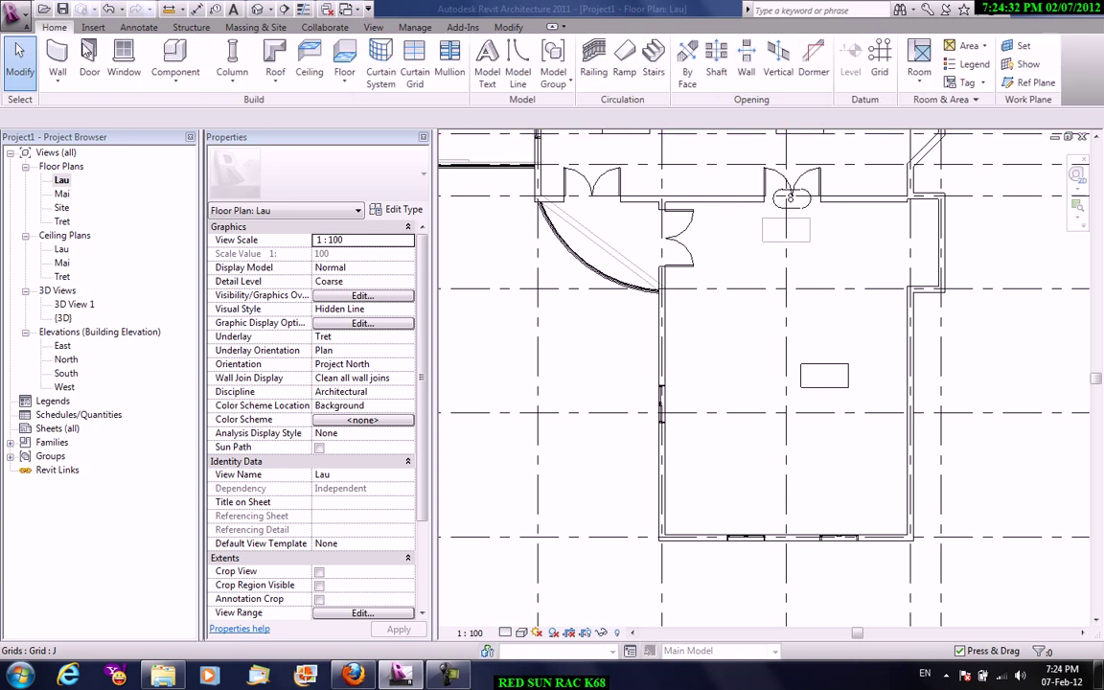
{"action": "left_click", "coordinate": [309, 76]}
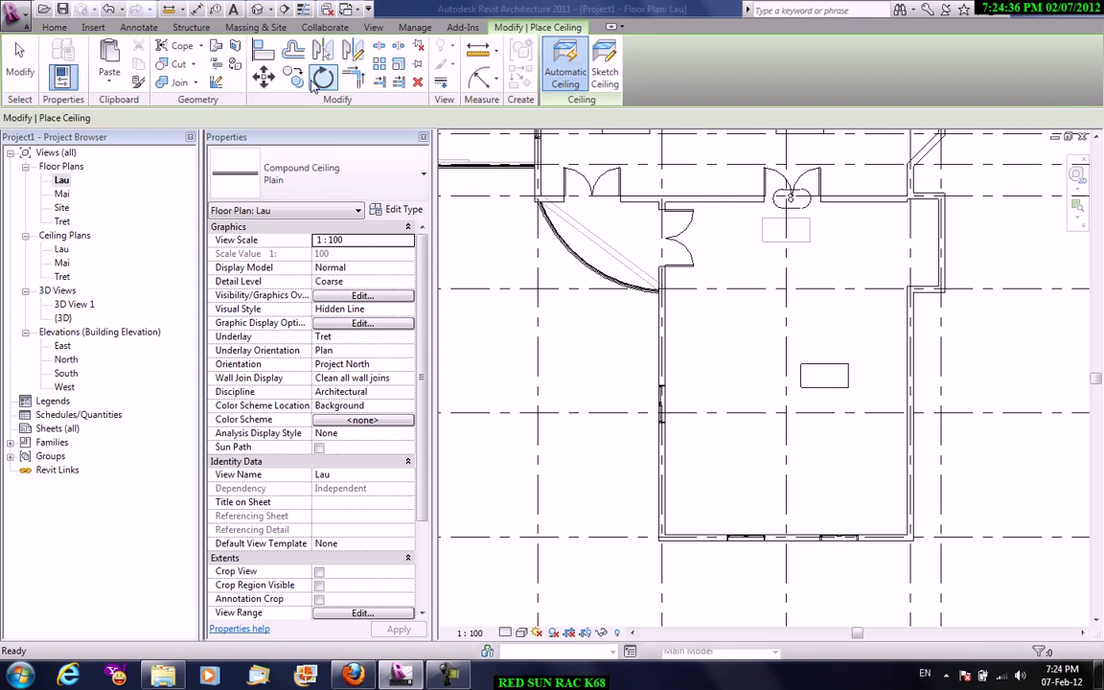
{"action": "left_click", "coordinate": [302, 156]}
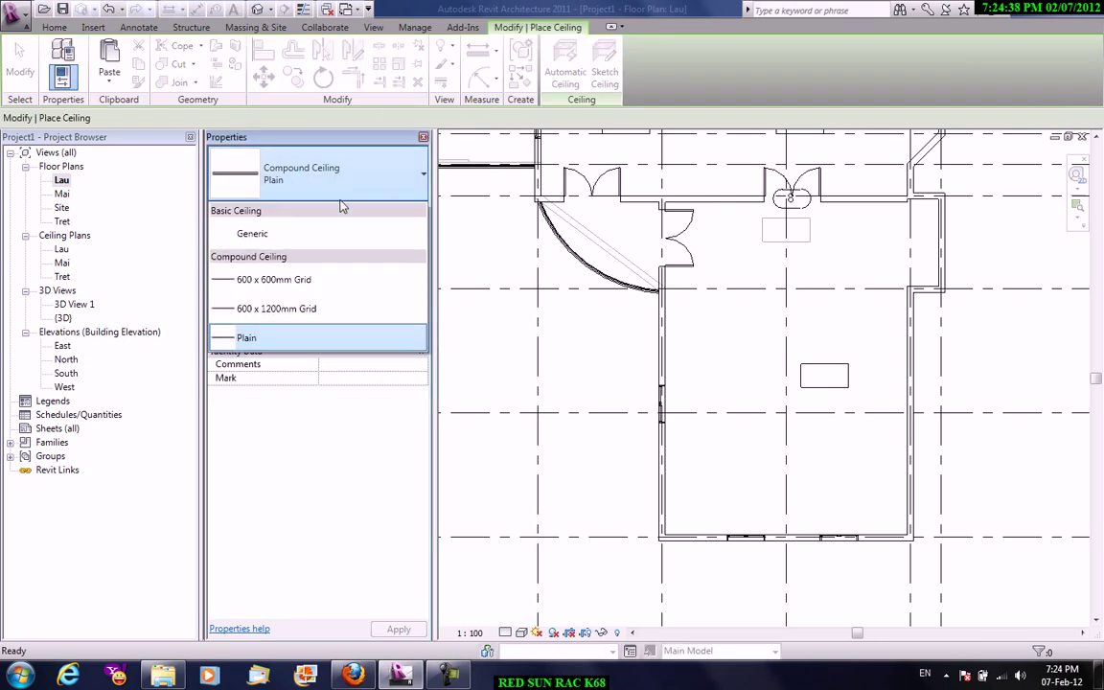
{"action": "left_click", "coordinate": [287, 288]}
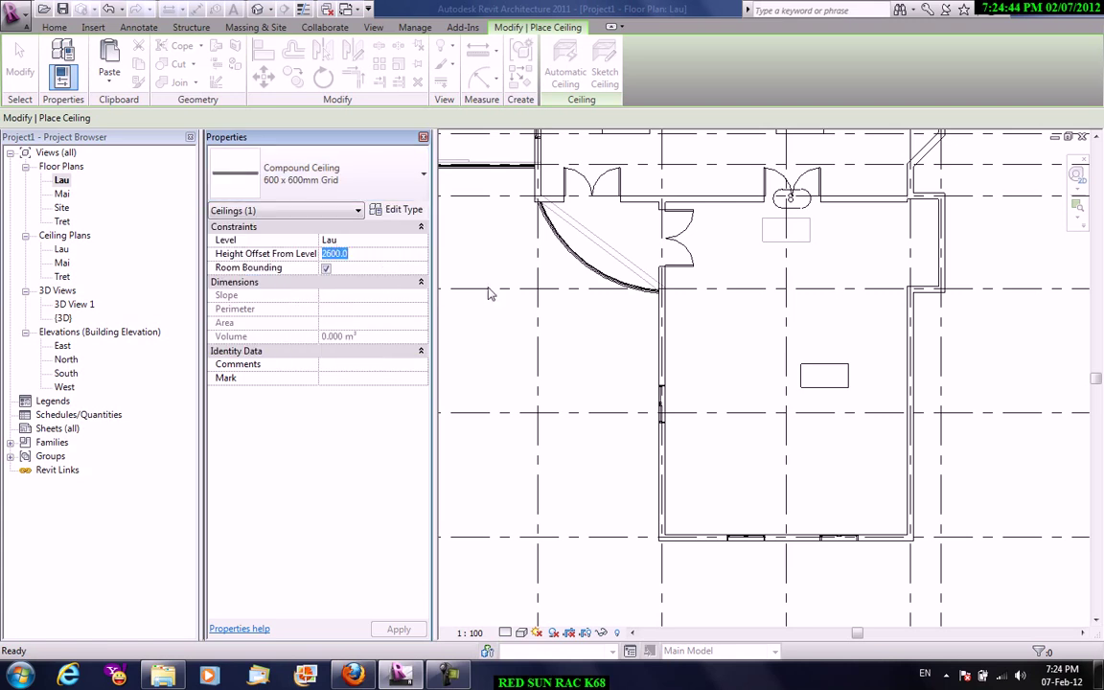
{"action": "left_click", "coordinate": [739, 282]}
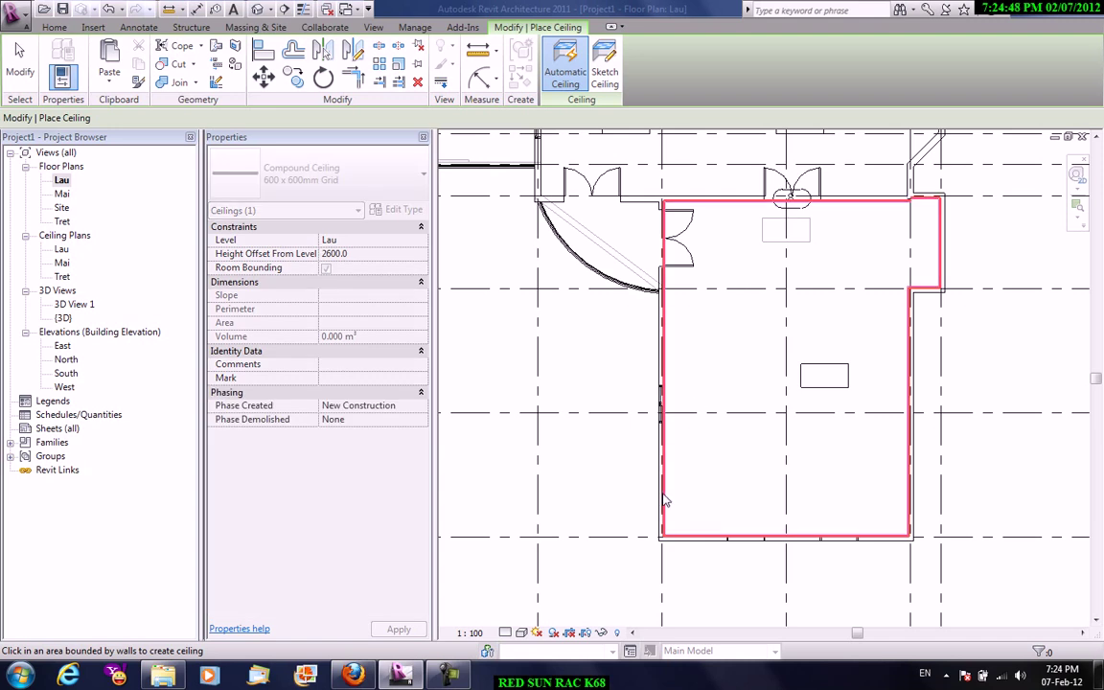
- Check 3D View 1, then retry placing the automatic grid ceiling in the upper room
{"action": "scroll", "coordinate": [731, 355], "scroll_direction": "down", "scroll_amount": 2}
{"action": "scroll", "coordinate": [739, 357], "scroll_direction": "down", "scroll_amount": 1}
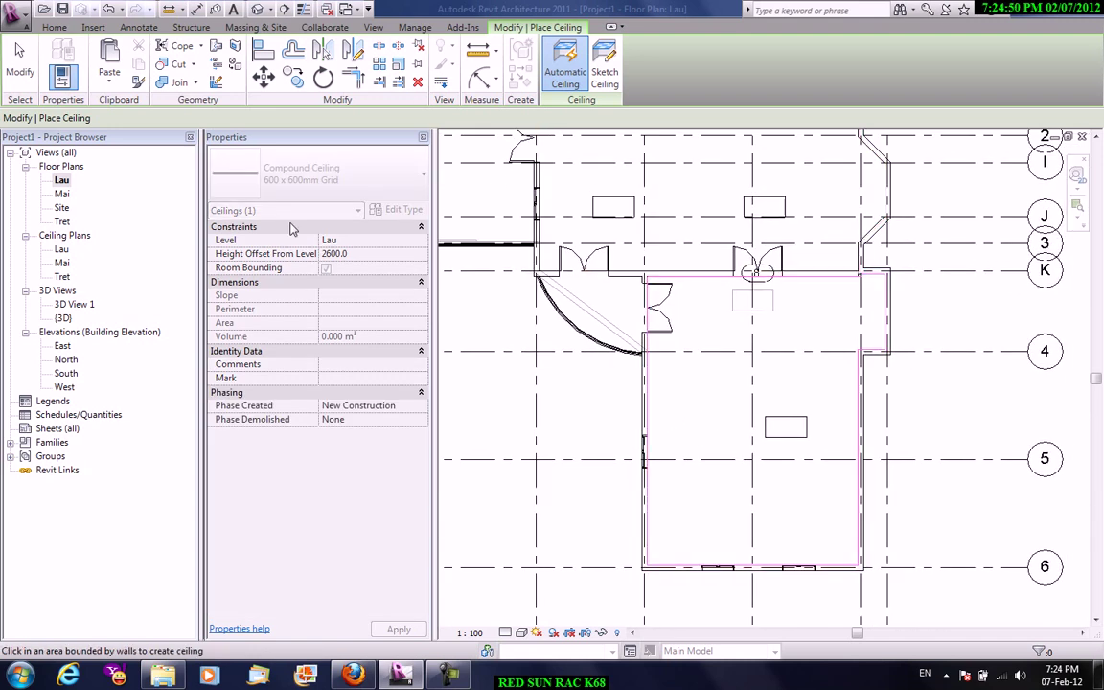
{"action": "double_click", "coordinate": [77, 305]}
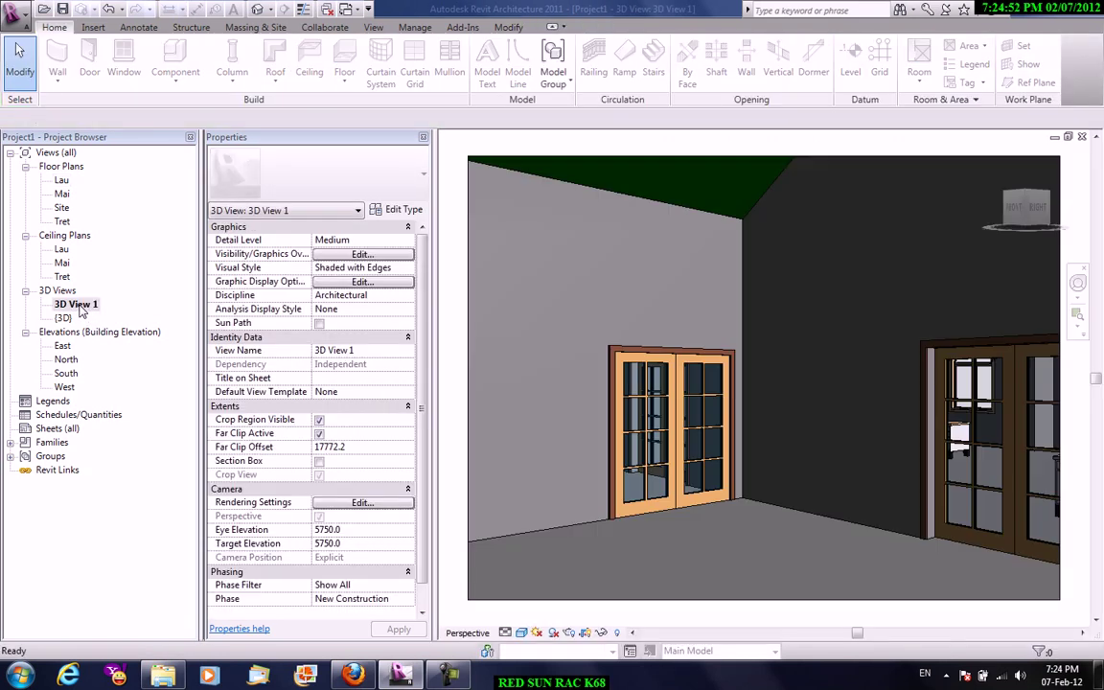
{"action": "double_click", "coordinate": [62, 180]}
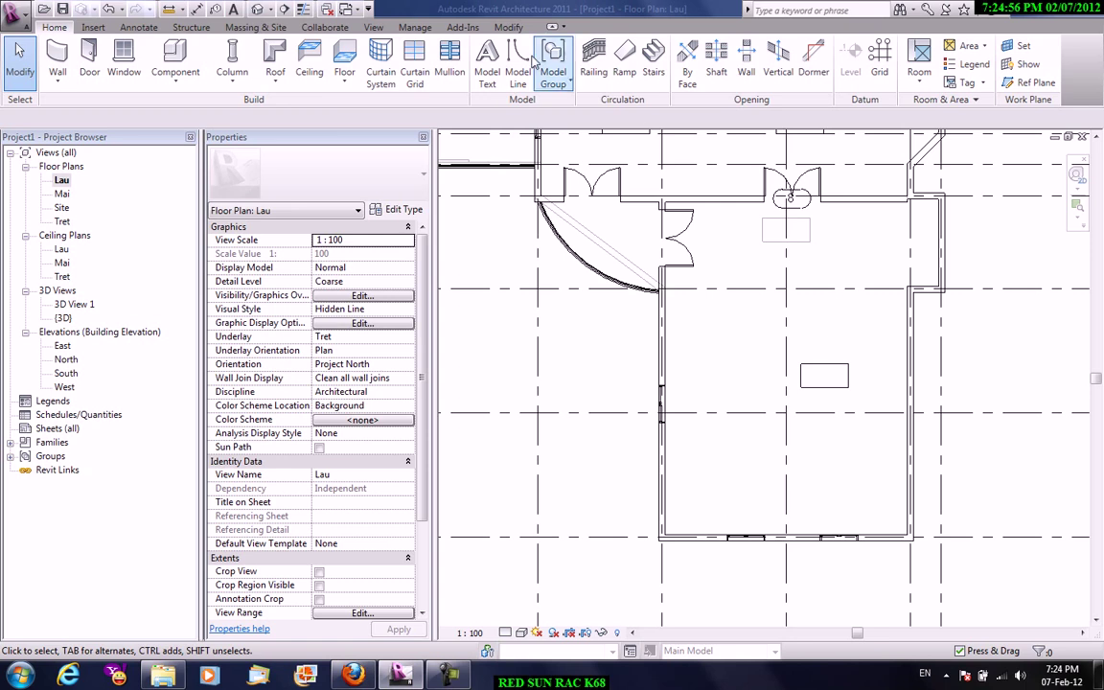
{"action": "left_click", "coordinate": [309, 62]}
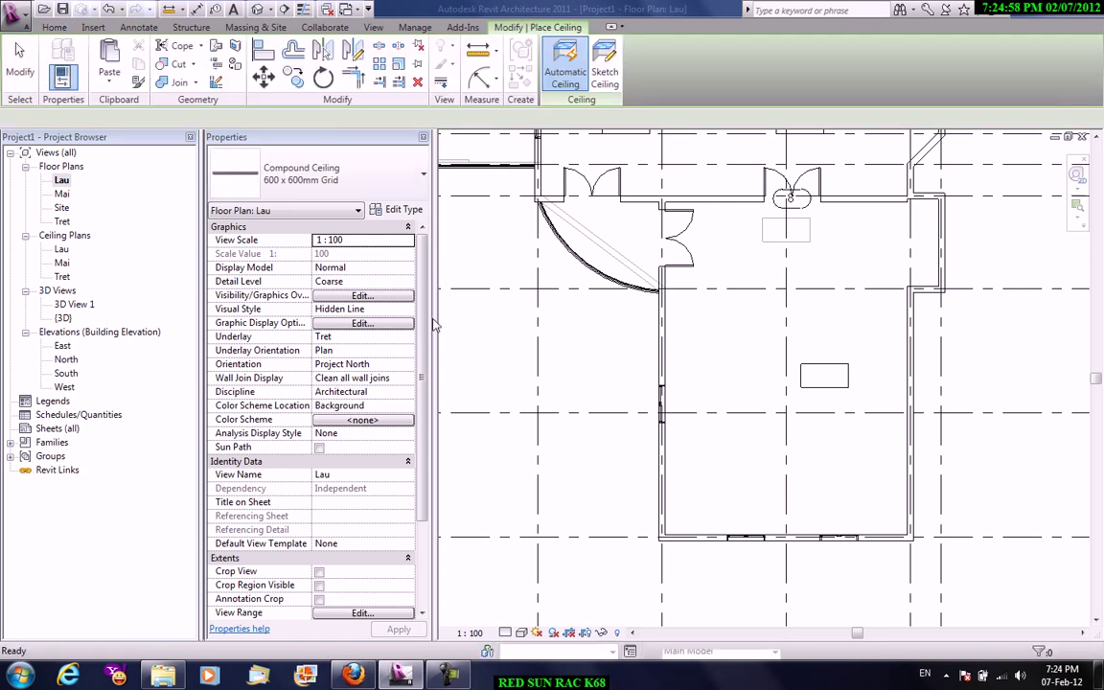
{"action": "left_click", "coordinate": [758, 263]}
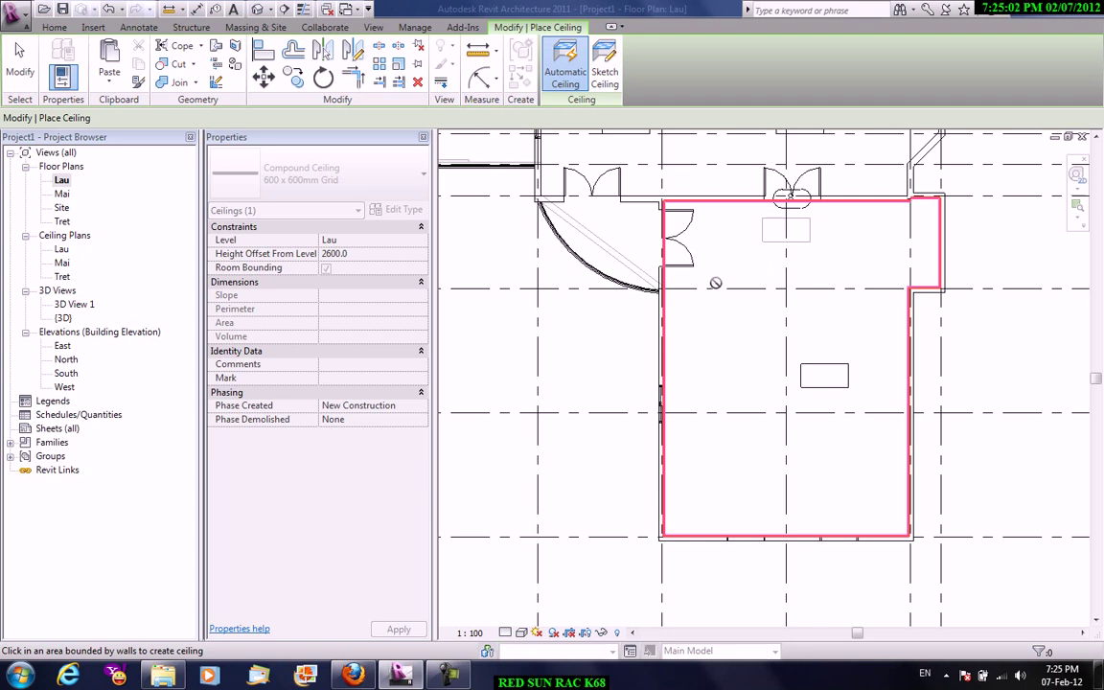
{"action": "scroll", "coordinate": [880, 406], "scroll_direction": "down", "scroll_amount": 2}
{"action": "scroll", "coordinate": [814, 316], "scroll_direction": "down", "scroll_amount": 1}
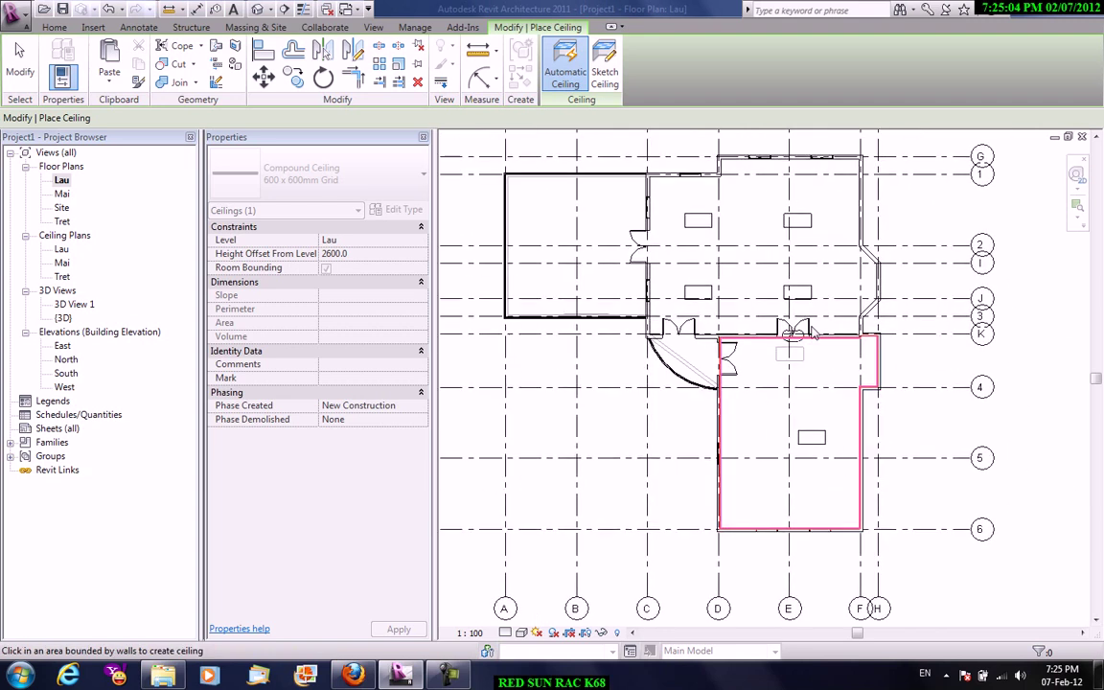
{"action": "left_click", "coordinate": [756, 231]}
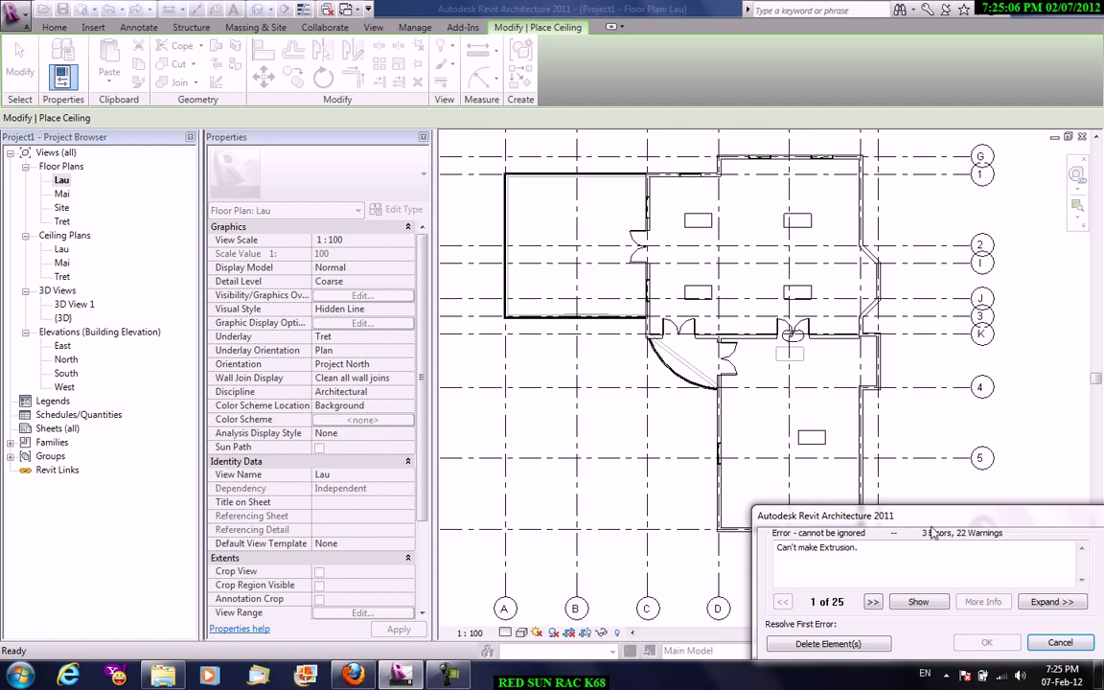
- Dismiss the extrusion error and pick the room's top and left walls as ceiling edges
{"action": "left_click", "coordinate": [1059, 643]}
{"action": "scroll", "coordinate": [791, 515], "scroll_direction": "up", "scroll_amount": 2}
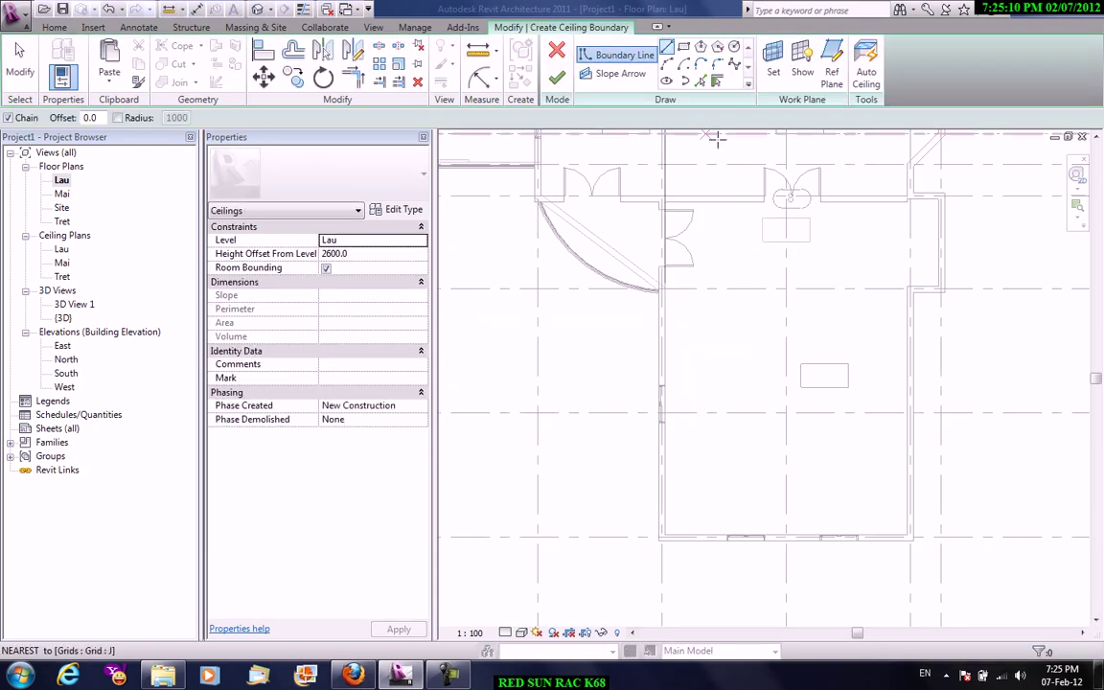
{"action": "scroll", "coordinate": [880, 218], "scroll_direction": "up", "scroll_amount": 2}
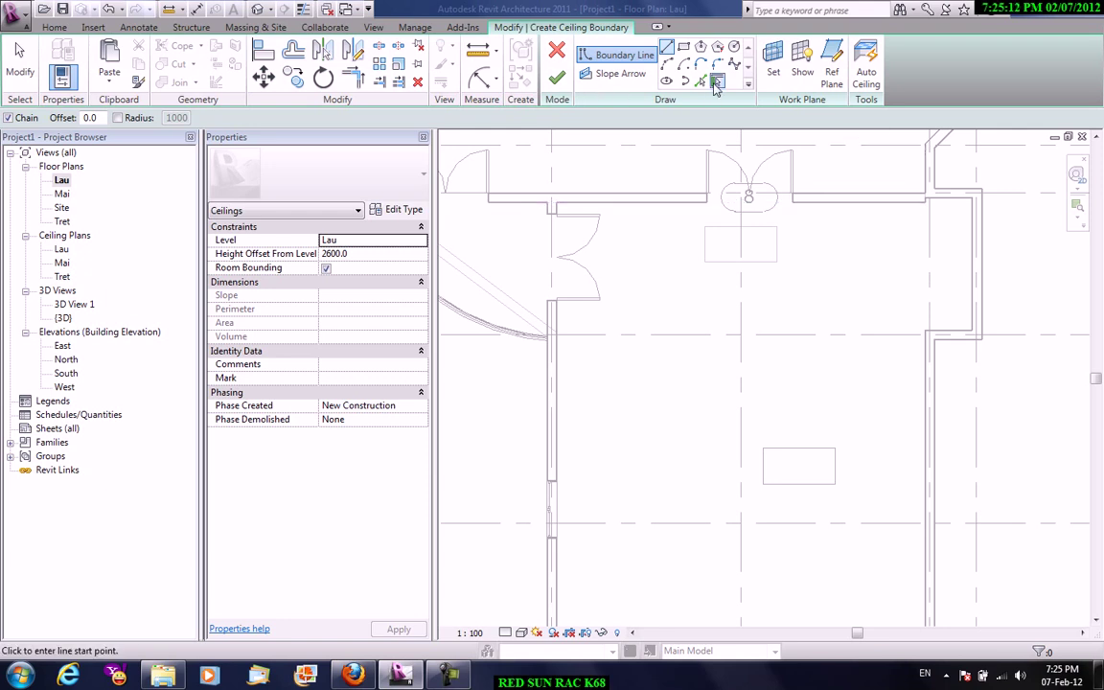
{"action": "left_click", "coordinate": [609, 205]}
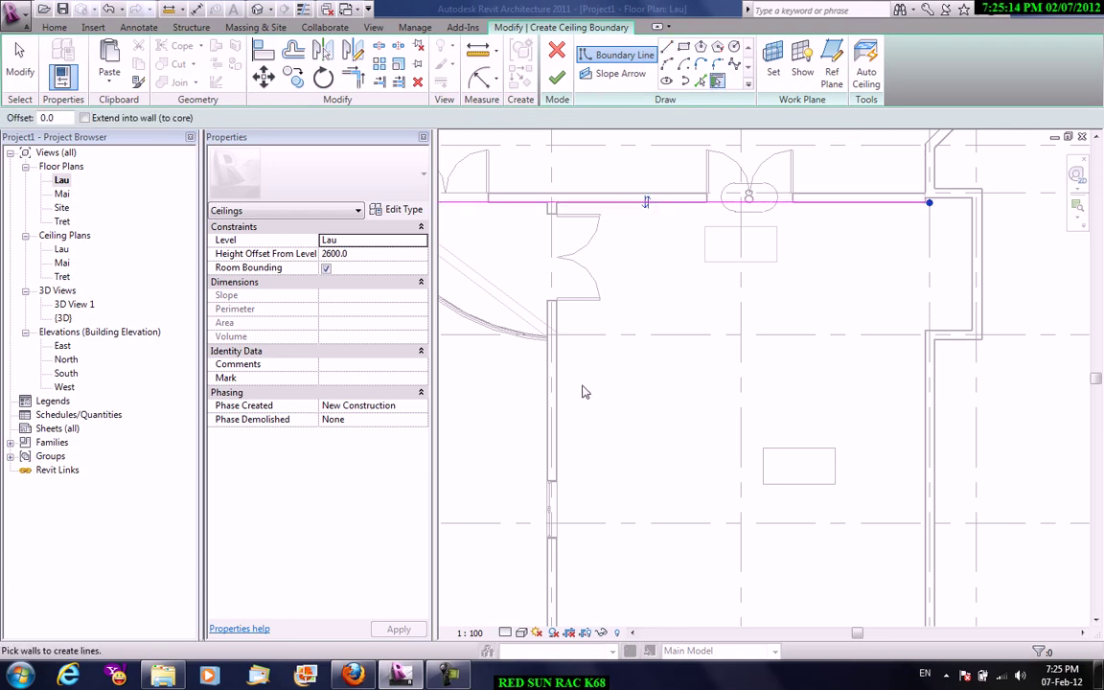
{"action": "left_click", "coordinate": [561, 378]}
{"action": "middle_click_drag", "start_coordinate": [739, 523], "coordinate": [724, 290]}
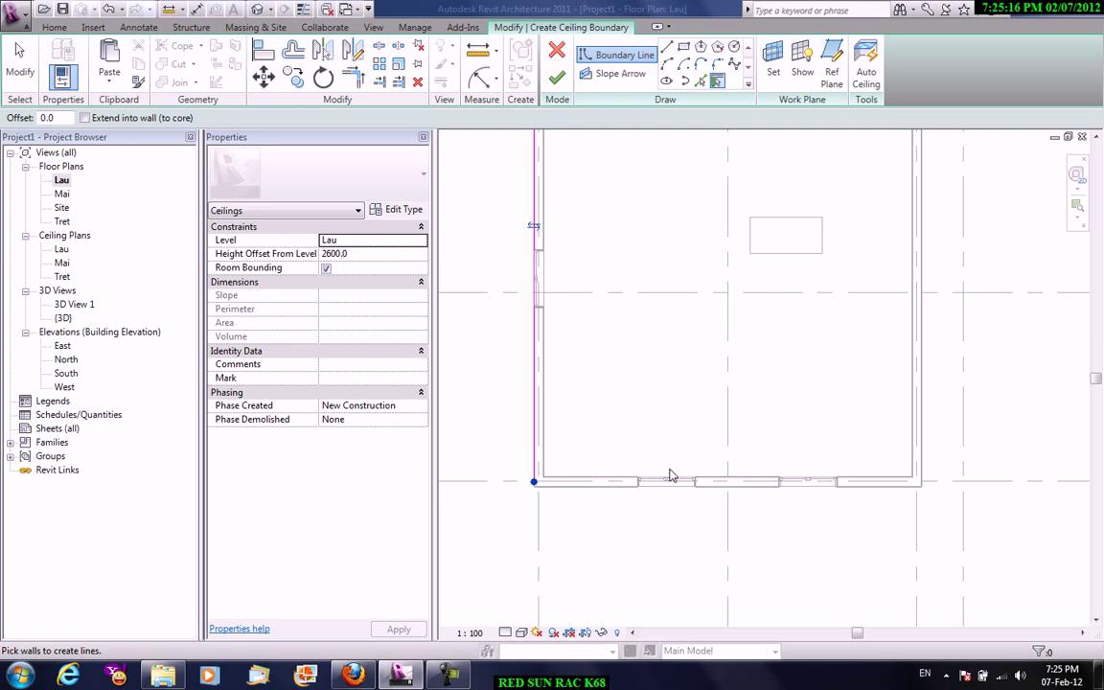
{"action": "middle_click_drag", "start_coordinate": [646, 219], "coordinate": [658, 451]}
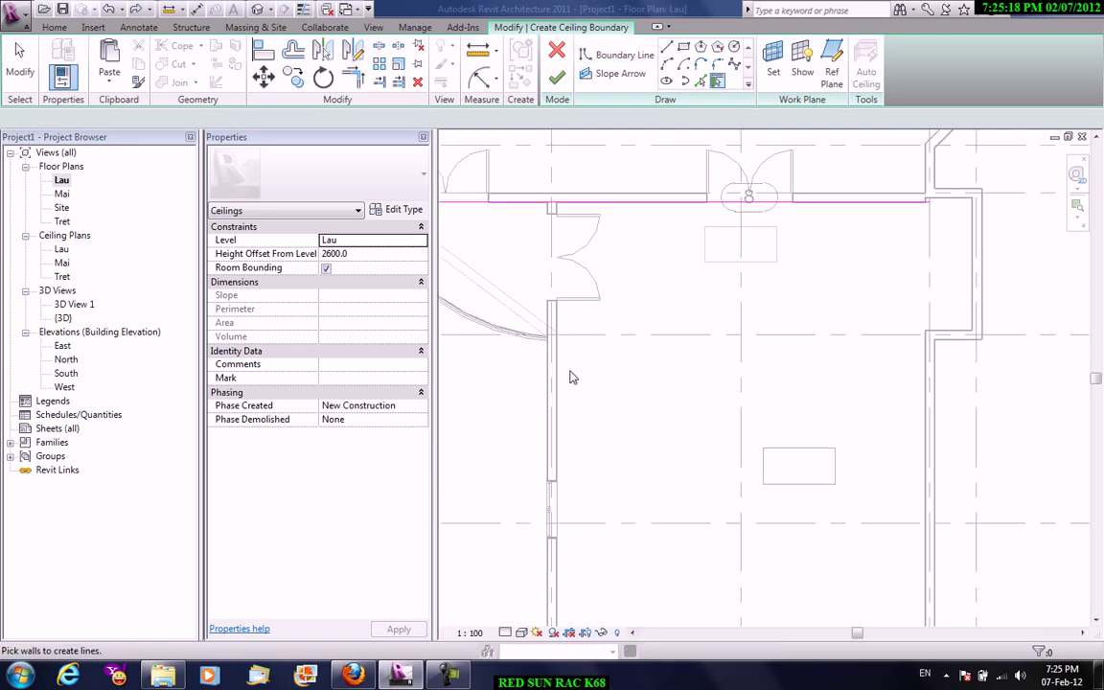
{"action": "scroll", "coordinate": [564, 370], "scroll_direction": "up", "scroll_amount": 3}
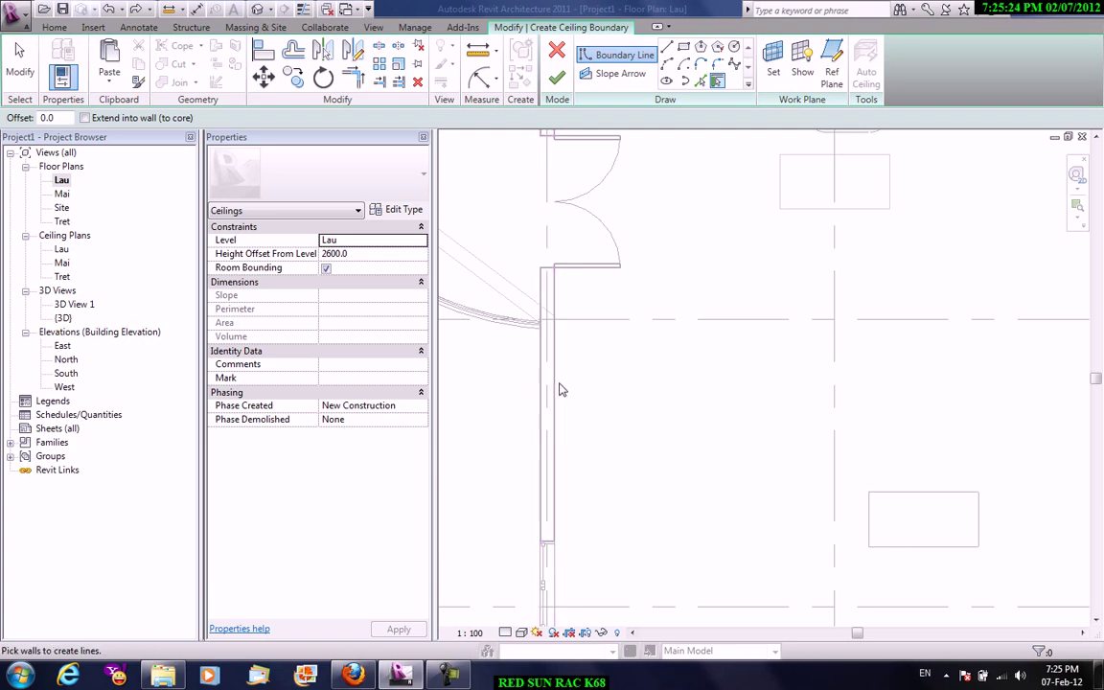
{"action": "scroll", "coordinate": [554, 390], "scroll_direction": "down", "scroll_amount": 3}
{"action": "middle_click_drag", "start_coordinate": [596, 419], "coordinate": [690, 382]}
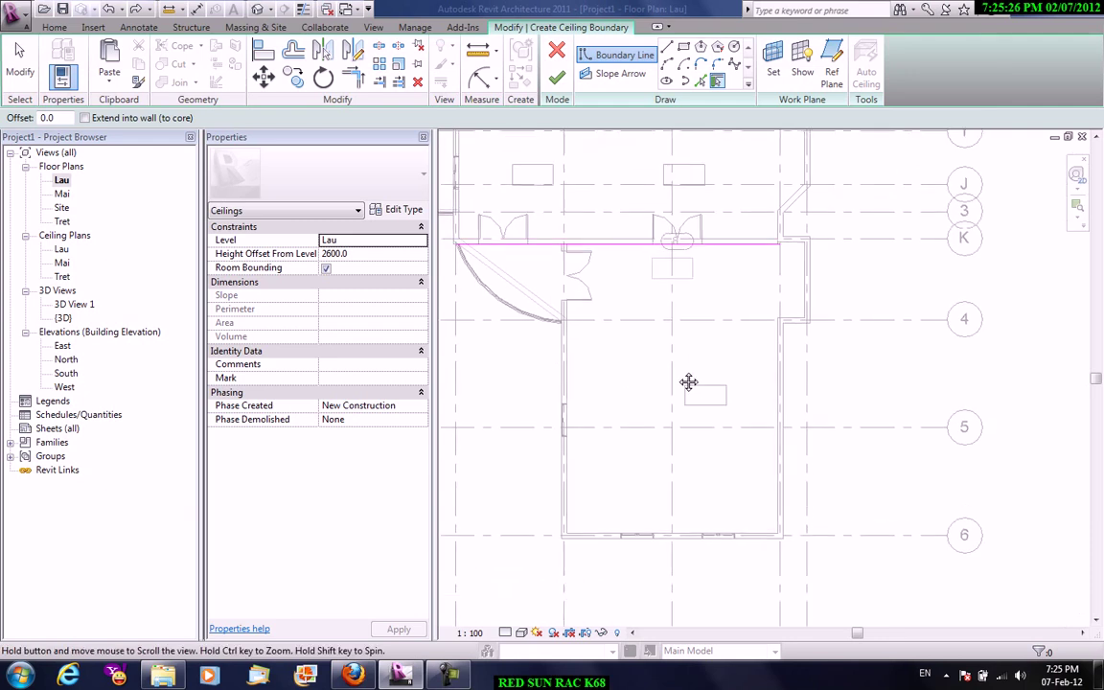
- Draw boundary lines around the lower room: 7800 bottom edge, stepped right side, 2800 edge, closed loop
{"action": "left_click", "coordinate": [668, 48]}
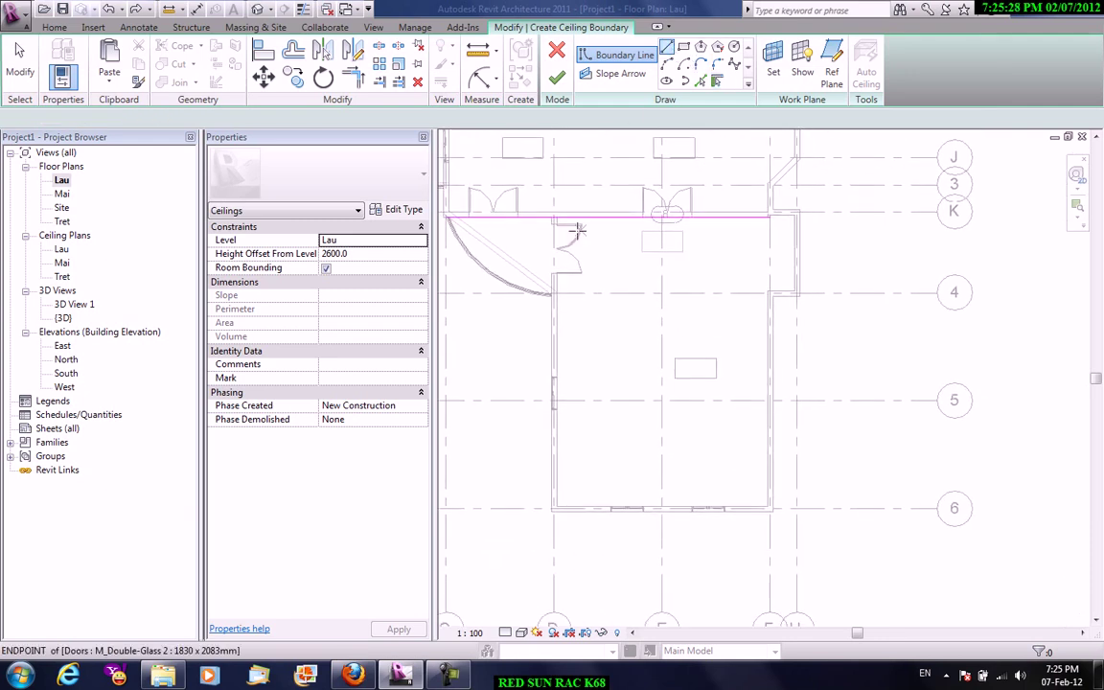
{"action": "scroll", "coordinate": [552, 215], "scroll_direction": "up", "scroll_amount": 2}
{"action": "scroll", "coordinate": [540, 210], "scroll_direction": "up", "scroll_amount": 2}
{"action": "left_click", "coordinate": [543, 207]}
{"action": "scroll", "coordinate": [592, 505], "scroll_direction": "down", "scroll_amount": 2}
{"action": "middle_click_drag", "start_coordinate": [592, 505], "coordinate": [584, 320]}
{"action": "scroll", "coordinate": [493, 358], "scroll_direction": "up", "scroll_amount": 2}
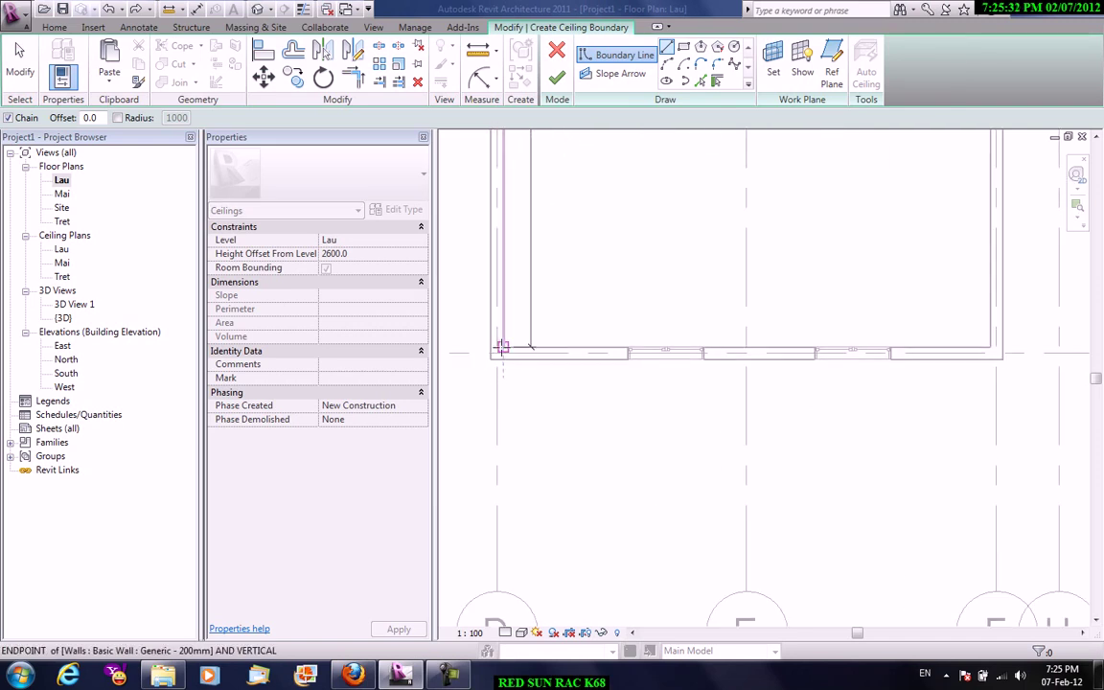
{"action": "left_click", "coordinate": [502, 347]}
{"action": "middle_click_drag", "start_coordinate": [882, 350], "coordinate": [777, 468]}
{"action": "left_click", "coordinate": [830, 472]}
{"action": "middle_click_drag", "start_coordinate": [815, 402], "coordinate": [759, 587]}
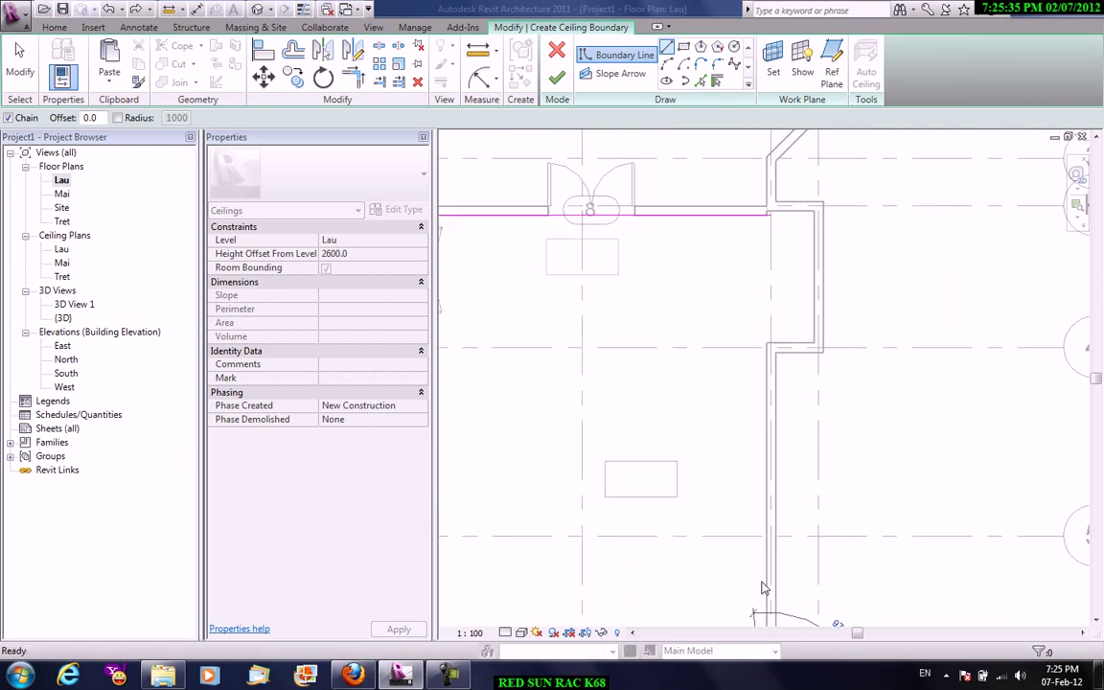
{"action": "left_click", "coordinate": [773, 335]}
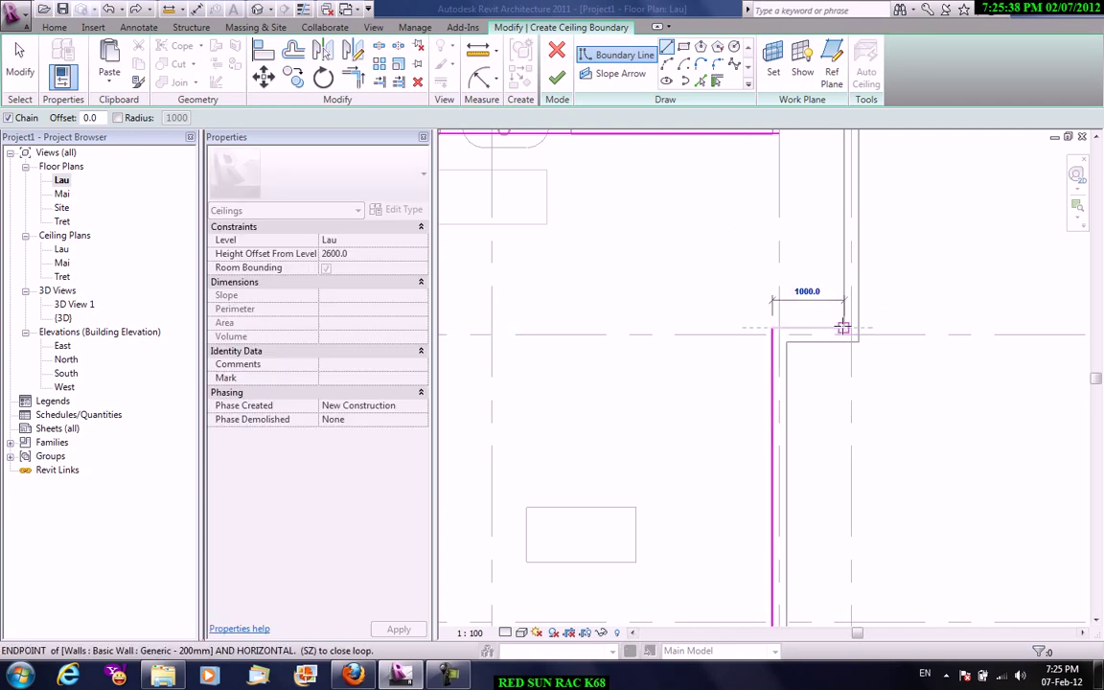
{"action": "left_click", "coordinate": [843, 327]}
{"action": "middle_click_drag", "start_coordinate": [843, 331], "coordinate": [838, 517]}
{"action": "left_click", "coordinate": [837, 291]}
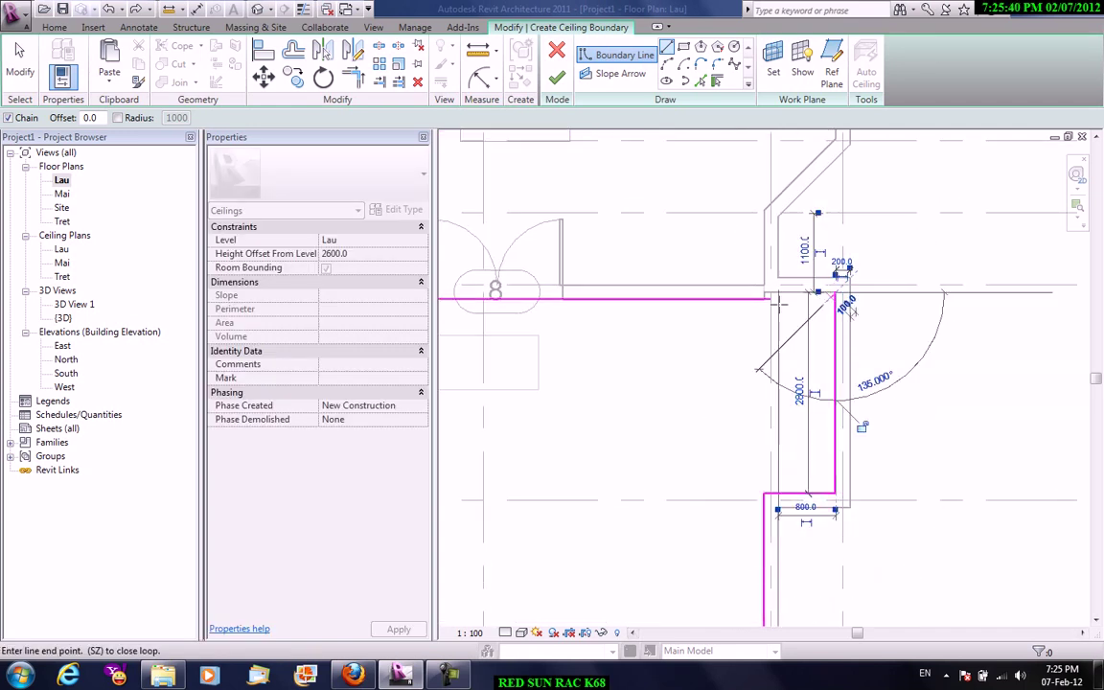
{"action": "scroll", "coordinate": [774, 299], "scroll_direction": "up", "scroll_amount": 3}
{"action": "scroll", "coordinate": [760, 286], "scroll_direction": "up", "scroll_amount": 2}
{"action": "left_click", "coordinate": [746, 285]}
{"action": "left_click", "coordinate": [744, 309]}
- End line drawing and trim the top and short vertical boundary lines into a clean corner
{"action": "right_click", "coordinate": [778, 281]}
{"action": "left_click", "coordinate": [794, 285]}
{"action": "right_click", "coordinate": [780, 285]}
{"action": "left_click", "coordinate": [805, 289]}
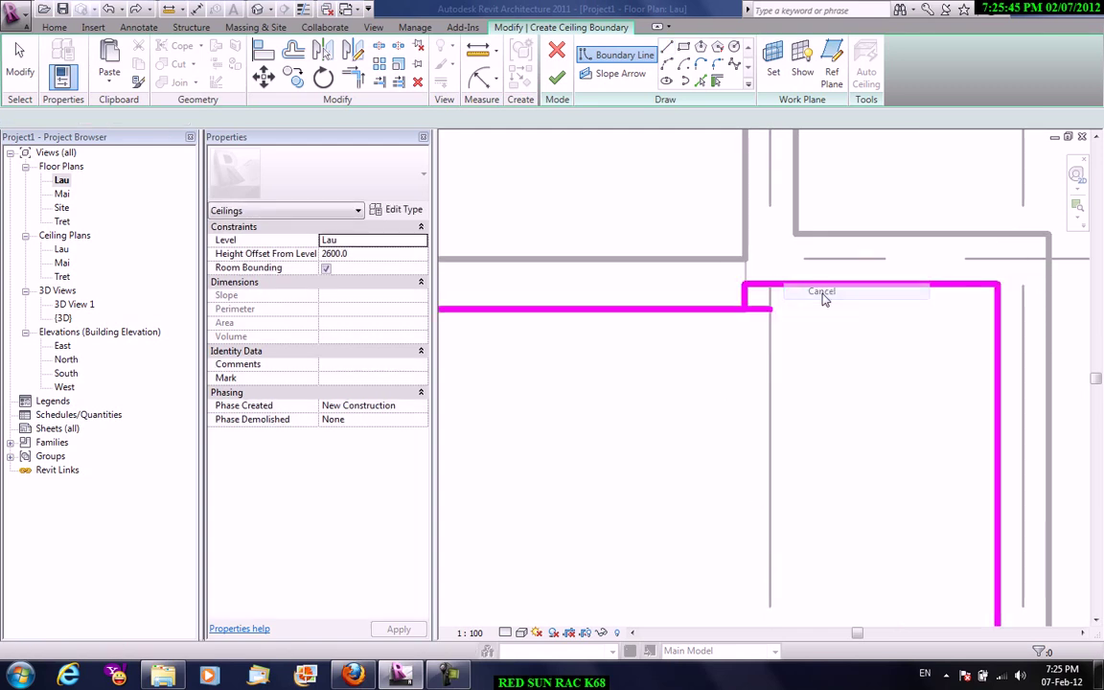
{"action": "key", "text": "t"}
{"action": "key", "text": "r"}
{"action": "left_click", "coordinate": [740, 308]}
{"action": "left_click", "coordinate": [735, 315]}
{"action": "scroll", "coordinate": [769, 315], "scroll_direction": "up", "scroll_amount": 2}
{"action": "middle_click_drag", "start_coordinate": [769, 315], "coordinate": [778, 189]}
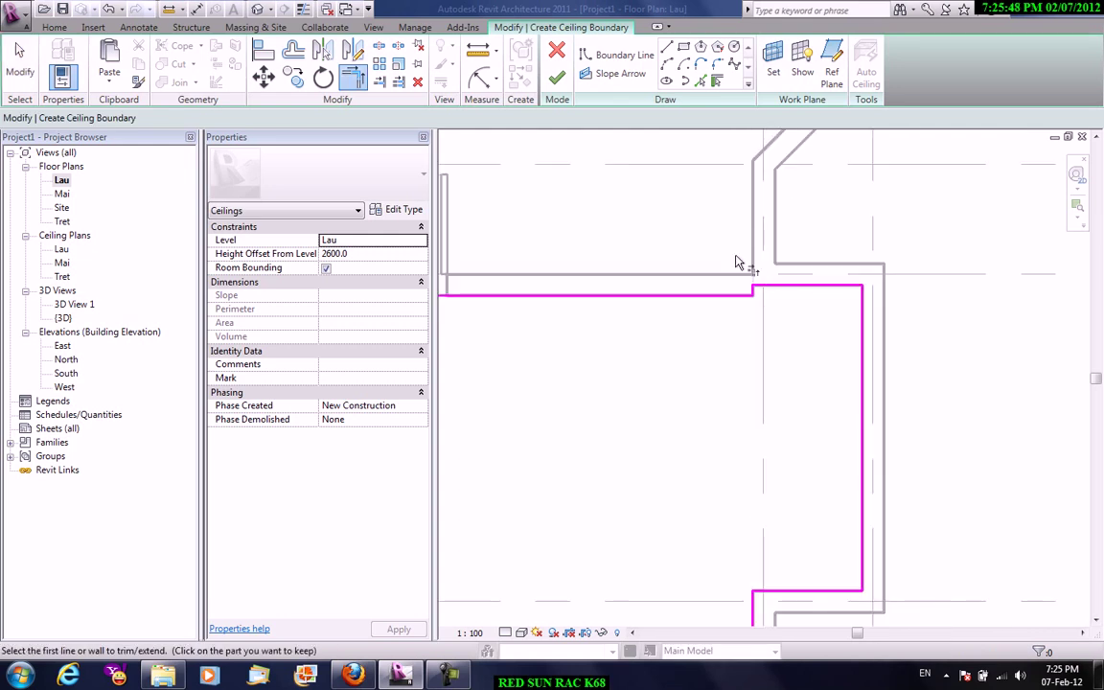
- Fix the open boundary flagged on finishing, trim again, and finish the 86.26 m² ceiling
{"action": "left_click", "coordinate": [557, 78]}
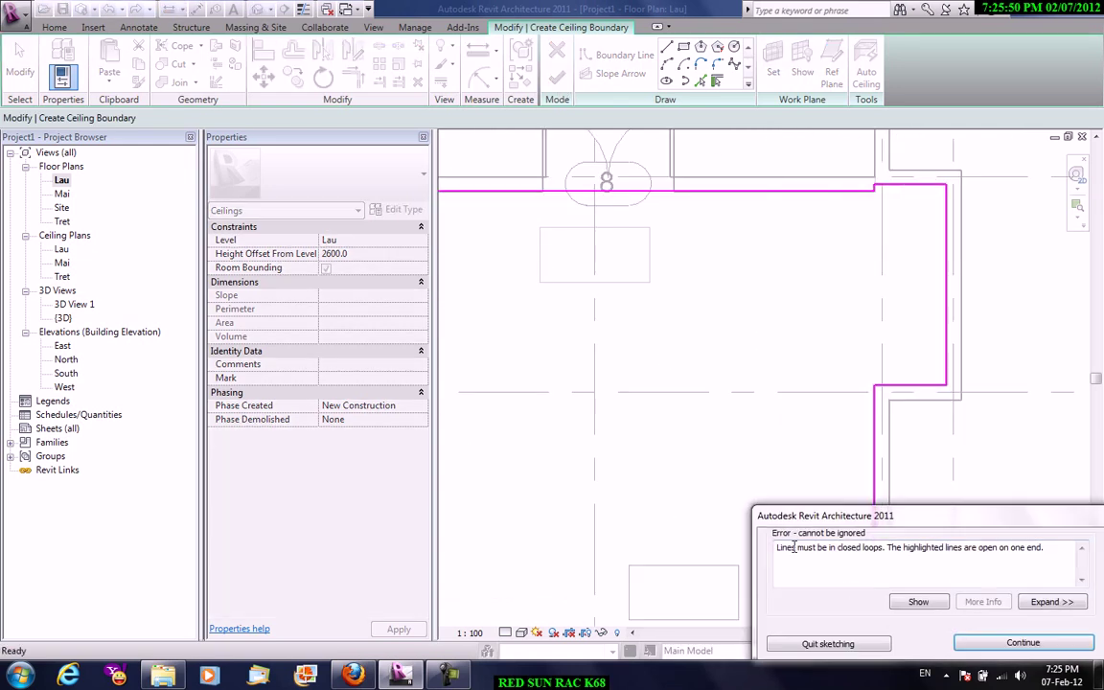
{"action": "left_click", "coordinate": [918, 602]}
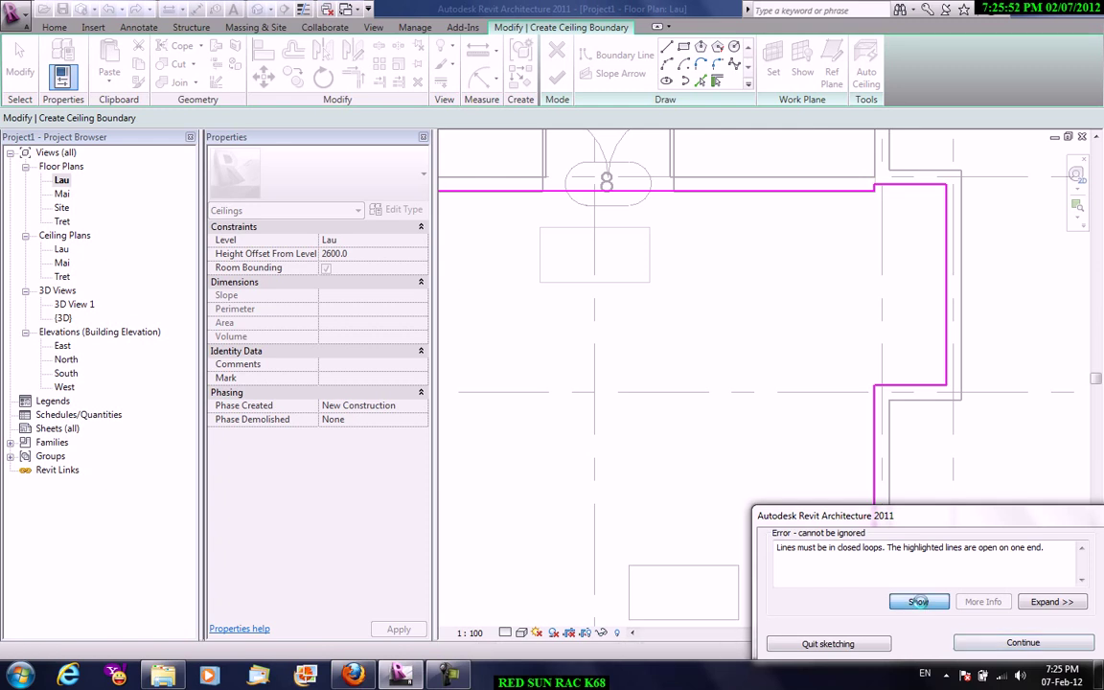
{"action": "left_click", "coordinate": [1007, 652]}
{"action": "scroll", "coordinate": [729, 278], "scroll_direction": "up", "scroll_amount": 5}
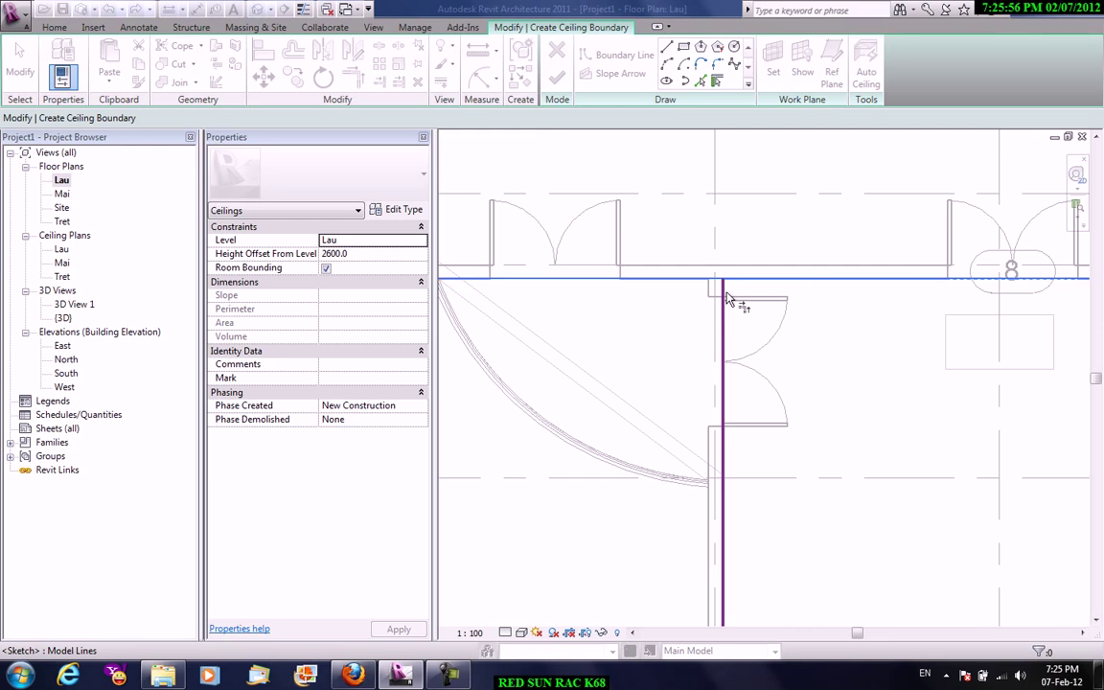
{"action": "key", "text": "t"}
{"action": "key", "text": "r"}
{"action": "scroll", "coordinate": [726, 300], "scroll_direction": "down", "scroll_amount": 3}
{"action": "scroll", "coordinate": [784, 400], "scroll_direction": "down", "scroll_amount": 2}
{"action": "scroll", "coordinate": [604, 167], "scroll_direction": "down", "scroll_amount": 2}
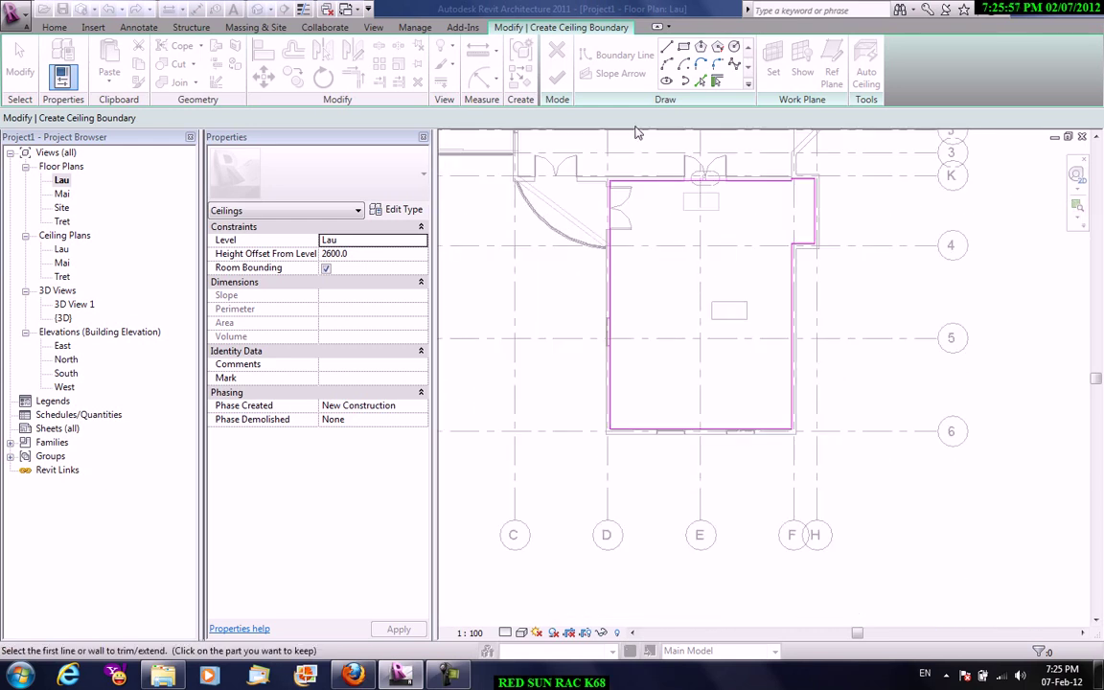
{"action": "left_click", "coordinate": [563, 83]}
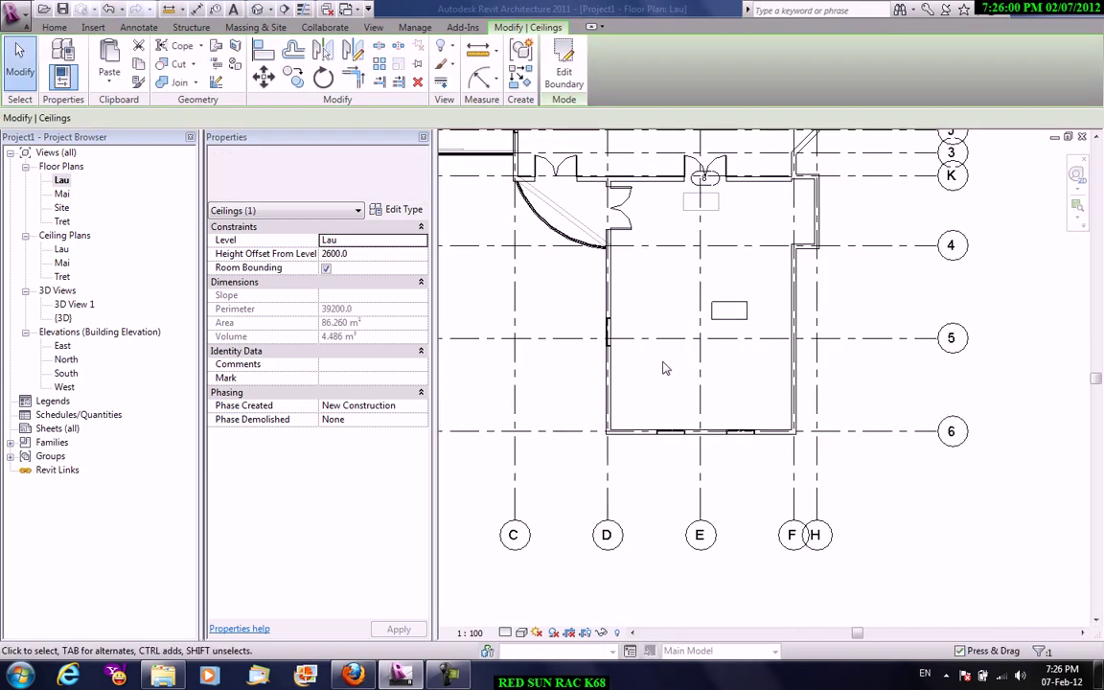
- Open 3D View 1, clear the ceiling selection, and switch the visual style to Hidden Line
{"action": "double_click", "coordinate": [75, 304]}
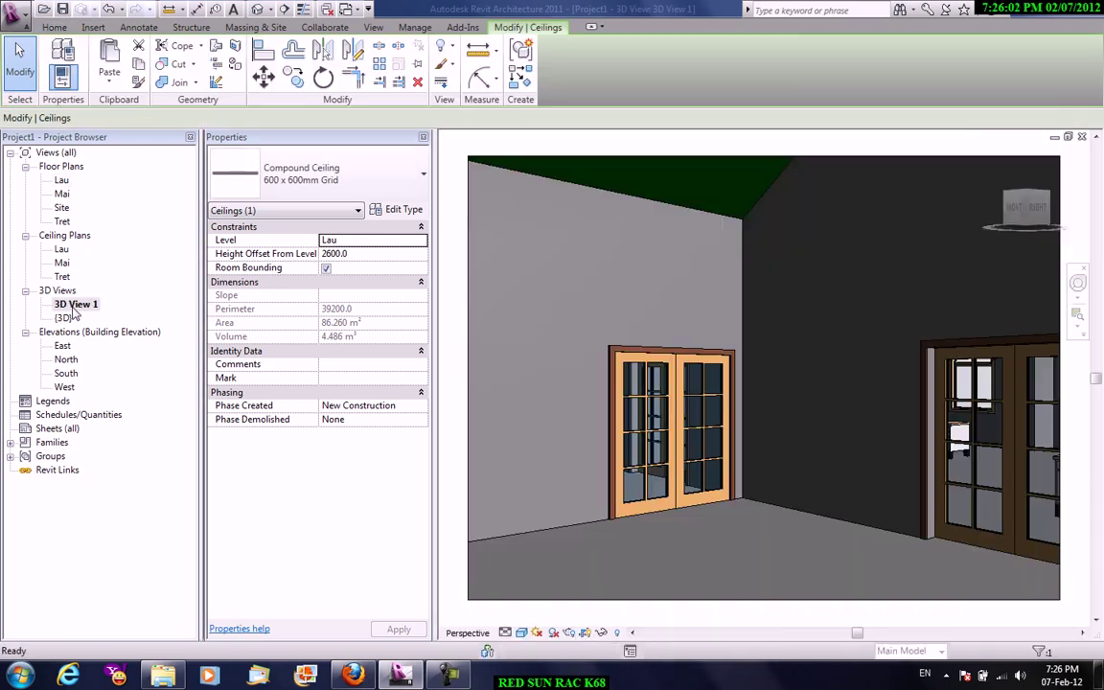
{"action": "key", "text": "Escape"}
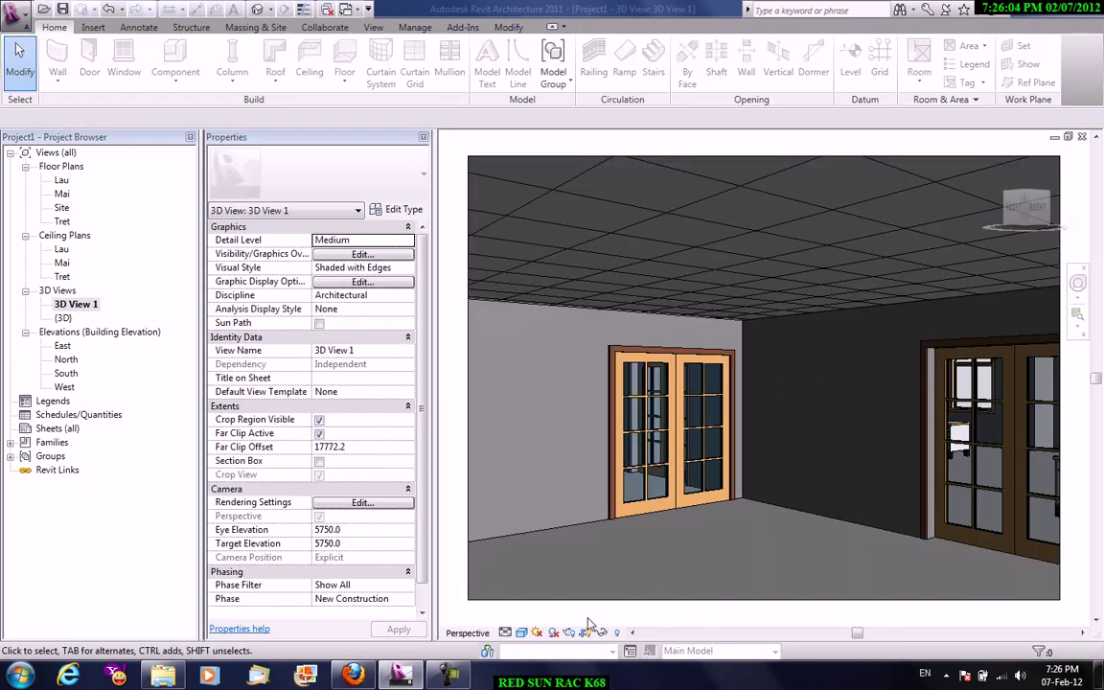
{"action": "left_click", "coordinate": [520, 632]}
{"action": "left_click", "coordinate": [525, 508]}
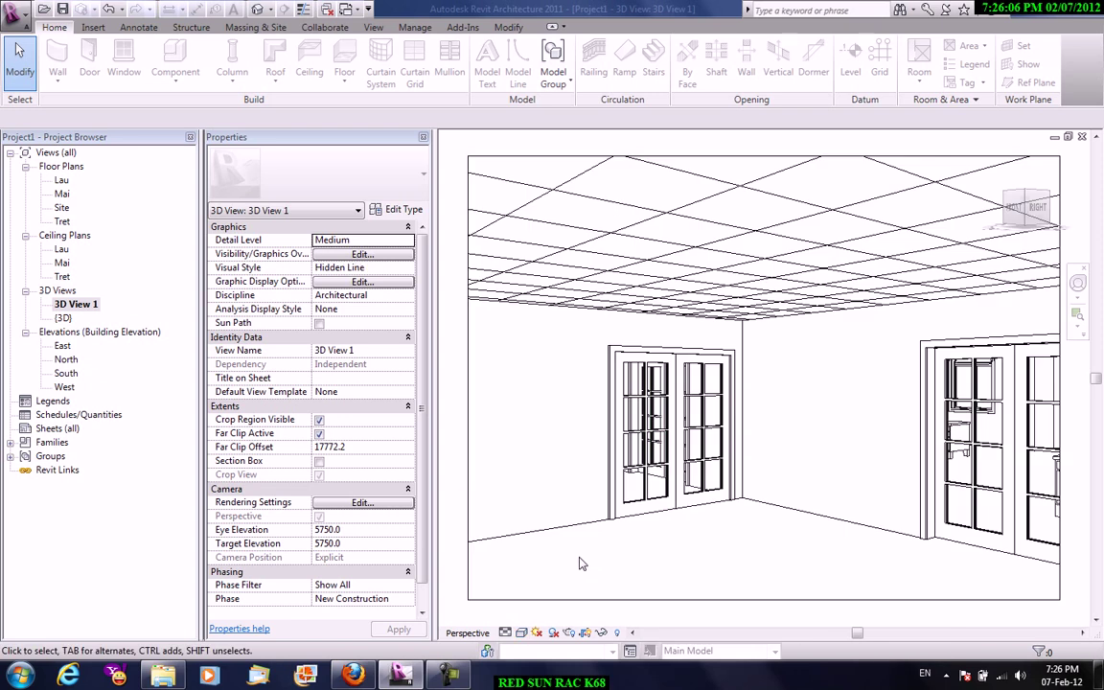
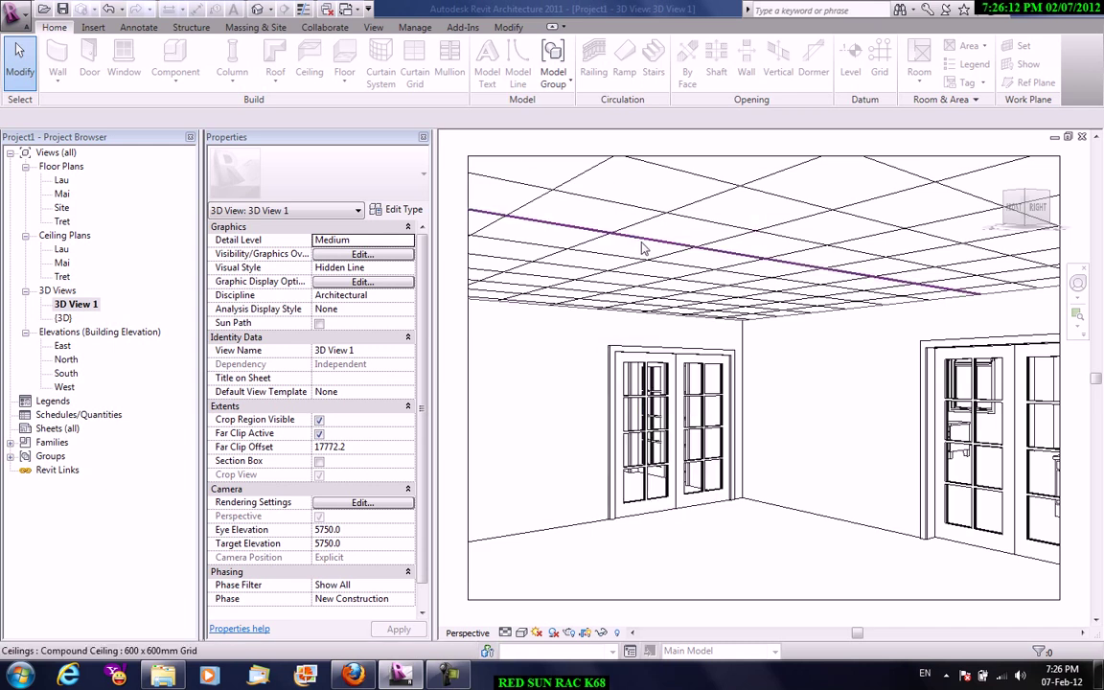
- Open the default 3D view of the house
{"action": "scroll", "coordinate": [712, 267], "scroll_direction": "down", "scroll_amount": 3}
{"action": "scroll", "coordinate": [711, 268], "scroll_direction": "up", "scroll_amount": 2}
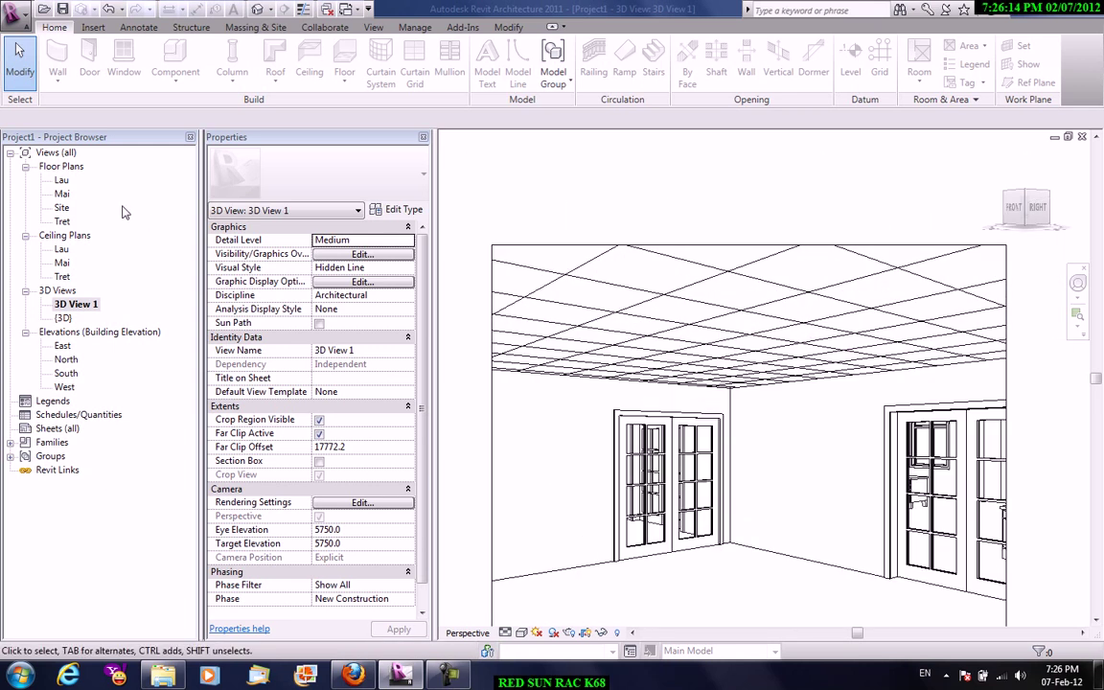
{"action": "double_click", "coordinate": [64, 182]}
{"action": "scroll", "coordinate": [759, 377], "scroll_direction": "down", "scroll_amount": 3}
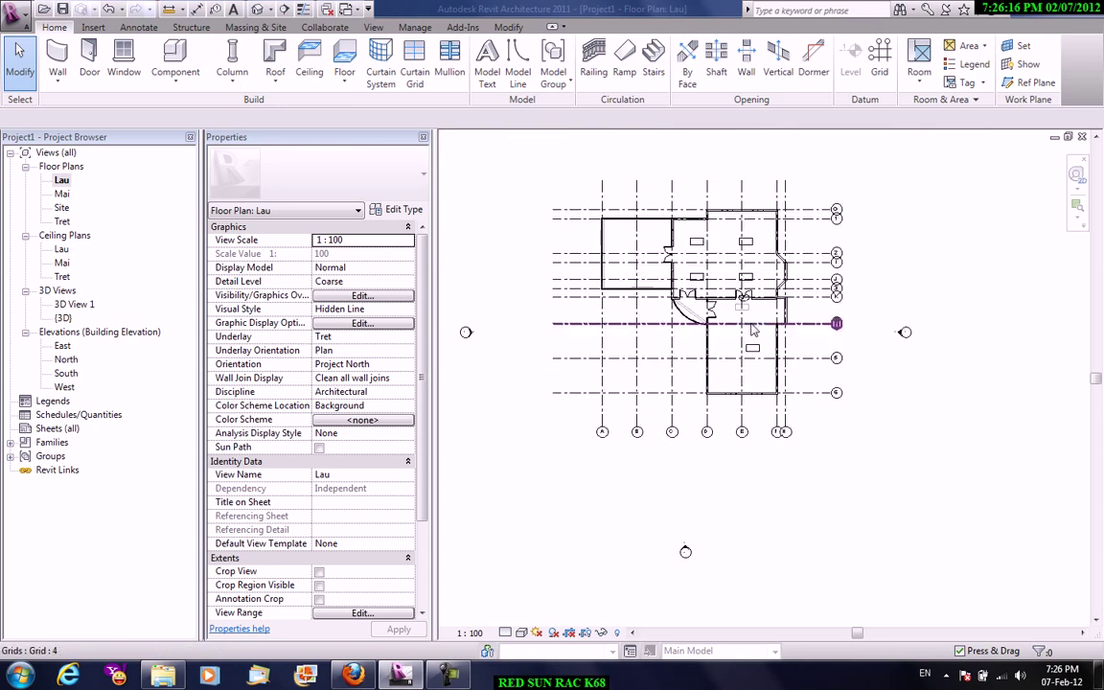
{"action": "left_click", "coordinate": [373, 27]}
{"action": "left_click", "coordinate": [370, 76]}
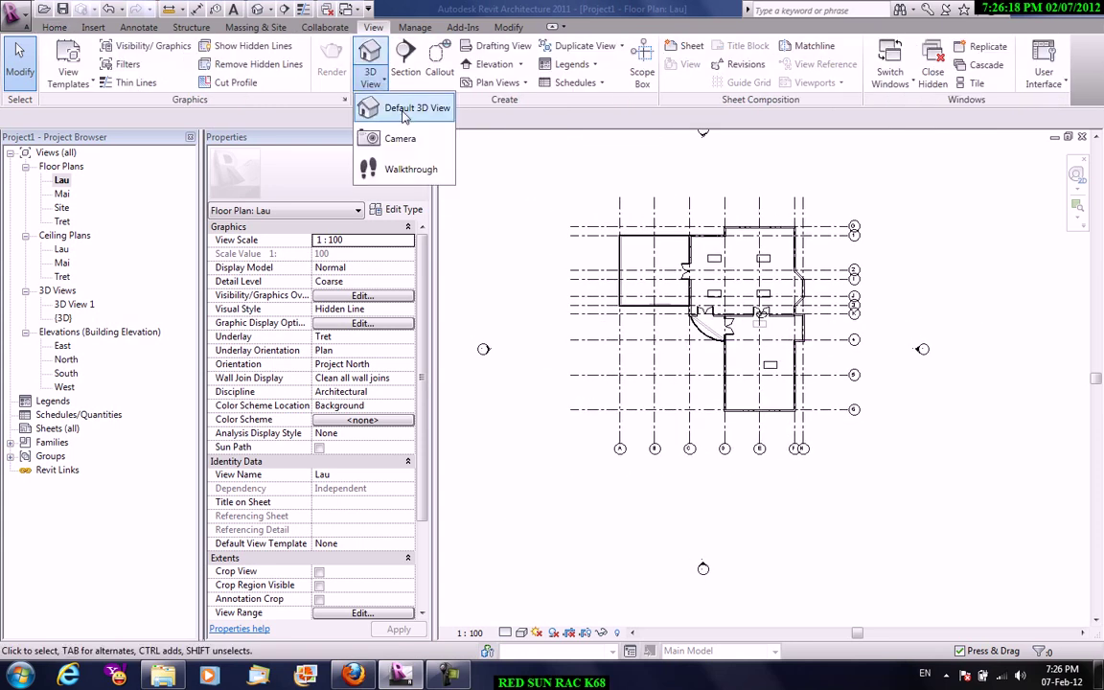
{"action": "left_click", "coordinate": [394, 106]}
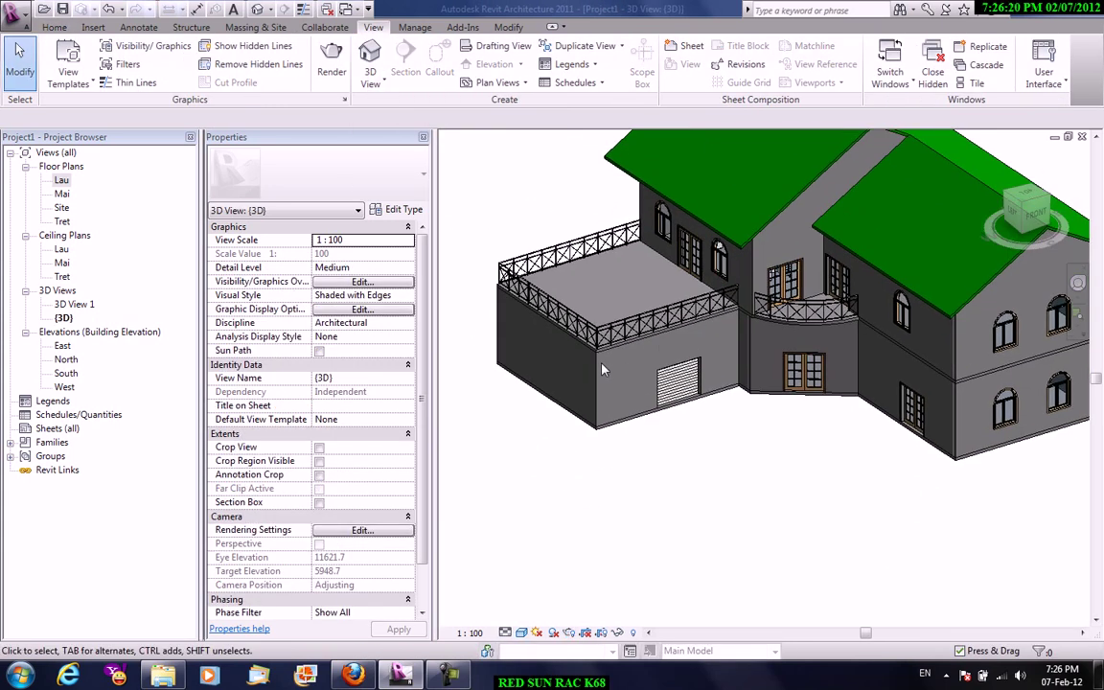
- Change the lower wall below the terrace to Curtain Wall: Storefront and orbit to inspect it
{"action": "left_click", "coordinate": [543, 330]}
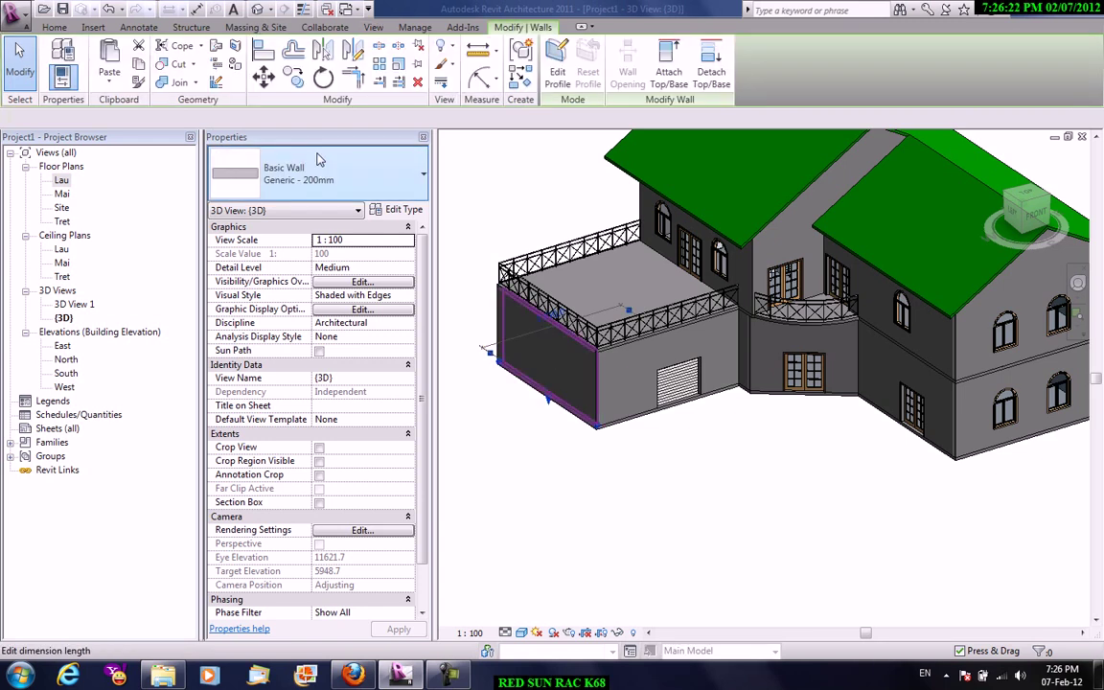
{"action": "left_click", "coordinate": [313, 168]}
{"action": "scroll", "coordinate": [328, 384], "scroll_direction": "down", "scroll_amount": 5}
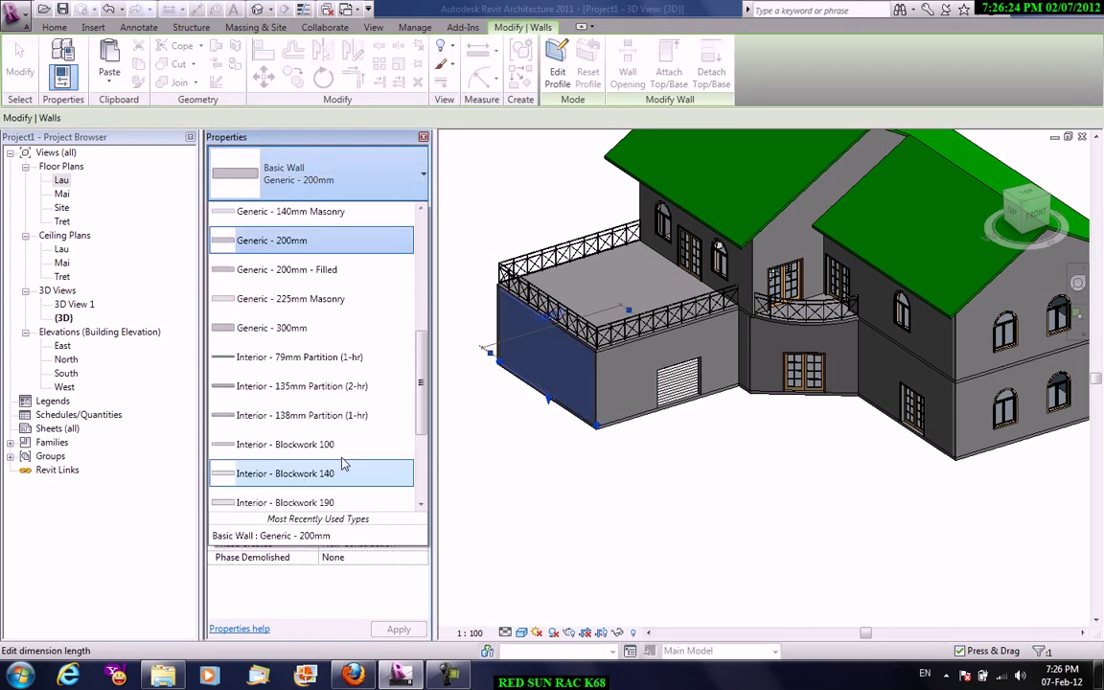
{"action": "scroll", "coordinate": [316, 431], "scroll_direction": "down", "scroll_amount": 5}
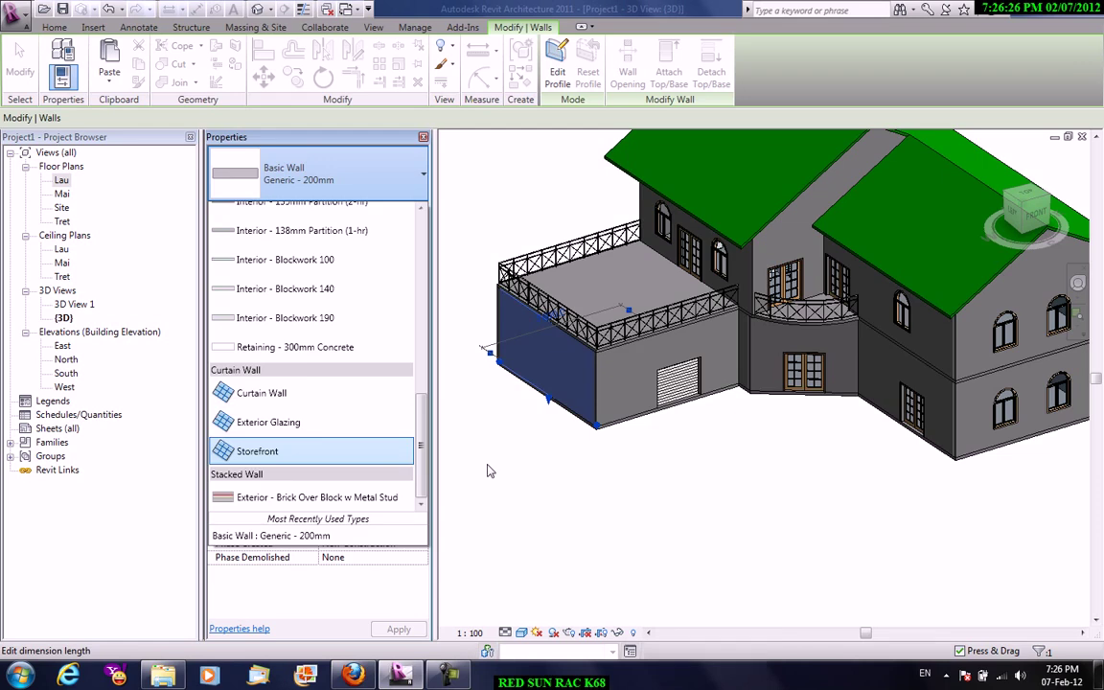
{"action": "left_click", "coordinate": [486, 470]}
{"action": "left_click", "coordinate": [582, 498]}
{"action": "mouse_move", "coordinate": [581, 498]}
{"action": "middle_mouse_down", "text": "shift"}
{"action": "mouse_move", "coordinate": [707, 397]}
{"action": "mouse_move", "coordinate": [671, 420]}
{"action": "middle_mouse_up", "text": "shift"}
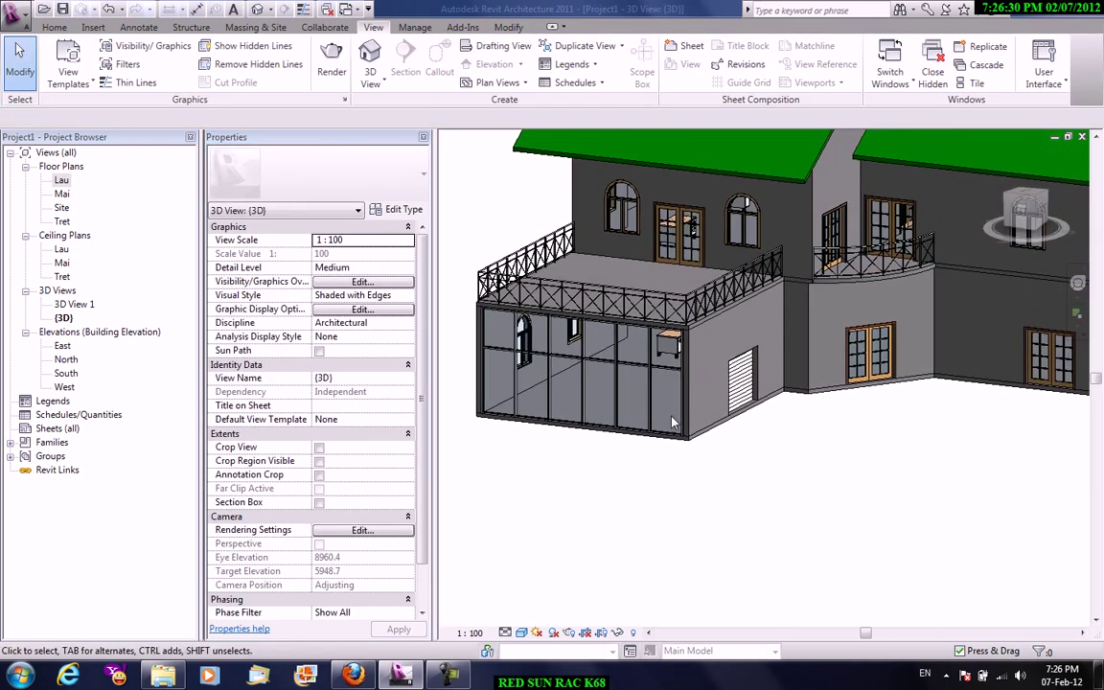
- Select all Generic - 200mm wall instances in the entire project
{"action": "left_click", "coordinate": [686, 403]}
{"action": "right_click", "coordinate": [690, 402]}
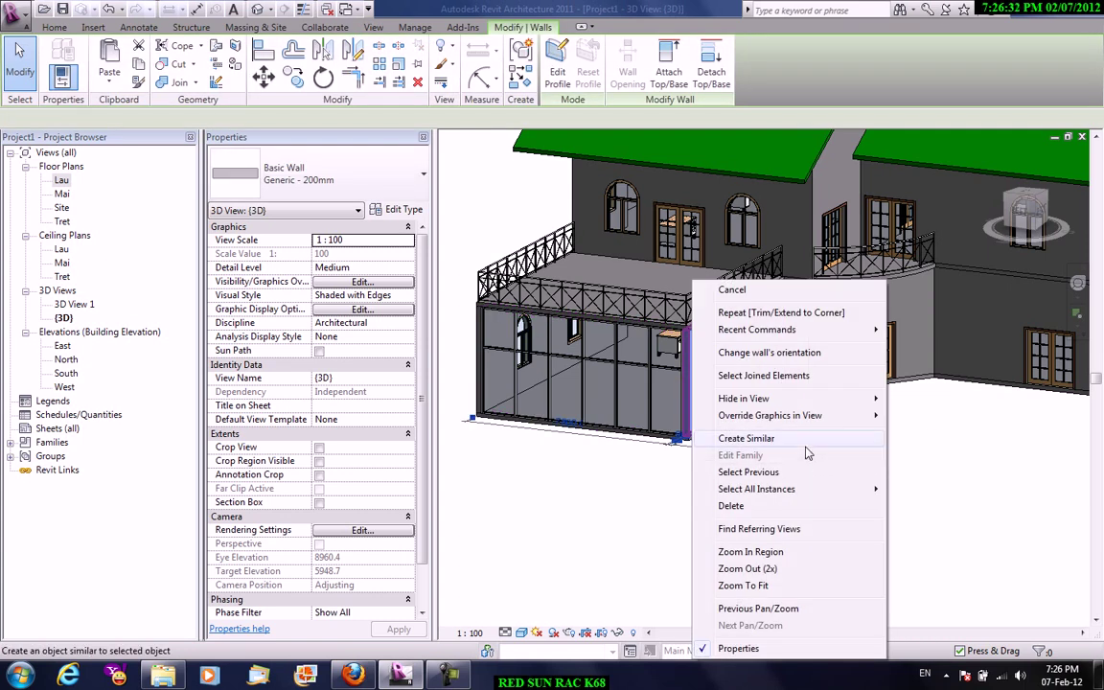
{"action": "left_click", "coordinate": [920, 506]}
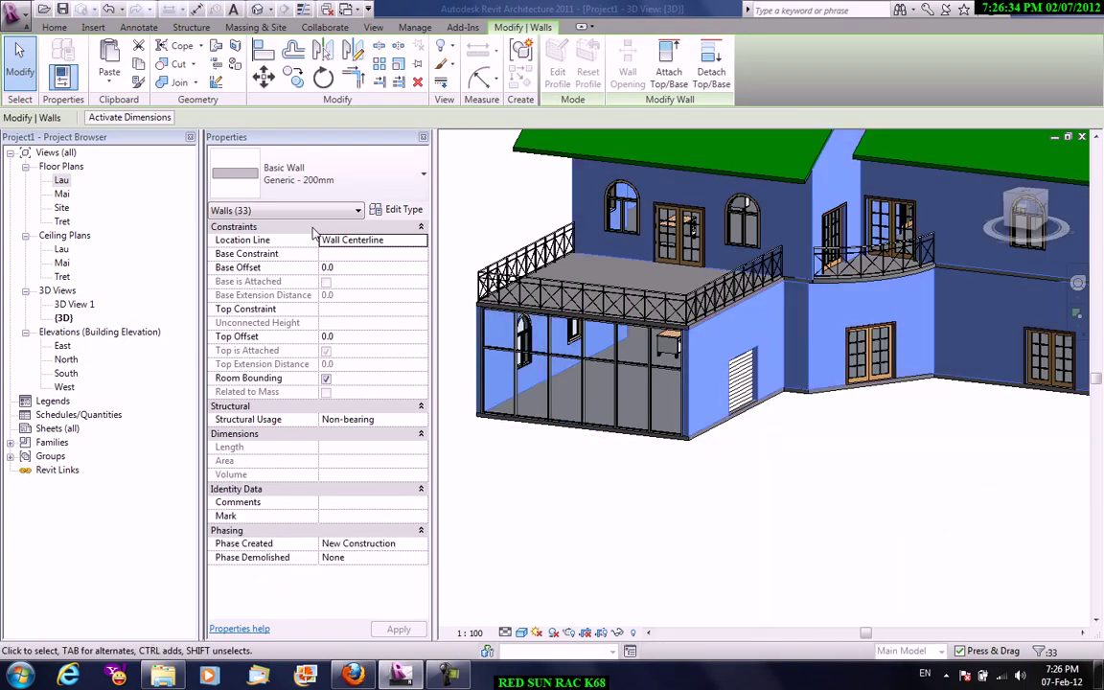
- Switch the selected walls to Generic - 140mm Masonry and view the whole house
{"action": "left_click", "coordinate": [326, 191]}
{"action": "scroll", "coordinate": [374, 335], "scroll_direction": "up", "scroll_amount": 1}
{"action": "scroll", "coordinate": [378, 383], "scroll_direction": "up", "scroll_amount": 2}
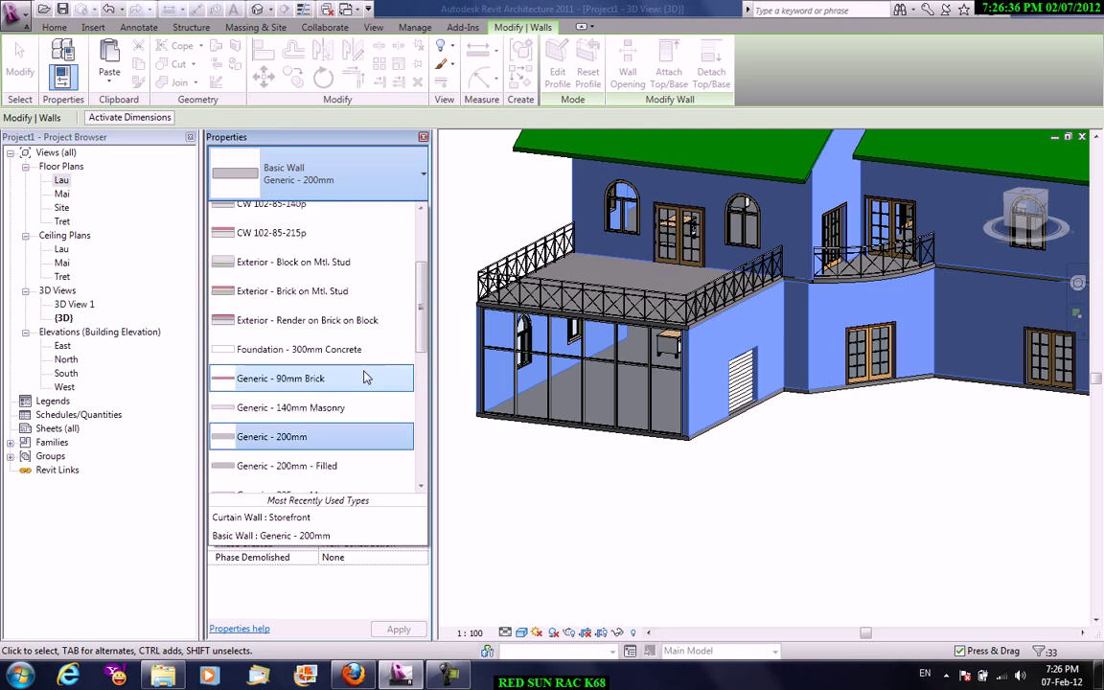
{"action": "scroll", "coordinate": [364, 377], "scroll_direction": "up", "scroll_amount": 3}
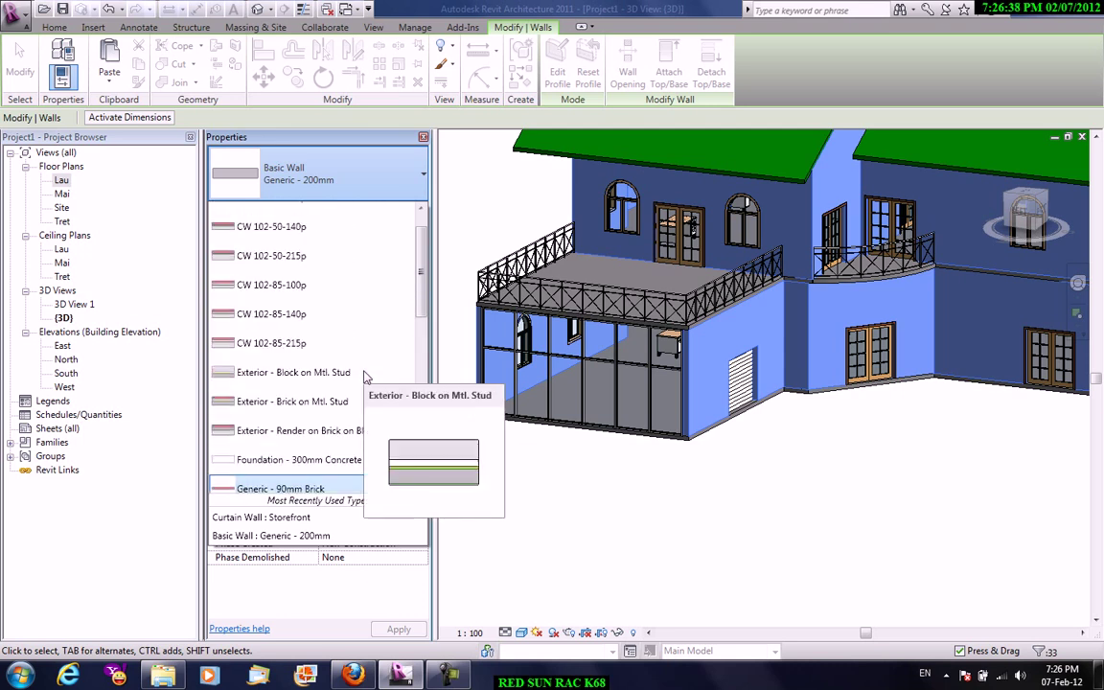
{"action": "scroll", "coordinate": [367, 365], "scroll_direction": "up", "scroll_amount": 1}
{"action": "scroll", "coordinate": [367, 362], "scroll_direction": "down", "scroll_amount": 2}
{"action": "scroll", "coordinate": [369, 361], "scroll_direction": "down", "scroll_amount": 2}
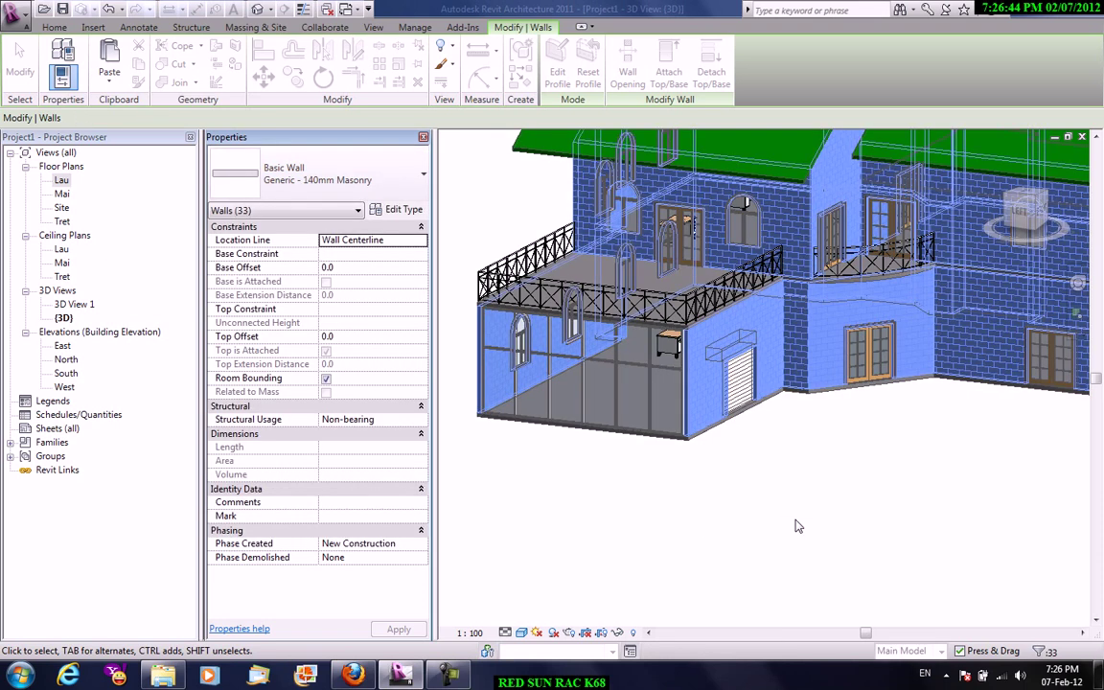
{"action": "left_click", "coordinate": [794, 523]}
{"action": "scroll", "coordinate": [792, 470], "scroll_direction": "up", "scroll_amount": 2}
{"action": "scroll", "coordinate": [791, 469], "scroll_direction": "down", "scroll_amount": 1}
{"action": "mouse_move", "coordinate": [811, 594]}
{"action": "middle_mouse_down"}
{"action": "mouse_move", "coordinate": [860, 574]}
{"action": "mouse_move", "coordinate": [732, 513]}
{"action": "middle_mouse_up"}
{"action": "scroll", "coordinate": [842, 541], "scroll_direction": "down", "scroll_amount": 2}
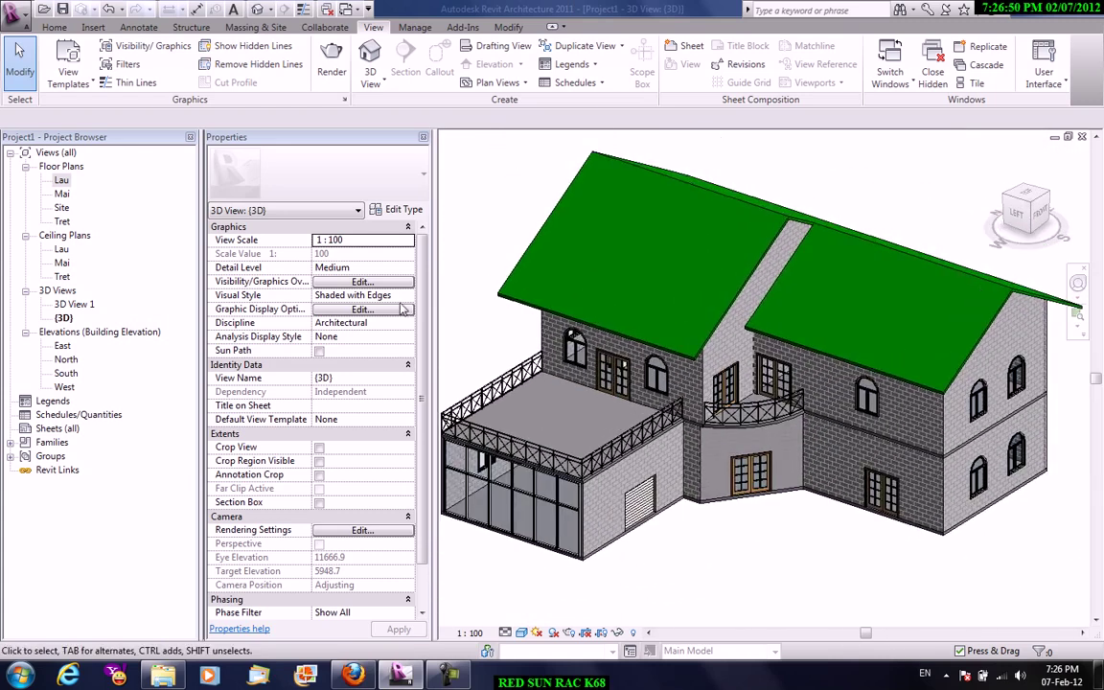
- In the Tret floor plan, draw a diagonal section from near grid 6 to the upper right
{"action": "double_click", "coordinate": [61, 180]}
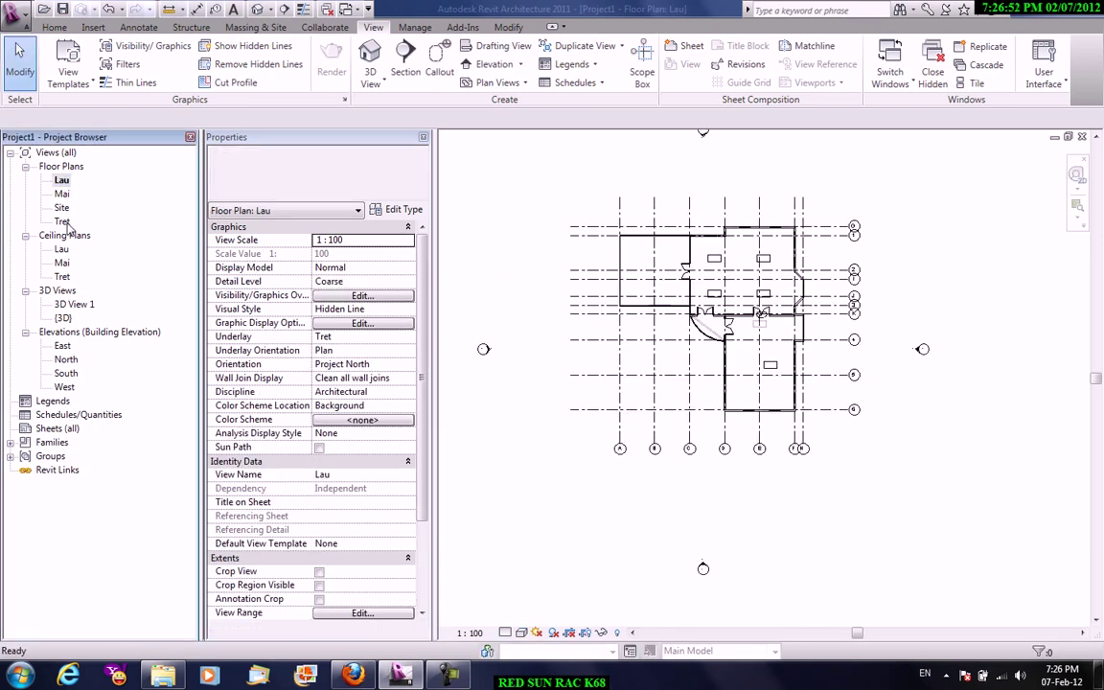
{"action": "double_click", "coordinate": [62, 221]}
{"action": "scroll", "coordinate": [998, 444], "scroll_direction": "down", "scroll_amount": 3}
{"action": "scroll", "coordinate": [998, 444], "scroll_direction": "up", "scroll_amount": 3}
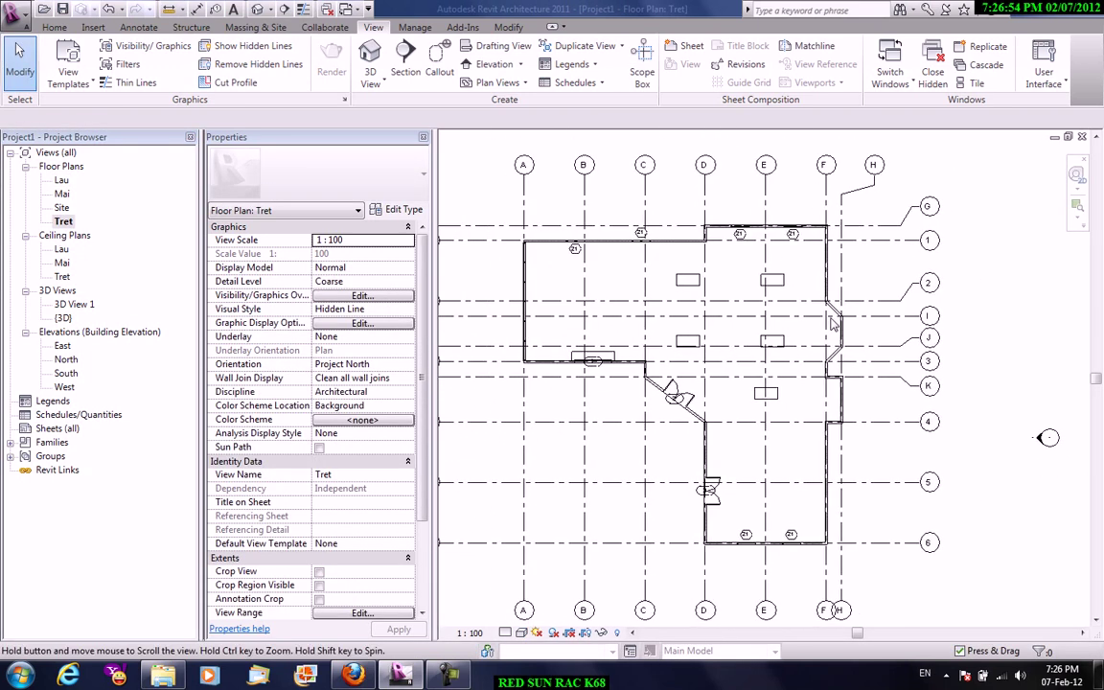
{"action": "left_click", "coordinate": [406, 67]}
{"action": "left_click", "coordinate": [454, 563]}
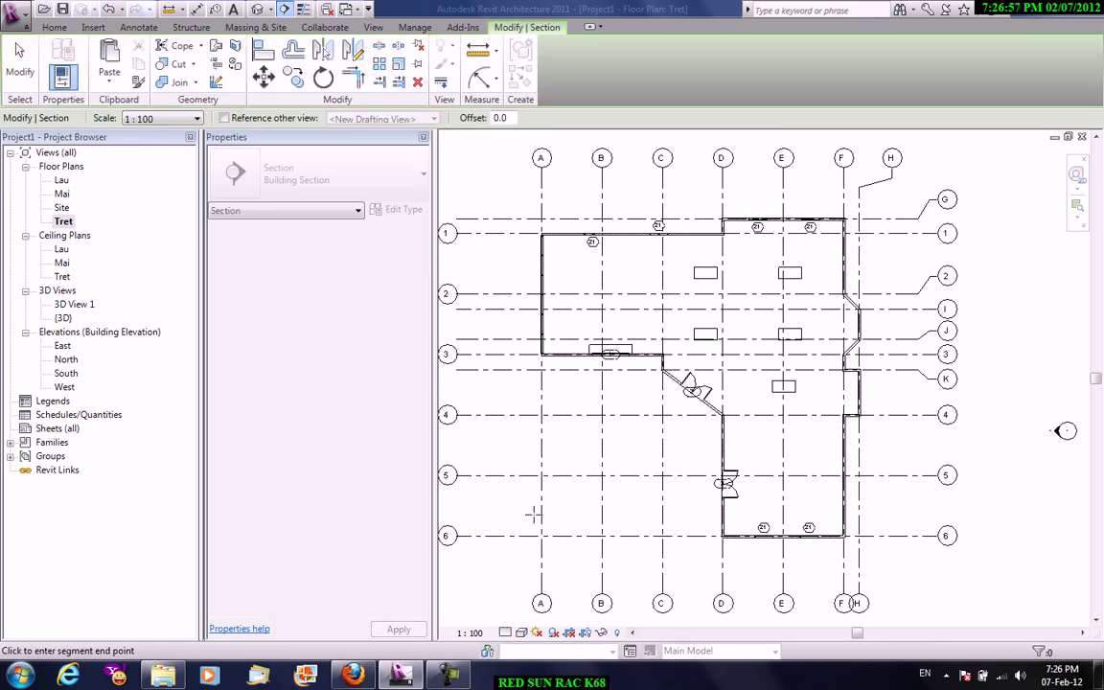
{"action": "left_click", "coordinate": [1010, 146]}
- Split the section line into jogs near grids F and J, then go to Section 1
{"action": "left_click", "coordinate": [823, 287]}
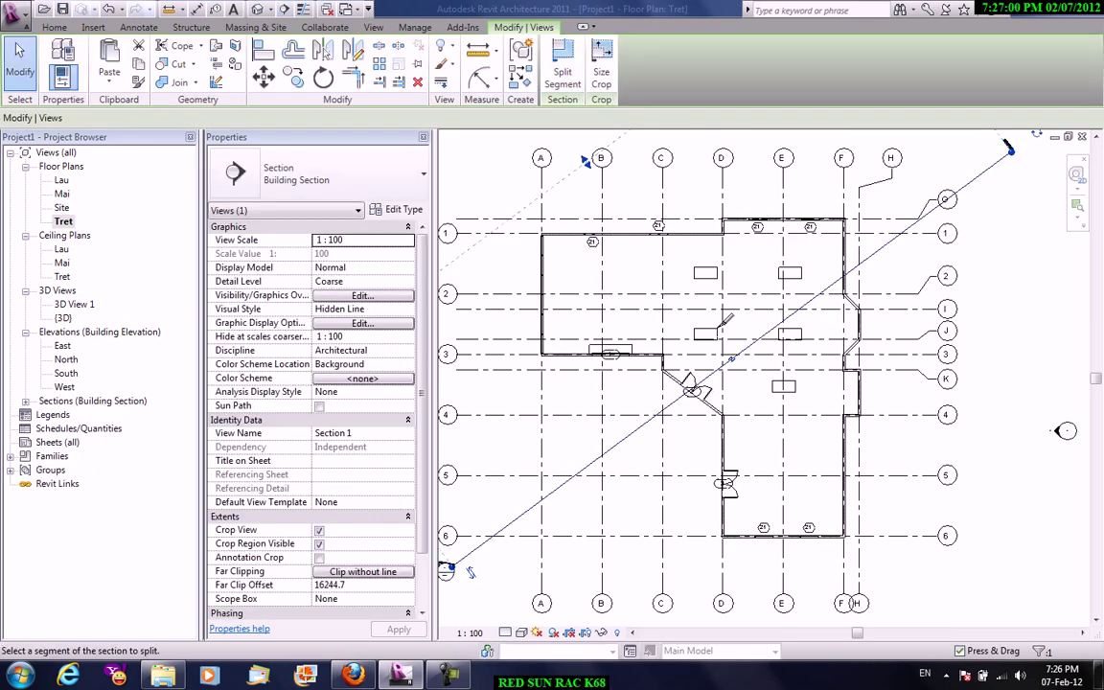
{"action": "left_click", "coordinate": [731, 359]}
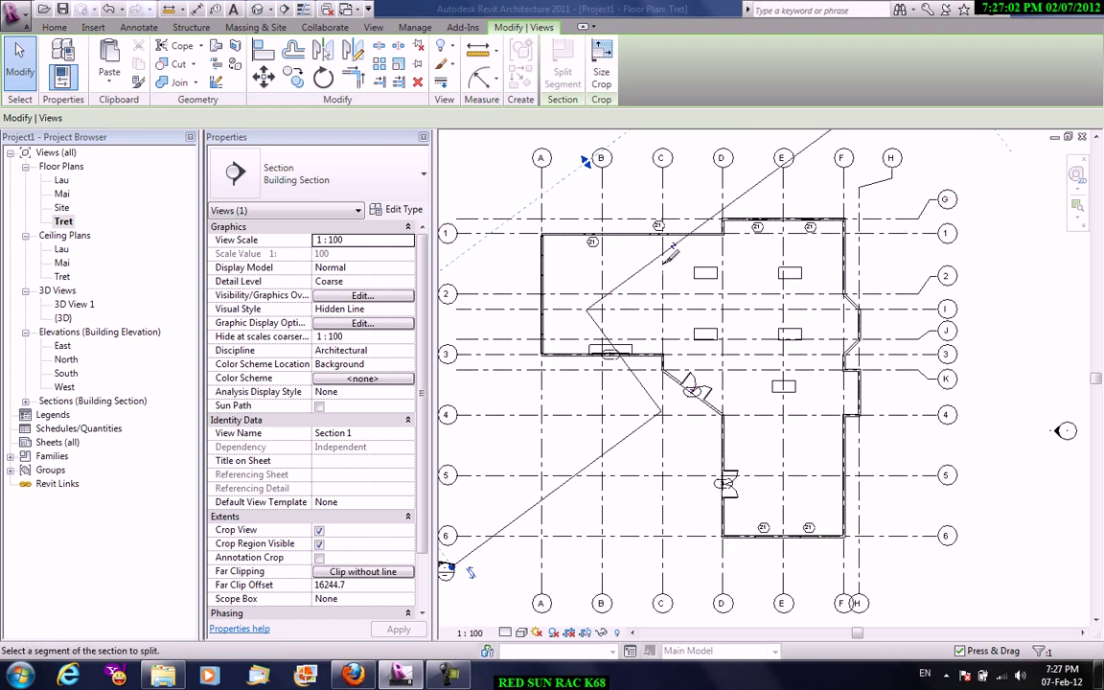
{"action": "left_click", "coordinate": [840, 349]}
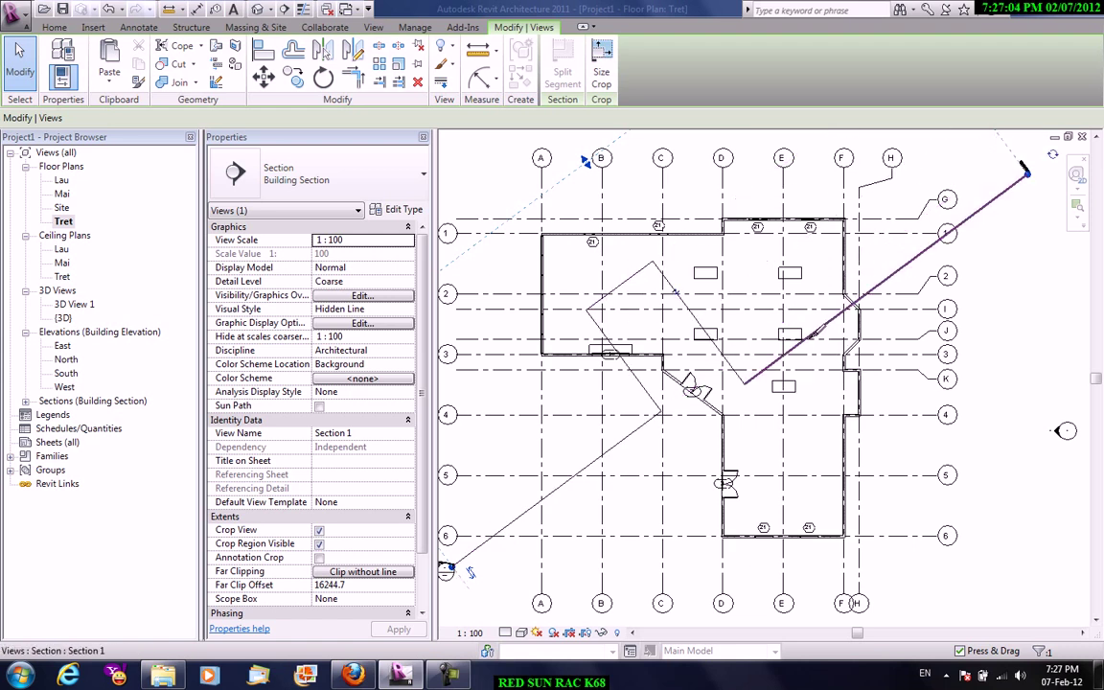
{"action": "left_click", "coordinate": [990, 384]}
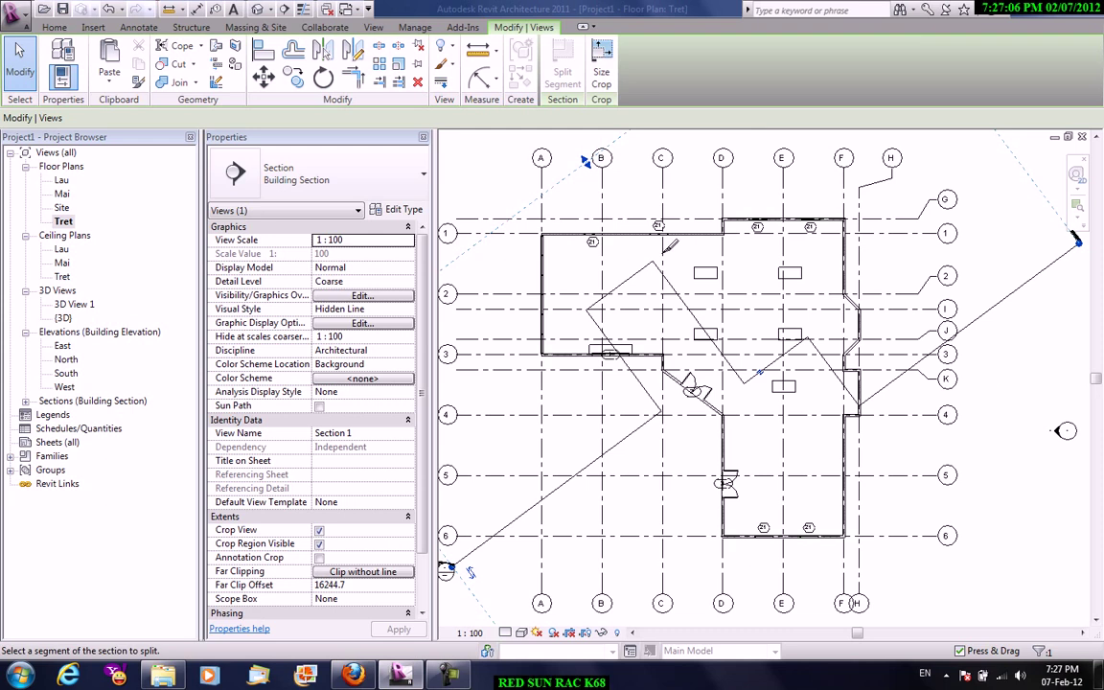
{"action": "right_click", "coordinate": [661, 320]}
{"action": "left_click", "coordinate": [698, 330]}
{"action": "right_click", "coordinate": [697, 322]}
{"action": "left_click", "coordinate": [729, 330]}
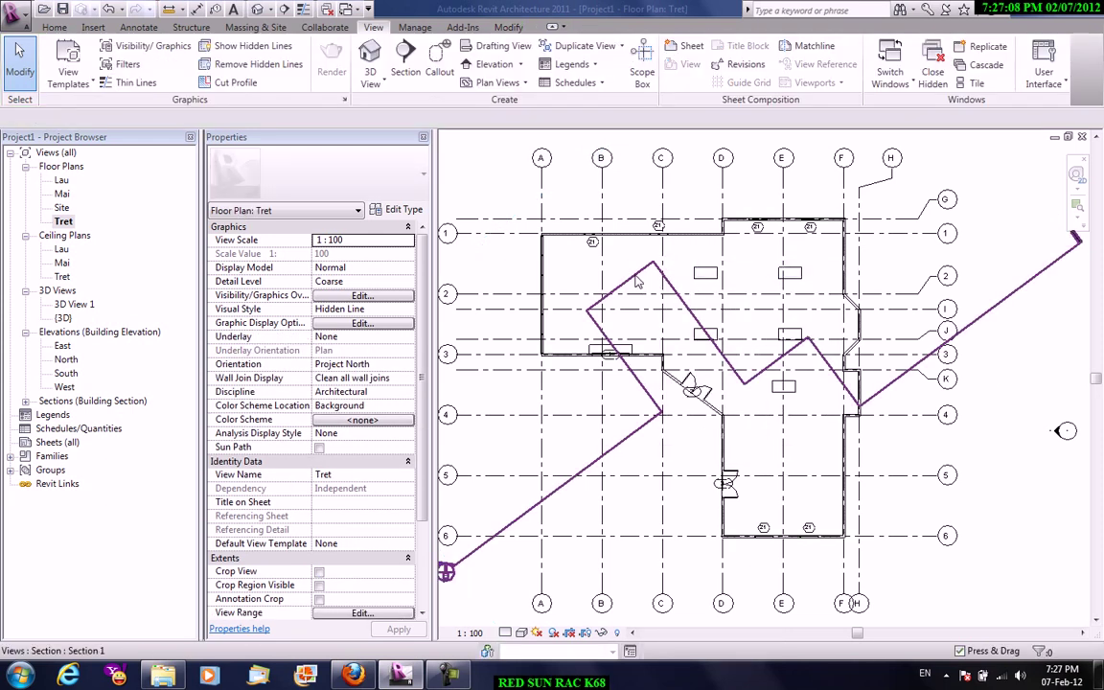
{"action": "right_click", "coordinate": [638, 280]}
{"action": "left_click", "coordinate": [640, 326]}
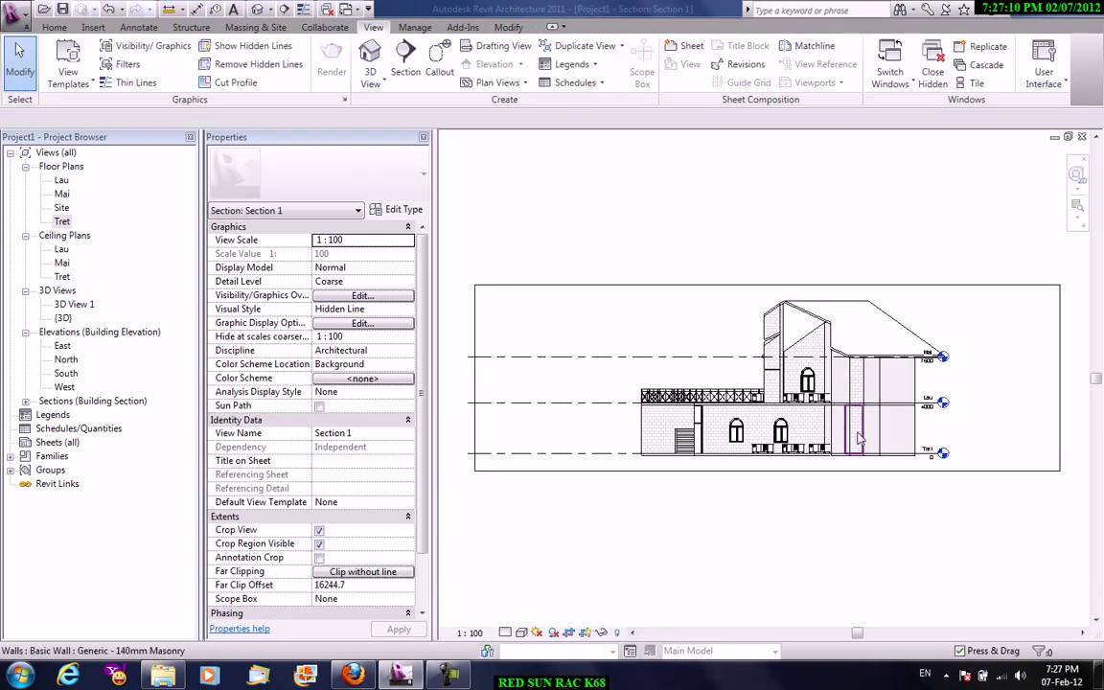
- Draw a callout around the railing in Section 1 and open the Callout of Section 1 view
{"action": "scroll", "coordinate": [860, 438], "scroll_direction": "up", "scroll_amount": 4}
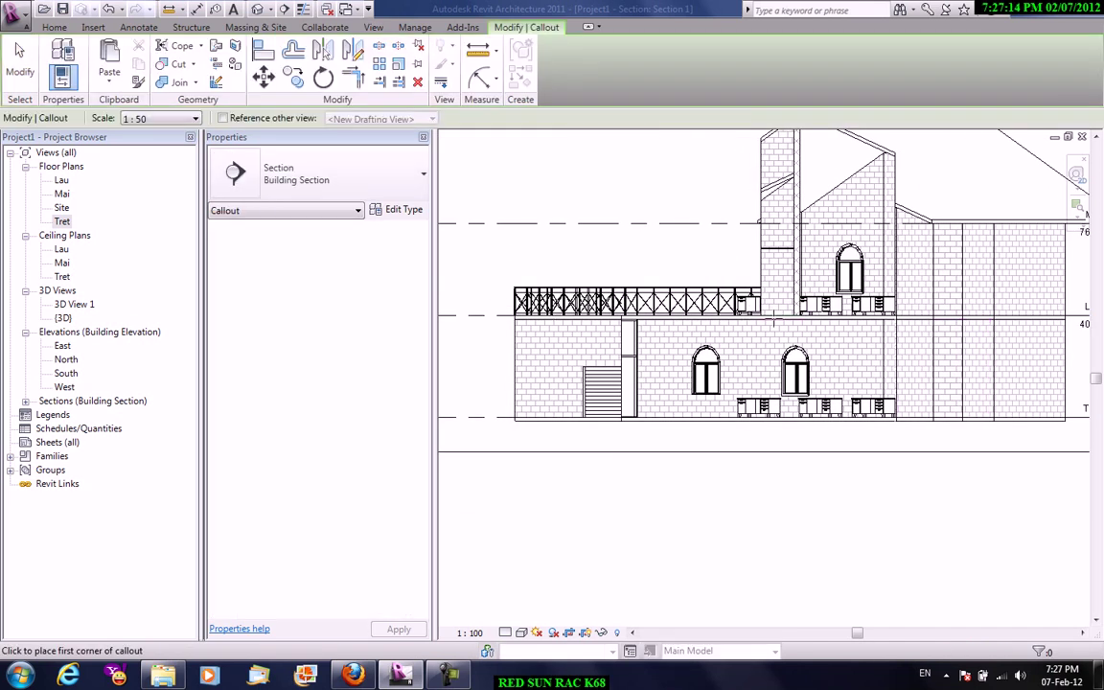
{"action": "left_click", "coordinate": [788, 271]}
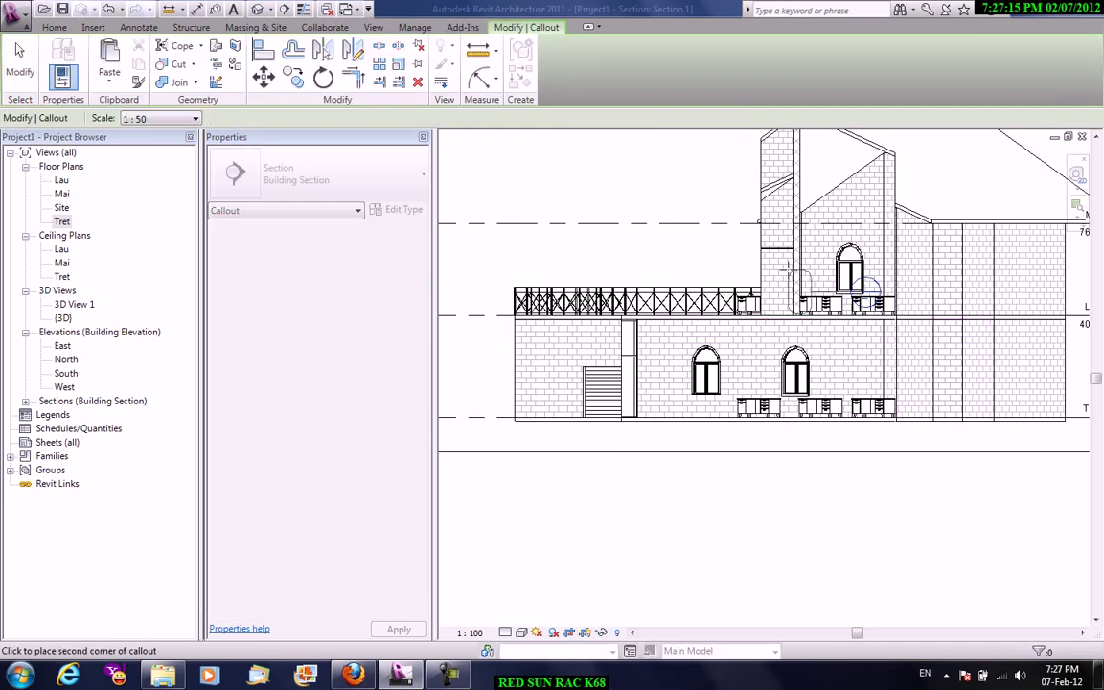
{"action": "left_click", "coordinate": [717, 274]}
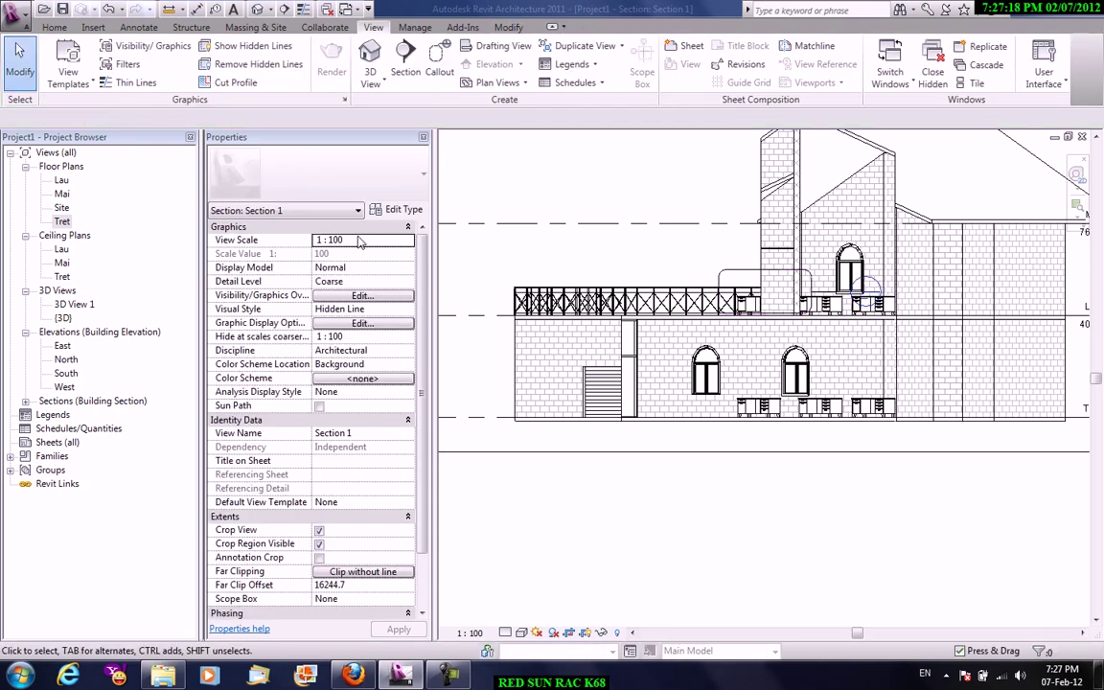
{"action": "left_click", "coordinate": [359, 241]}
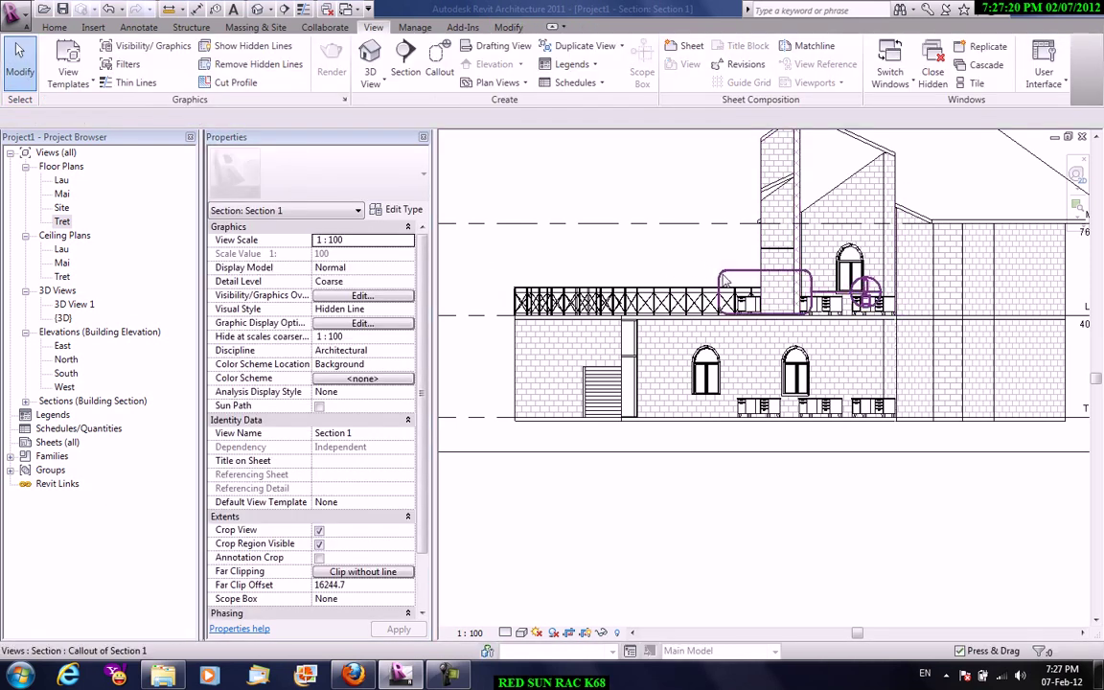
{"action": "right_click", "coordinate": [723, 266]}
{"action": "left_click", "coordinate": [771, 353]}
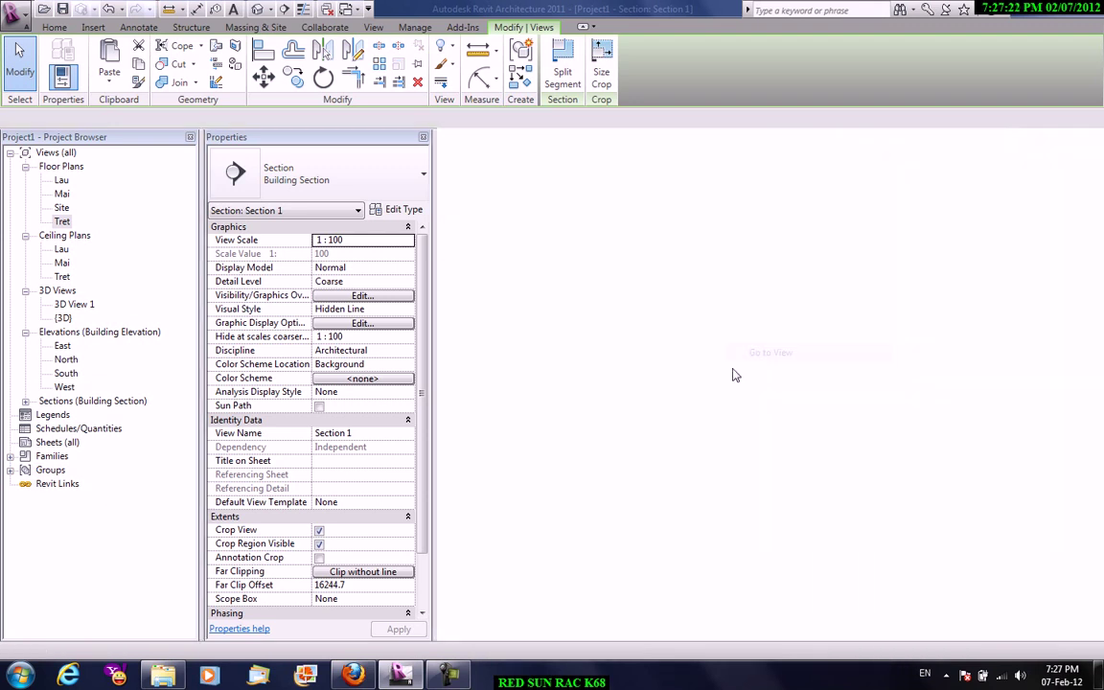
- Browse the Tret plan and Callout of Section 1, then return to the Section 1 view
{"action": "double_click", "coordinate": [61, 221]}
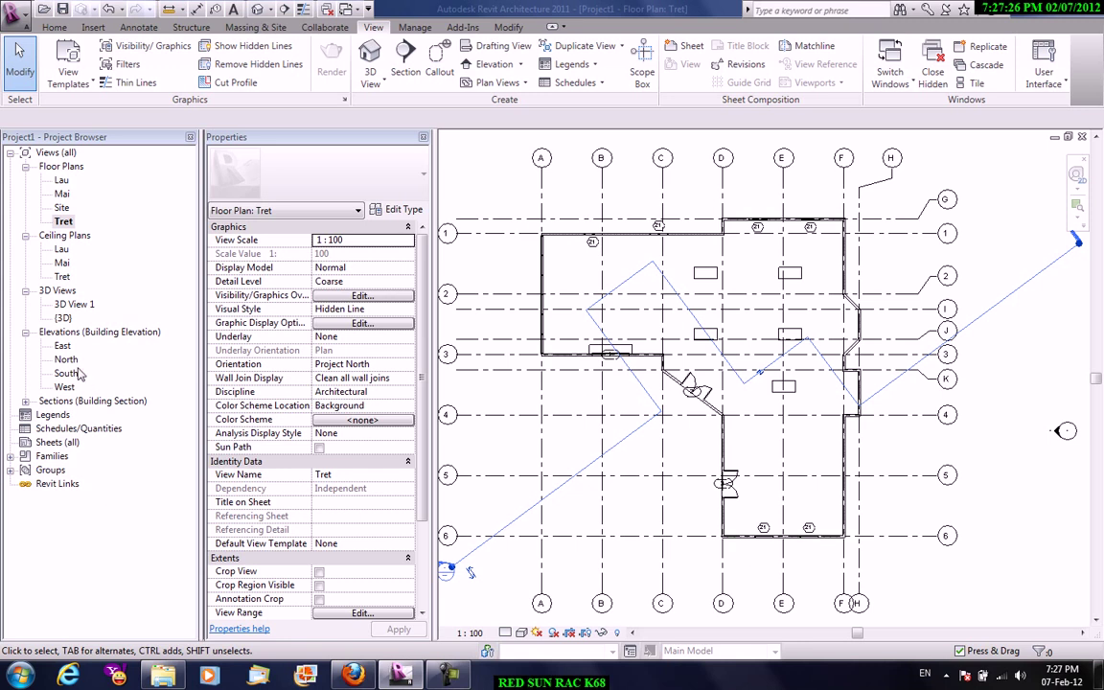
{"action": "left_click", "coordinate": [65, 373]}
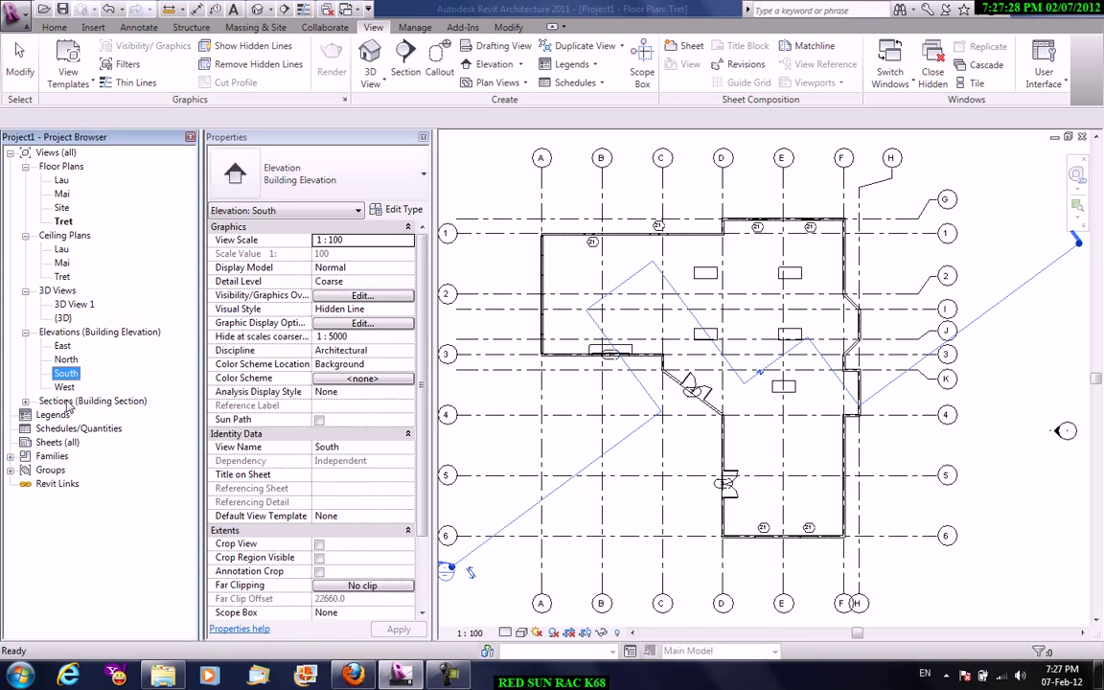
{"action": "double_click", "coordinate": [92, 401]}
{"action": "double_click", "coordinate": [74, 415]}
{"action": "double_click", "coordinate": [73, 429]}
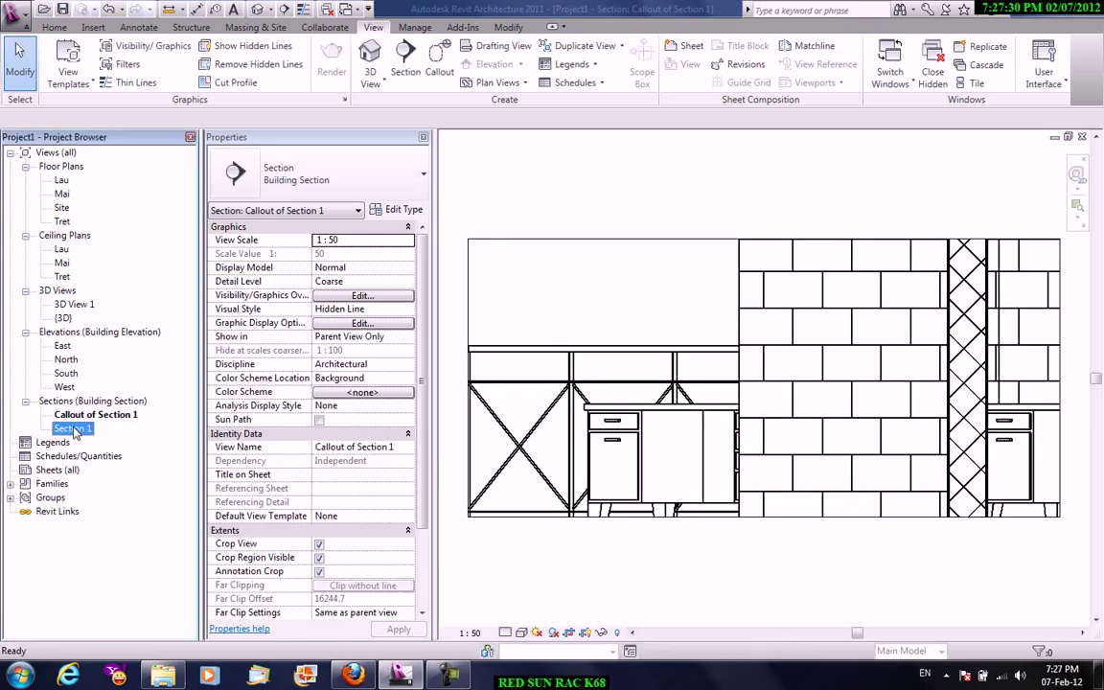
{"action": "scroll", "coordinate": [854, 410], "scroll_direction": "down", "scroll_amount": 3}
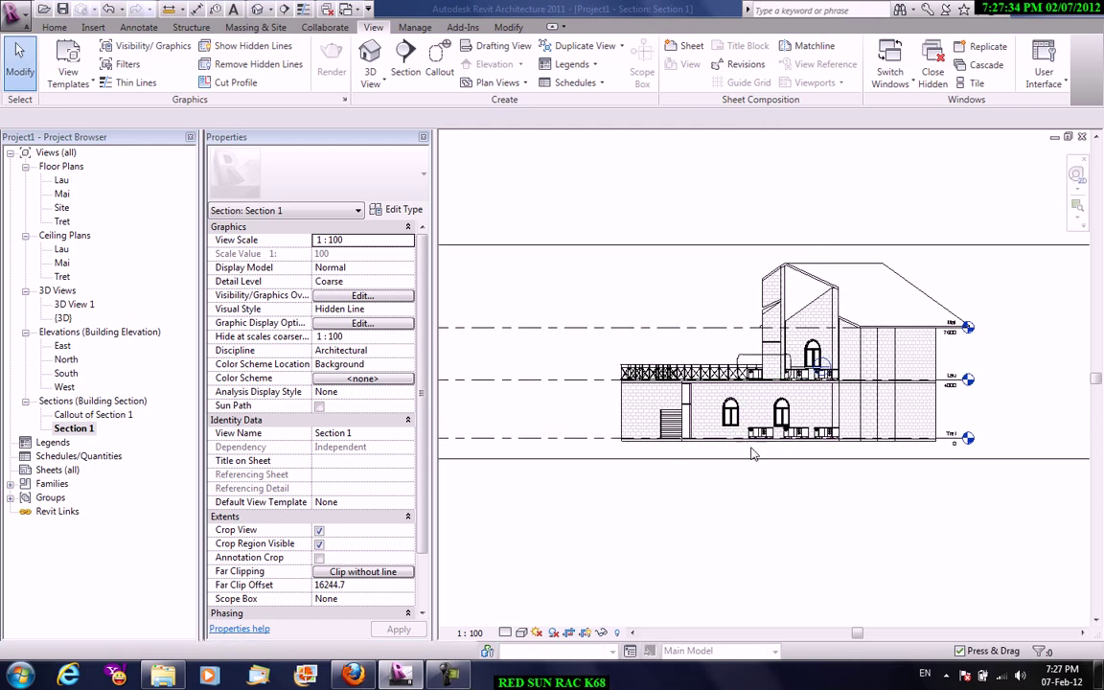
{"action": "scroll", "coordinate": [704, 425], "scroll_direction": "up", "scroll_amount": 2}
- Start a new Doors schedule and add all available door fields
{"action": "left_click", "coordinate": [594, 84]}
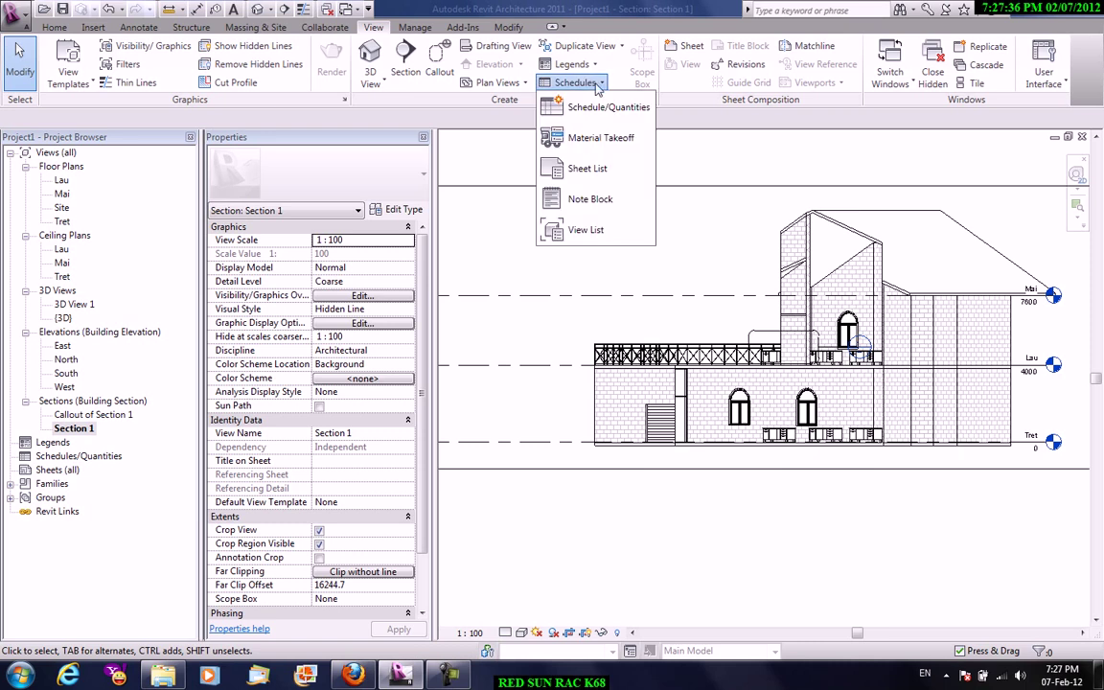
{"action": "left_click", "coordinate": [580, 106]}
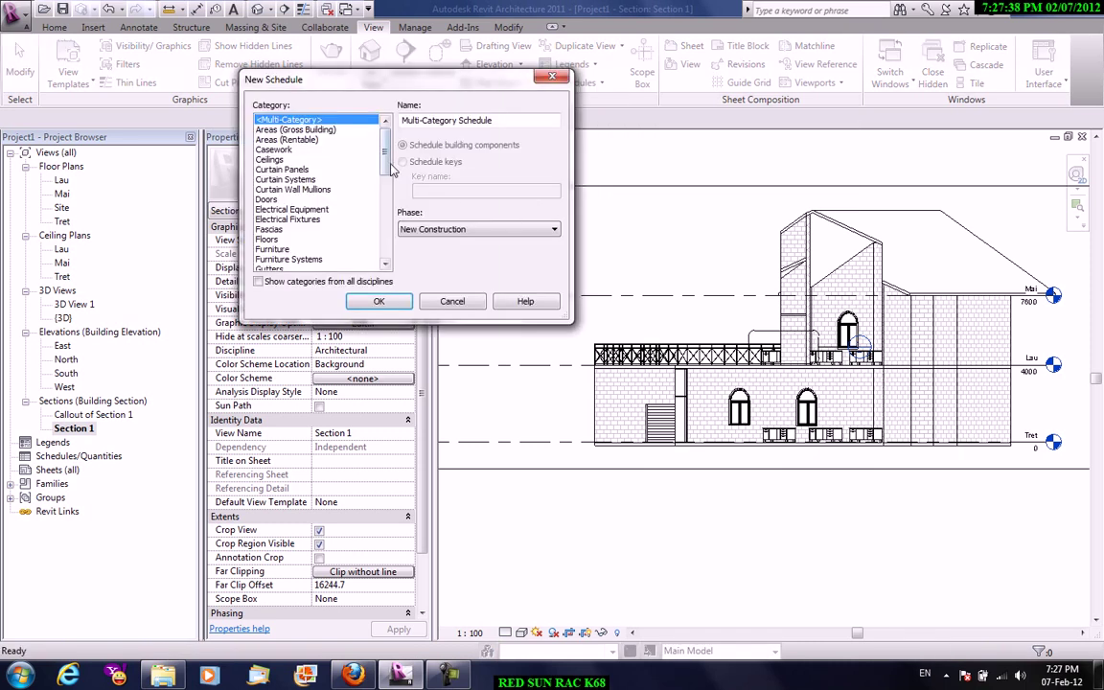
{"action": "scroll", "coordinate": [391, 176], "scroll_direction": "down", "scroll_amount": 2}
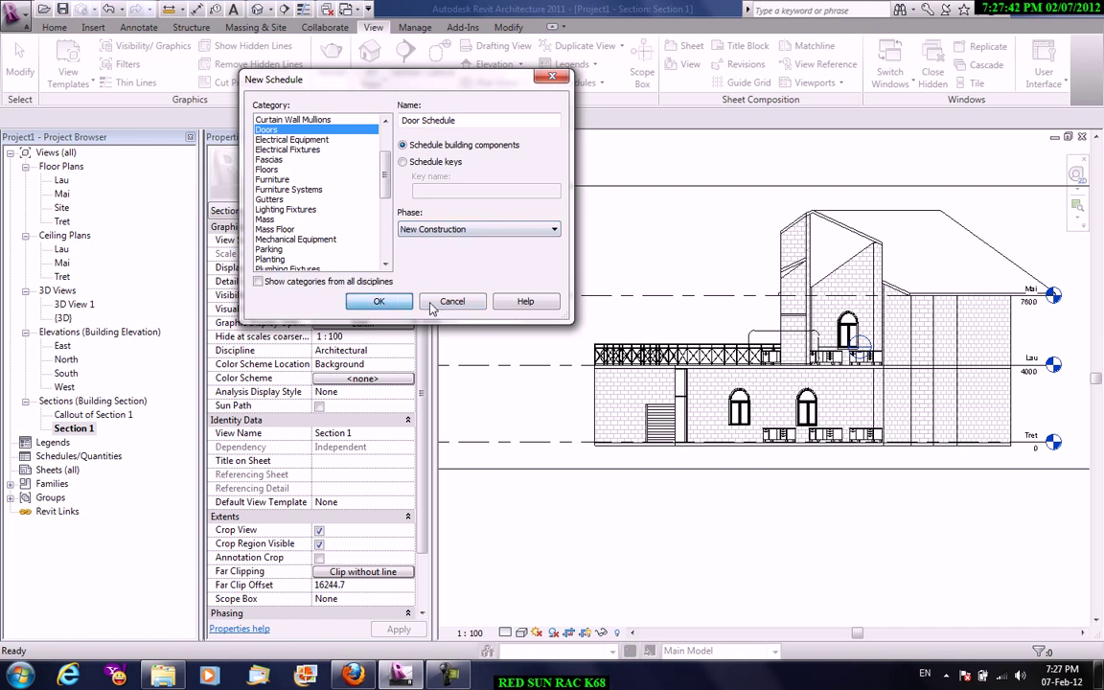
{"action": "left_click", "coordinate": [379, 300]}
{"action": "left_click_drag", "start_coordinate": [205, 184], "coordinate": [203, 235]}
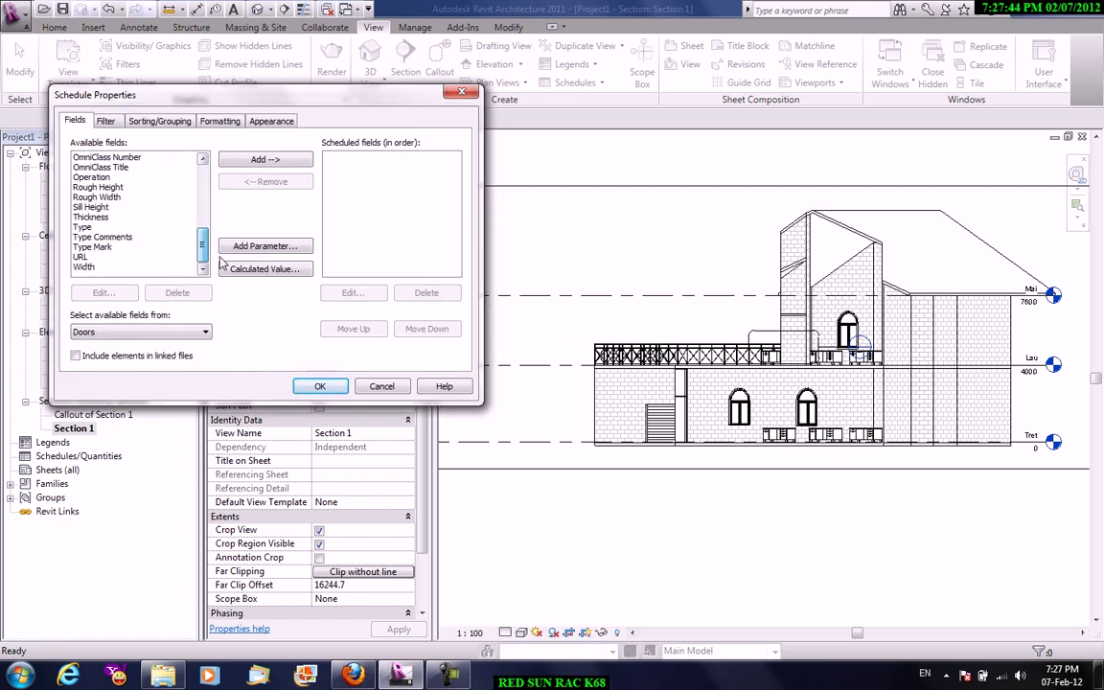
{"action": "left_click", "coordinate": [118, 268], "text": "shift"}
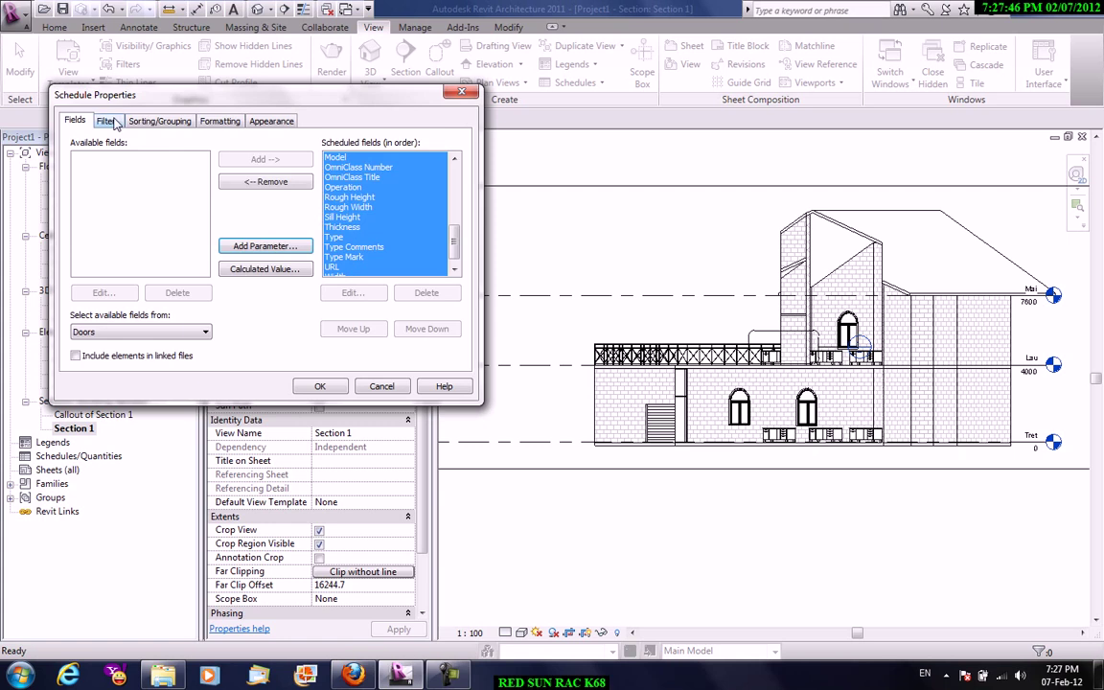
- Filter the door schedule to Level equals Tret and create it
{"action": "left_click", "coordinate": [105, 119]}
{"action": "left_click", "coordinate": [172, 146]}
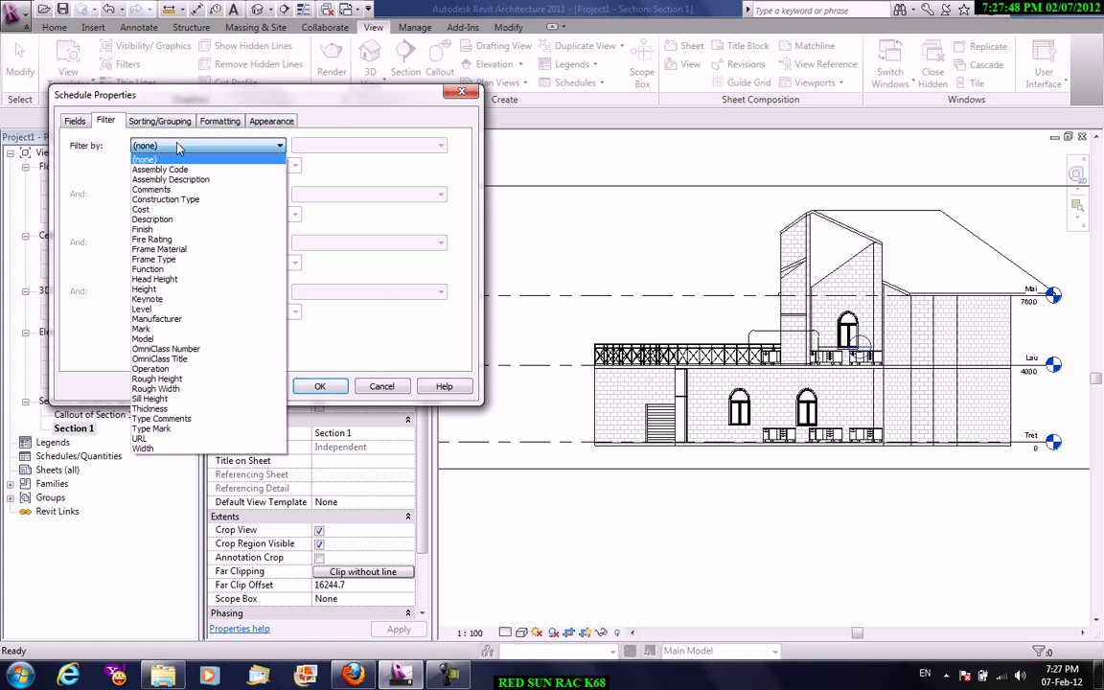
{"action": "left_click", "coordinate": [168, 309]}
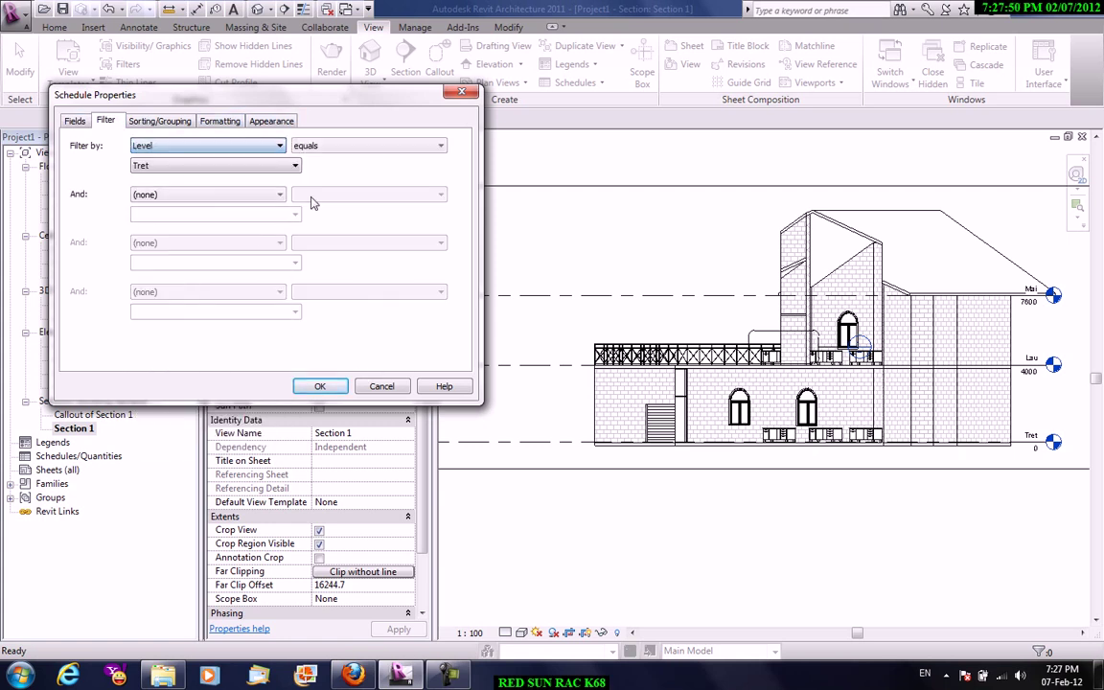
{"action": "left_click", "coordinate": [235, 165]}
{"action": "left_click", "coordinate": [230, 176]}
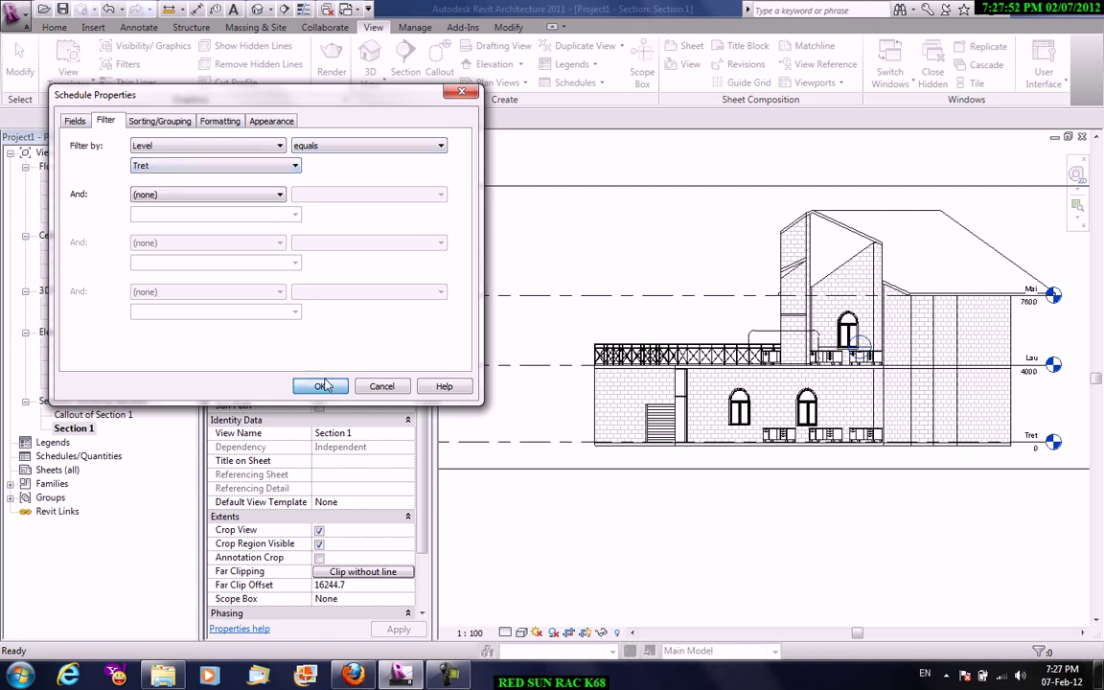
{"action": "left_click", "coordinate": [320, 385]}
{"action": "mouse_move", "coordinate": [644, 633]}
{"action": "left_mouse_down"}
{"action": "mouse_move", "coordinate": [1060, 617]}
{"action": "mouse_move", "coordinate": [662, 639]}
{"action": "left_mouse_up"}
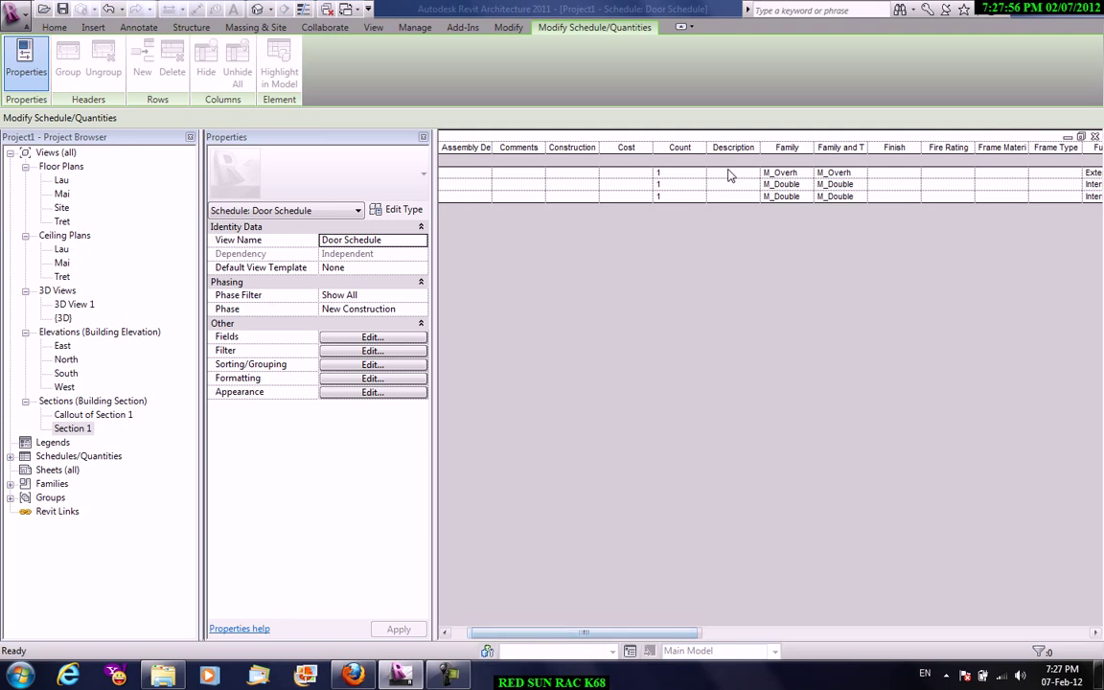
{"action": "left_click", "coordinate": [16, 14]}
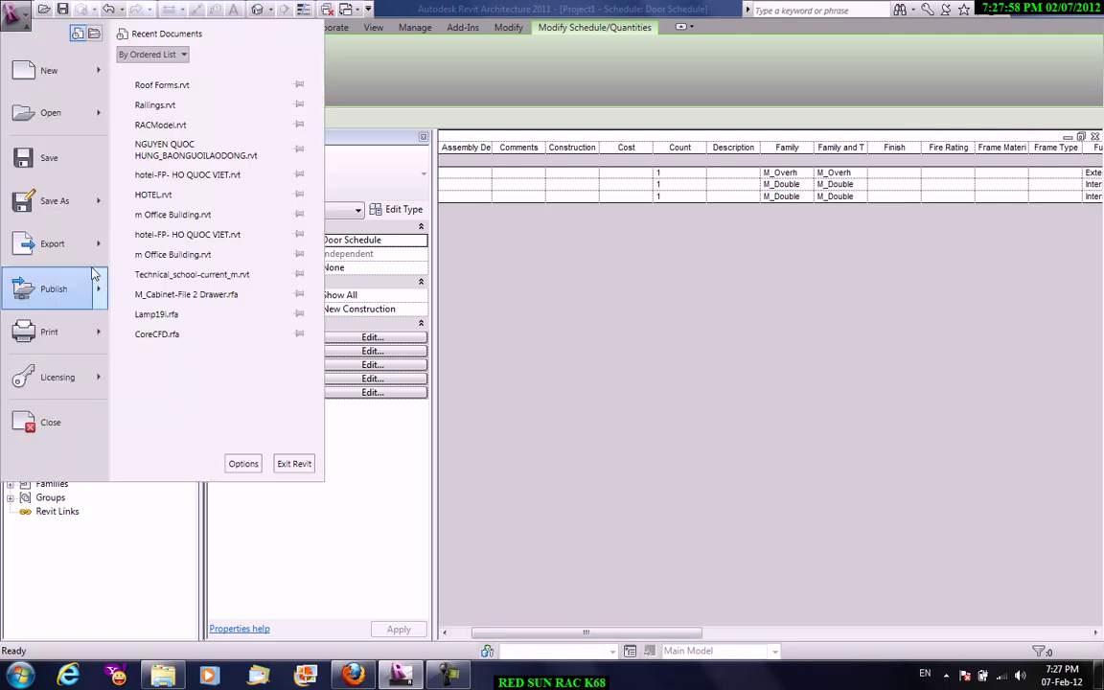
{"action": "mouse_move", "coordinate": [53, 244]}
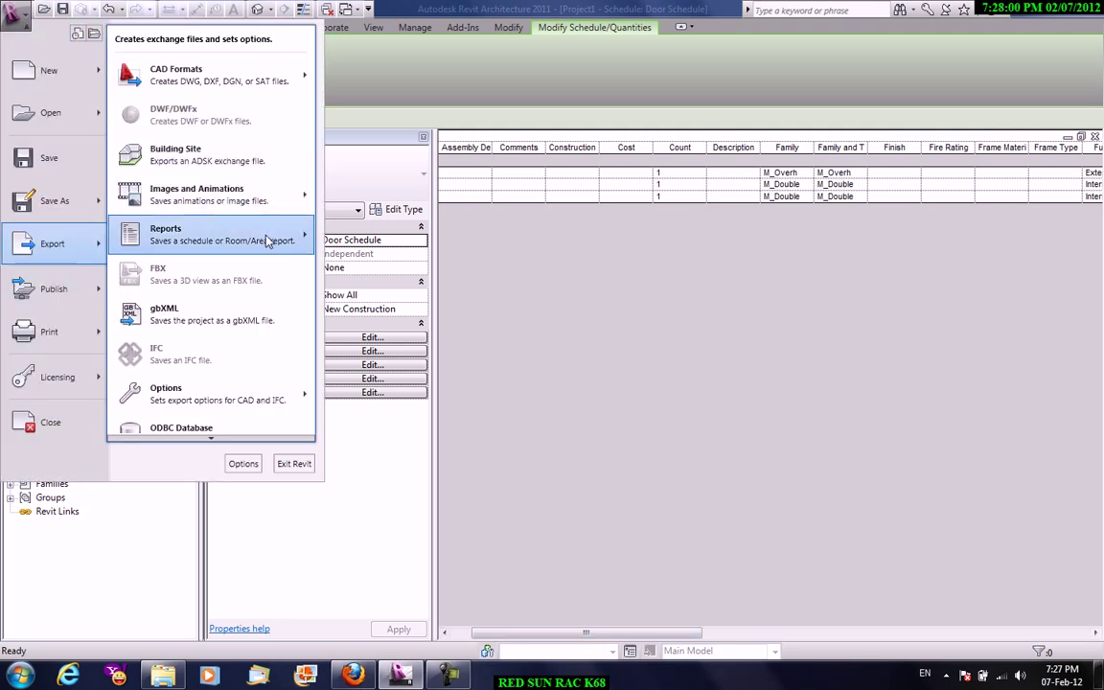
- Export the schedule to Documents as tab-delimited Door Schedule.txt, replacing the existing file
{"action": "mouse_move", "coordinate": [211, 234]}
{"action": "left_click", "coordinate": [326, 227]}
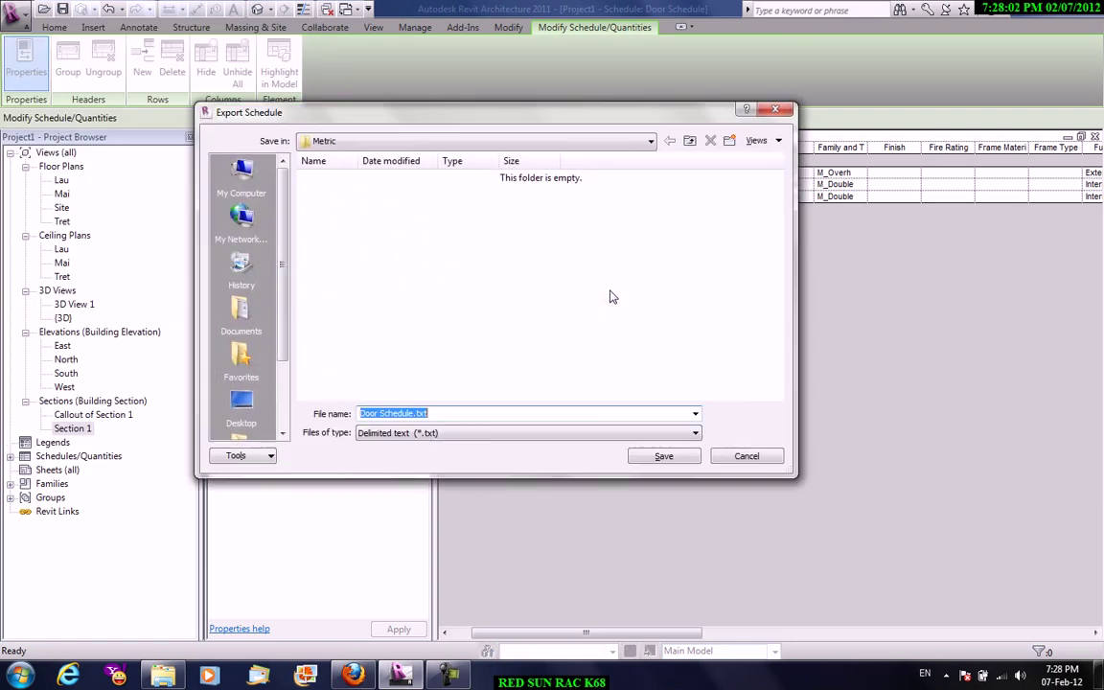
{"action": "left_click", "coordinate": [241, 309]}
{"action": "left_click", "coordinate": [664, 455]}
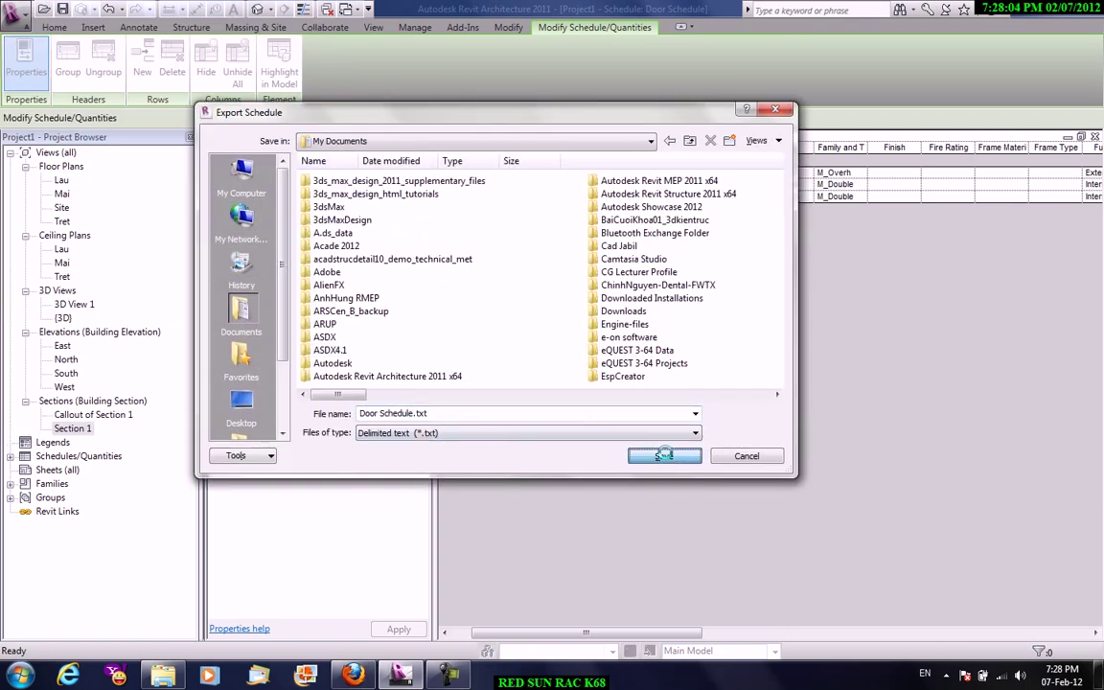
{"action": "left_click", "coordinate": [594, 361]}
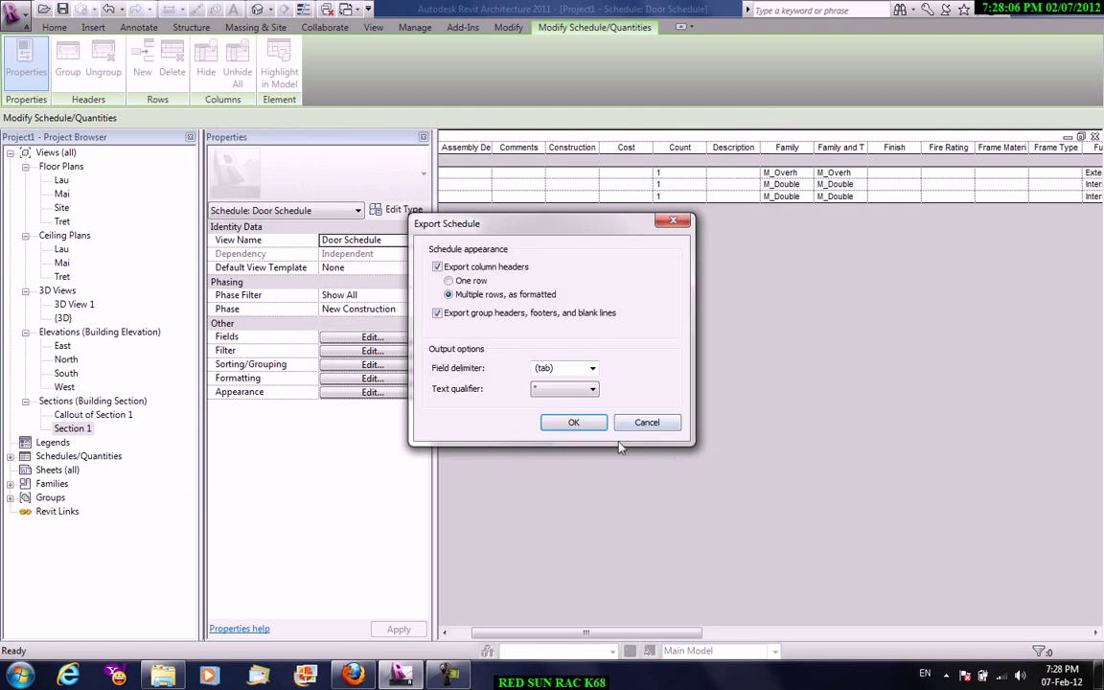
{"action": "left_click", "coordinate": [574, 422]}
{"action": "left_click", "coordinate": [20, 674]}
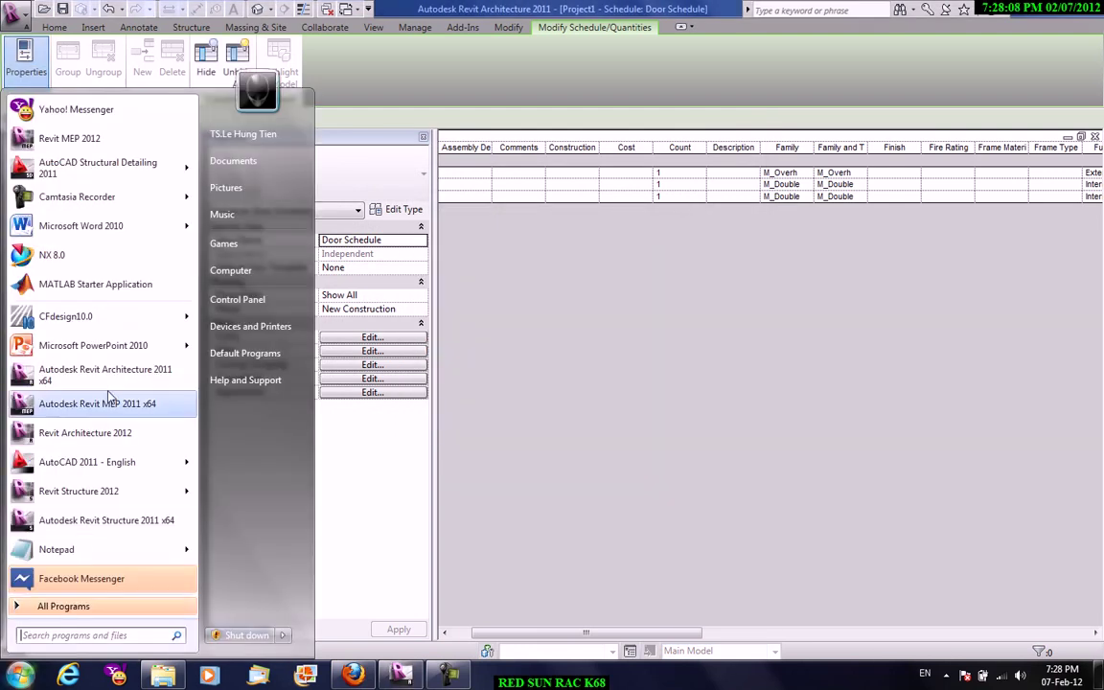
- Launch Microsoft Excel 2010 from All Programs > Microsoft Office
{"action": "left_click", "coordinate": [57, 606]}
{"action": "scroll", "coordinate": [108, 467], "scroll_direction": "down", "scroll_amount": 3}
{"action": "scroll", "coordinate": [77, 403], "scroll_direction": "down", "scroll_amount": 6}
{"action": "scroll", "coordinate": [76, 403], "scroll_direction": "down", "scroll_amount": 2}
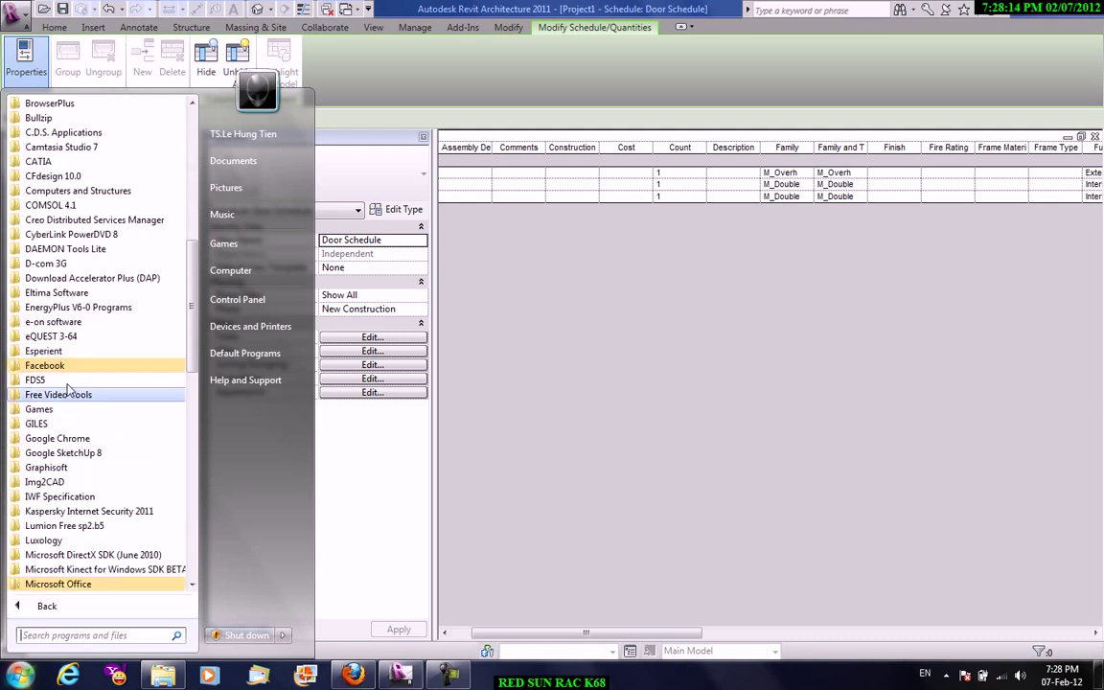
{"action": "scroll", "coordinate": [69, 388], "scroll_direction": "up", "scroll_amount": 3}
{"action": "scroll", "coordinate": [106, 436], "scroll_direction": "down", "scroll_amount": 4}
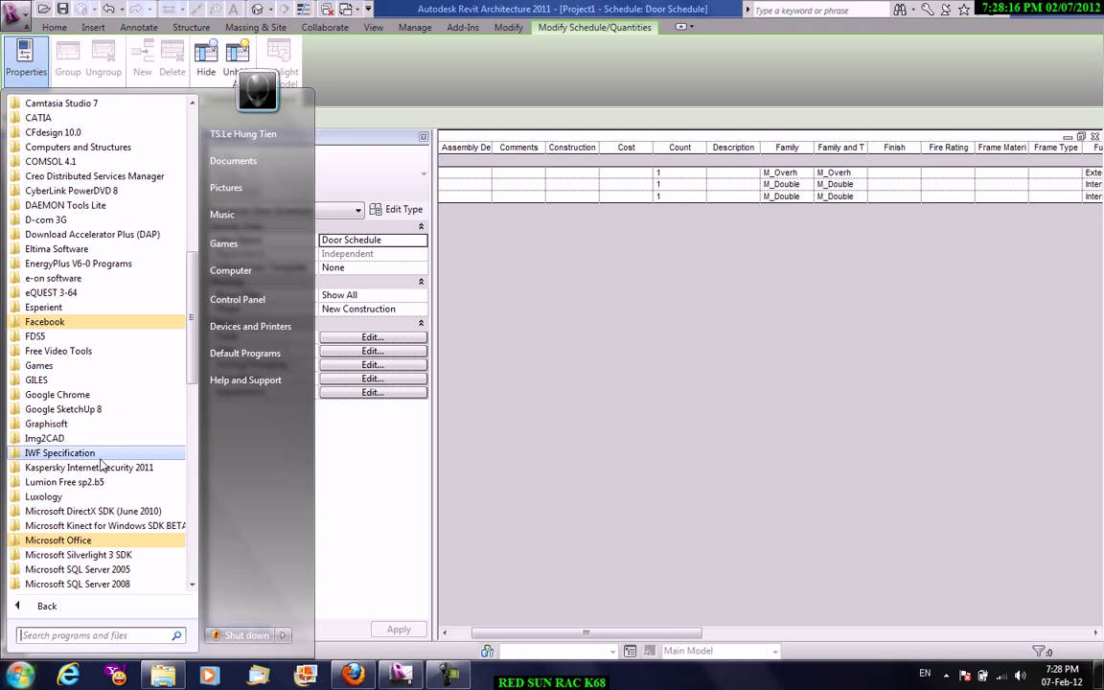
{"action": "scroll", "coordinate": [102, 464], "scroll_direction": "down", "scroll_amount": 4}
{"action": "left_click", "coordinate": [77, 365]}
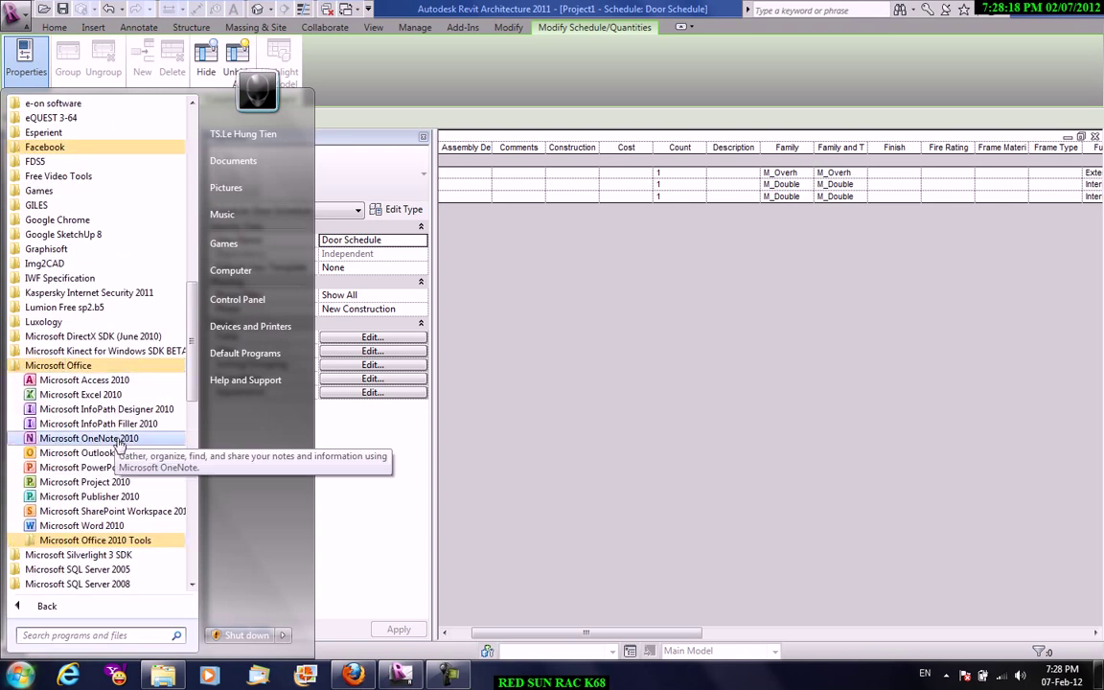
{"action": "left_click", "coordinate": [86, 395]}
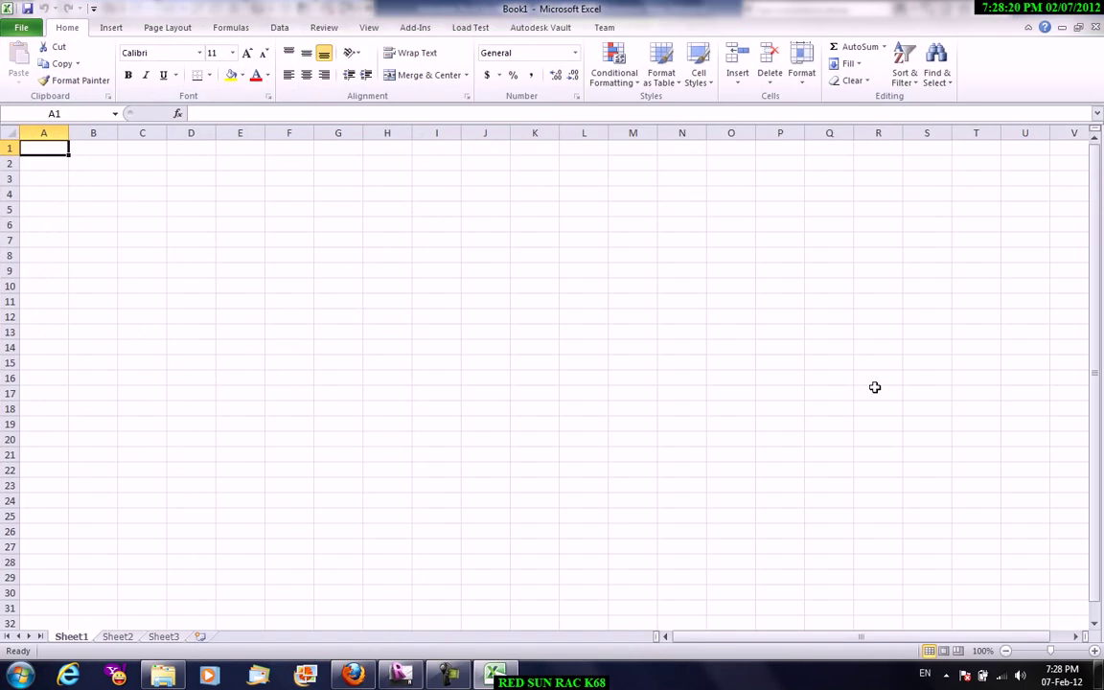
- Bring up the Open dialog with Ctrl+O on the Documents library, showing only Text Files
{"action": "left_click", "coordinate": [485, 316]}
{"action": "left_click", "coordinate": [191, 209]}
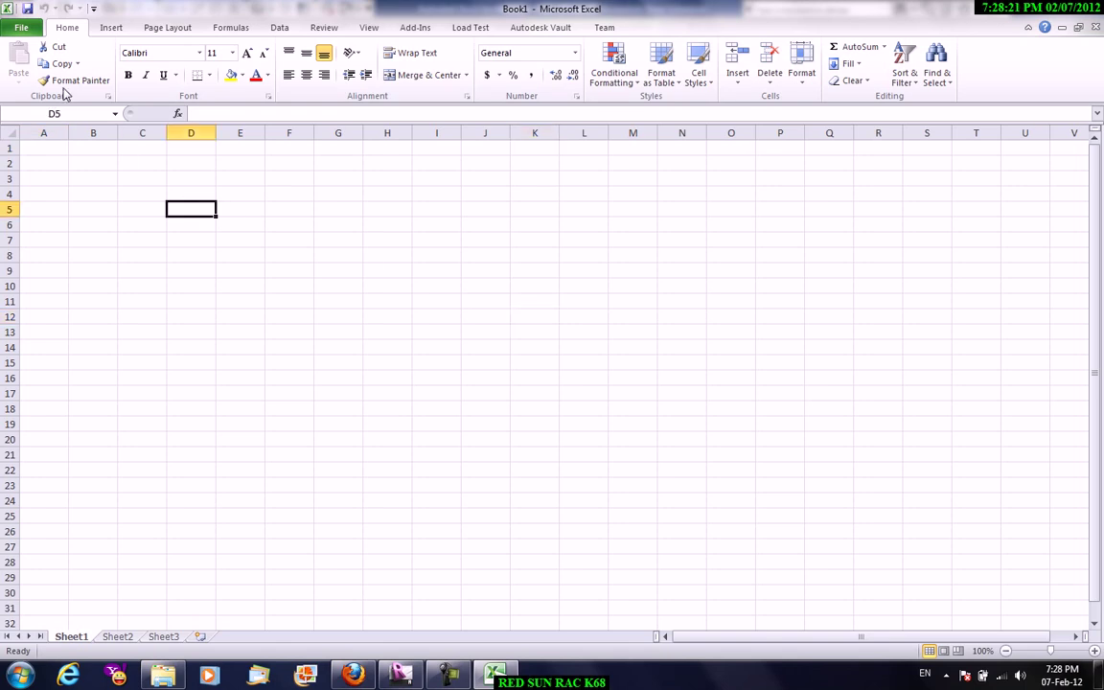
{"action": "left_click", "coordinate": [32, 32]}
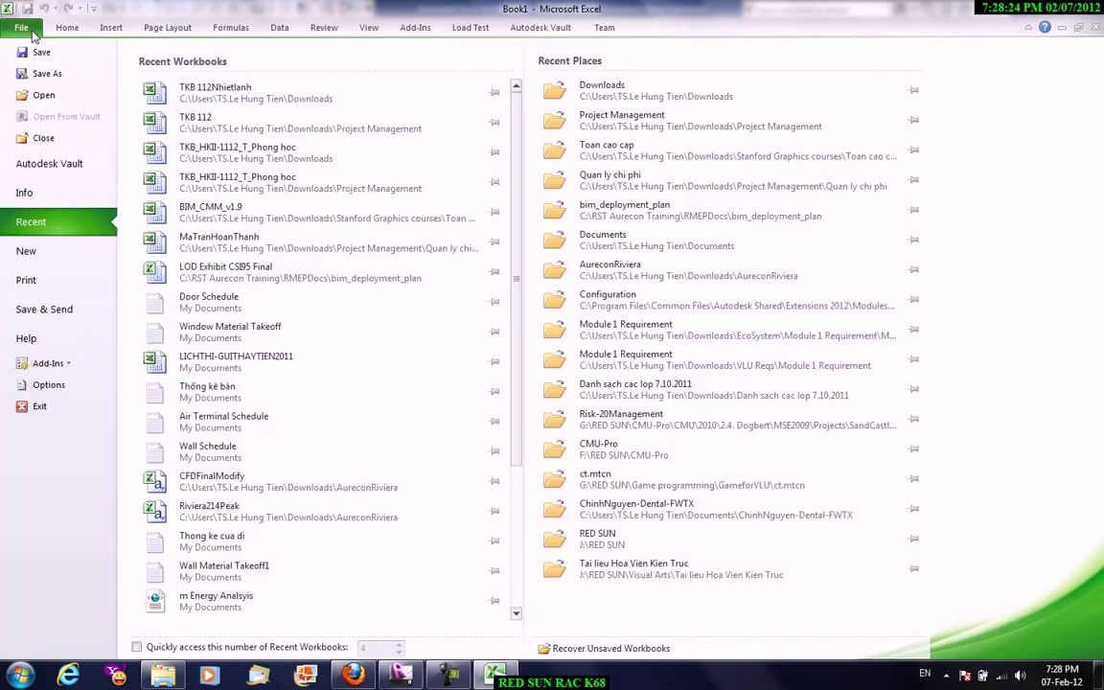
{"action": "key", "text": "Escape"}
{"action": "key", "text": "ctrl+o"}
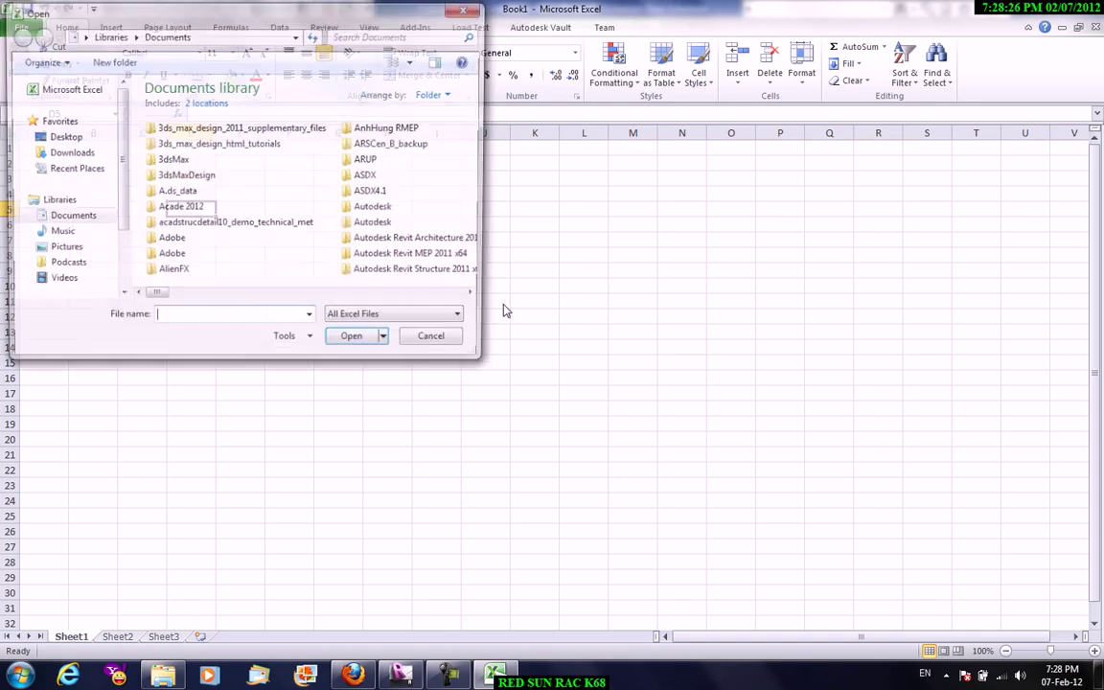
{"action": "left_click", "coordinate": [80, 219]}
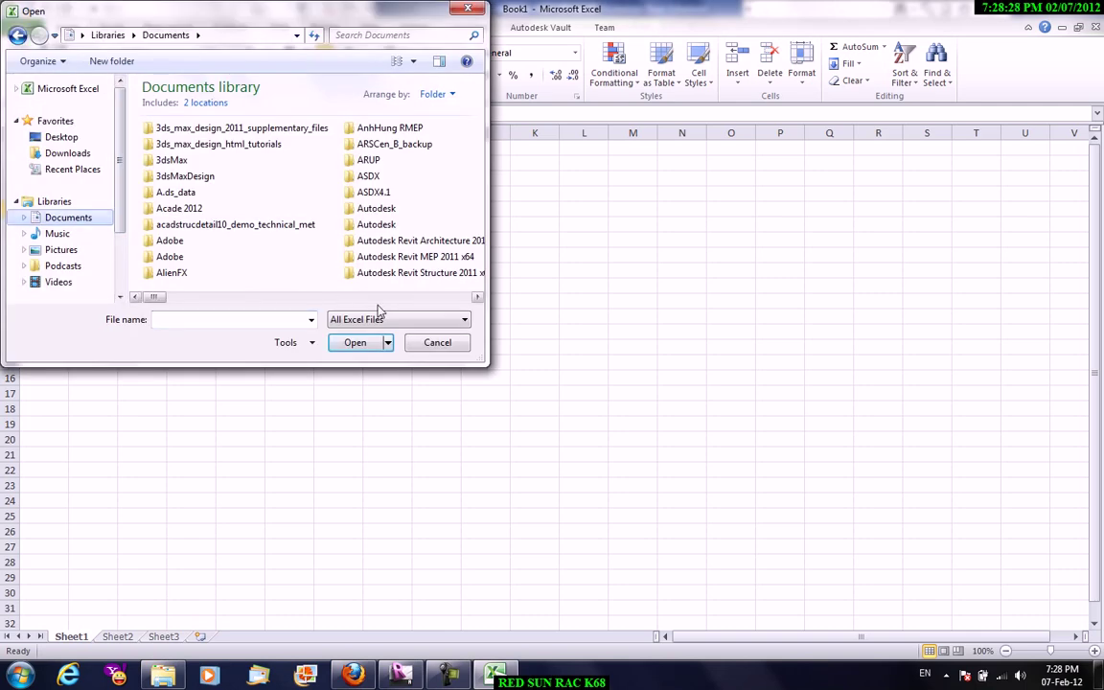
{"action": "scroll", "coordinate": [347, 279], "scroll_direction": "down", "scroll_amount": 1}
{"action": "left_click", "coordinate": [391, 326]}
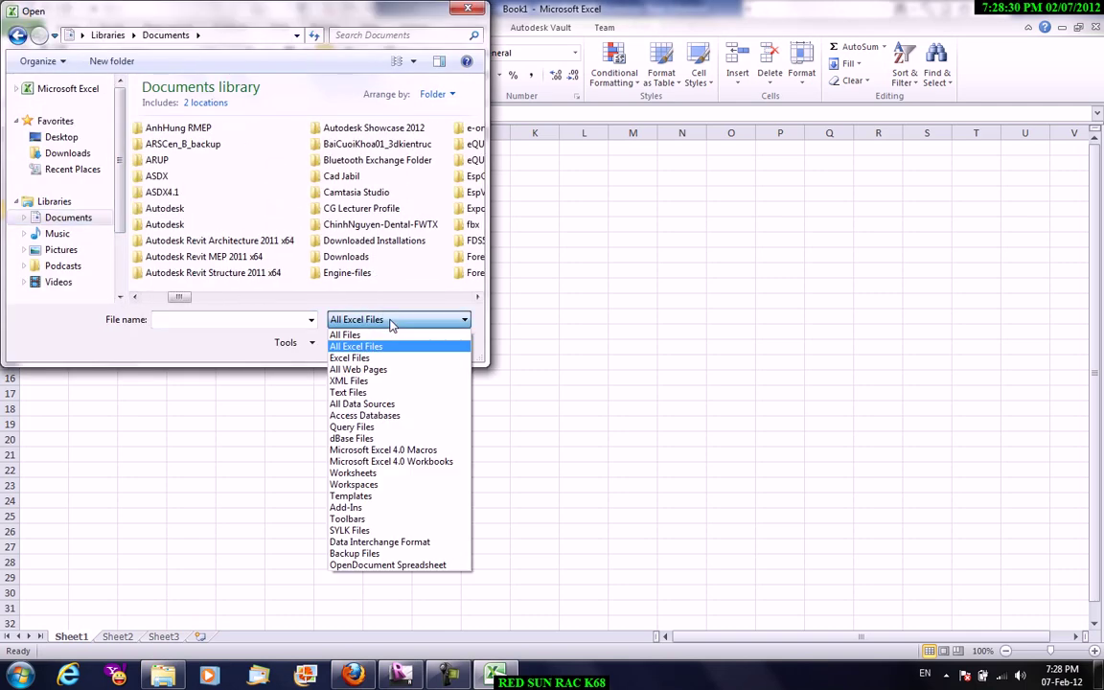
{"action": "left_click", "coordinate": [354, 401]}
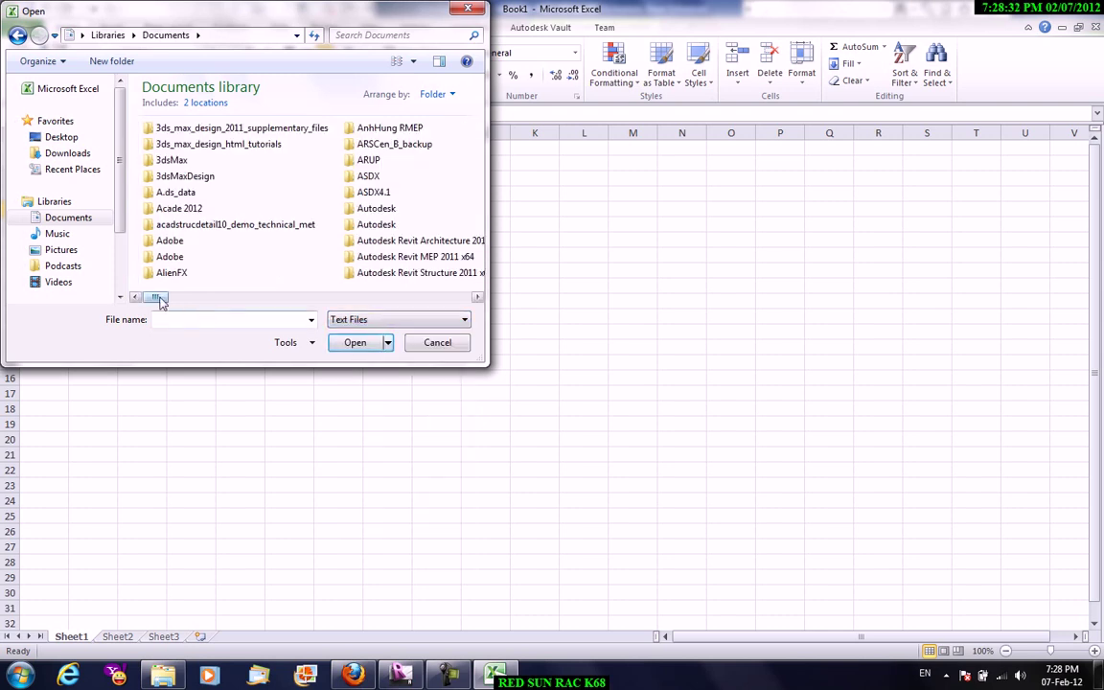
- Open Door Schedule.txt and finish the Text Import Wizard with default delimited settings
{"action": "left_click_drag", "start_coordinate": [154, 297], "coordinate": [460, 326]}
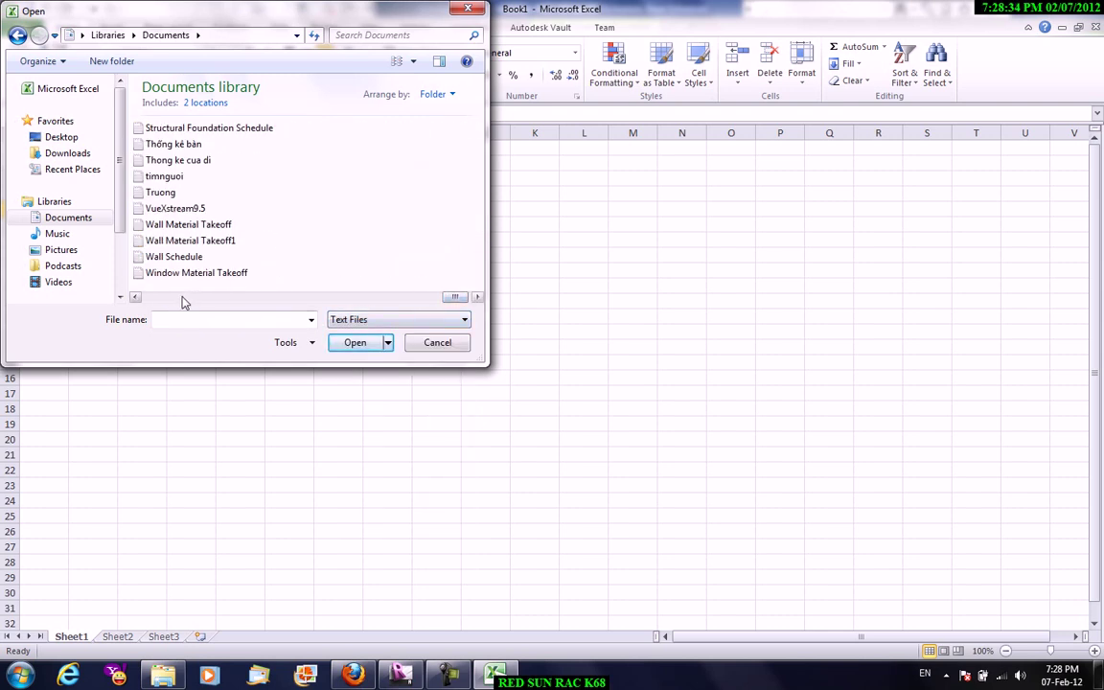
{"action": "scroll", "coordinate": [164, 266], "scroll_direction": "up", "scroll_amount": 2}
{"action": "left_click", "coordinate": [174, 224]}
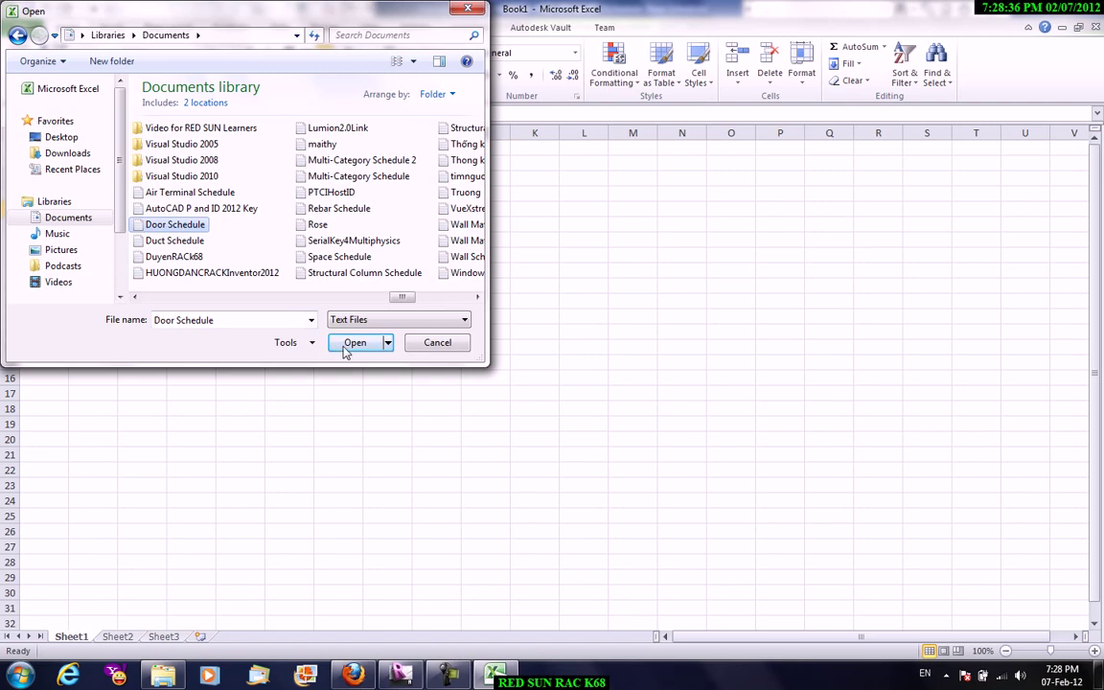
{"action": "left_click", "coordinate": [352, 342]}
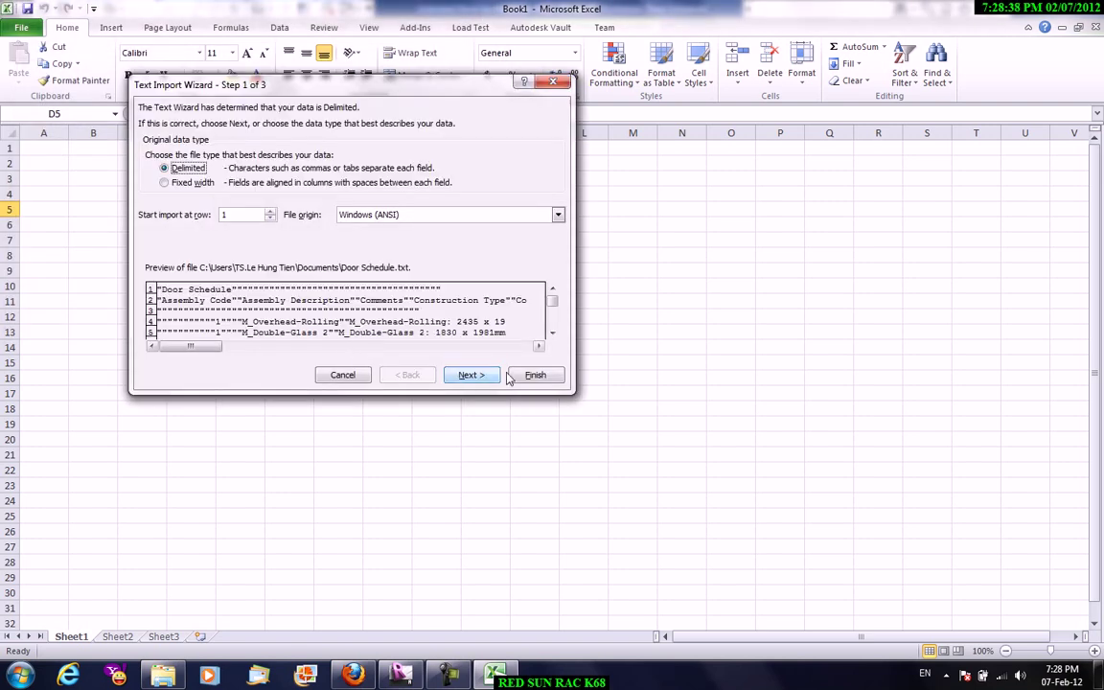
{"action": "left_click", "coordinate": [527, 375]}
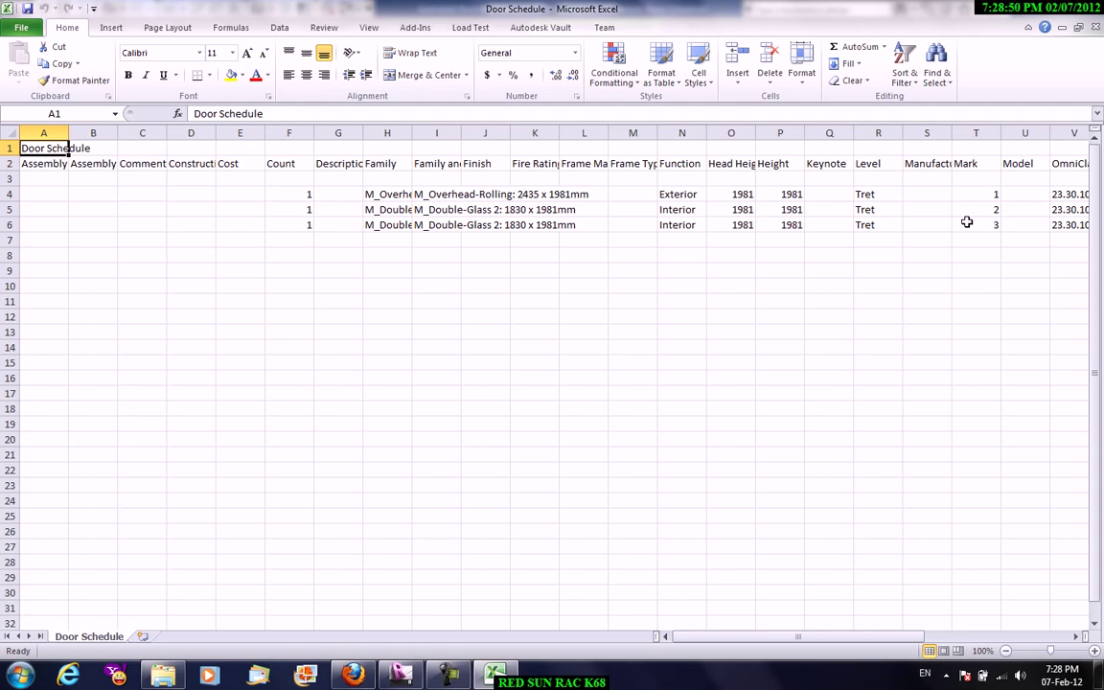
- Back in Revit, start a new Material Takeoff schedule for the Walls category
{"action": "left_click", "coordinate": [400, 676]}
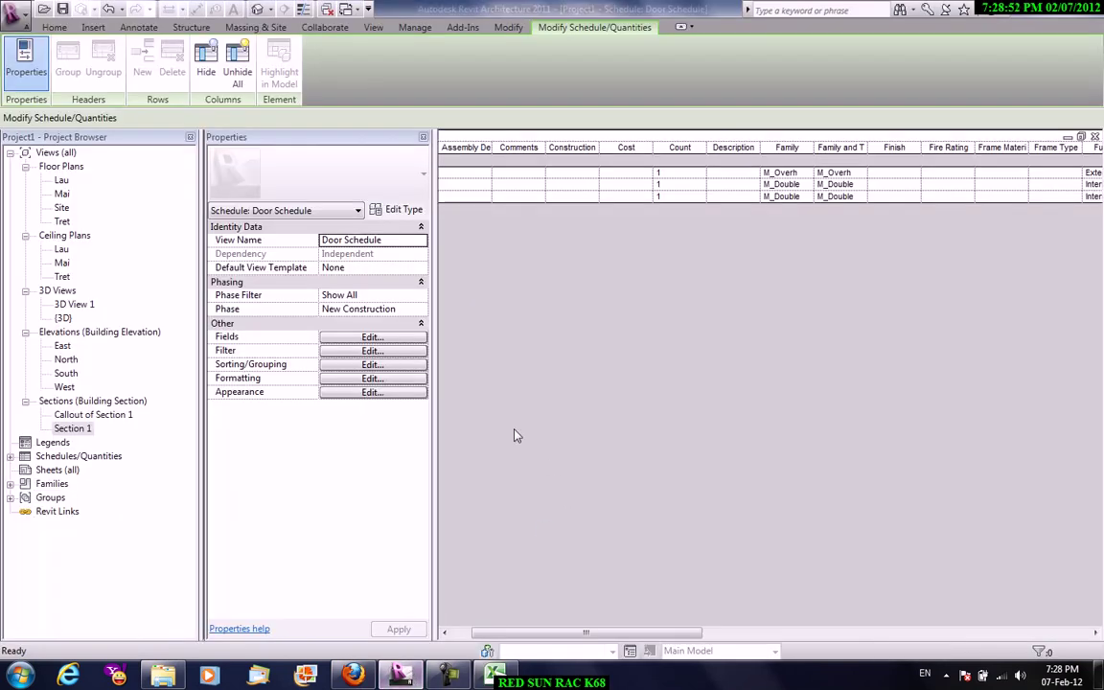
{"action": "left_click", "coordinate": [415, 27]}
{"action": "left_click", "coordinate": [373, 27]}
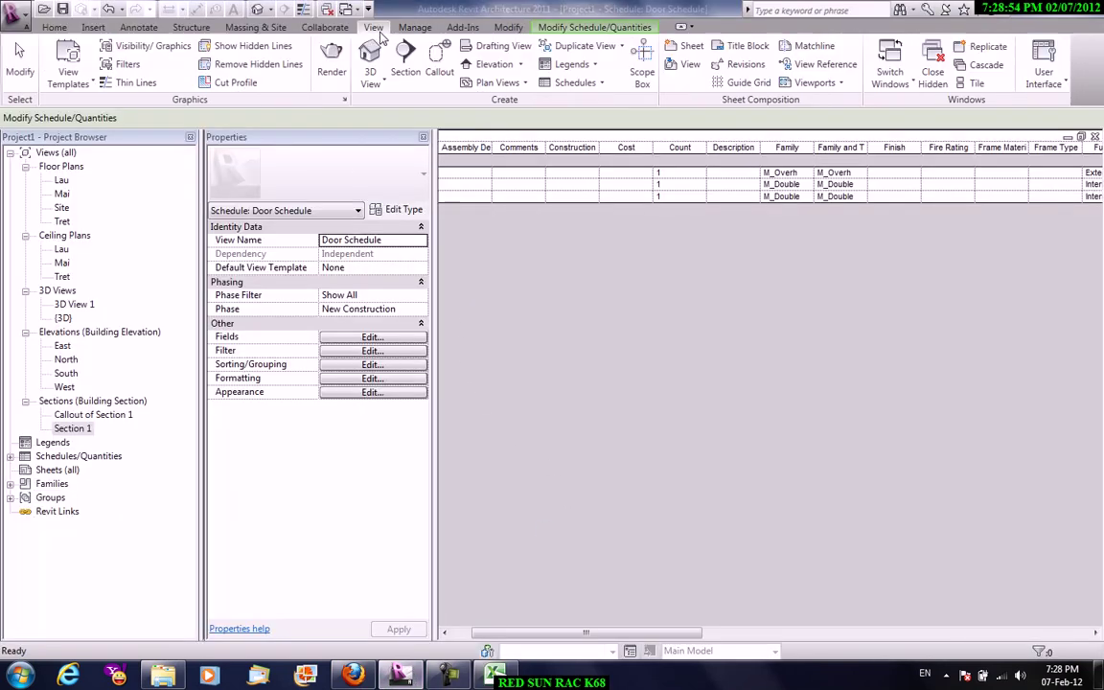
{"action": "left_click", "coordinate": [576, 83]}
{"action": "left_click", "coordinate": [602, 141]}
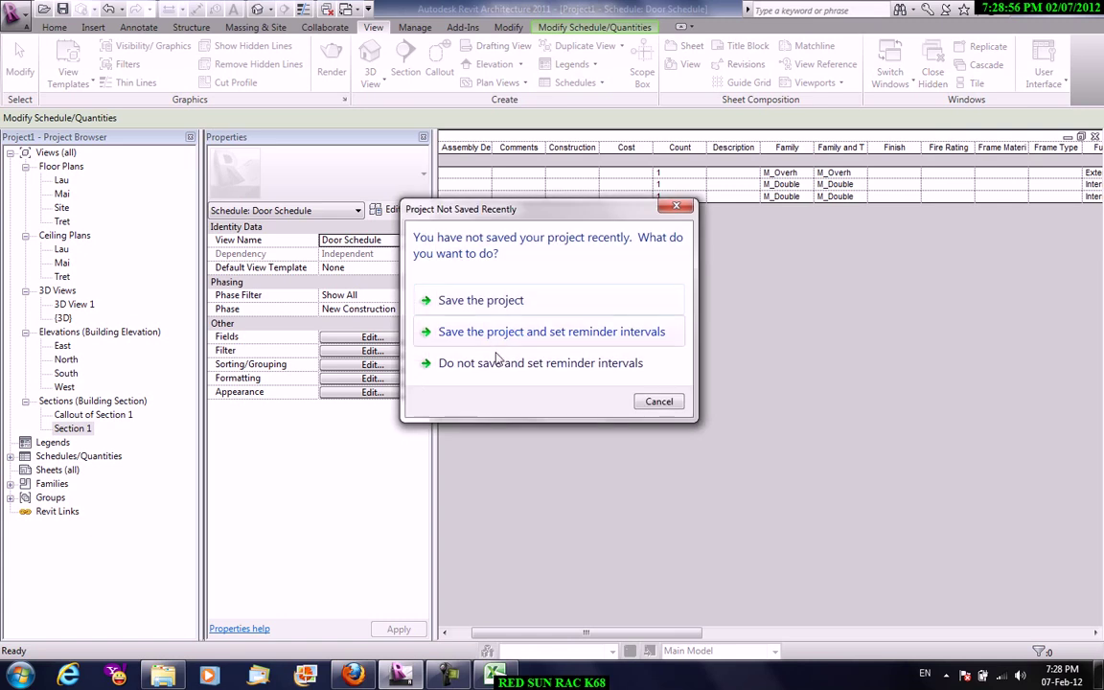
{"action": "left_click", "coordinate": [657, 401]}
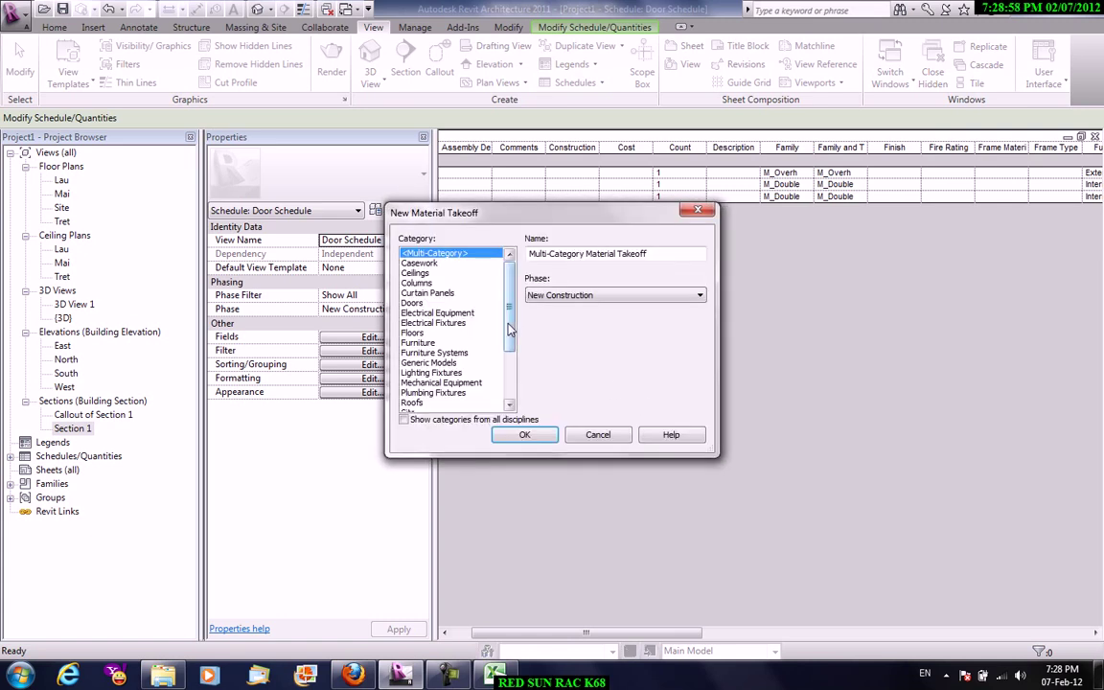
{"action": "scroll", "coordinate": [418, 362], "scroll_direction": "down", "scroll_amount": 5}
{"action": "left_click", "coordinate": [414, 393]}
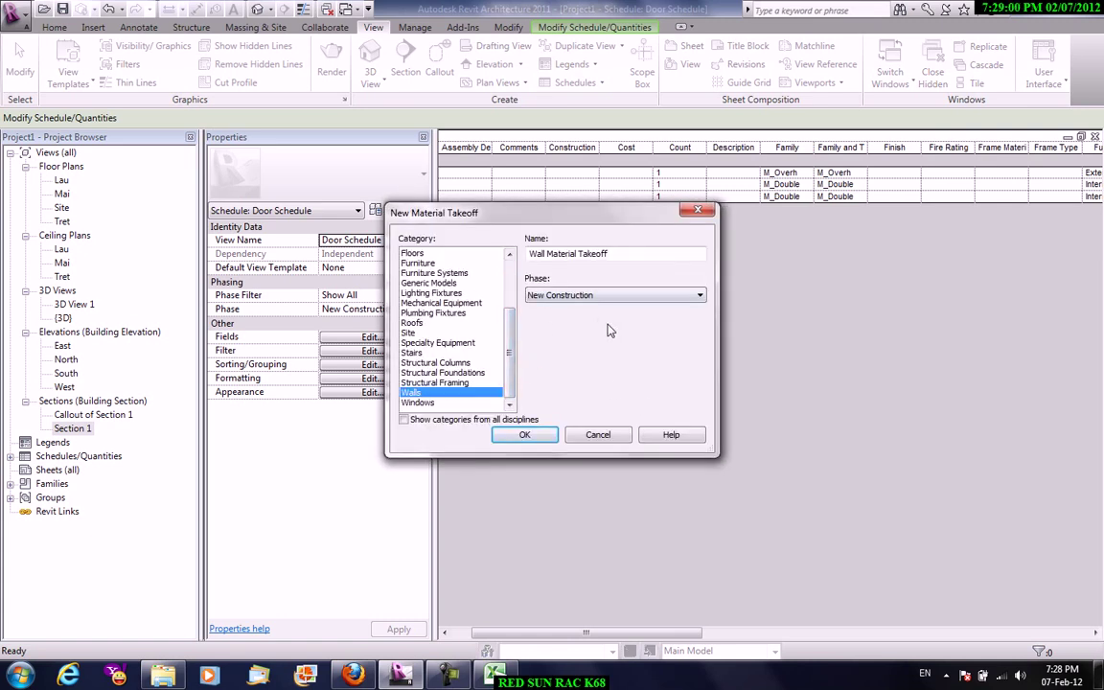
{"action": "left_click", "coordinate": [539, 438]}
- Add every available field to the Wall Material Takeoff and create the schedule
{"action": "scroll", "coordinate": [422, 297], "scroll_direction": "down", "scroll_amount": 10}
{"action": "left_click", "coordinate": [372, 352], "text": "shift"}
{"action": "left_click", "coordinate": [549, 245]}
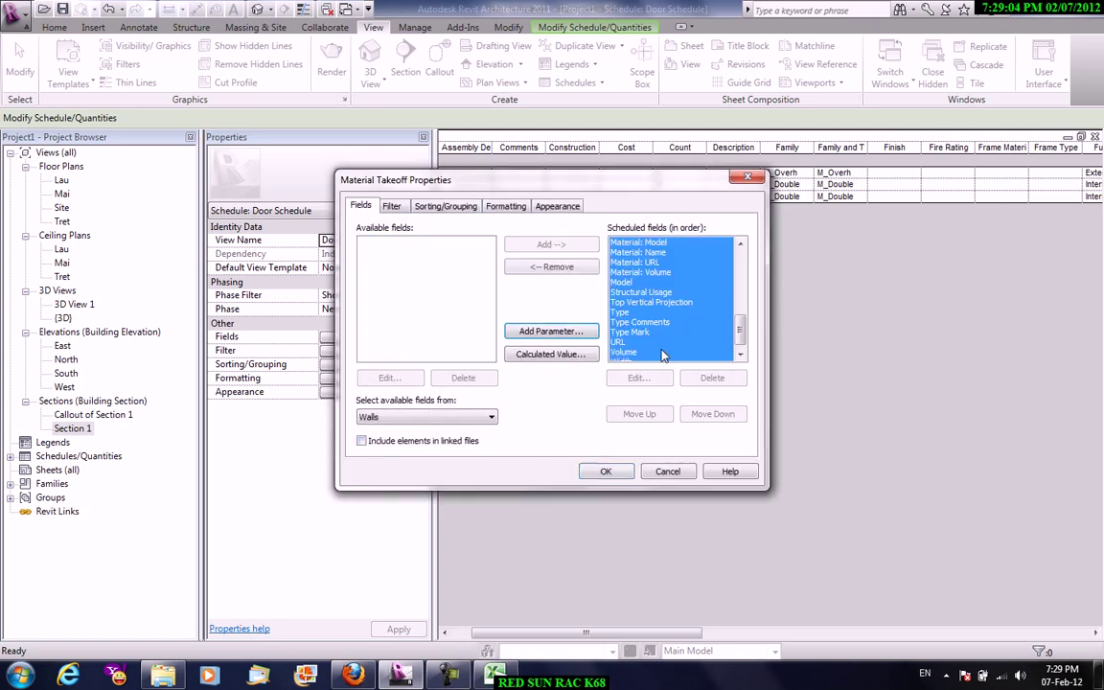
{"action": "left_click", "coordinate": [392, 206]}
{"action": "left_click", "coordinate": [446, 206]}
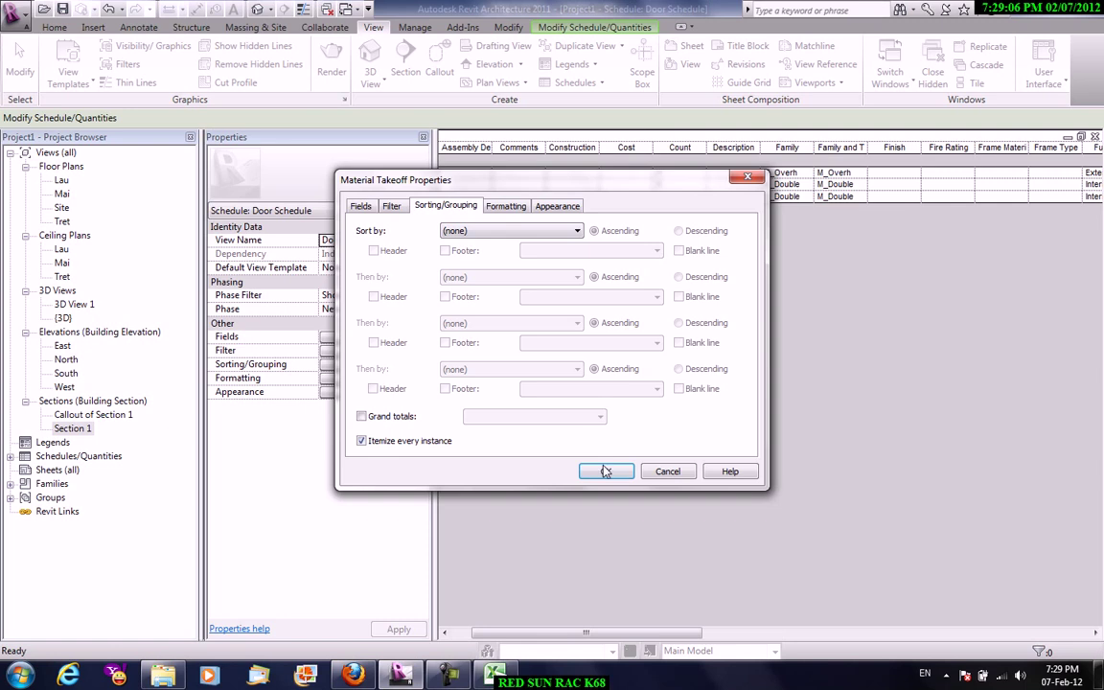
{"action": "left_click", "coordinate": [606, 471]}
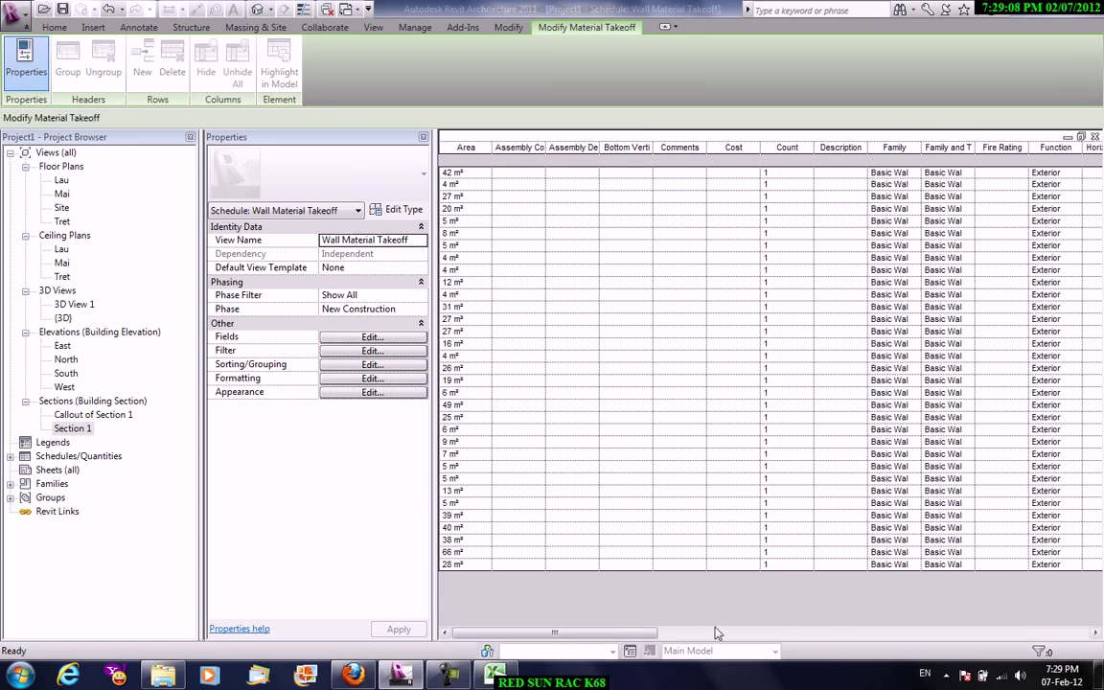
{"action": "left_click_drag", "start_coordinate": [575, 633], "coordinate": [1100, 623]}
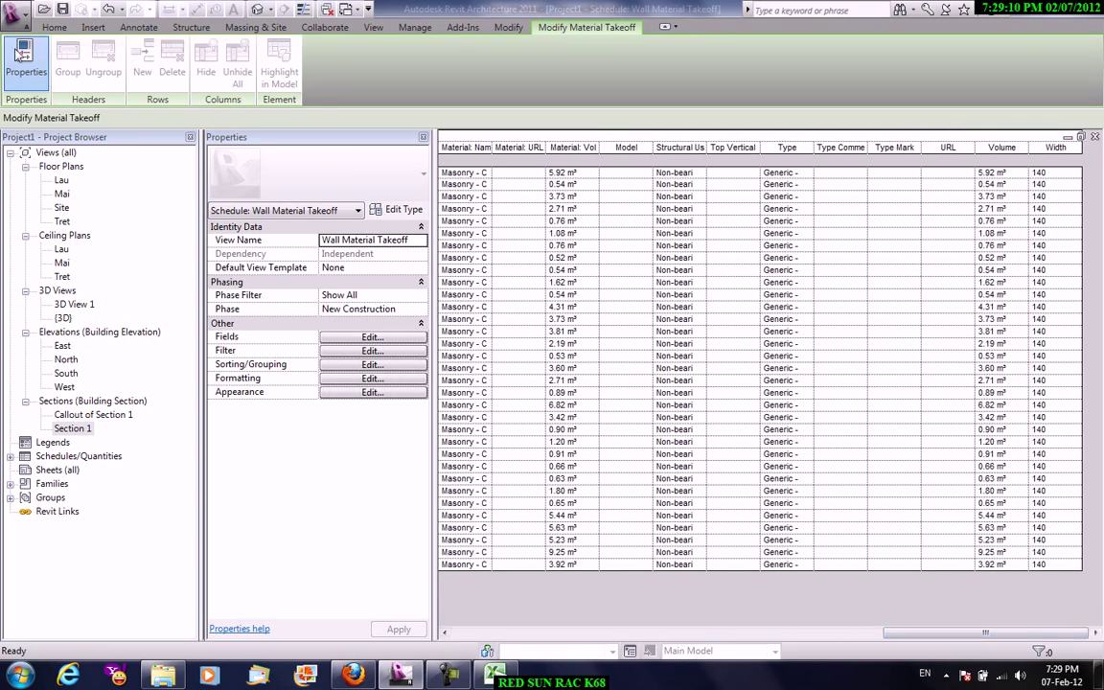
- Export the takeoff as Wall Material Takeoff.txt with default options, overwriting the old file
{"action": "left_click", "coordinate": [15, 16]}
{"action": "mouse_move", "coordinate": [52, 243]}
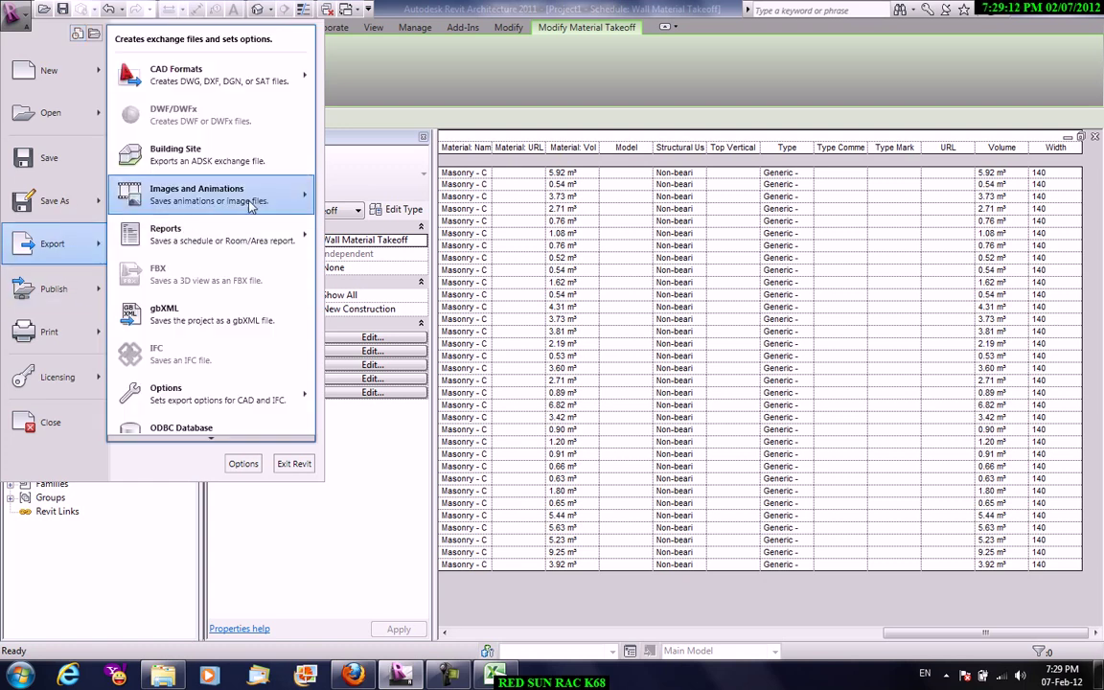
{"action": "left_click", "coordinate": [357, 228]}
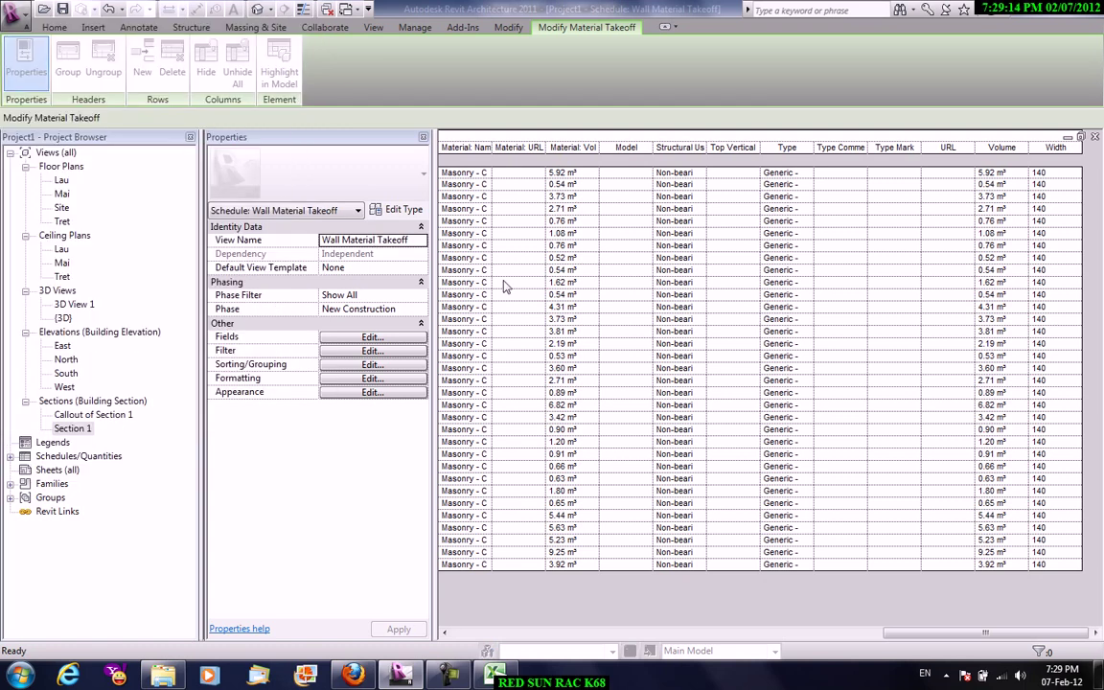
{"action": "left_click", "coordinate": [663, 456]}
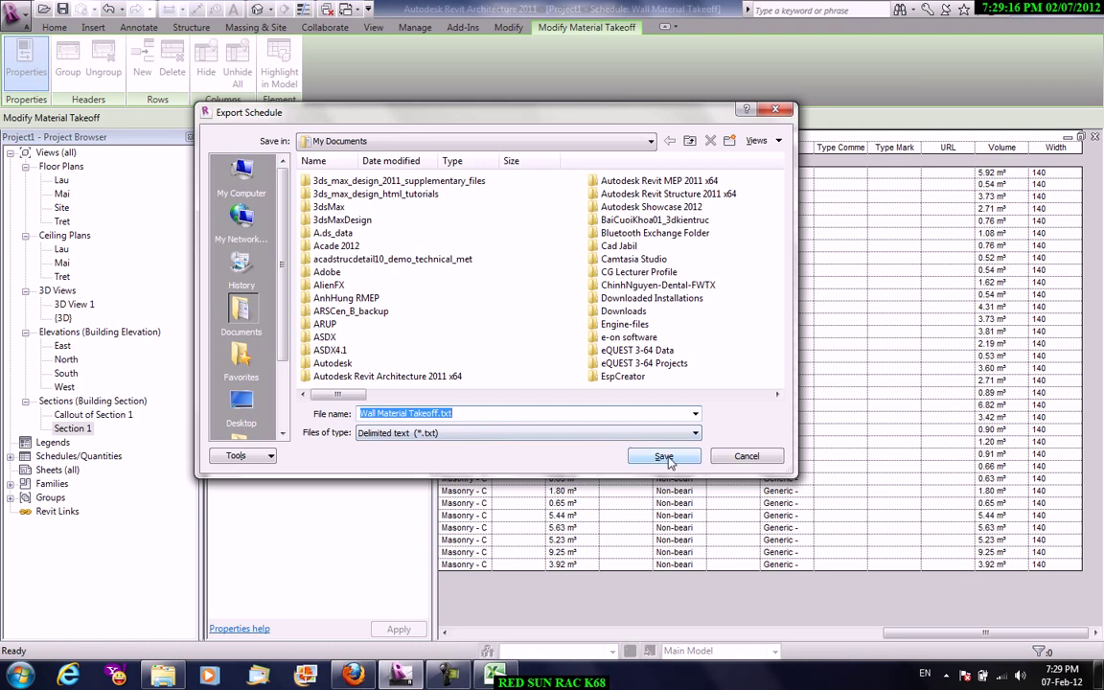
{"action": "left_click", "coordinate": [607, 361]}
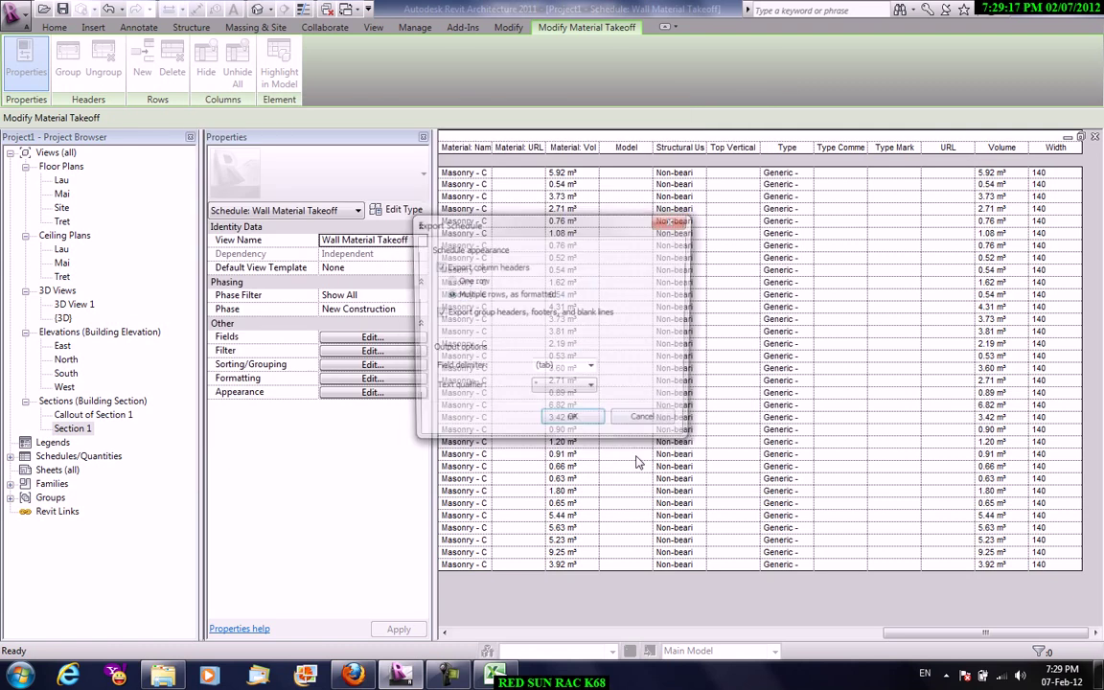
{"action": "left_click", "coordinate": [575, 421]}
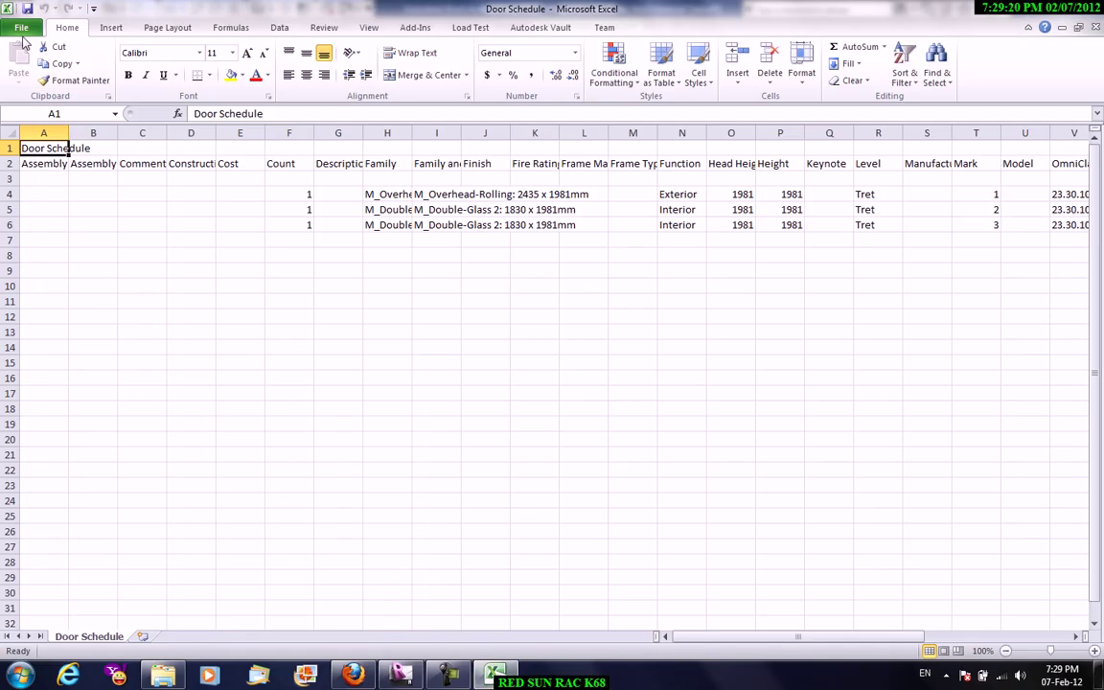
- Open Wall Material Takeoff.txt from the Text Files list and finish the import with defaults
{"action": "left_click", "coordinate": [21, 27]}
{"action": "left_click", "coordinate": [42, 93]}
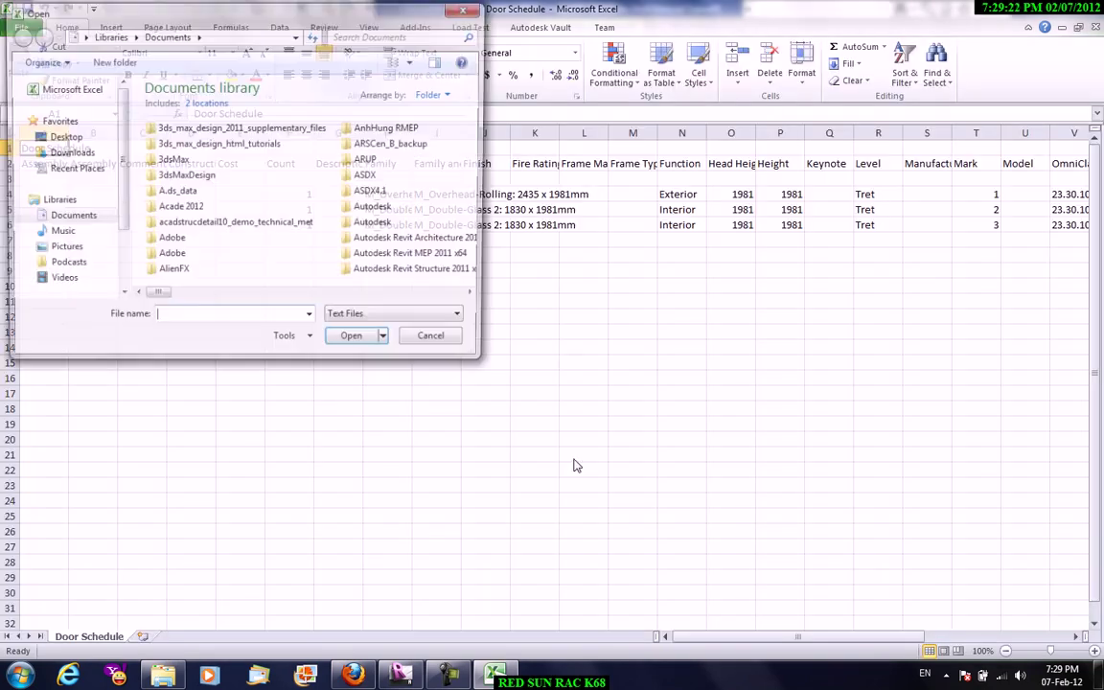
{"action": "left_click", "coordinate": [357, 321]}
{"action": "left_click", "coordinate": [357, 323]}
{"action": "left_click_drag", "start_coordinate": [347, 298], "coordinate": [458, 298]}
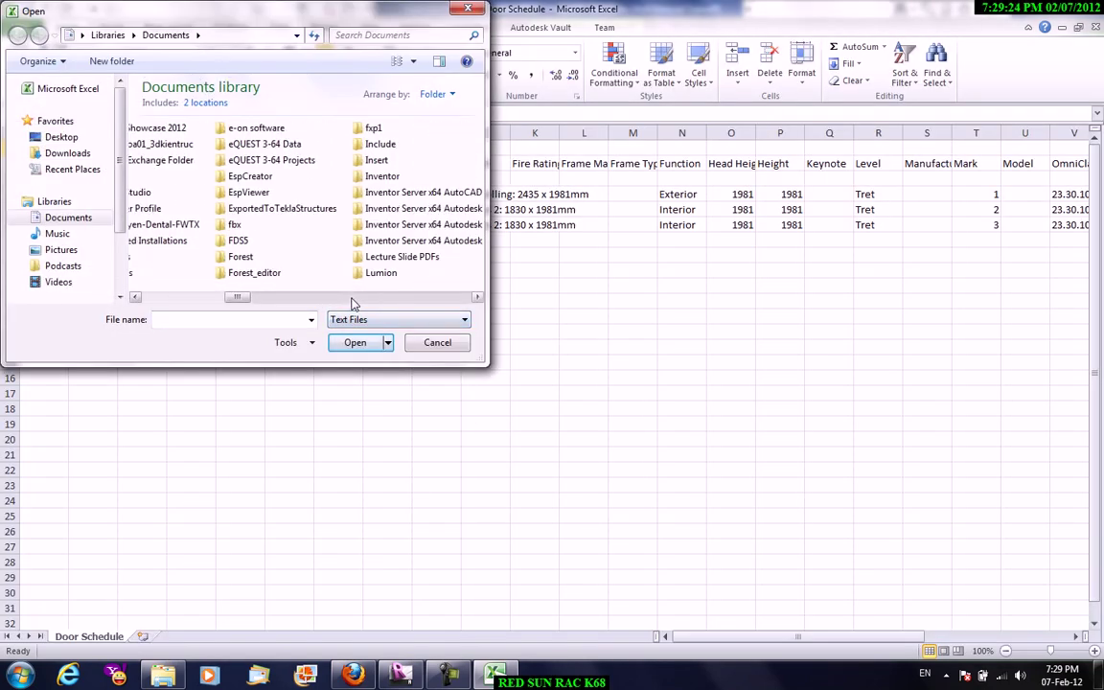
{"action": "left_click", "coordinate": [457, 298]}
{"action": "left_click", "coordinate": [191, 224]}
{"action": "left_click", "coordinate": [354, 342]}
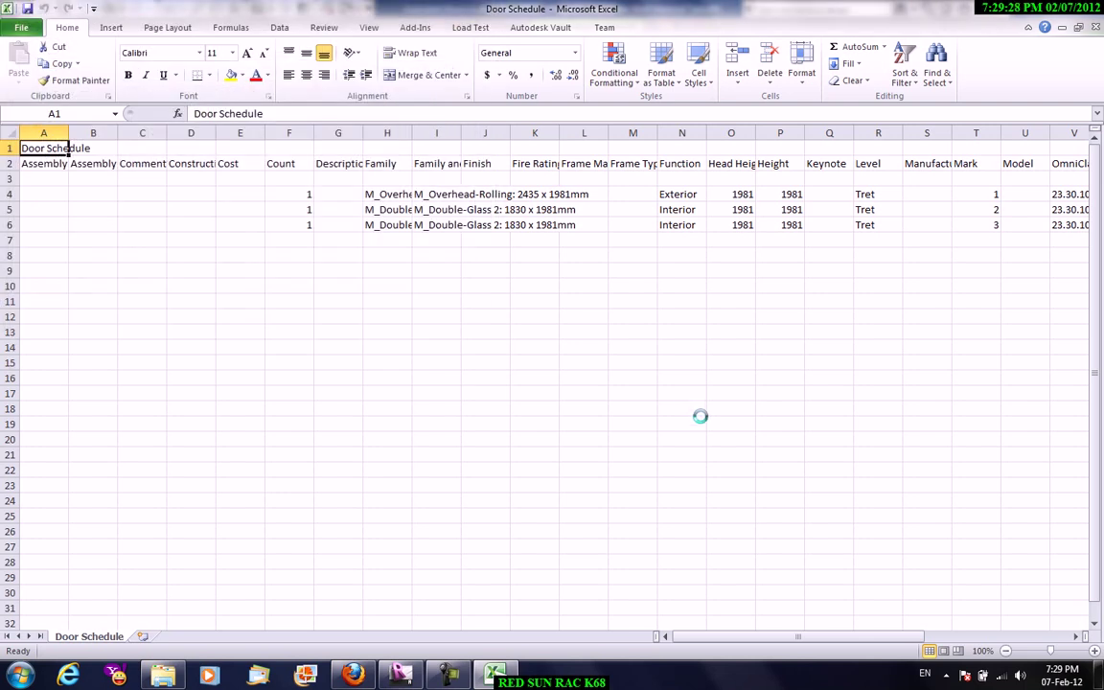
{"action": "left_click", "coordinate": [533, 375]}
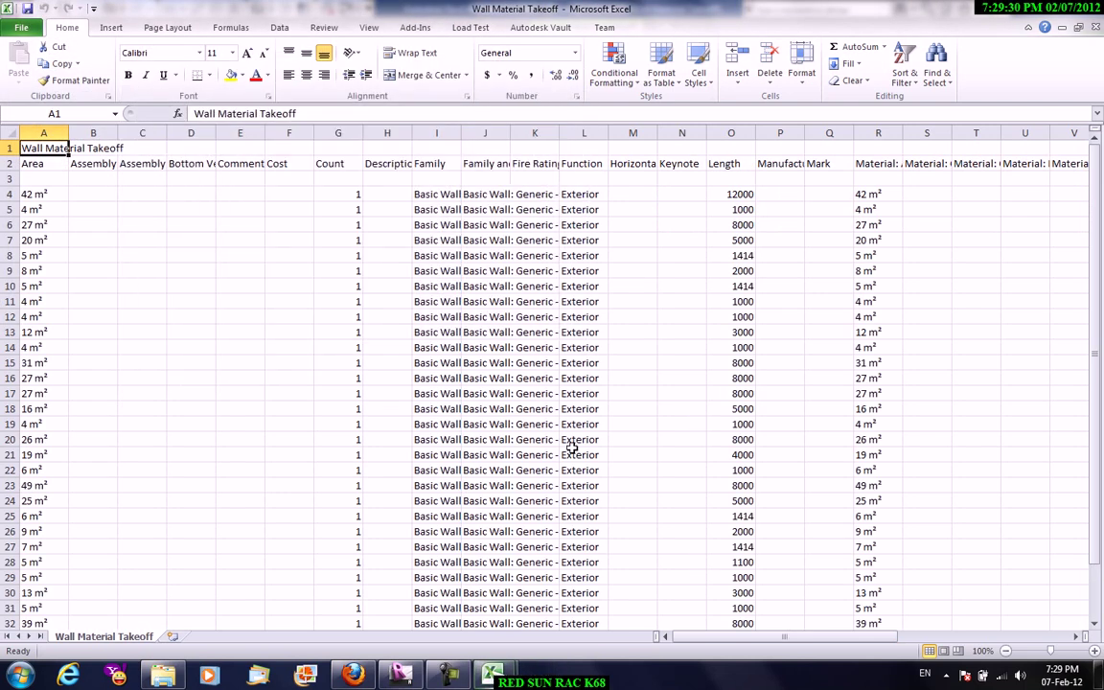
{"action": "mouse_move", "coordinate": [781, 637]}
{"action": "left_mouse_down"}
{"action": "mouse_move", "coordinate": [938, 630]}
{"action": "mouse_move", "coordinate": [780, 632]}
{"action": "left_mouse_up"}
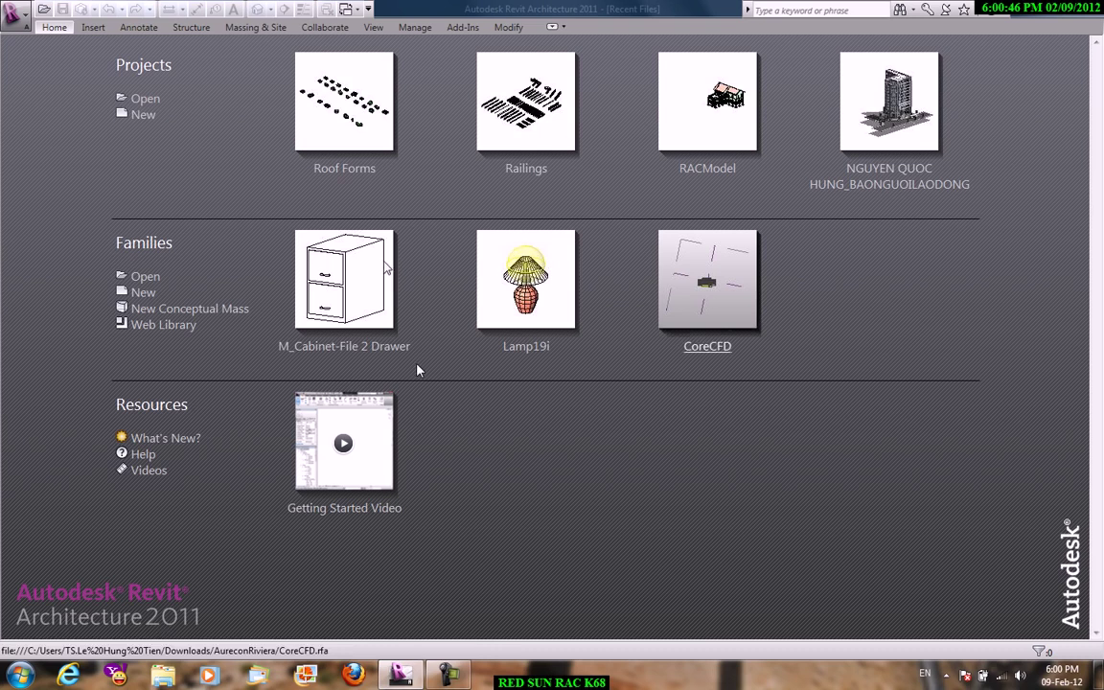
- Start a new project and confirm DefaultMetric.rte is the default template path
{"action": "left_click", "coordinate": [138, 115]}
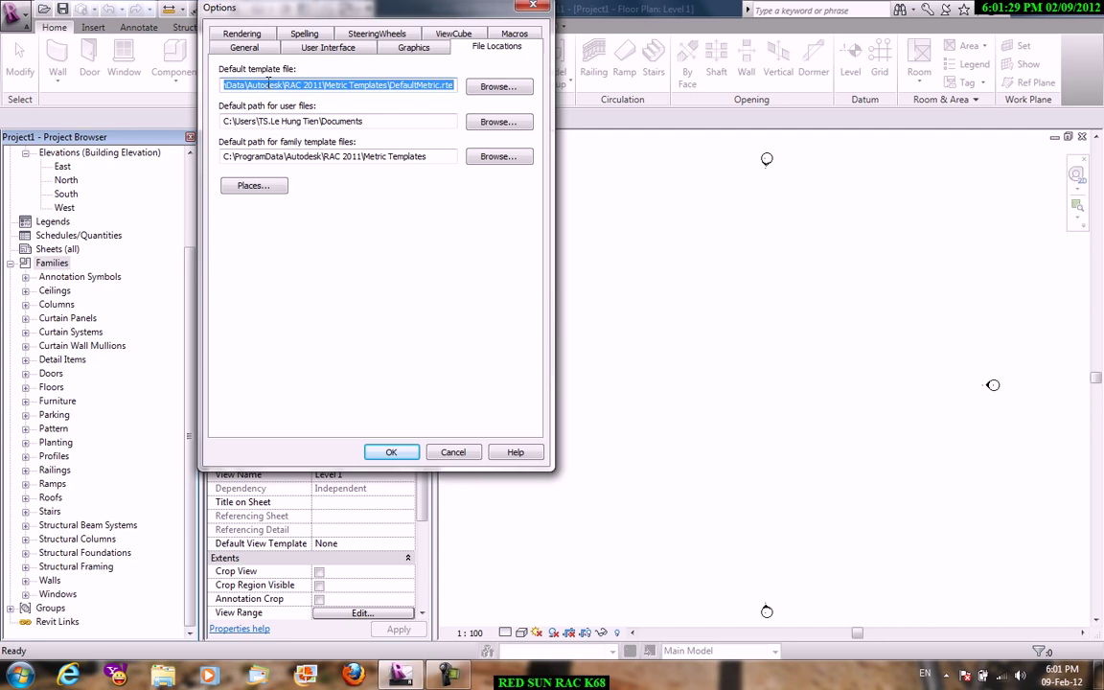
{"action": "left_click_drag", "start_coordinate": [267, 84], "coordinate": [484, 103]}
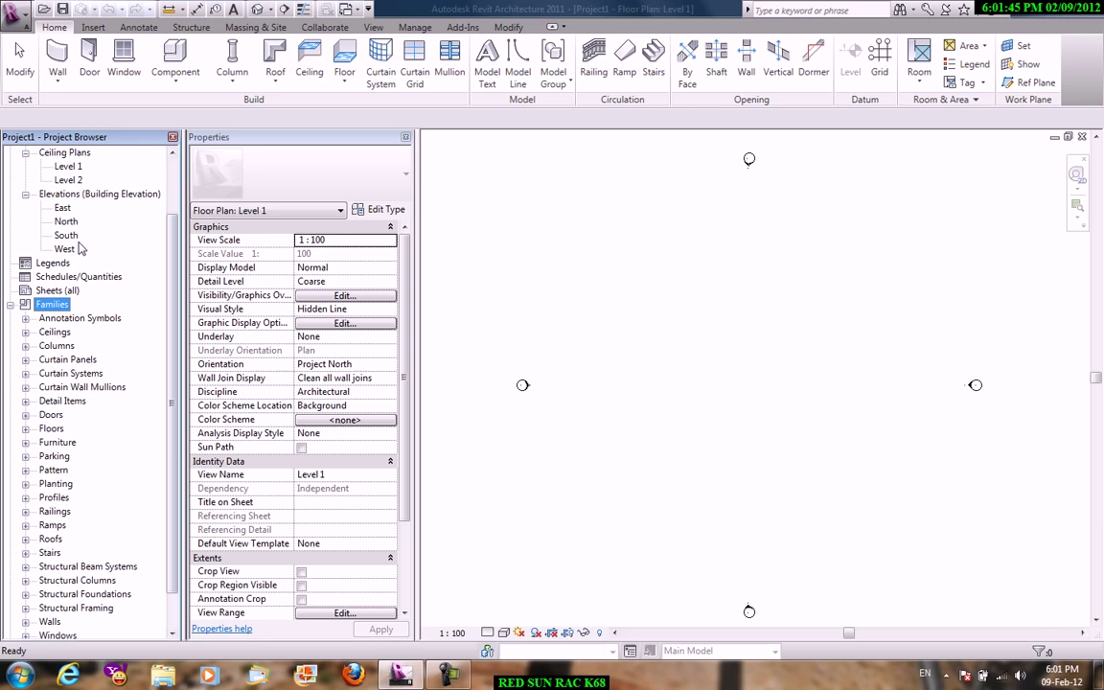
- In the South elevation, add Level 3 at 7600, set Level 2 to 4000 and pick a level line pattern
{"action": "double_click", "coordinate": [77, 237]}
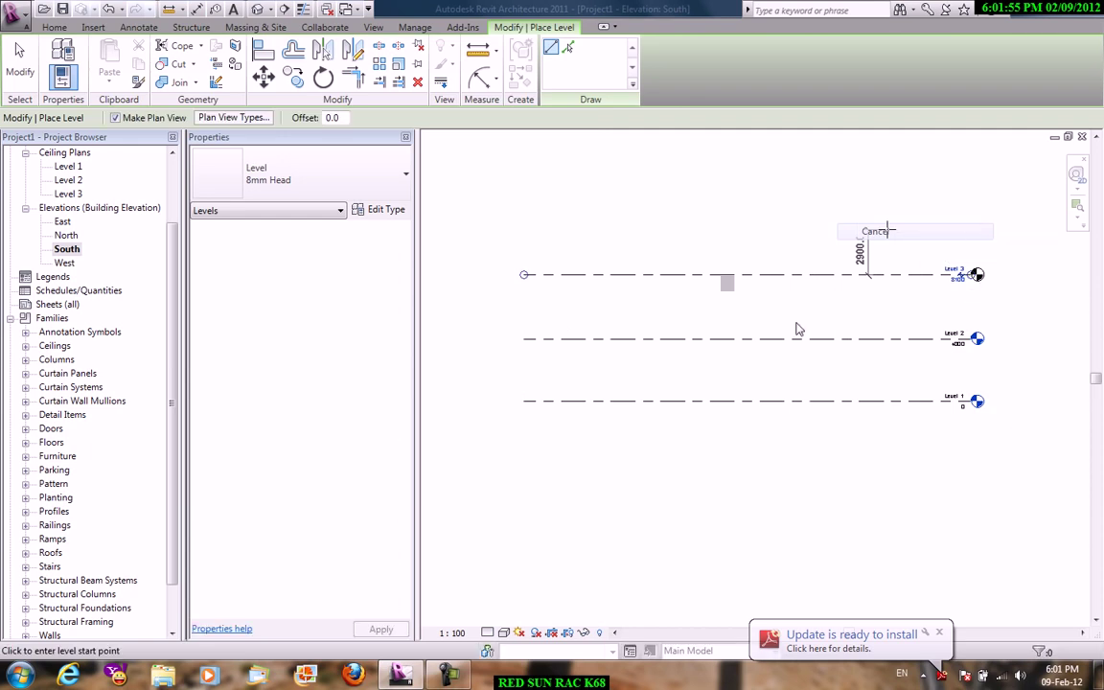
{"action": "key", "text": "Escape"}
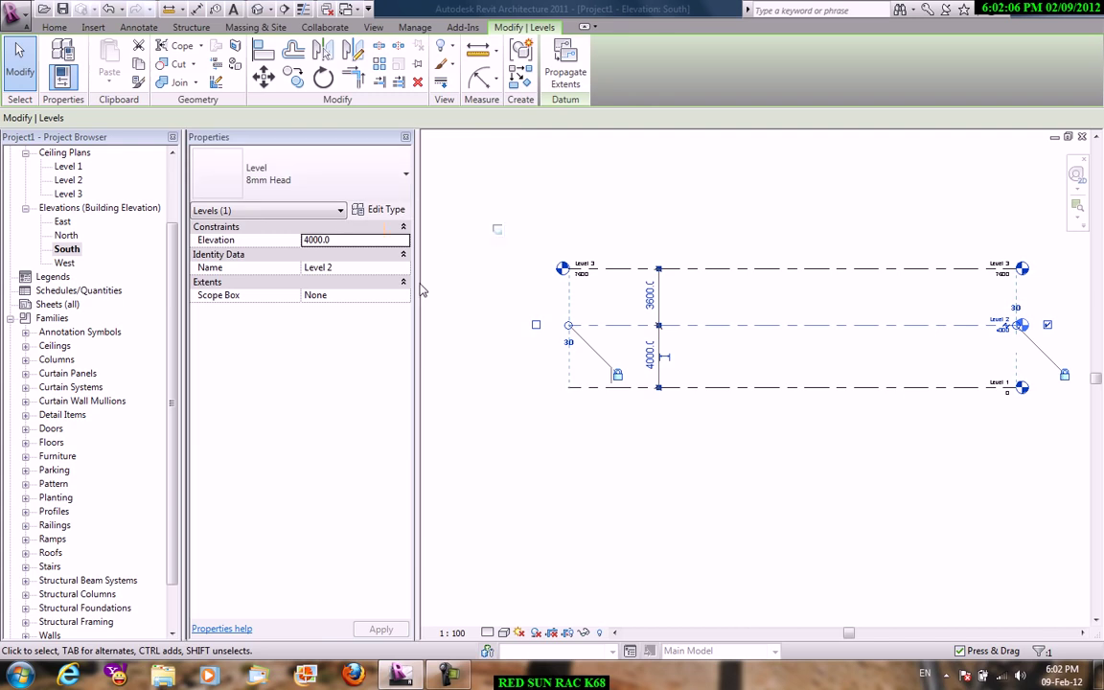
{"action": "left_click", "coordinate": [386, 209]}
{"action": "left_click", "coordinate": [497, 233]}
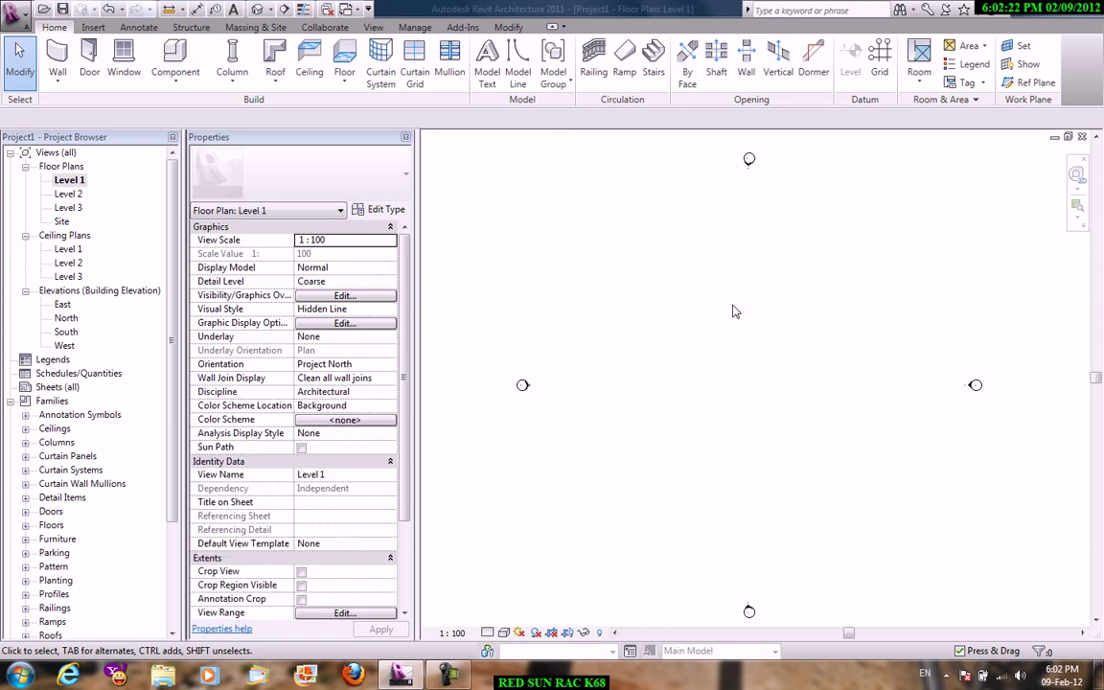
- Add numbered grids 2–6 by picking lines at a 4000 offset
{"action": "key", "text": "g"}
{"action": "key", "text": "r"}
{"action": "right_click", "coordinate": [717, 222]}
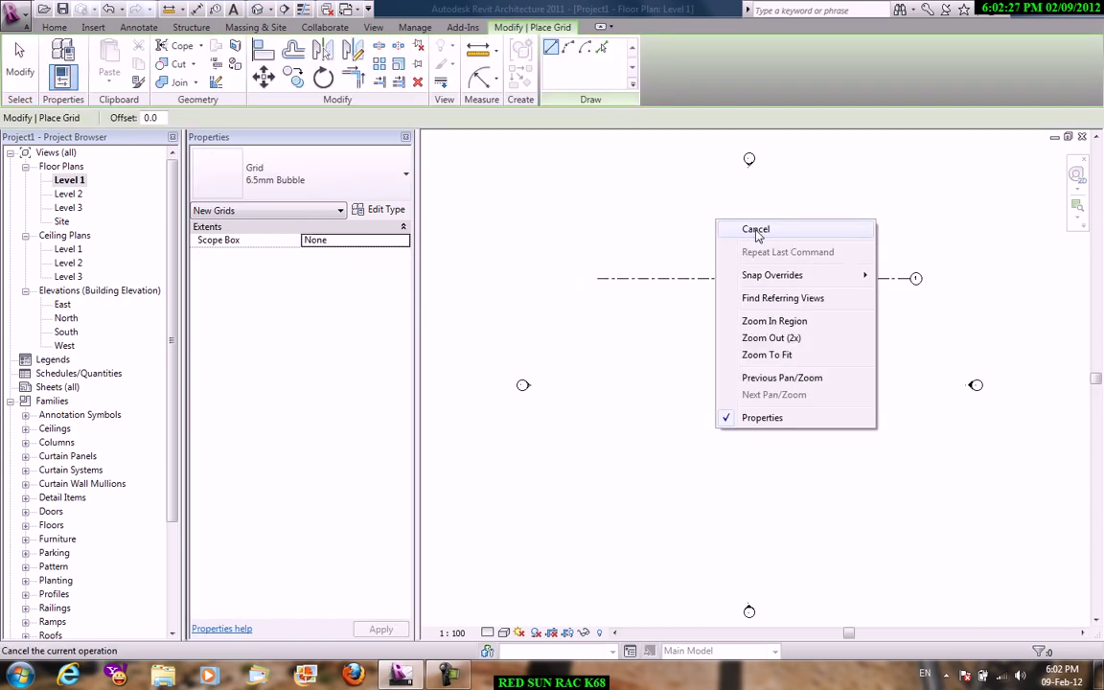
{"action": "left_click", "coordinate": [755, 230]}
{"action": "left_click", "coordinate": [756, 230]}
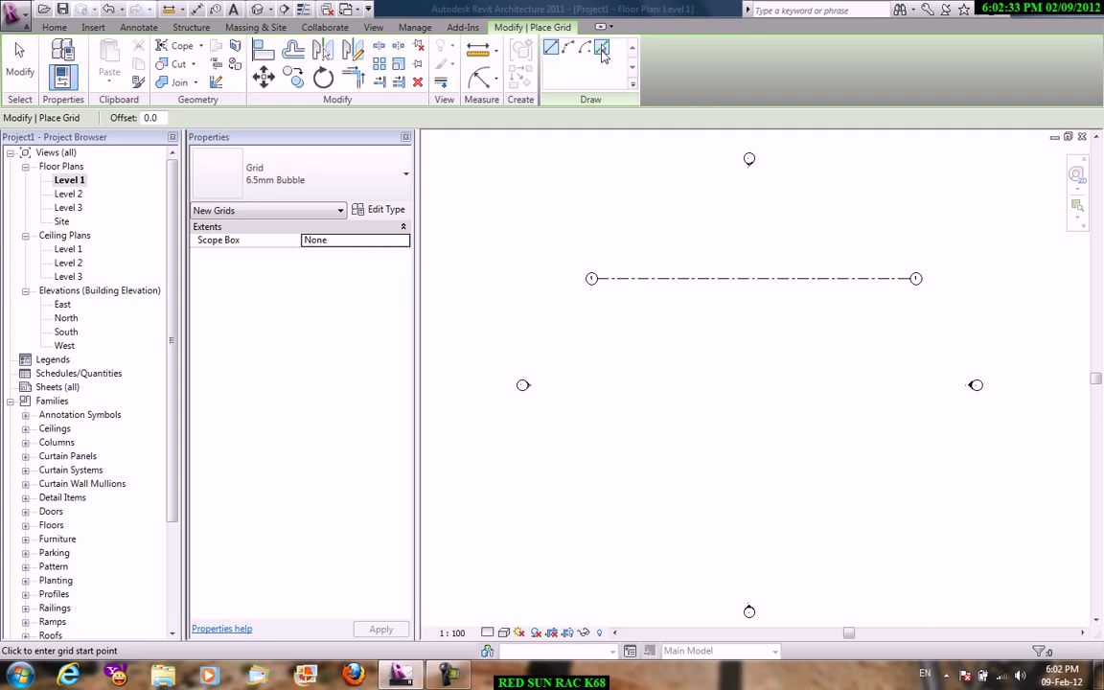
{"action": "left_click", "coordinate": [602, 48]}
{"action": "double_click", "coordinate": [150, 117]}
{"action": "type", "text": "4000"}
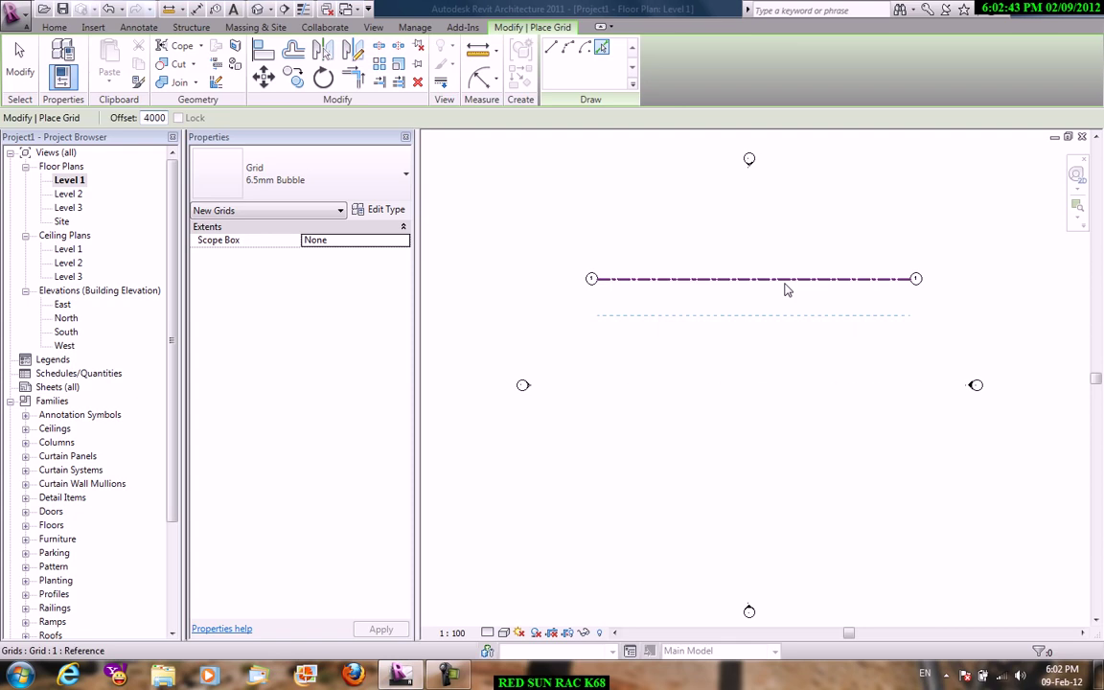
{"action": "right_click", "coordinate": [784, 288]}
{"action": "left_click", "coordinate": [694, 227]}
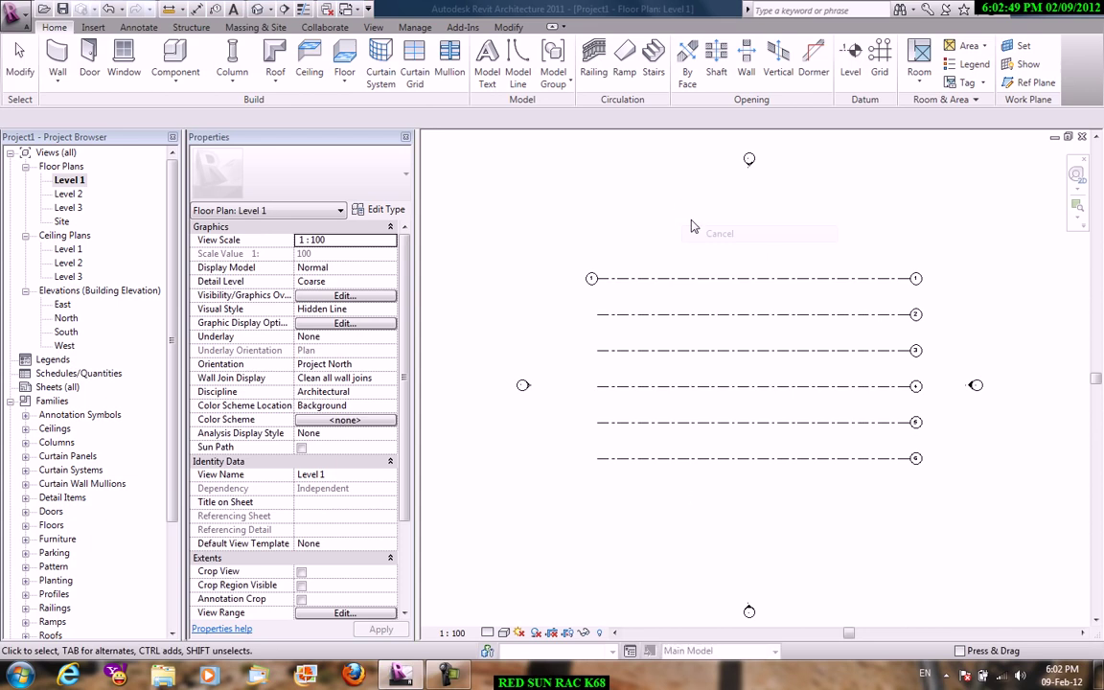
- Draw vertical grid A, copy it to create grids B through F, and select the vertical grids
{"action": "key", "text": "g"}
{"action": "key", "text": "r"}
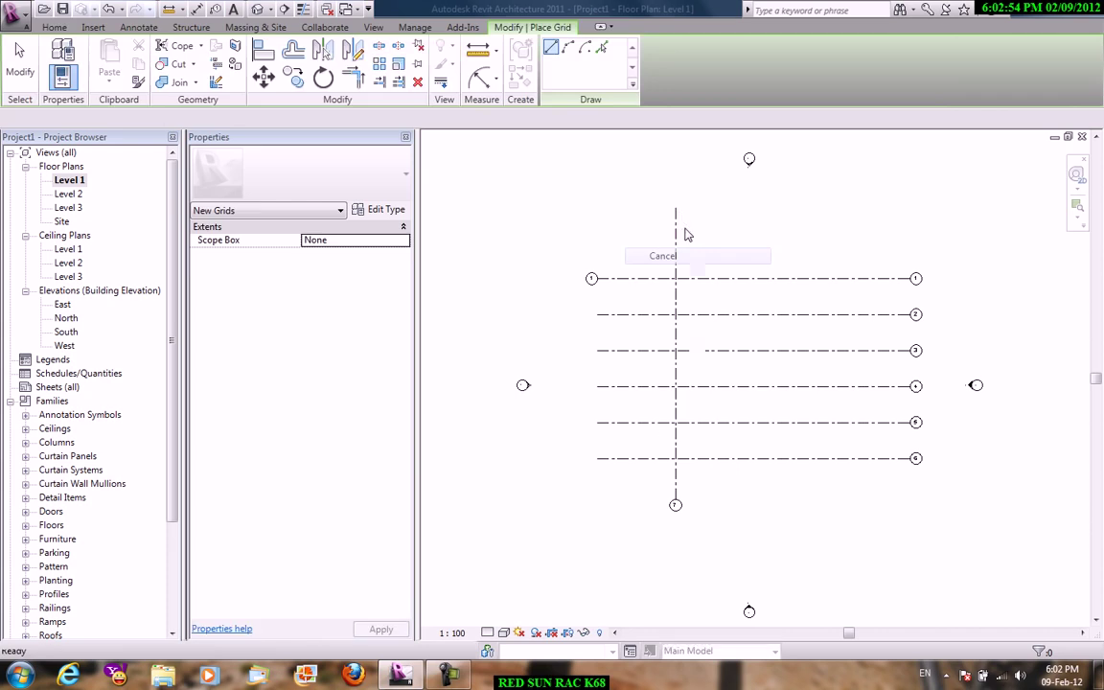
{"action": "left_click", "coordinate": [671, 579]}
{"action": "key", "text": "Escape"}
{"action": "key", "text": "Escape"}
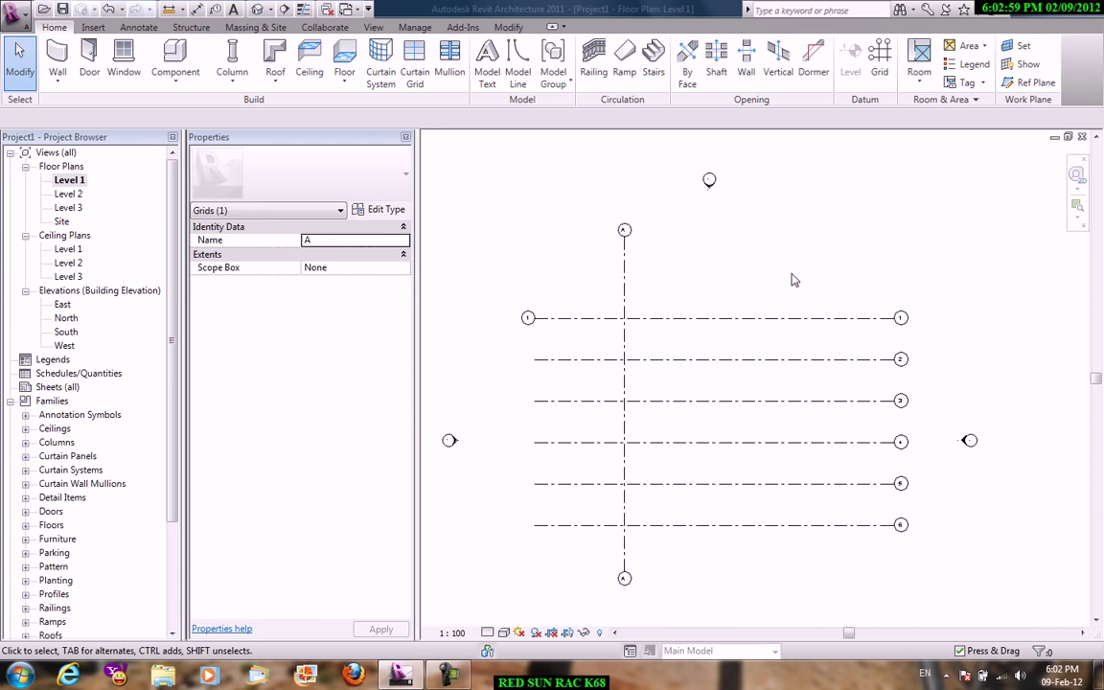
{"action": "left_click", "coordinate": [626, 270]}
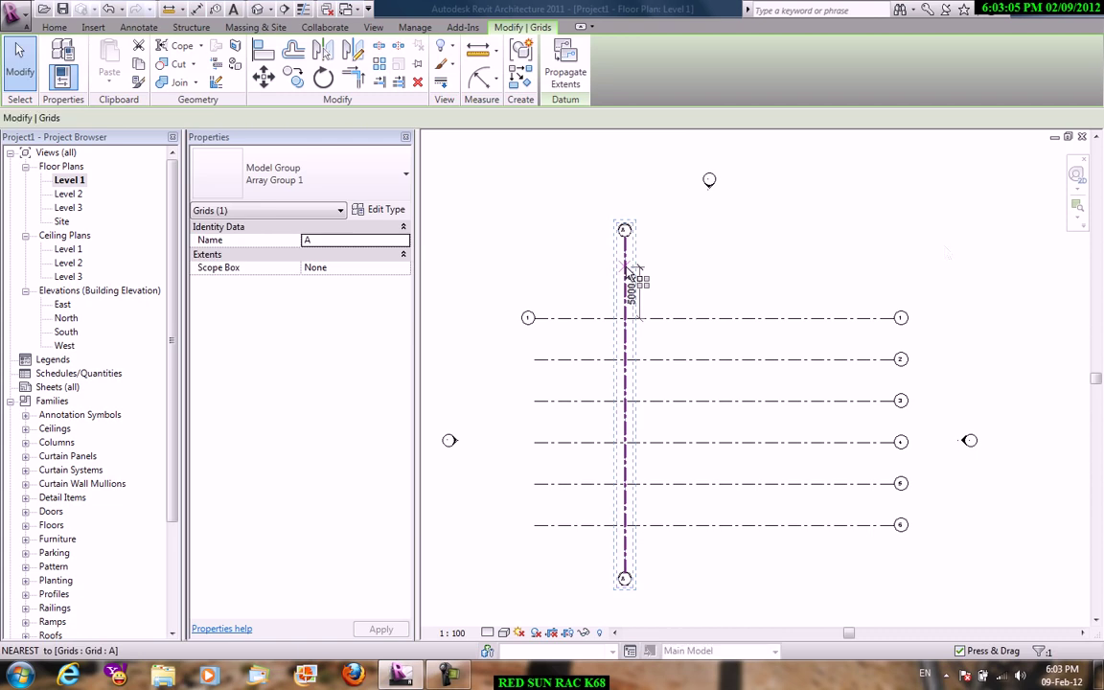
{"action": "left_click", "coordinate": [666, 272]}
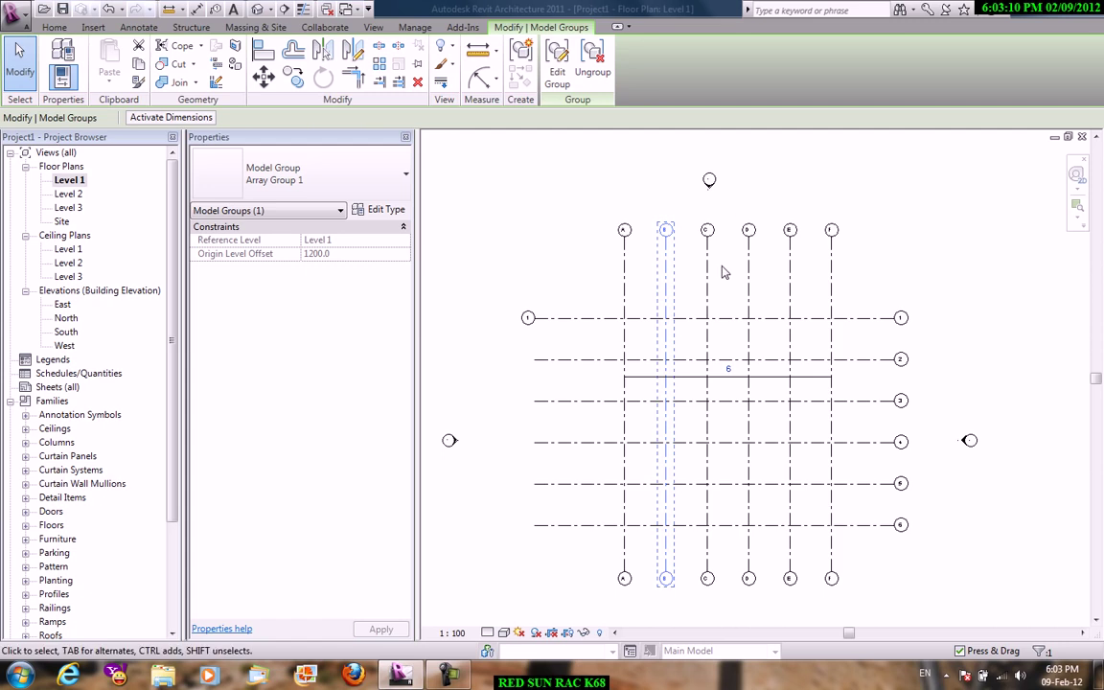
{"action": "left_click_drag", "start_coordinate": [934, 245], "coordinate": [537, 251]}
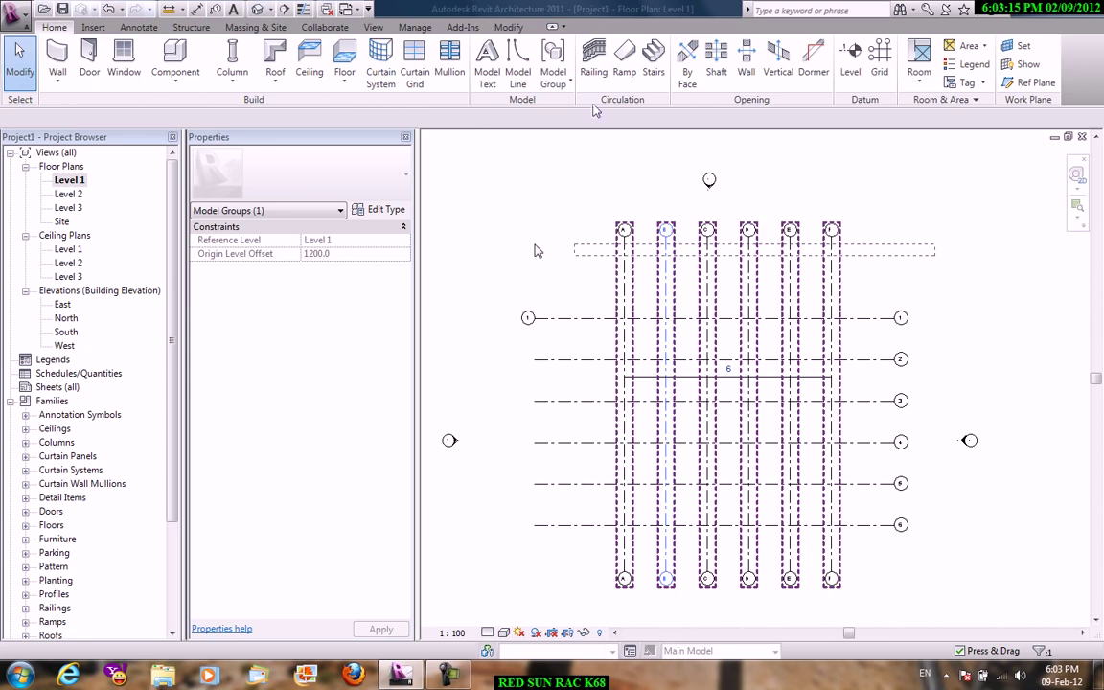
{"action": "left_click_drag", "start_coordinate": [594, 110], "coordinate": [561, 67]}
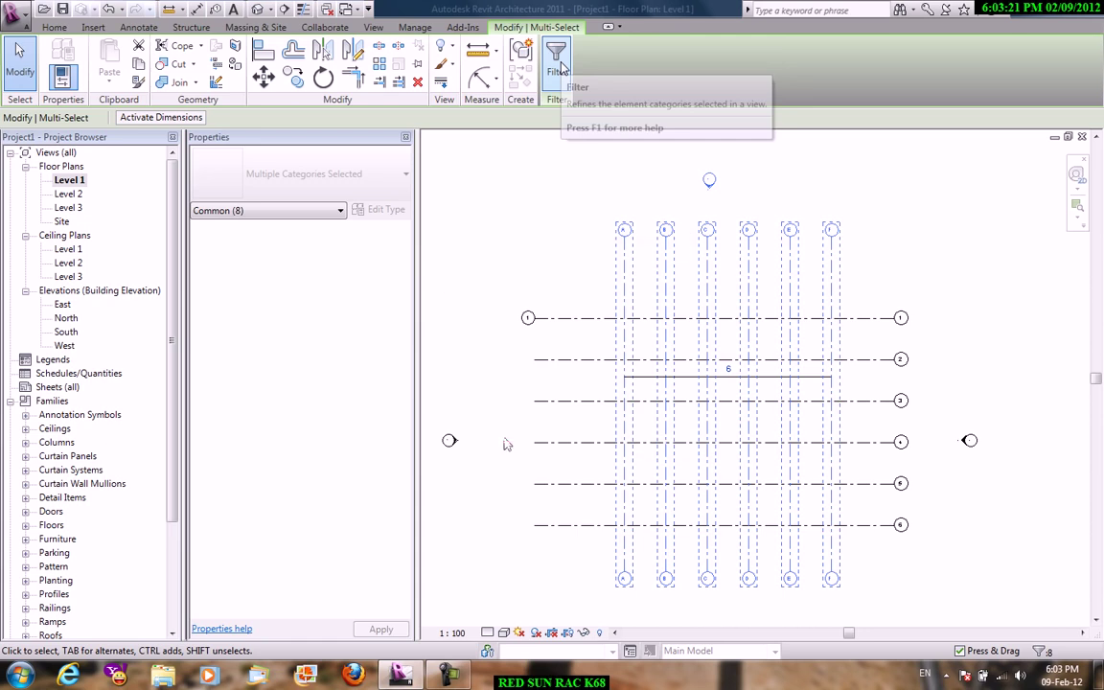
{"action": "left_click", "coordinate": [552, 220]}
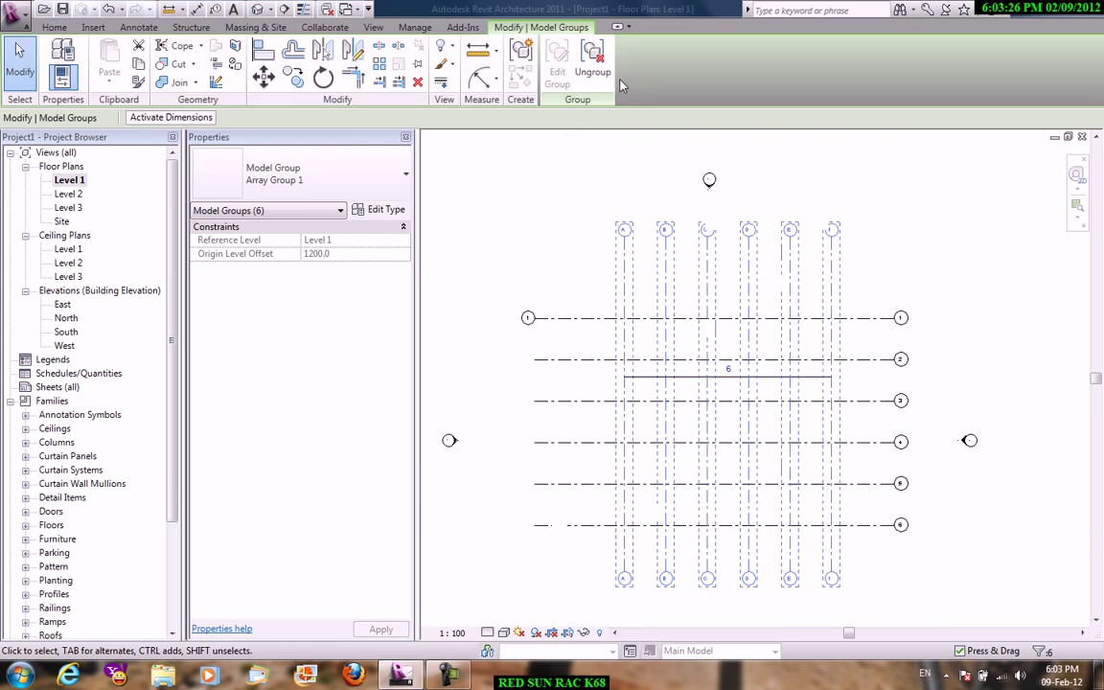
- Restart grid placement with GR, then switch to the Wall tool with WA
{"action": "key", "text": "g"}
{"action": "key", "text": "r"}
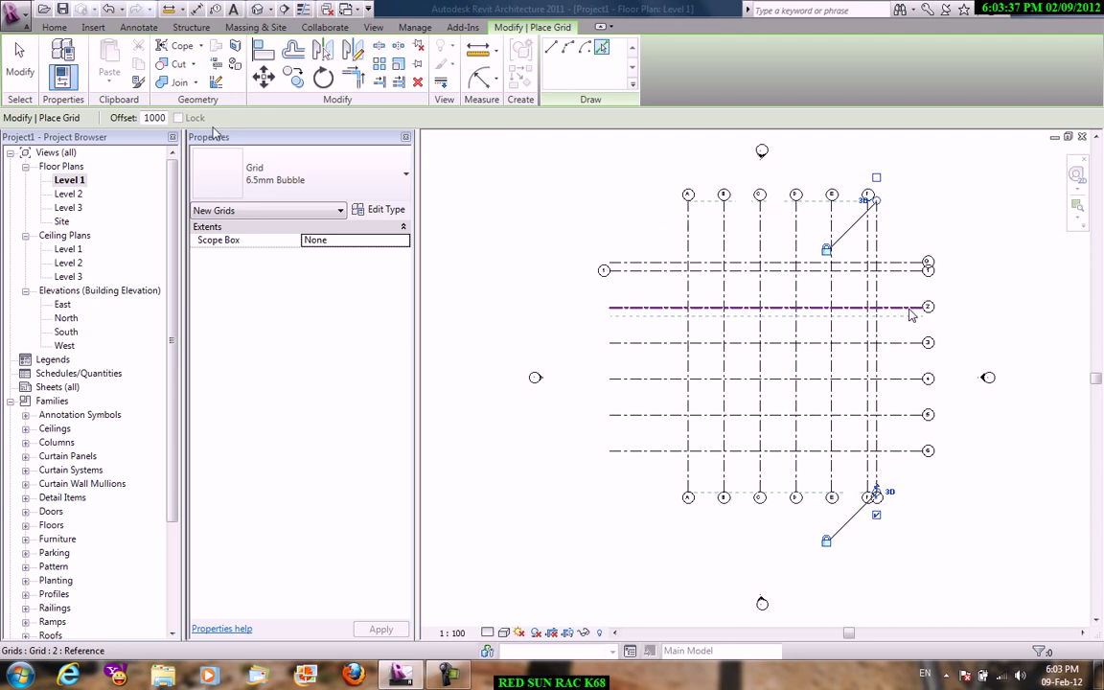
{"action": "key", "text": "w"}
{"action": "key", "text": "a"}
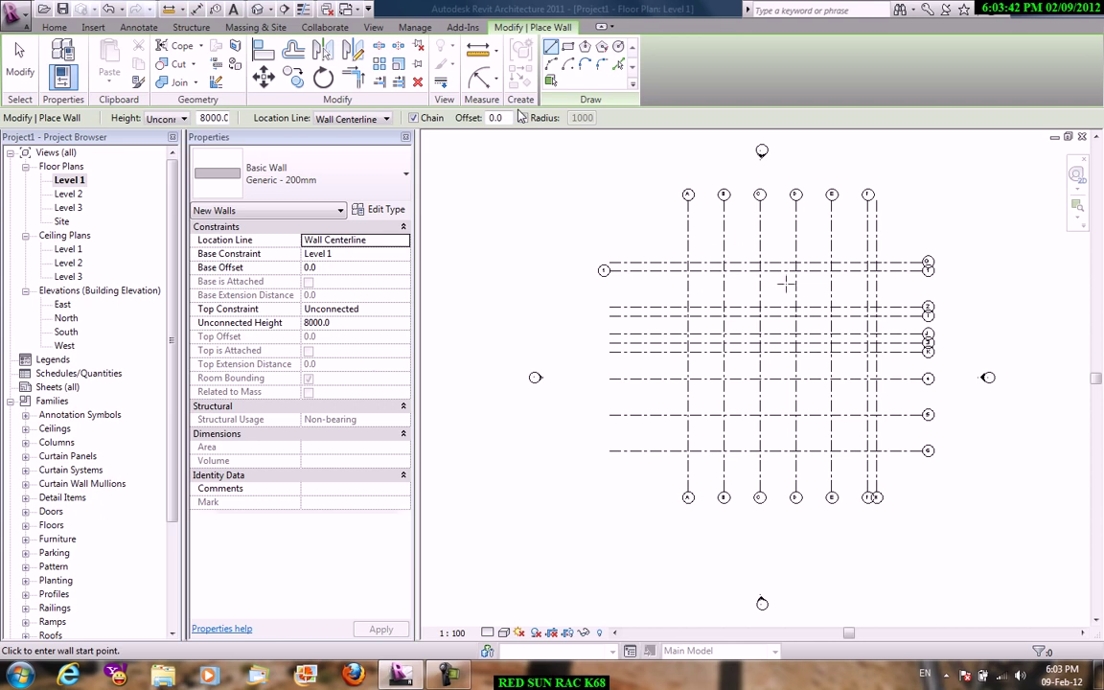
- Trace Generic 200mm walls around the grids, including the diagonal, closing the loop at grids C/3
{"action": "left_click", "coordinate": [687, 266]}
{"action": "left_click", "coordinate": [795, 266]}
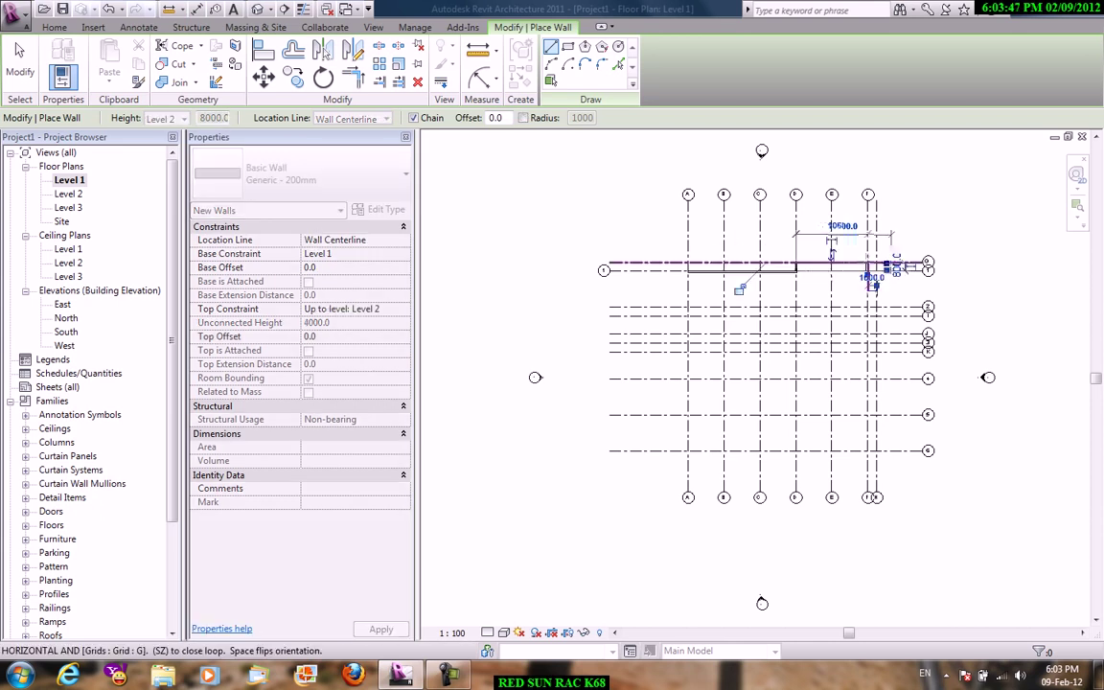
{"action": "left_click", "coordinate": [793, 383]}
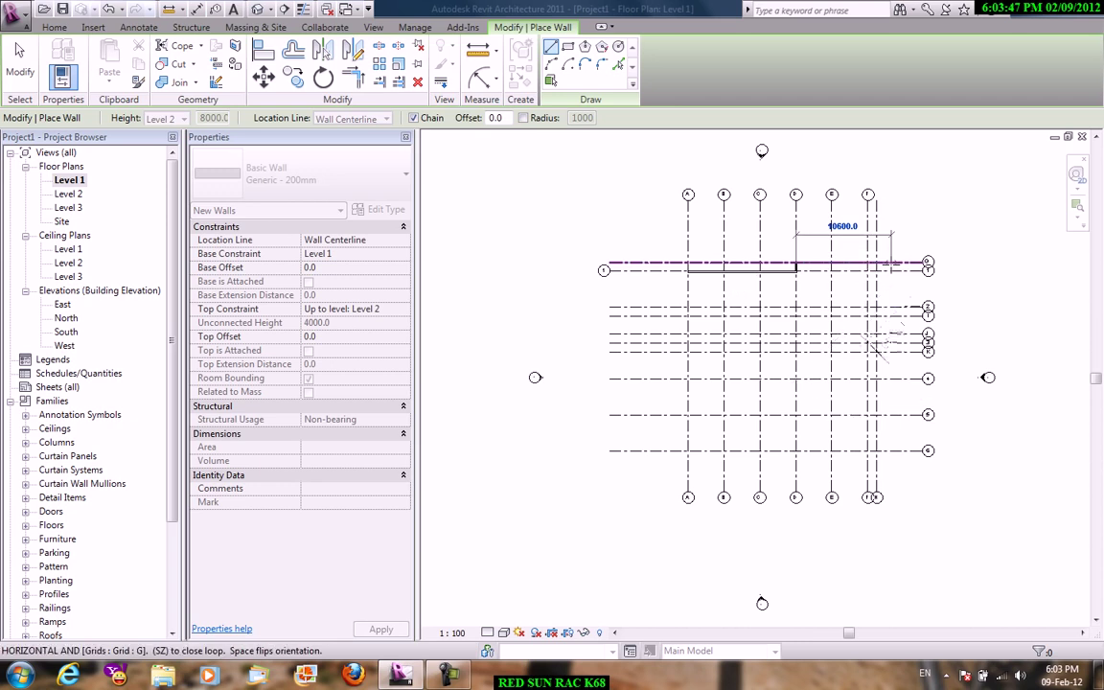
{"action": "scroll", "coordinate": [874, 349], "scroll_direction": "up", "scroll_amount": 3}
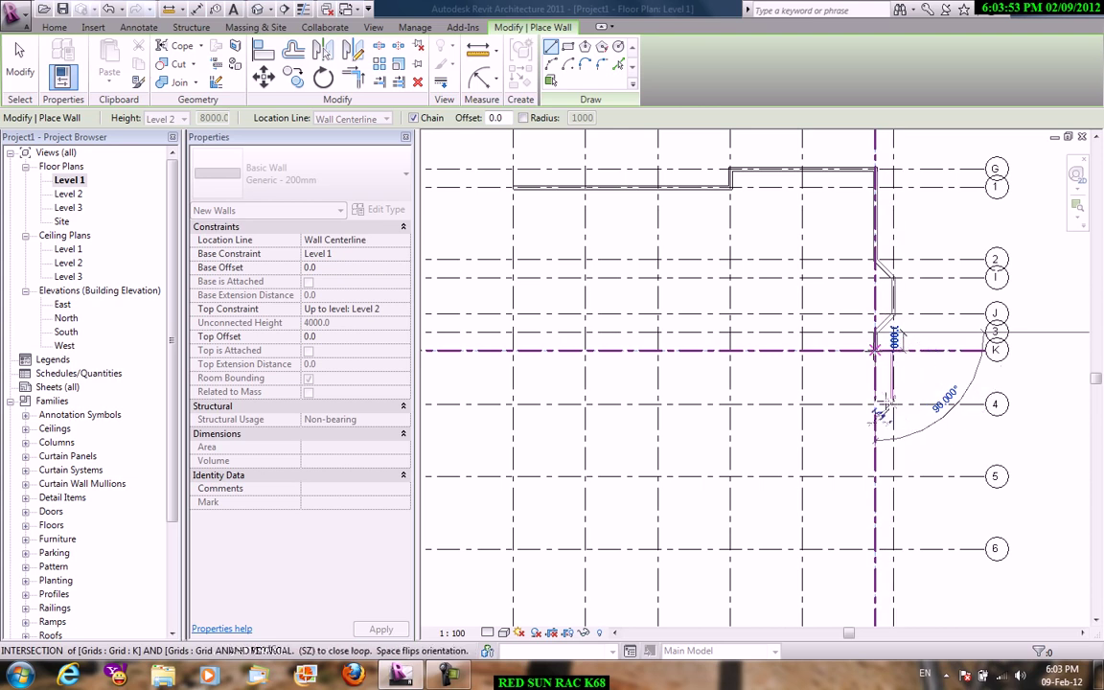
{"action": "middle_click_drag", "start_coordinate": [881, 414], "coordinate": [963, 211]}
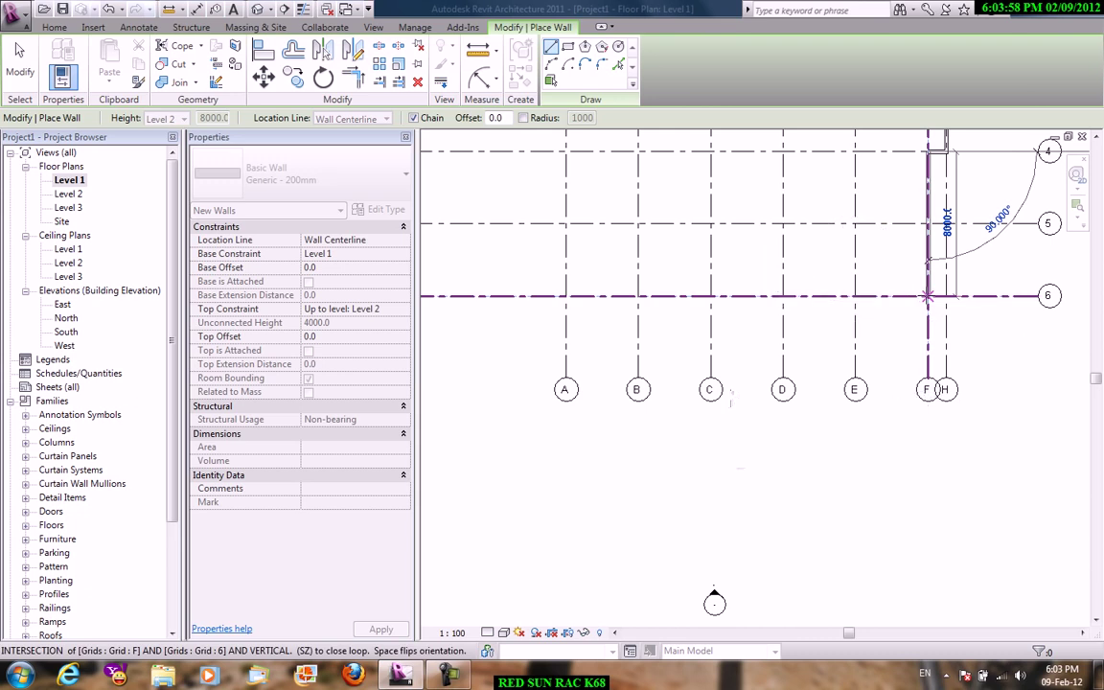
{"action": "middle_click_drag", "start_coordinate": [926, 295], "coordinate": [878, 540]}
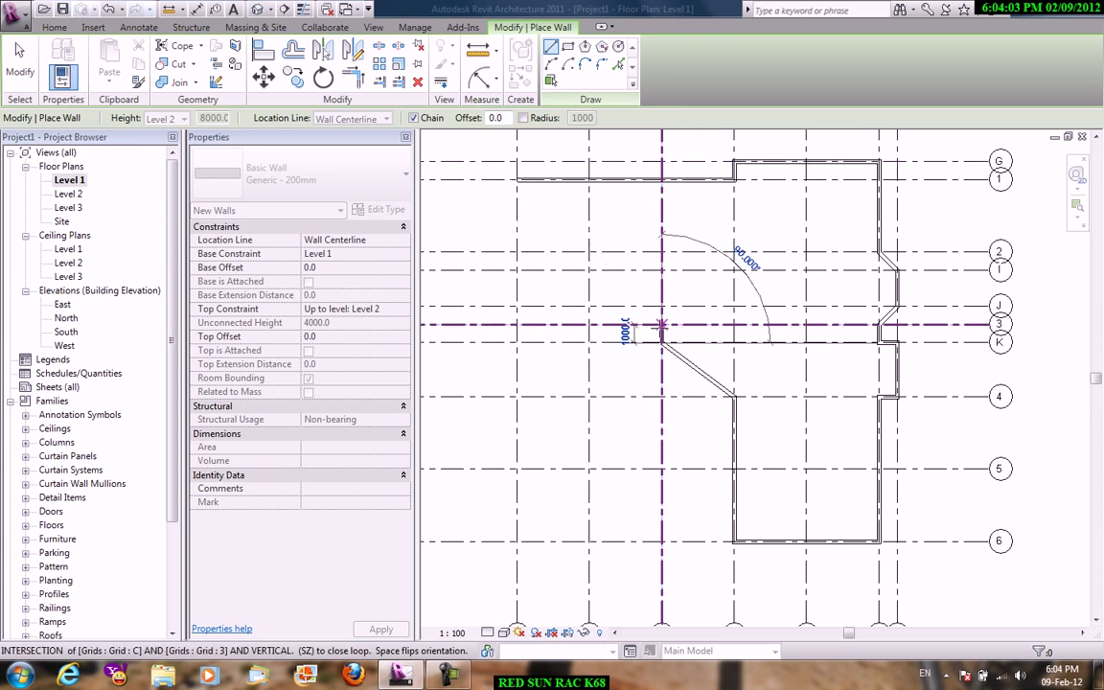
{"action": "left_click", "coordinate": [662, 327]}
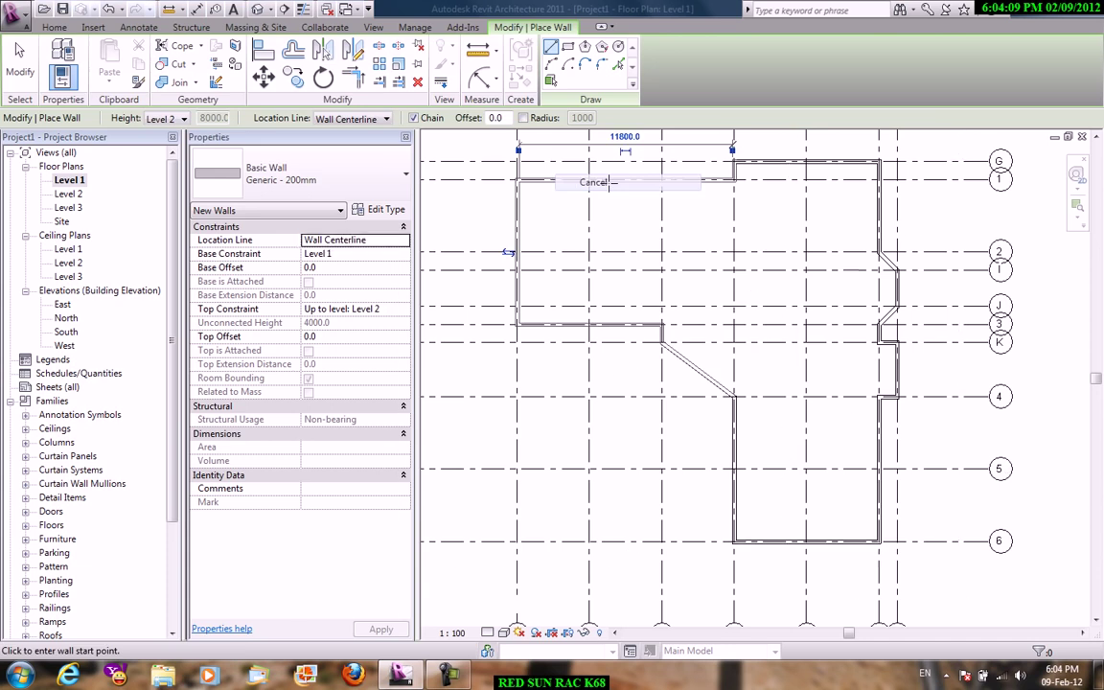
{"action": "left_click", "coordinate": [594, 182]}
{"action": "scroll", "coordinate": [655, 247], "scroll_direction": "up", "scroll_amount": 2}
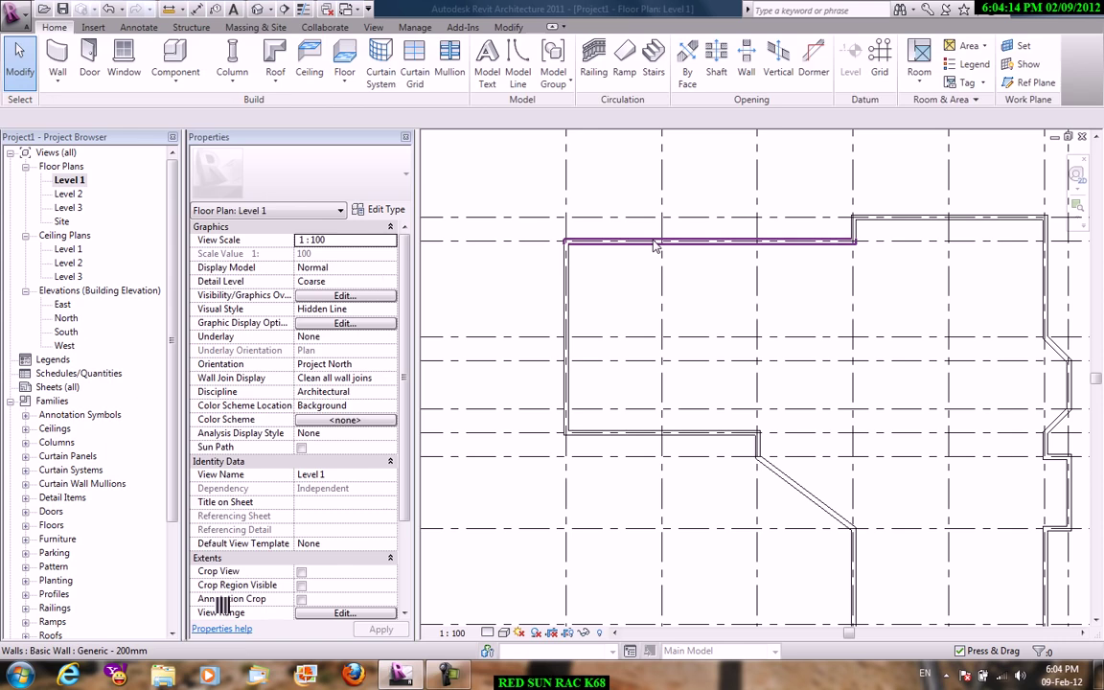
- Place three doors and tagged windows, plus six M_Desk 1525 x 762mm desks inside
{"action": "left_click", "coordinate": [654, 244]}
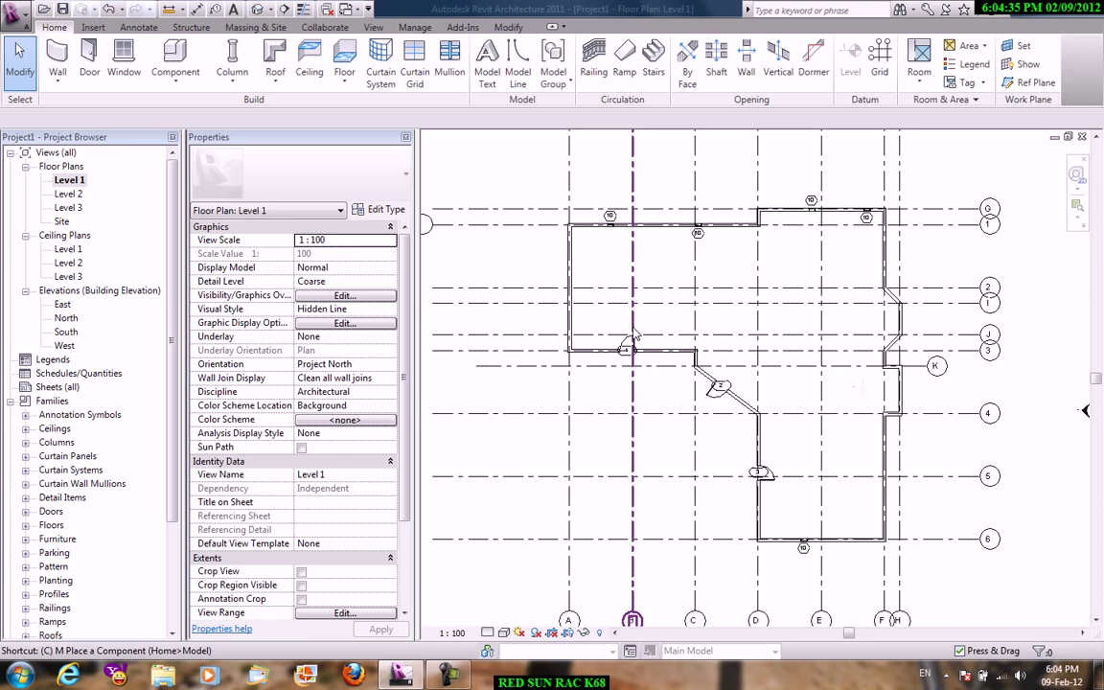
{"action": "key", "text": "m"}
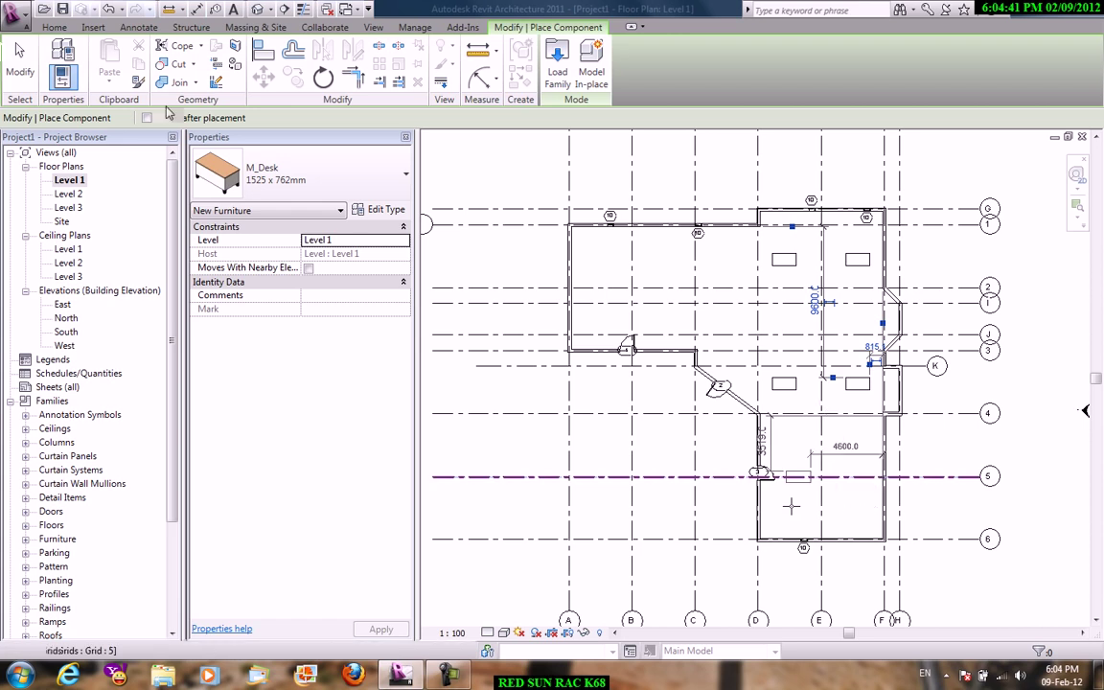
{"action": "key", "text": "Escape"}
{"action": "key", "text": "Escape"}
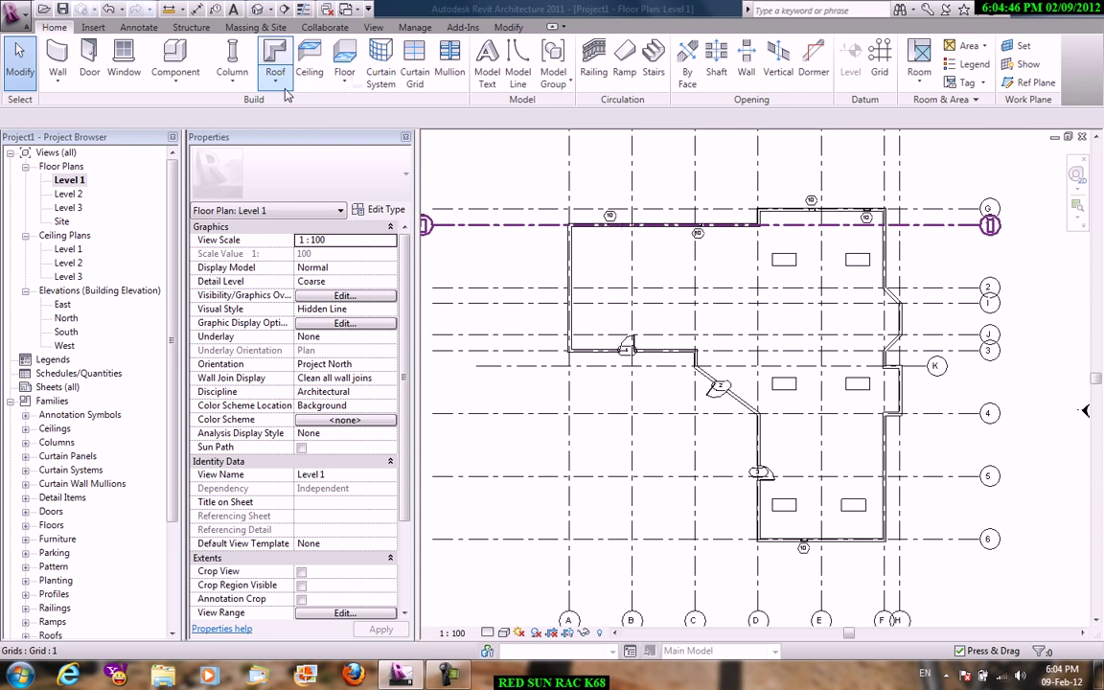
{"action": "left_click", "coordinate": [344, 82]}
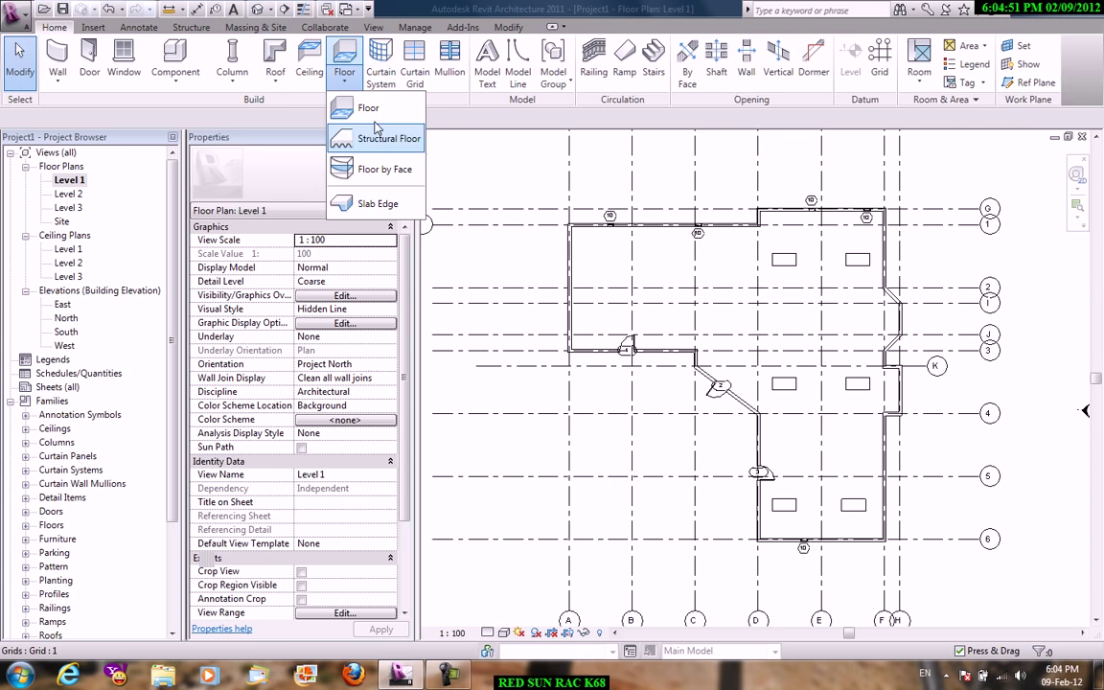
- Sketch the Level 1 floor boundary by picking walls, including around the diagonal wall
{"action": "left_click", "coordinate": [370, 110]}
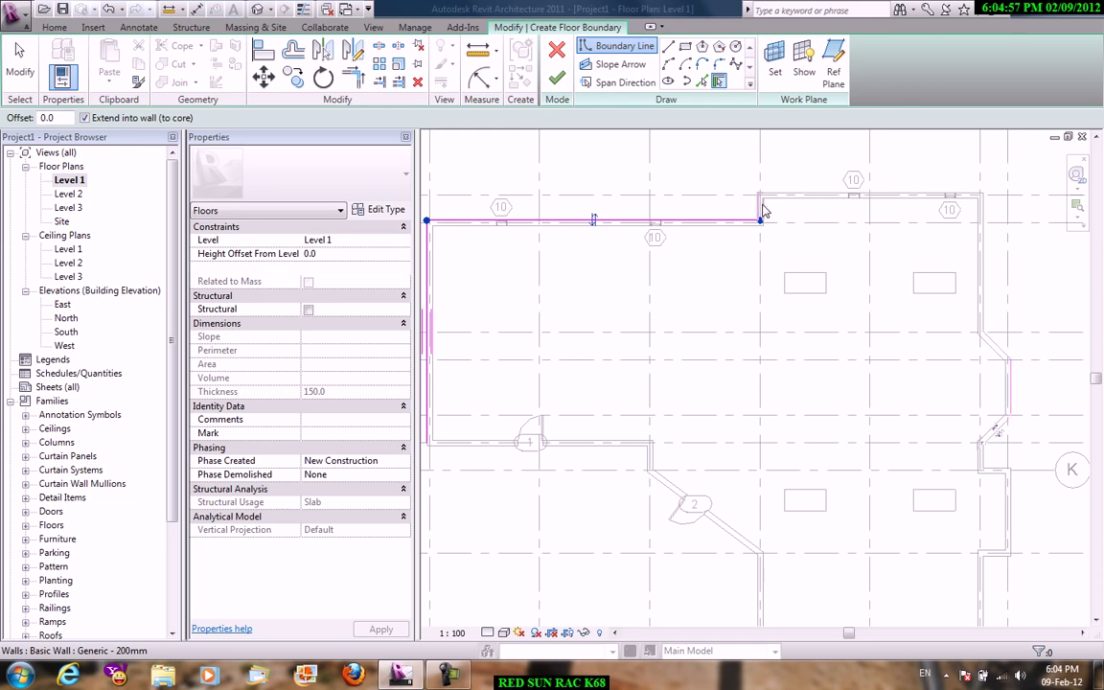
{"action": "scroll", "coordinate": [764, 210], "scroll_direction": "up", "scroll_amount": 5}
{"action": "middle_click_drag", "start_coordinate": [764, 211], "coordinate": [518, 386]}
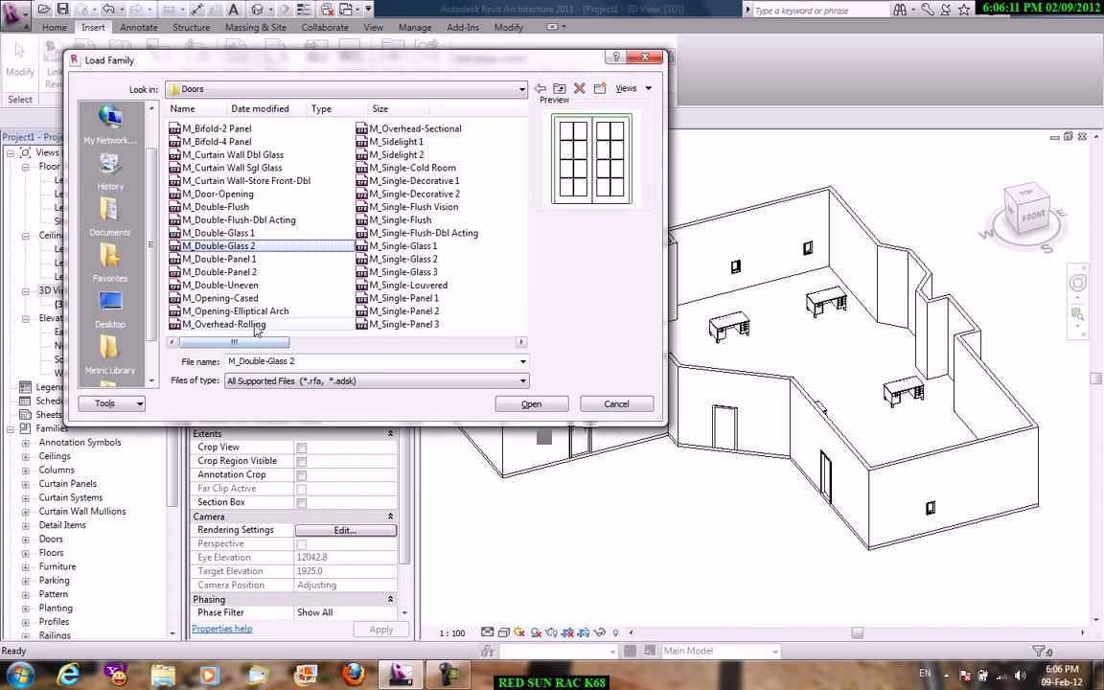
- Load M_Double-Glass 2 and switch two Level 1 doors to the glazed double door type
{"action": "left_click", "coordinate": [531, 404]}
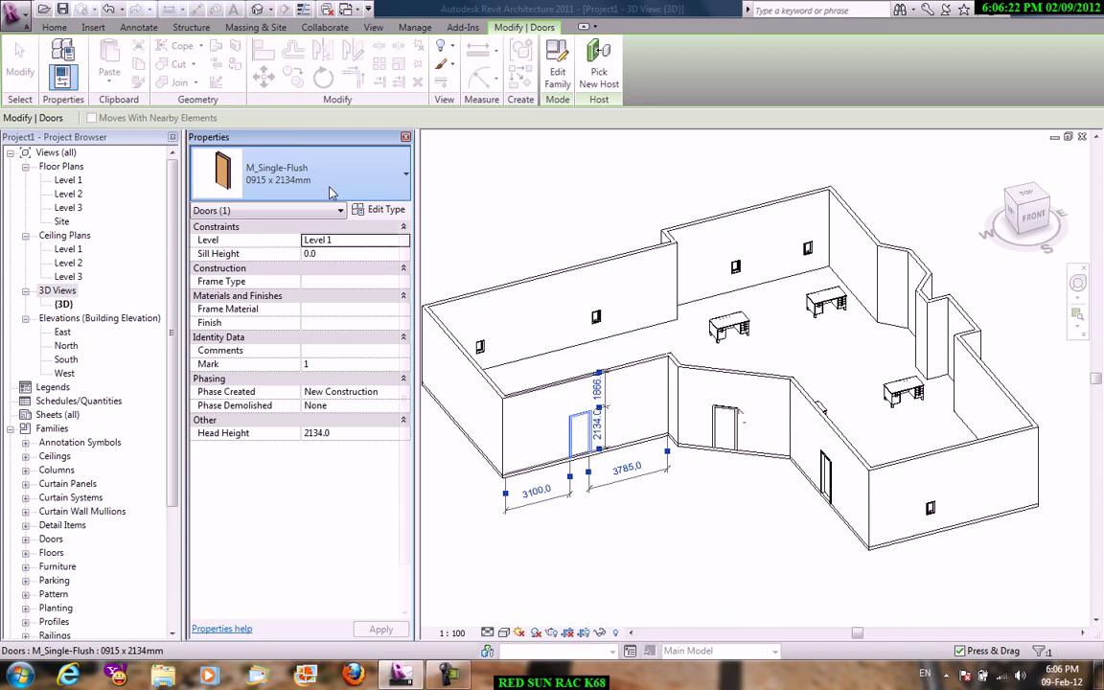
{"action": "left_click", "coordinate": [280, 191]}
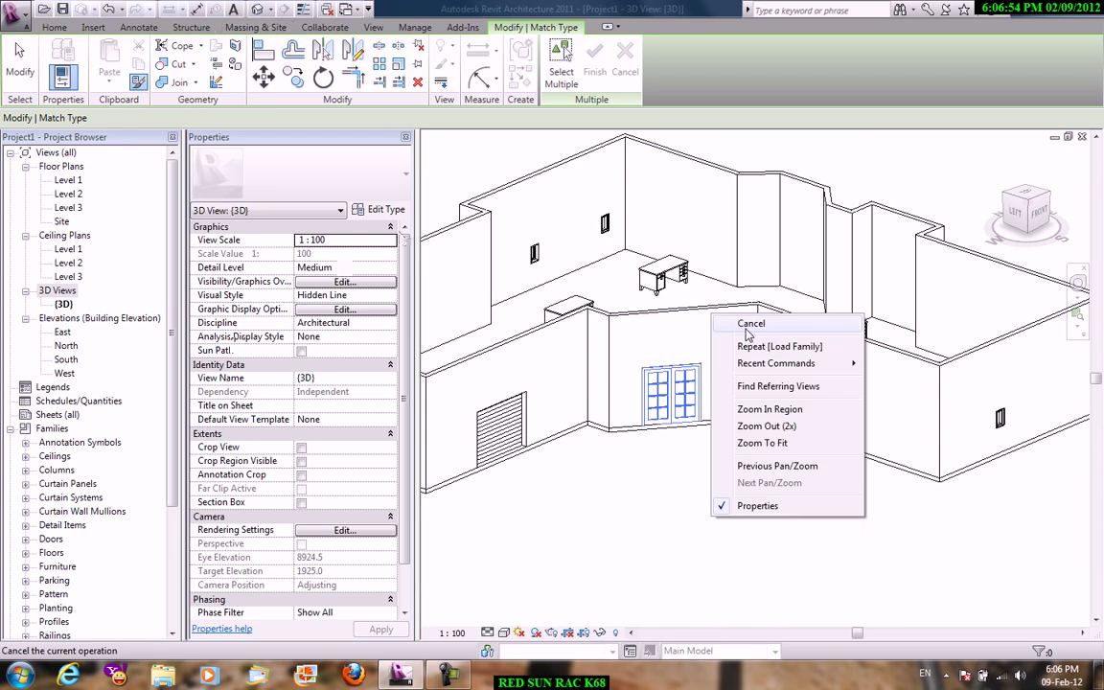
{"action": "left_click", "coordinate": [748, 345]}
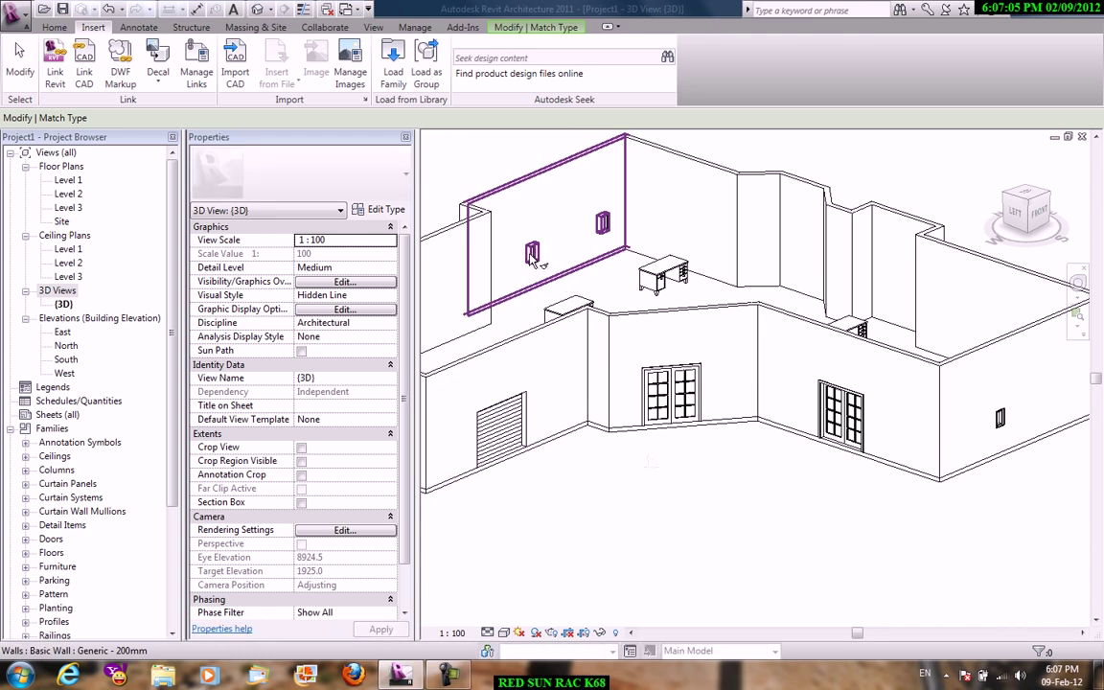
- Change all small windows to arched, paste the storey aligned to Level 2, and filter to walls
{"action": "left_click", "coordinate": [534, 257]}
{"action": "right_click", "coordinate": [537, 257]}
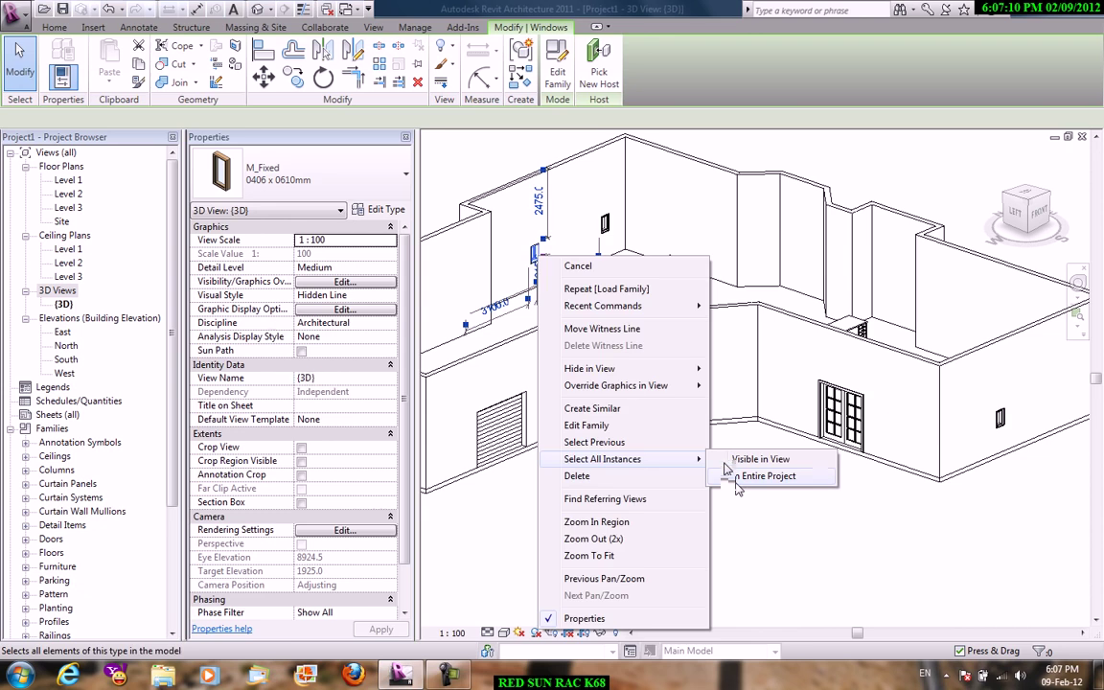
{"action": "left_click", "coordinate": [737, 478]}
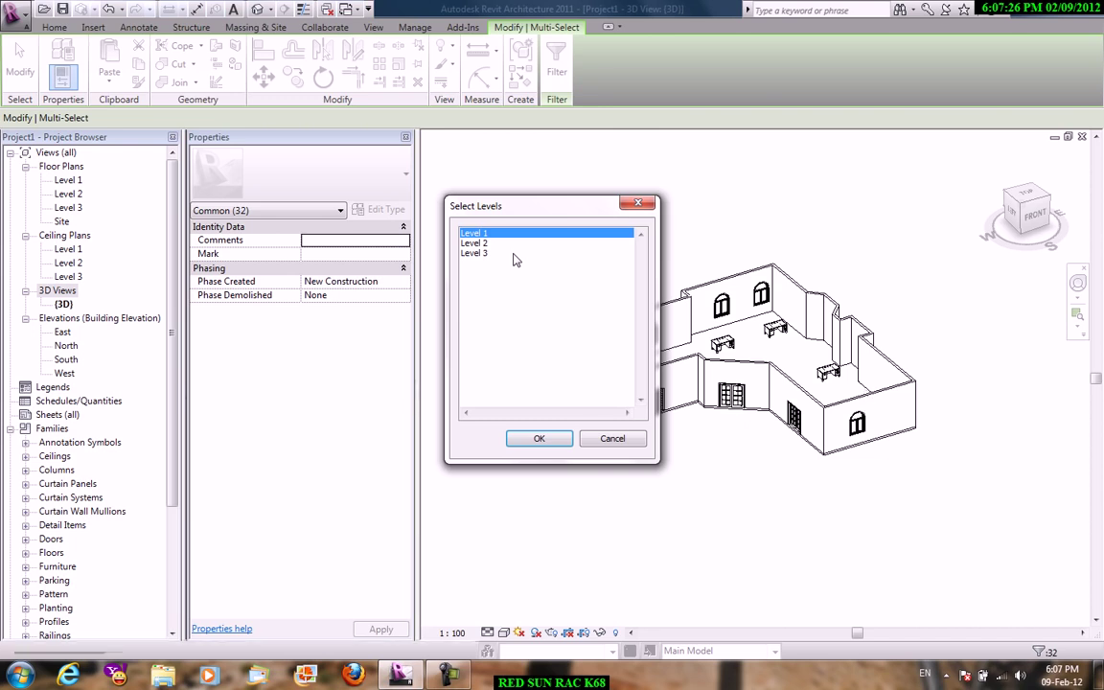
{"action": "key", "text": "Return"}
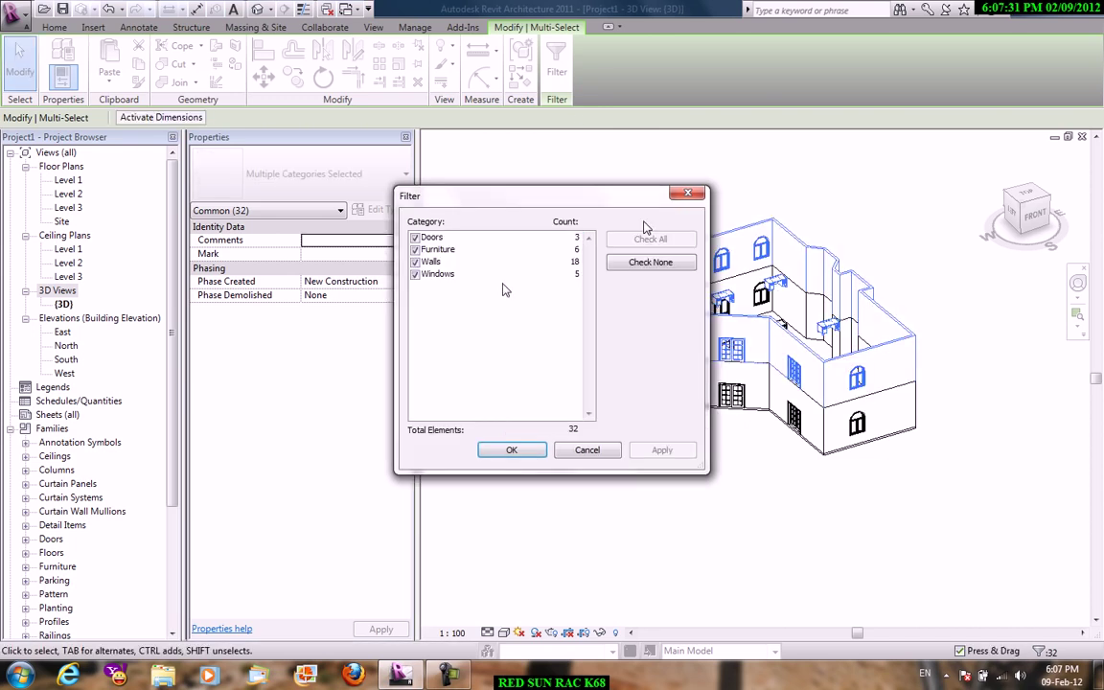
{"action": "key", "text": "Return"}
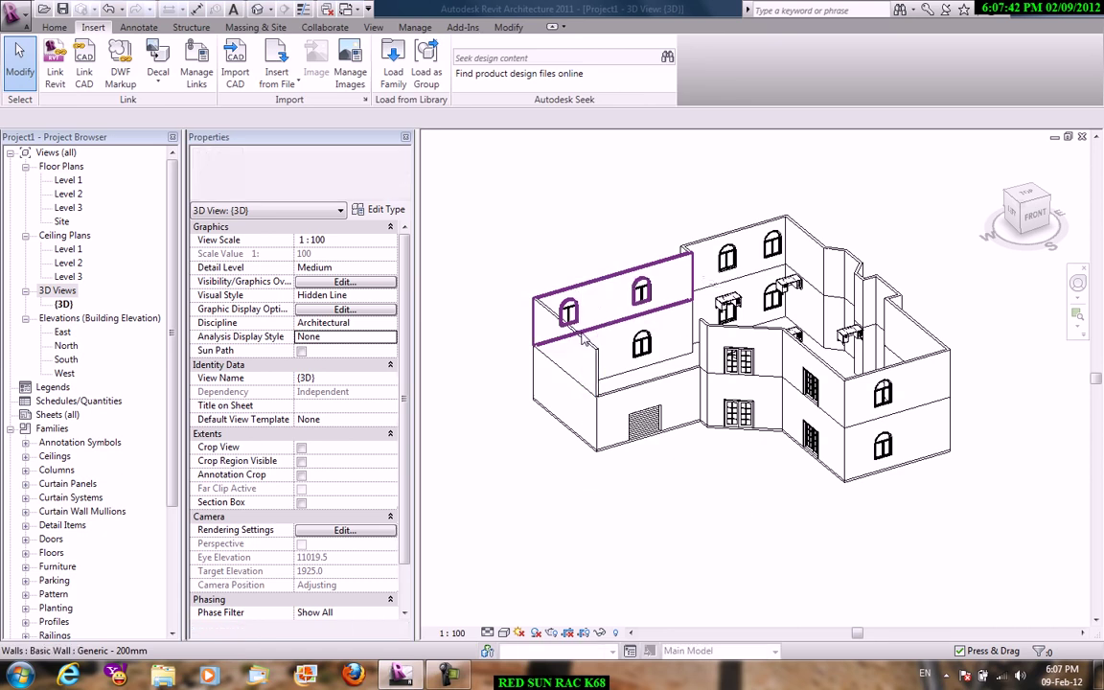
- Delete the upper front wall and its orphaned 1220 x 1220mm windows, then view Level 2
{"action": "left_click_drag", "start_coordinate": [582, 337], "coordinate": [668, 461]}
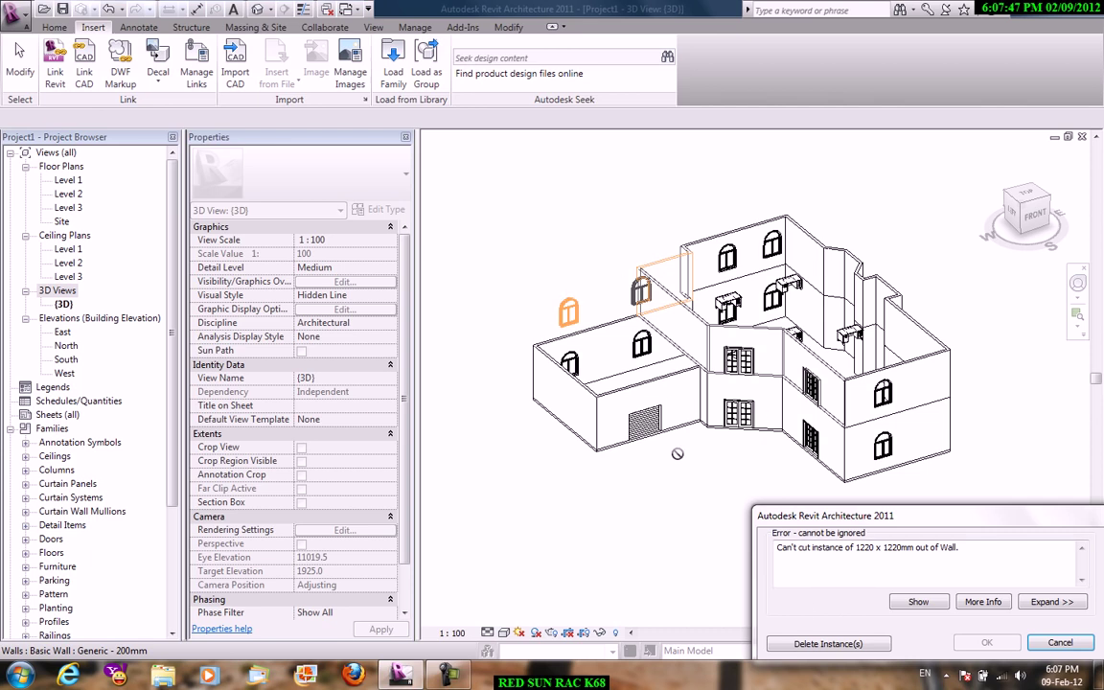
{"action": "key", "text": "Escape"}
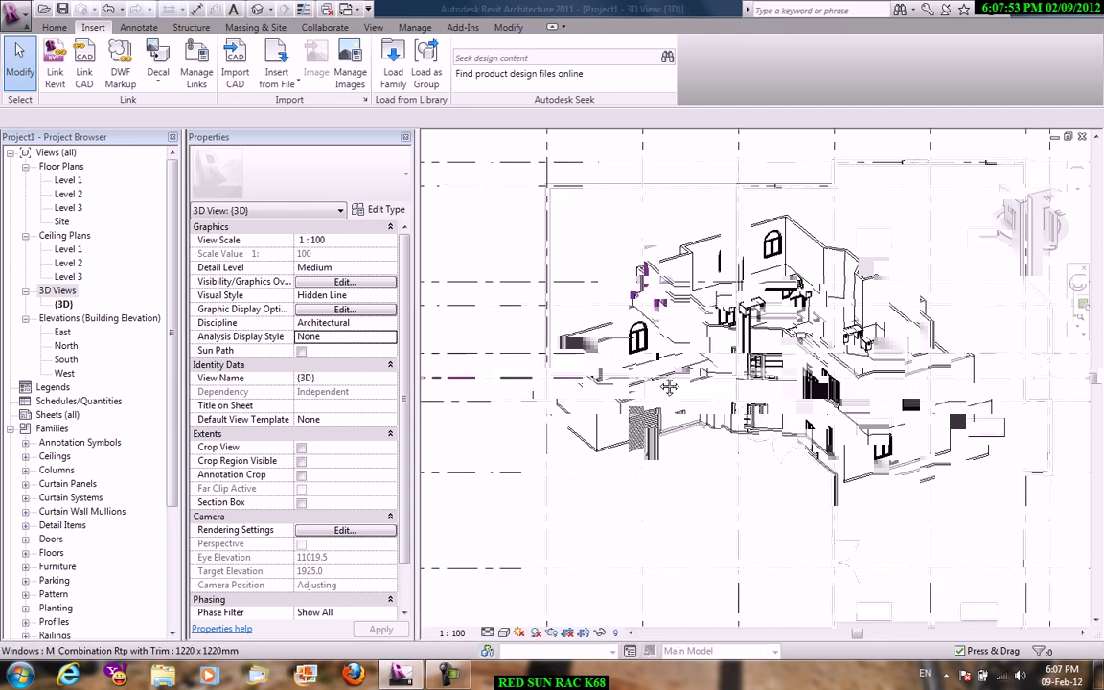
{"action": "double_click", "coordinate": [69, 194]}
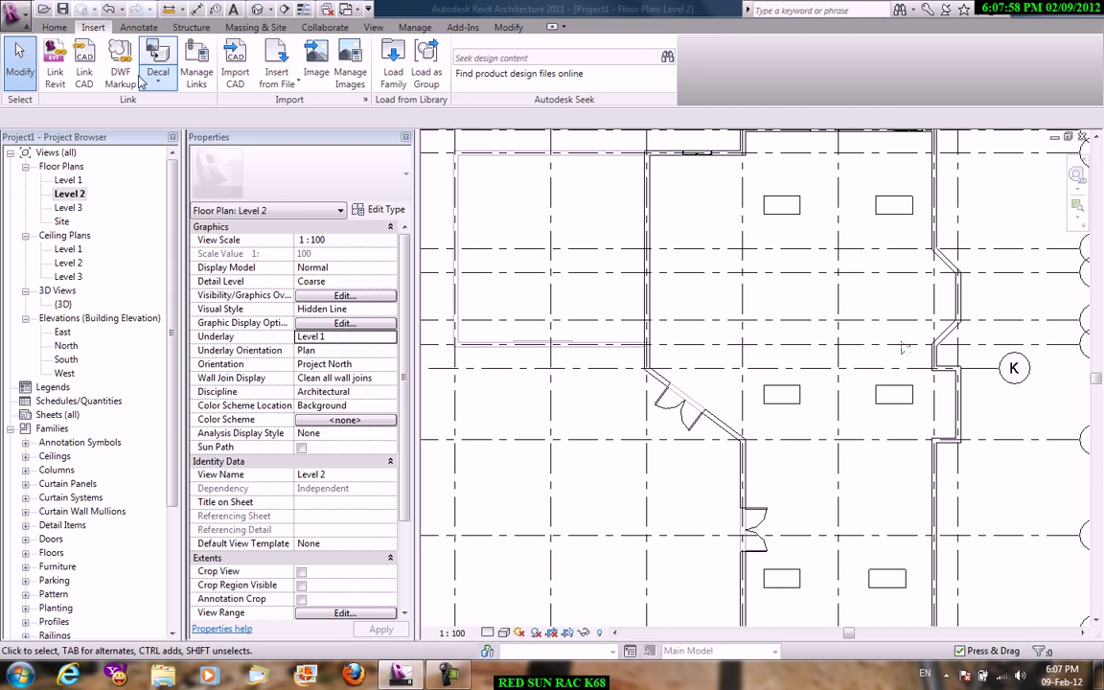
- Align the Level 2 door wall onto its grid line with AL
{"action": "key", "text": "a"}
{"action": "key", "text": "l"}
{"action": "right_click", "coordinate": [841, 329]}
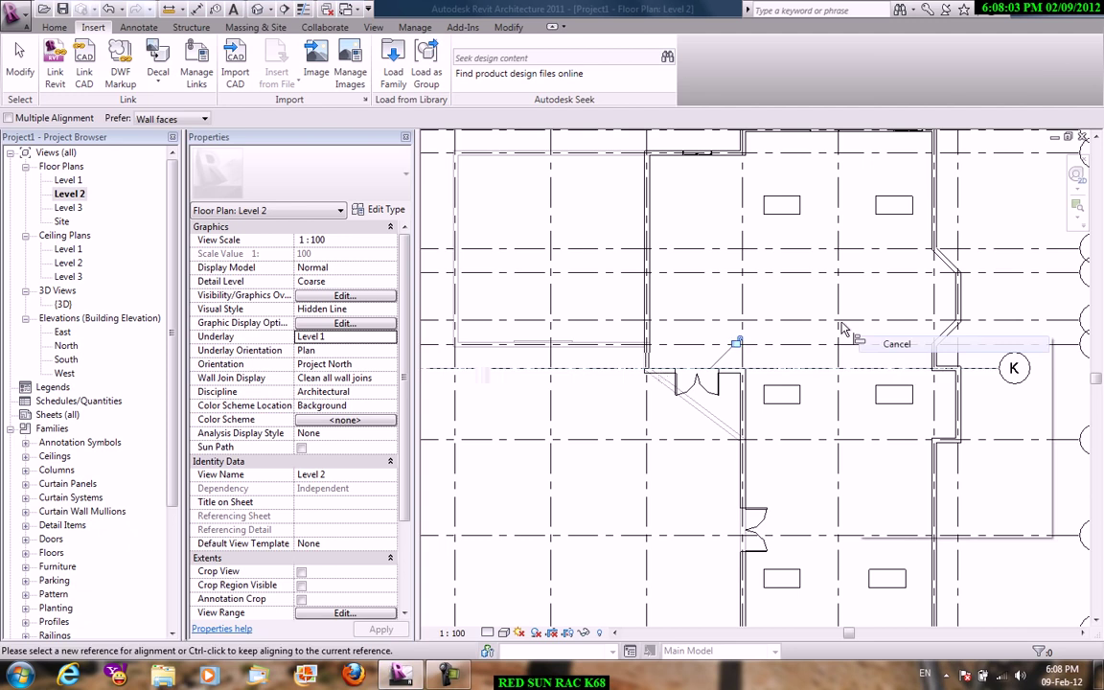
{"action": "left_click", "coordinate": [729, 357]}
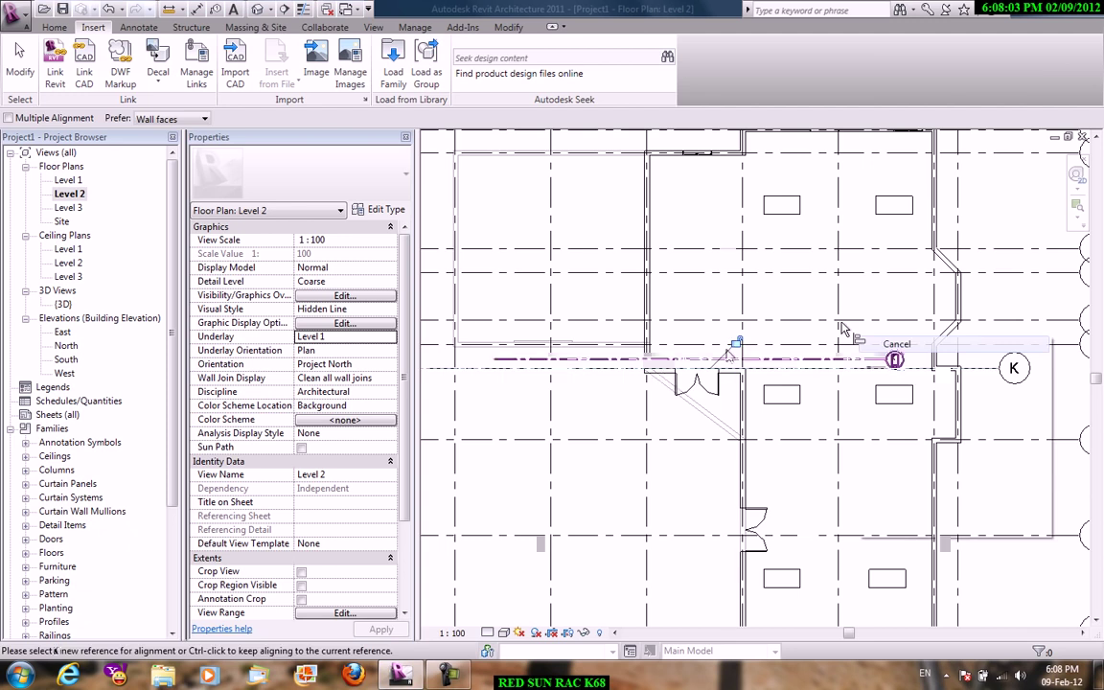
{"action": "left_click", "coordinate": [19, 62]}
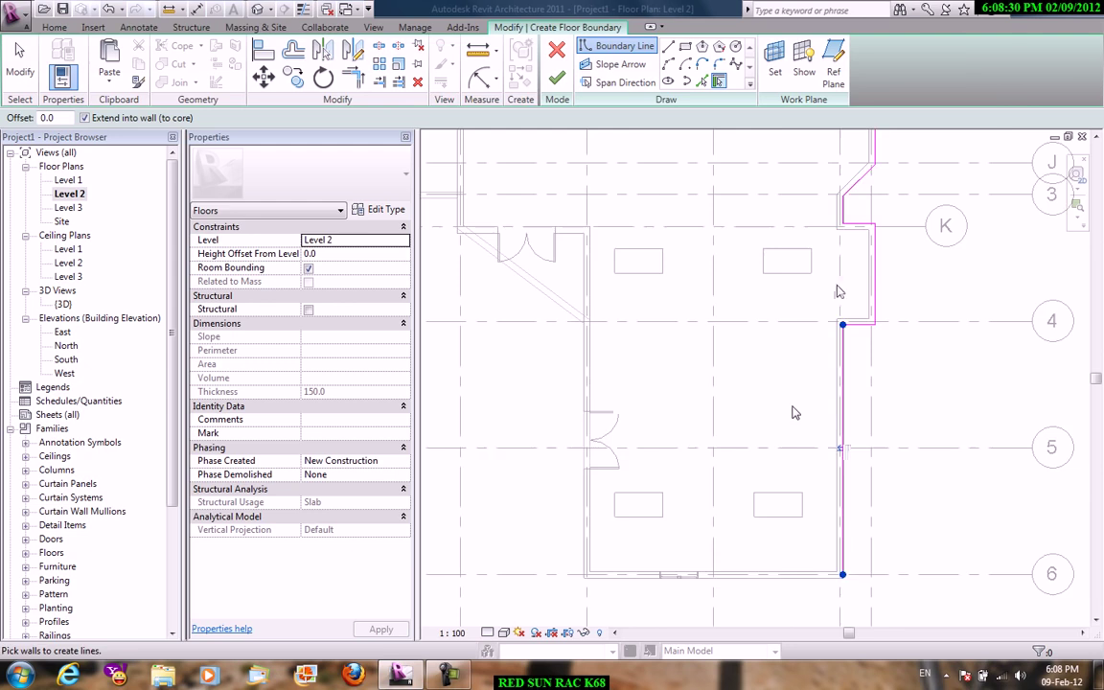
- Finish the Generic 150mm Level 2 floor sketch, covering 282.923 m²
{"action": "middle_click_drag", "start_coordinate": [793, 412], "coordinate": [791, 265]}
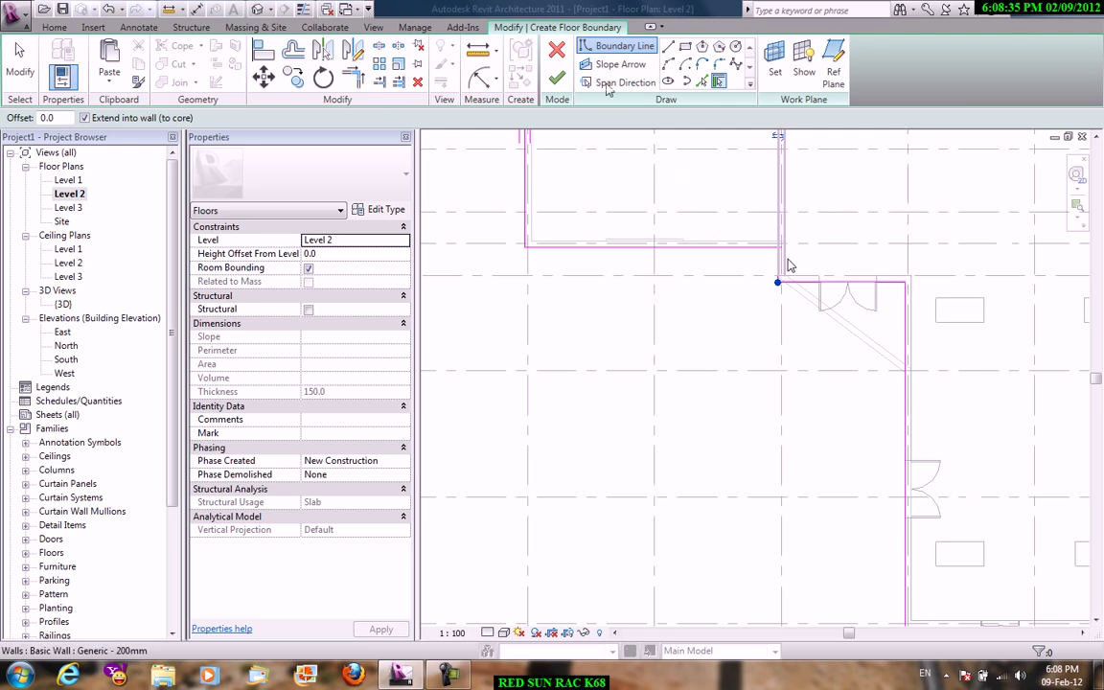
{"action": "left_click", "coordinate": [557, 77]}
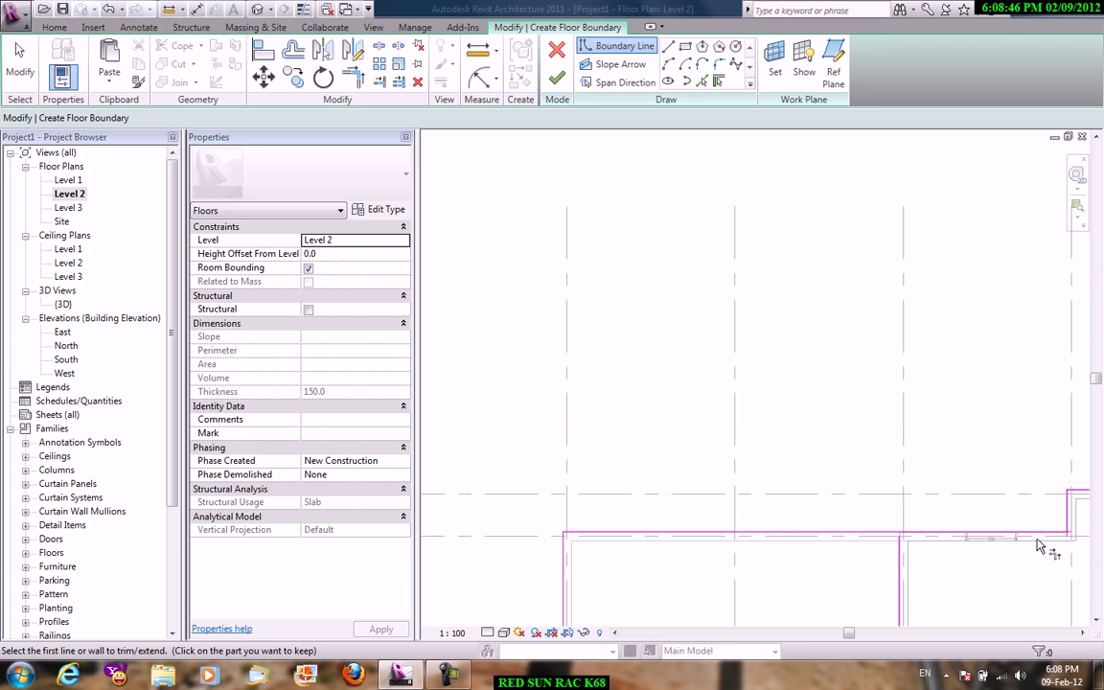
{"action": "scroll", "coordinate": [627, 405], "scroll_direction": "up", "scroll_amount": 3}
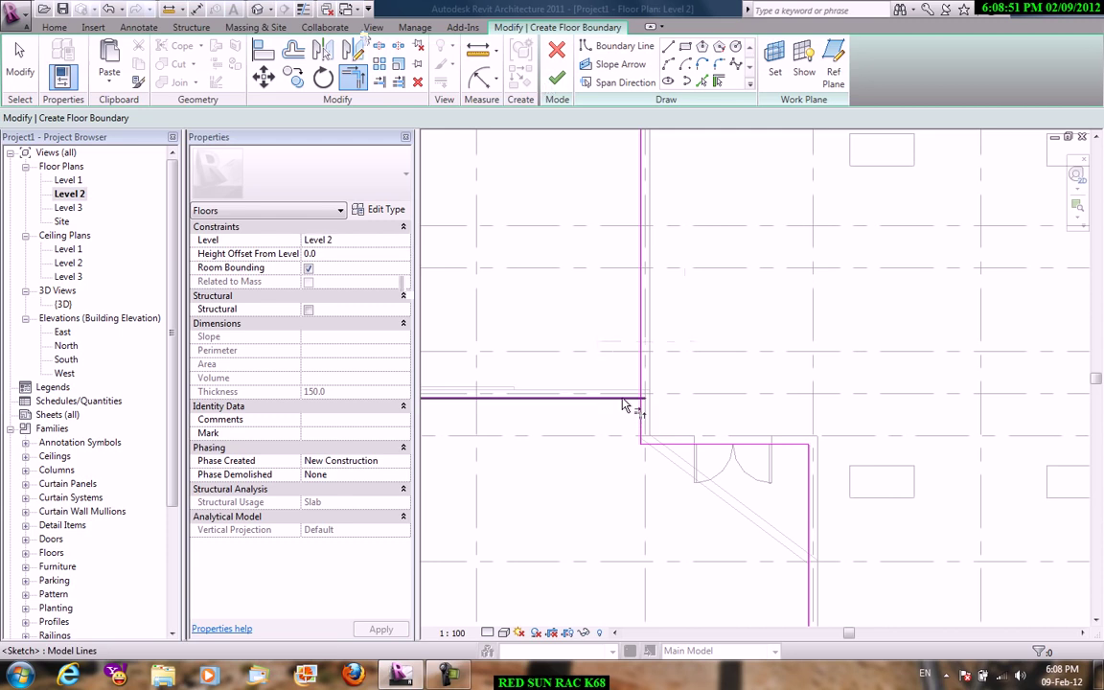
{"action": "left_click", "coordinate": [557, 78]}
{"action": "left_click", "coordinate": [373, 27]}
{"action": "left_click", "coordinate": [370, 79]}
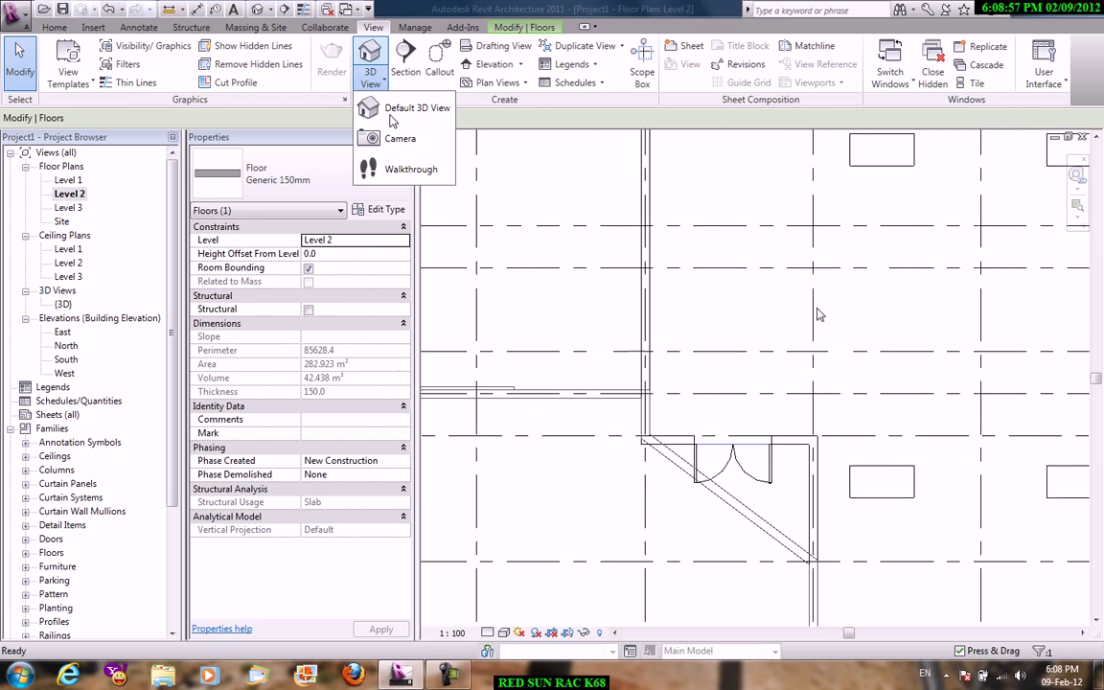
- Edit the Level 2 floor boundary into the curved balcony arc, finish it, and answer the wall-attachment prompt
{"action": "left_click", "coordinate": [393, 110]}
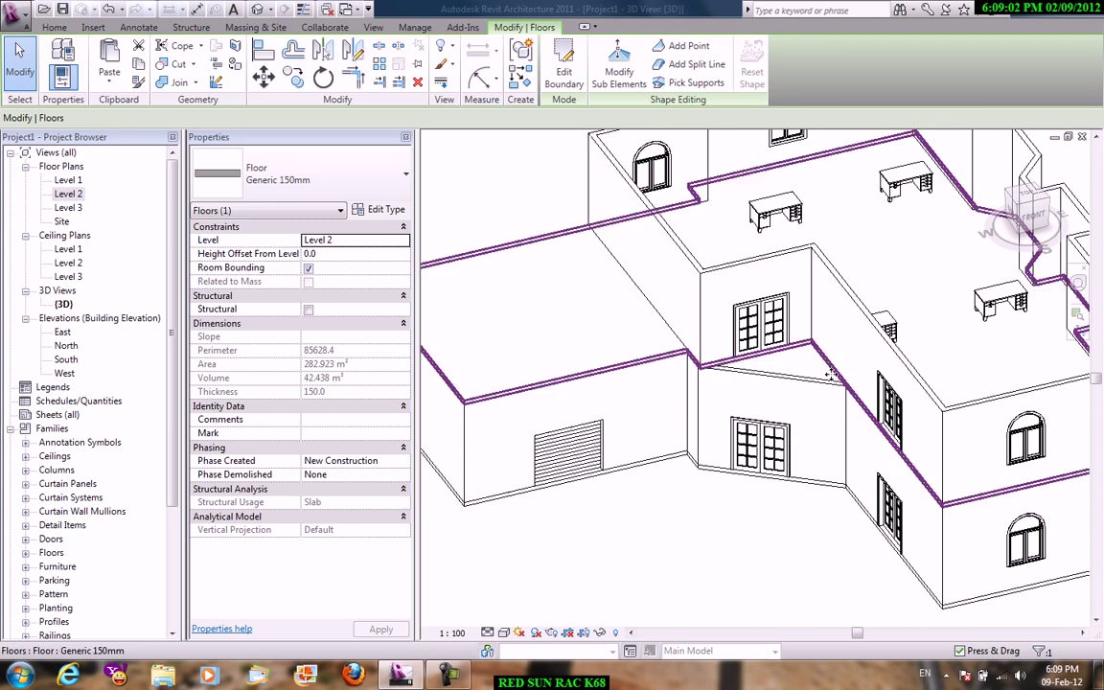
{"action": "double_click", "coordinate": [578, 345]}
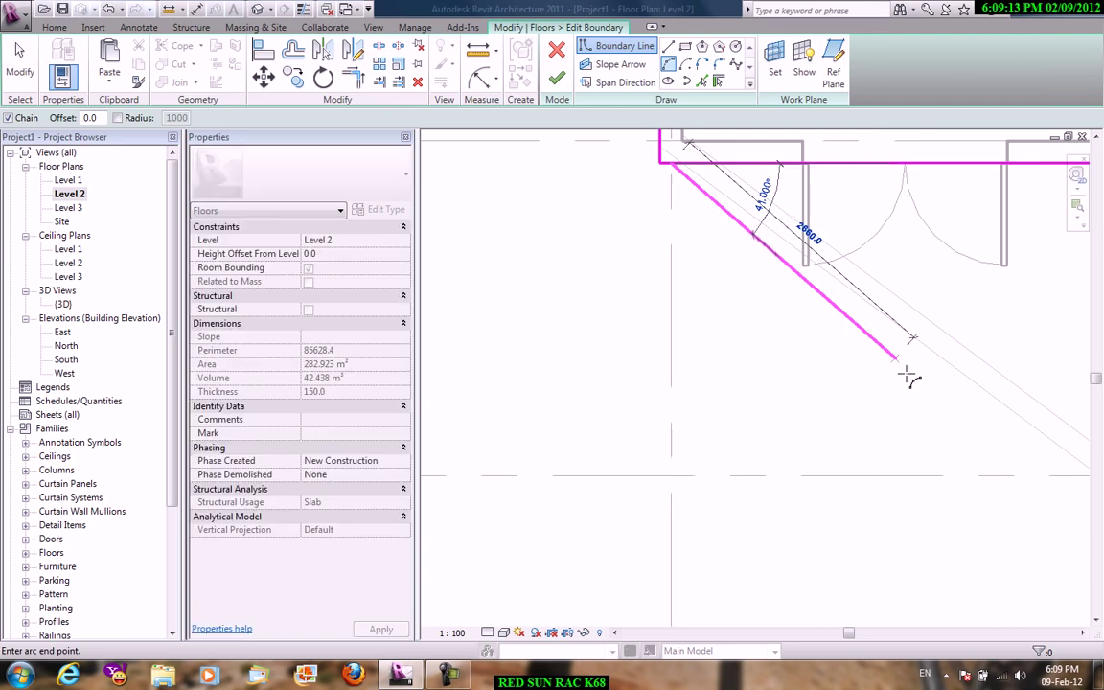
{"action": "right_click", "coordinate": [797, 329]}
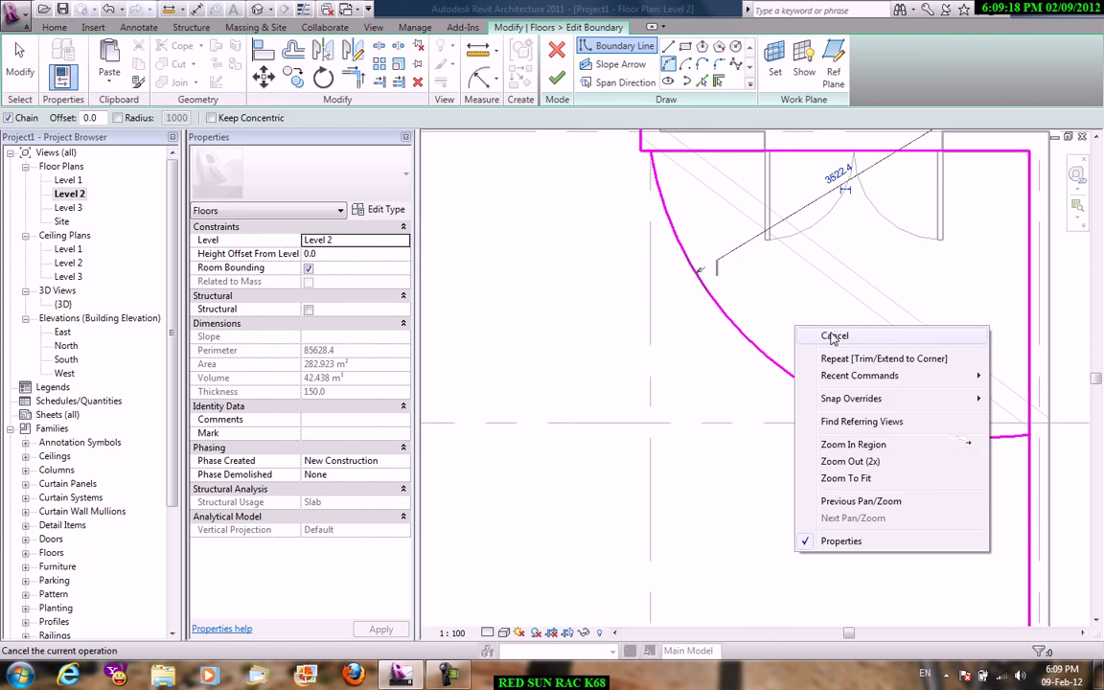
{"action": "left_click", "coordinate": [833, 337]}
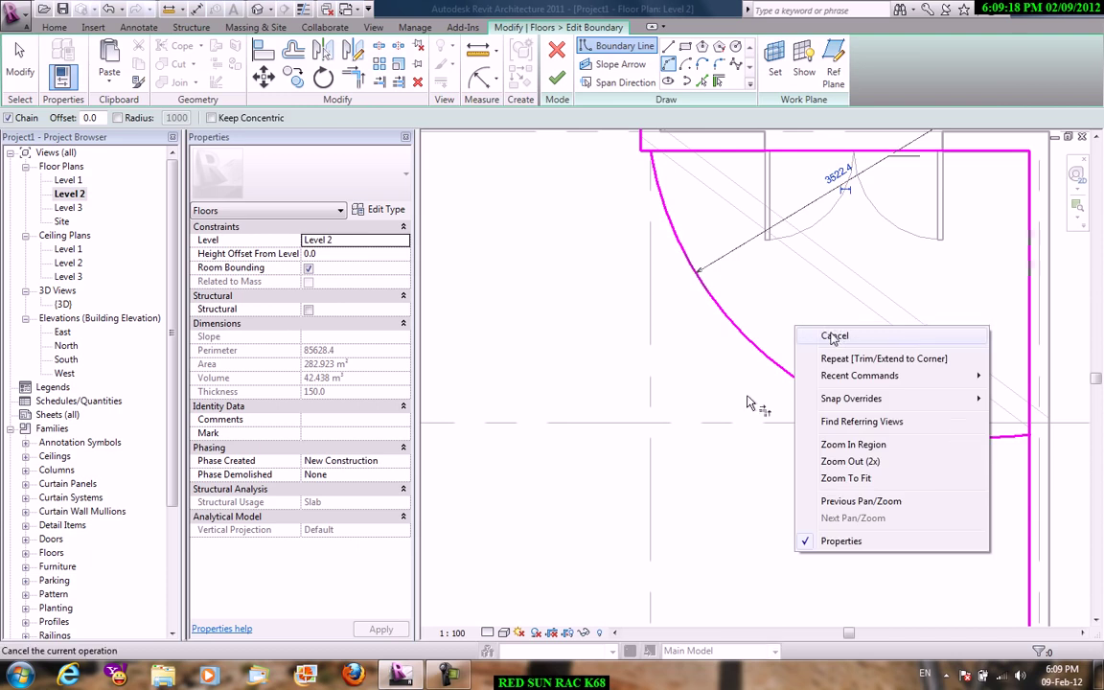
{"action": "scroll", "coordinate": [743, 382], "scroll_direction": "up", "scroll_amount": 3}
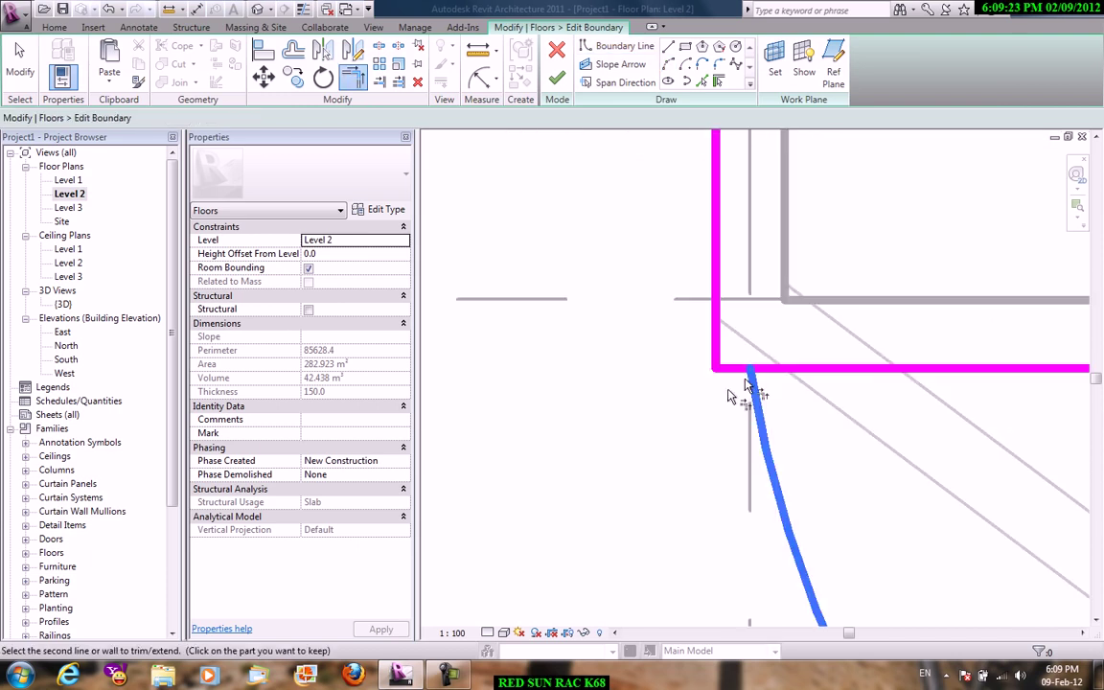
{"action": "left_click", "coordinate": [557, 76]}
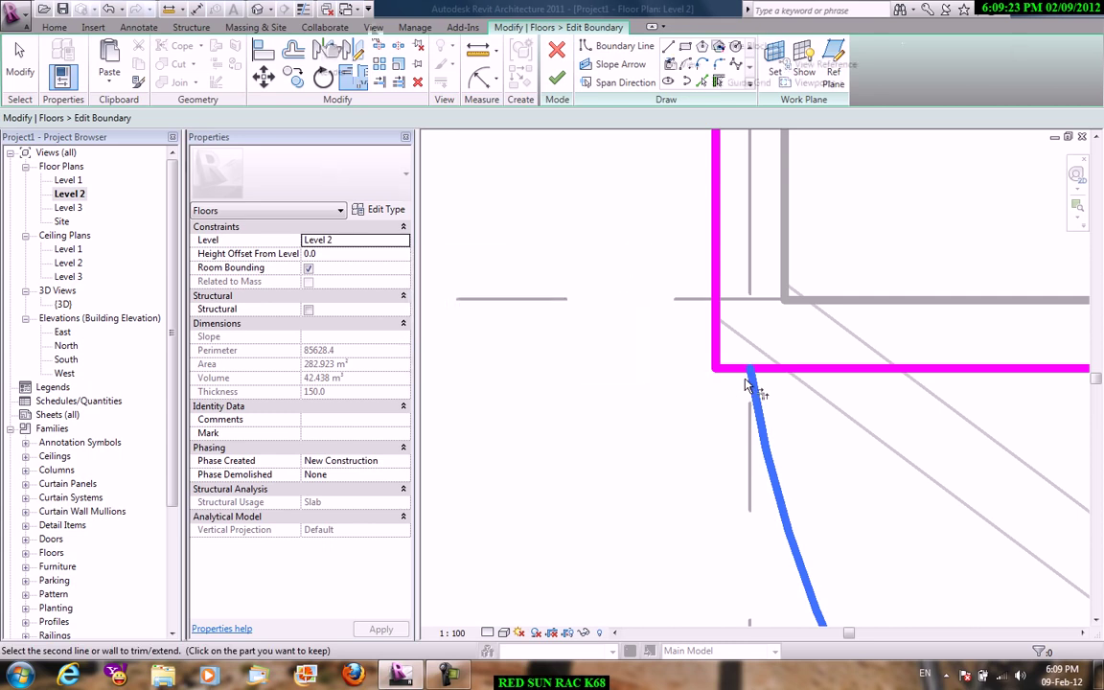
{"action": "left_click", "coordinate": [373, 27]}
{"action": "left_click", "coordinate": [370, 77]}
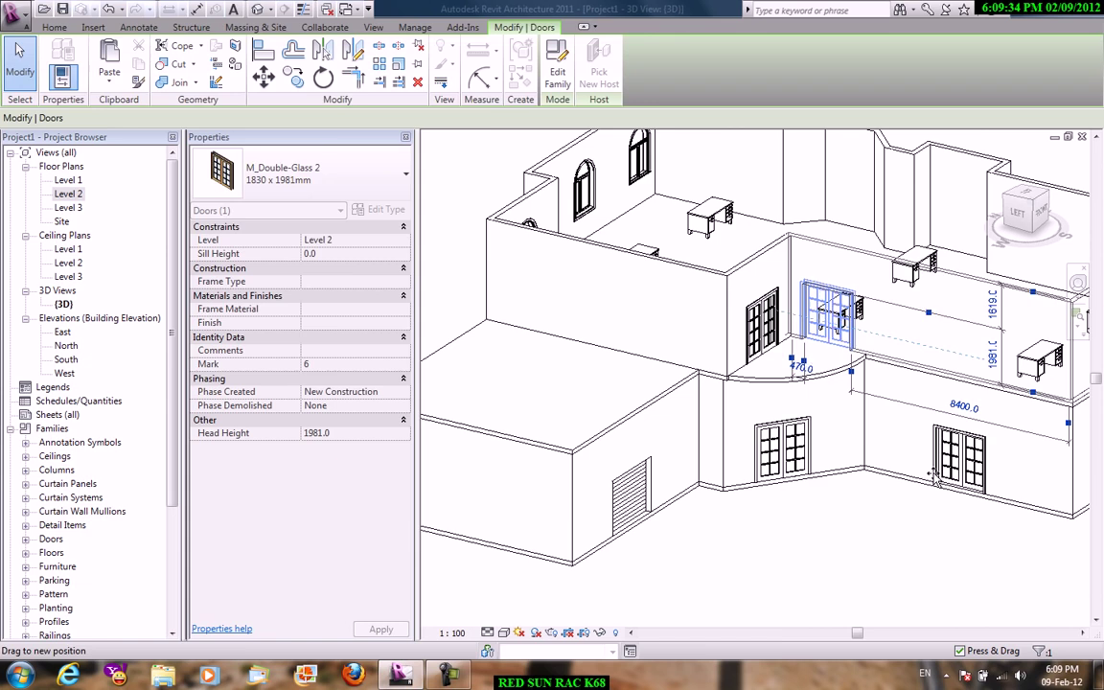
- Orbit the 3D view to inspect the balcony, cancel door placement, and open the Level 2 plan
{"action": "middle_click_drag", "start_coordinate": [935, 478], "coordinate": [508, 218], "text": "shift"}
{"action": "right_click", "coordinate": [508, 219]}
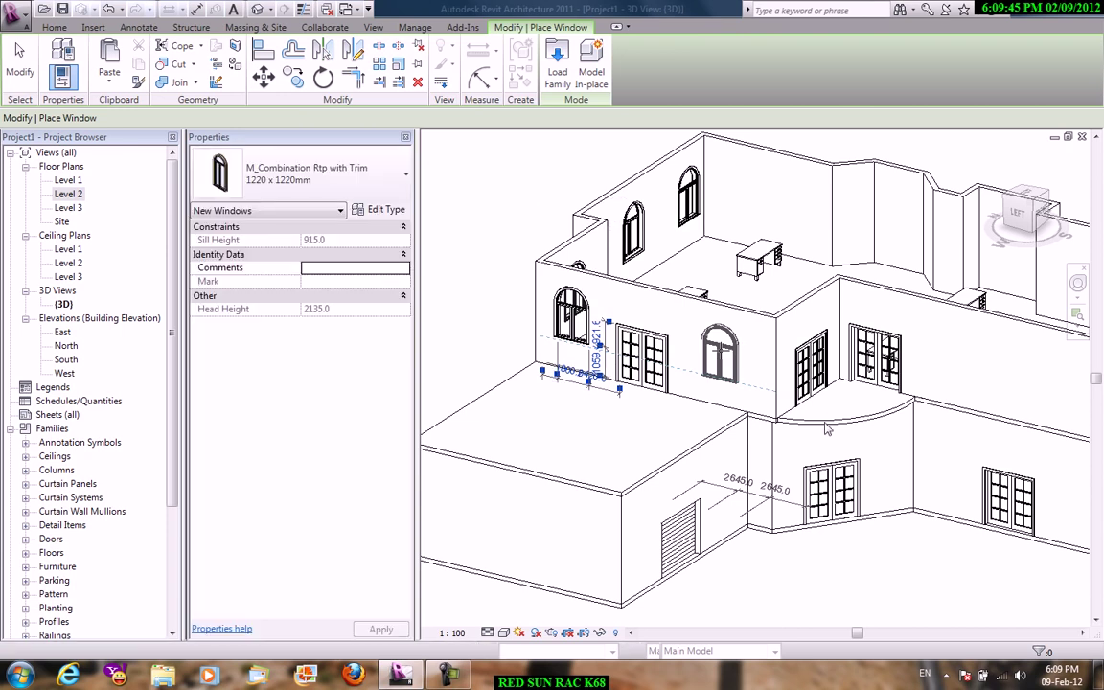
{"action": "double_click", "coordinate": [69, 193]}
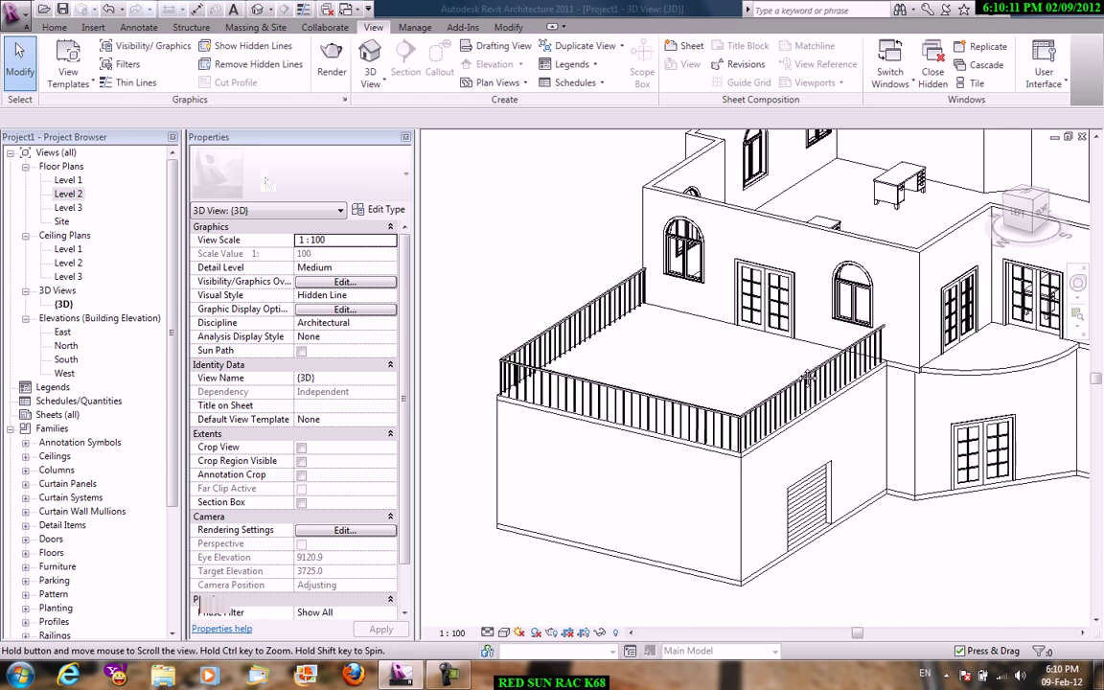
- Finish the railing along the balcony arc and check it in the default 3D view
{"action": "double_click", "coordinate": [67, 195]}
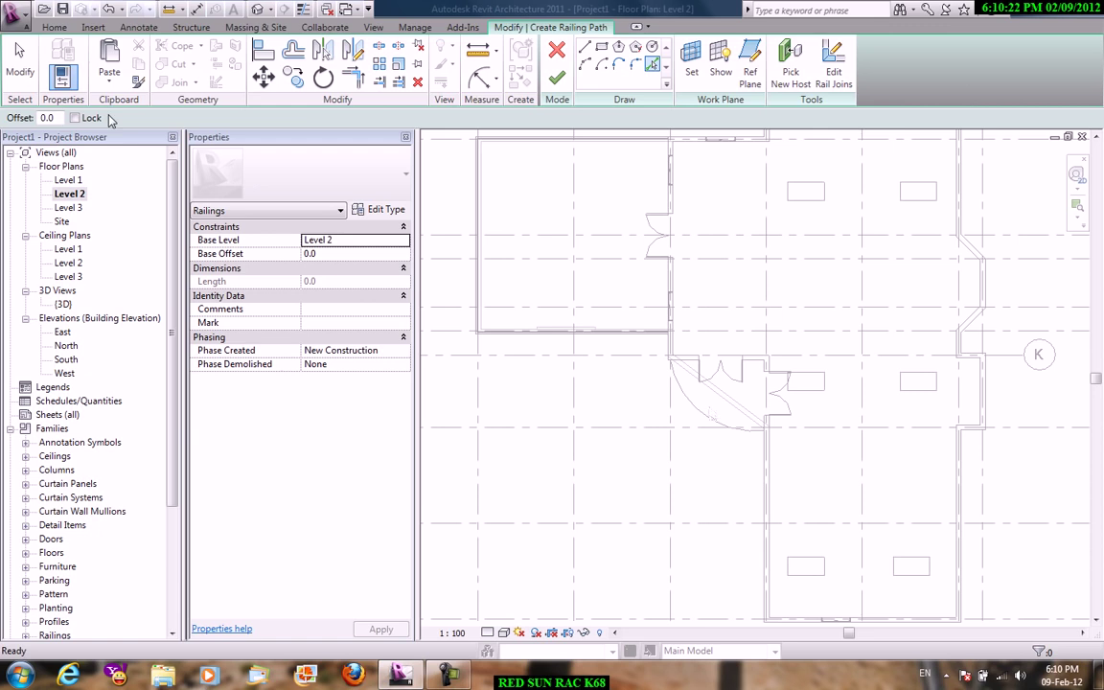
{"action": "left_click", "coordinate": [557, 78]}
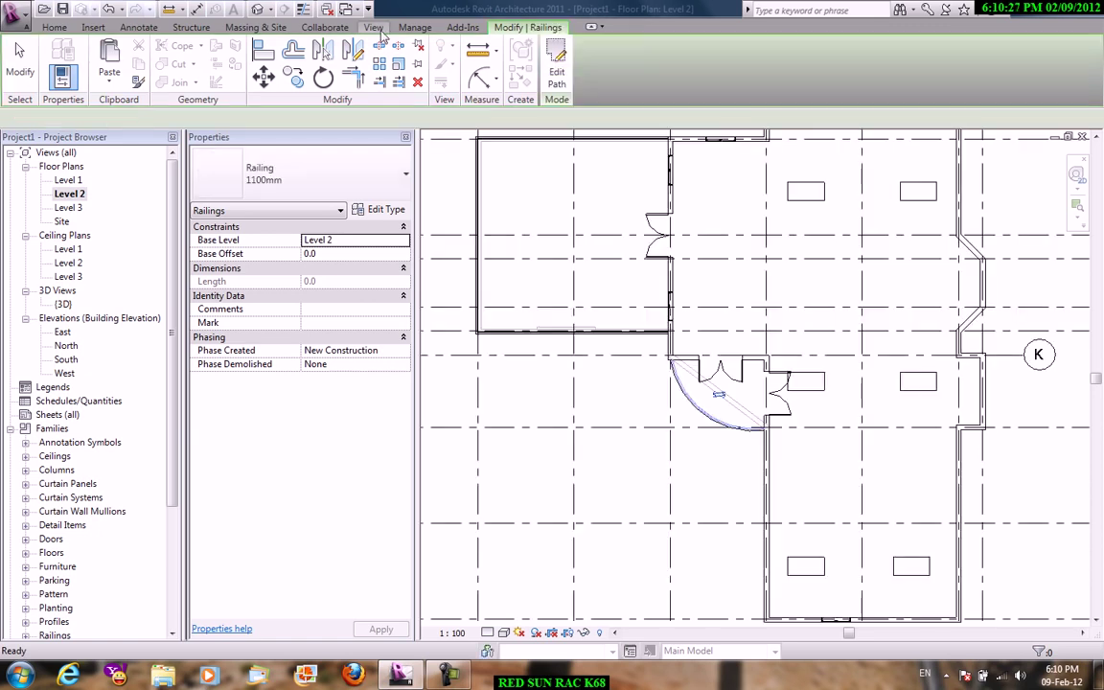
{"action": "left_click", "coordinate": [473, 184]}
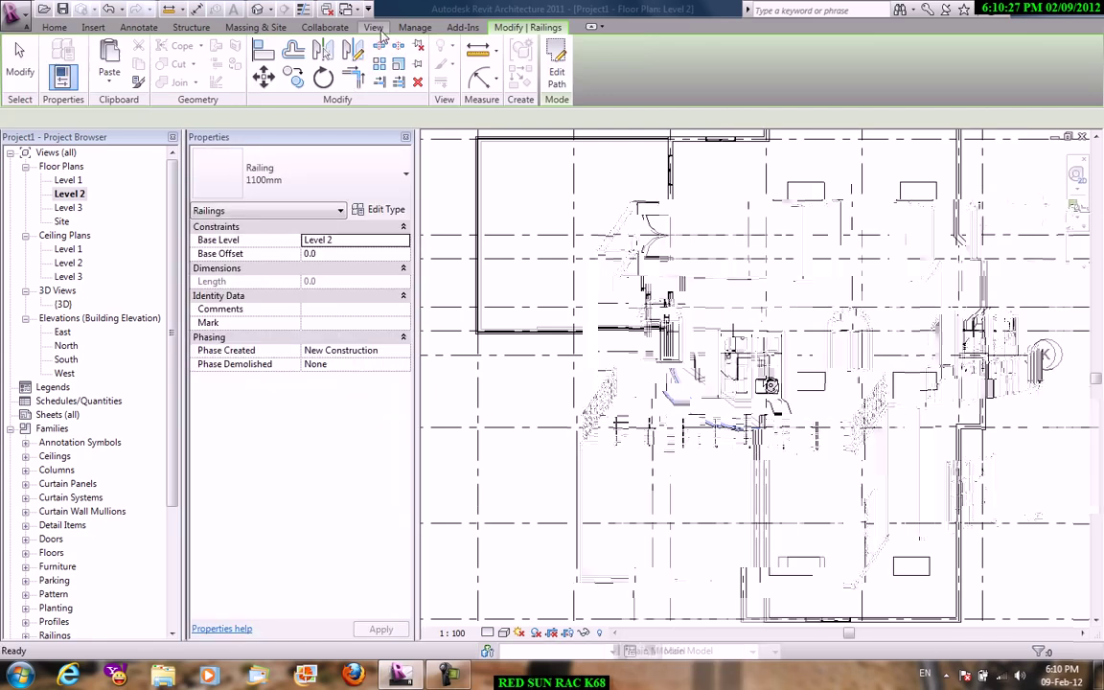
{"action": "left_click", "coordinate": [373, 26]}
{"action": "left_click", "coordinate": [370, 59]}
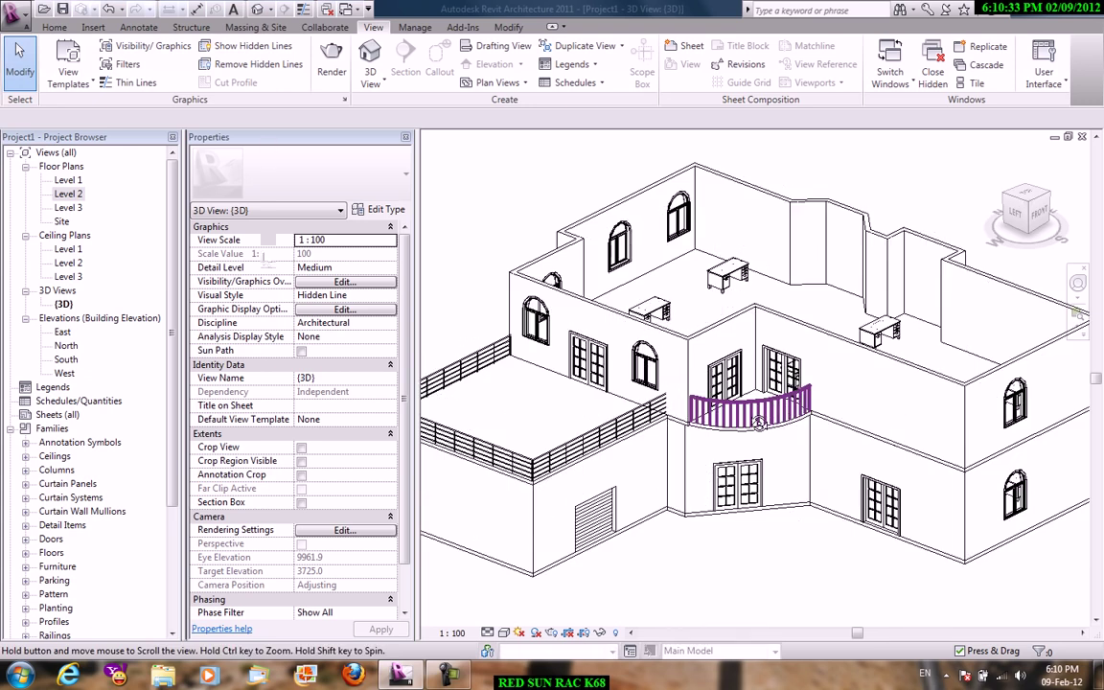
{"action": "left_click", "coordinate": [753, 410]}
{"action": "scroll", "coordinate": [752, 411], "scroll_direction": "up", "scroll_amount": 3}
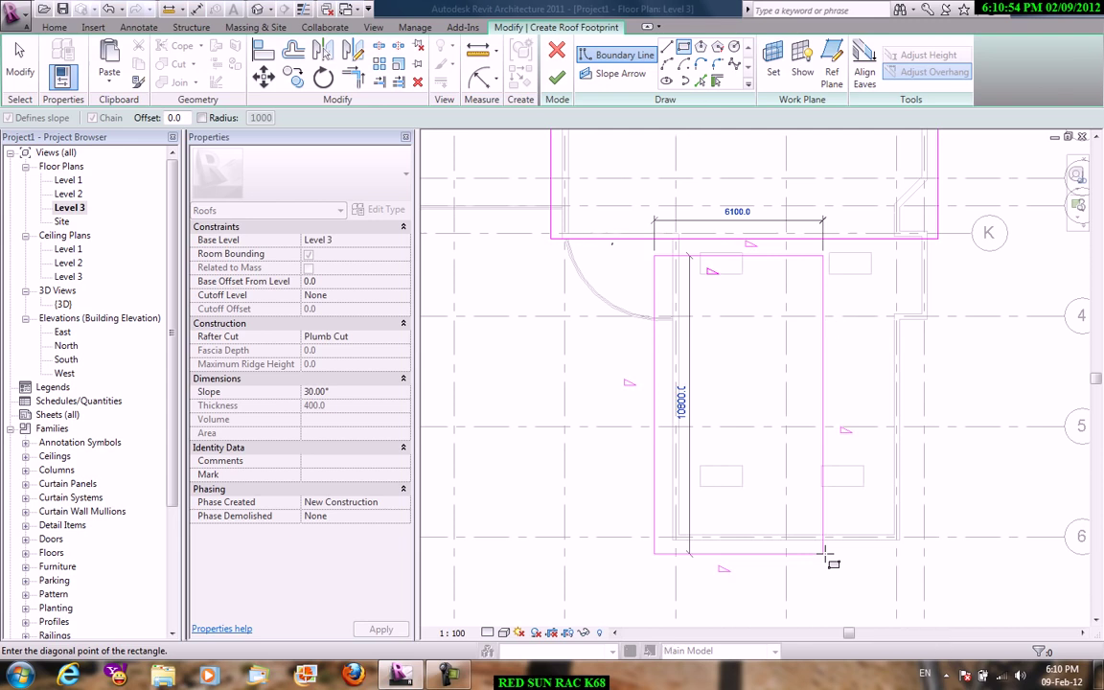
- Complete the 6100 x 10800 roof rectangle and trim the top and right sketch lines into a corner
{"action": "left_click", "coordinate": [830, 547]}
{"action": "key", "text": "t"}
{"action": "key", "text": "r"}
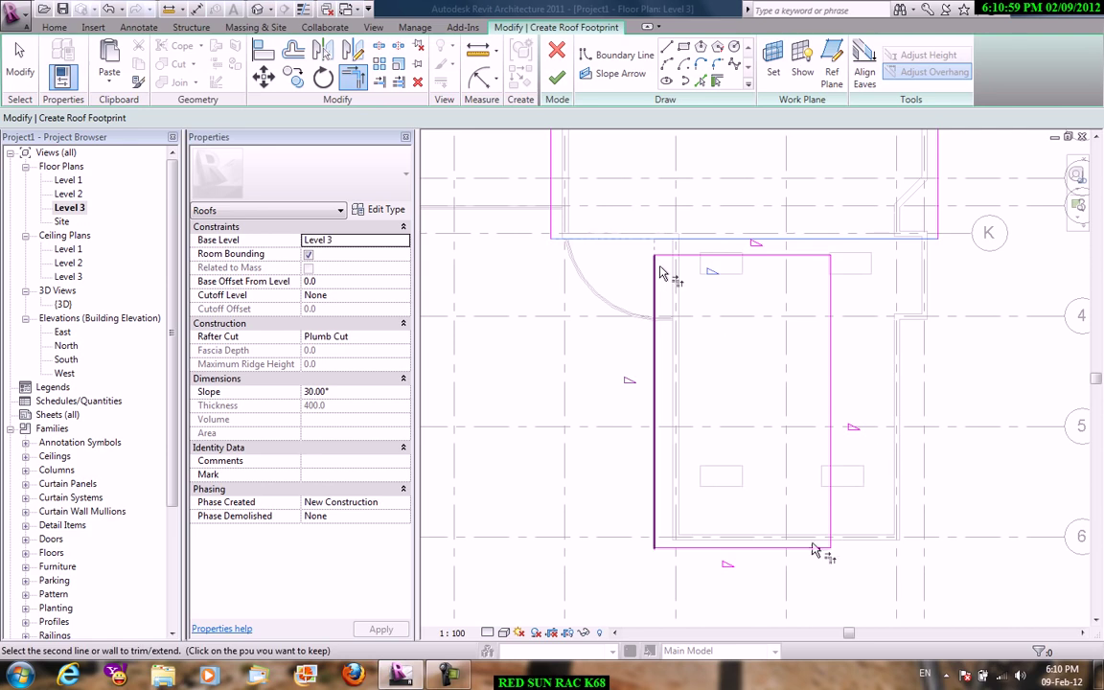
{"action": "left_click", "coordinate": [660, 273]}
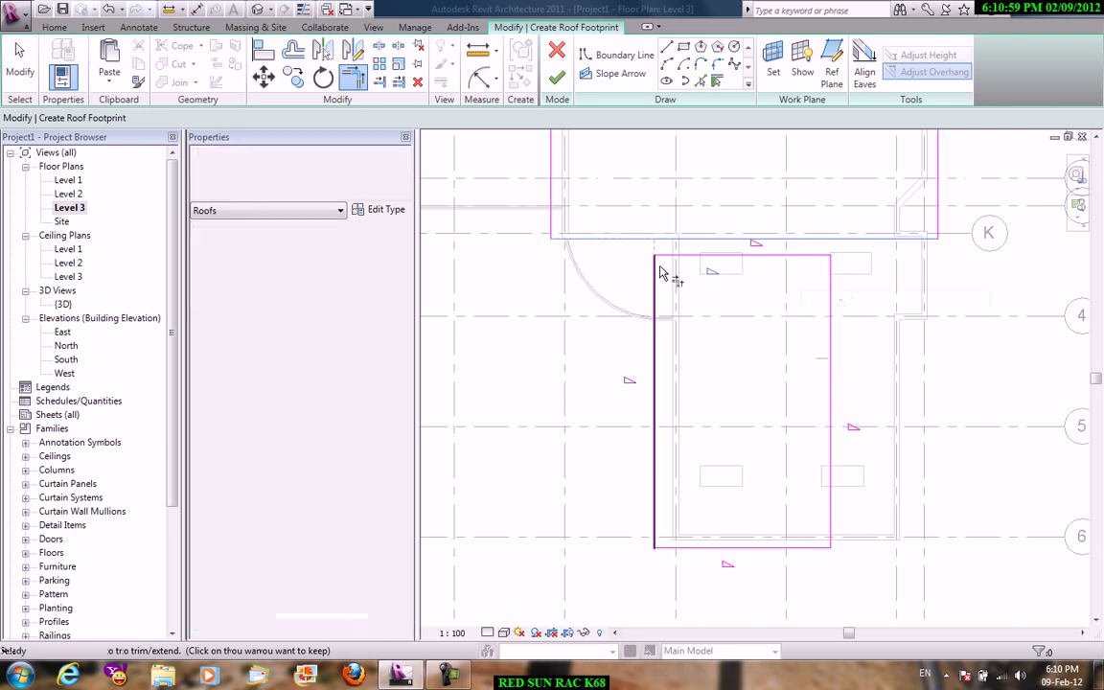
{"action": "scroll", "coordinate": [792, 378], "scroll_direction": "down", "scroll_amount": 2}
{"action": "left_click", "coordinate": [792, 379]}
{"action": "left_click", "coordinate": [830, 438]}
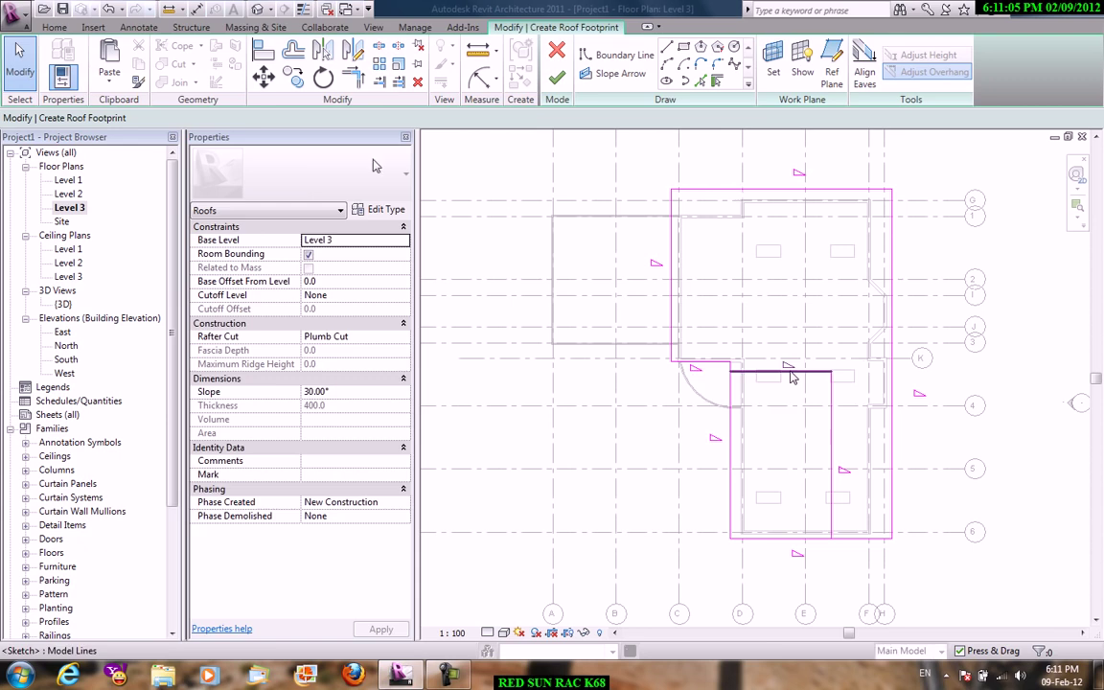
- Finish the 30° Generic - 125mm hip roof and return to the Level 2 plan
{"action": "key", "text": "ctrl+z"}
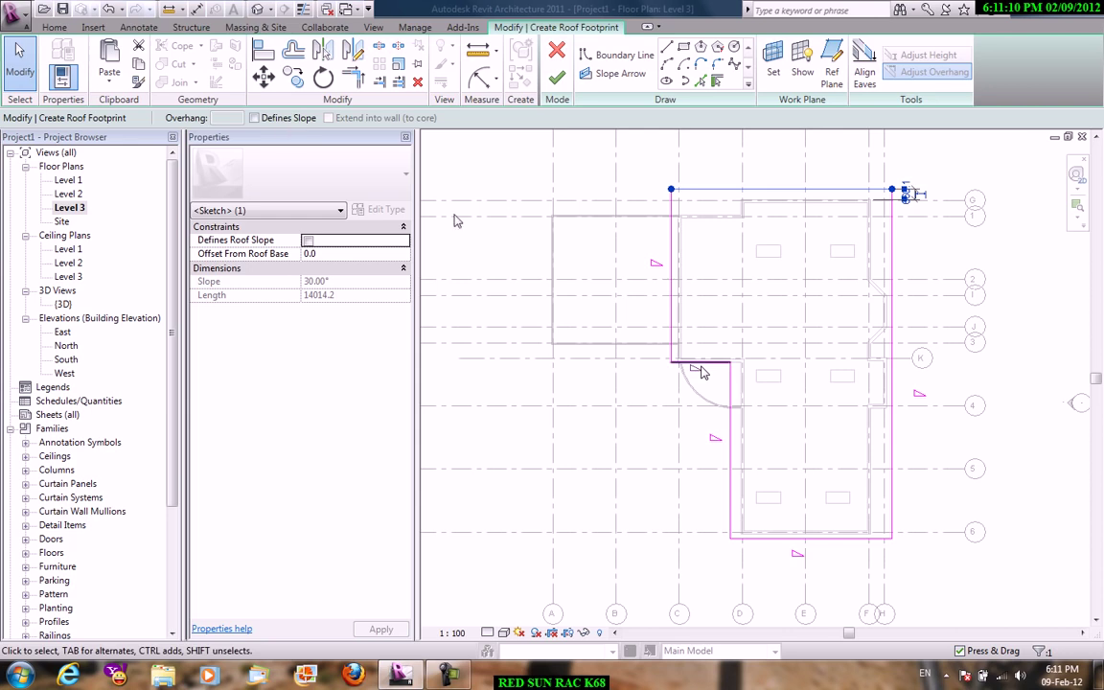
{"action": "left_click", "coordinate": [557, 77]}
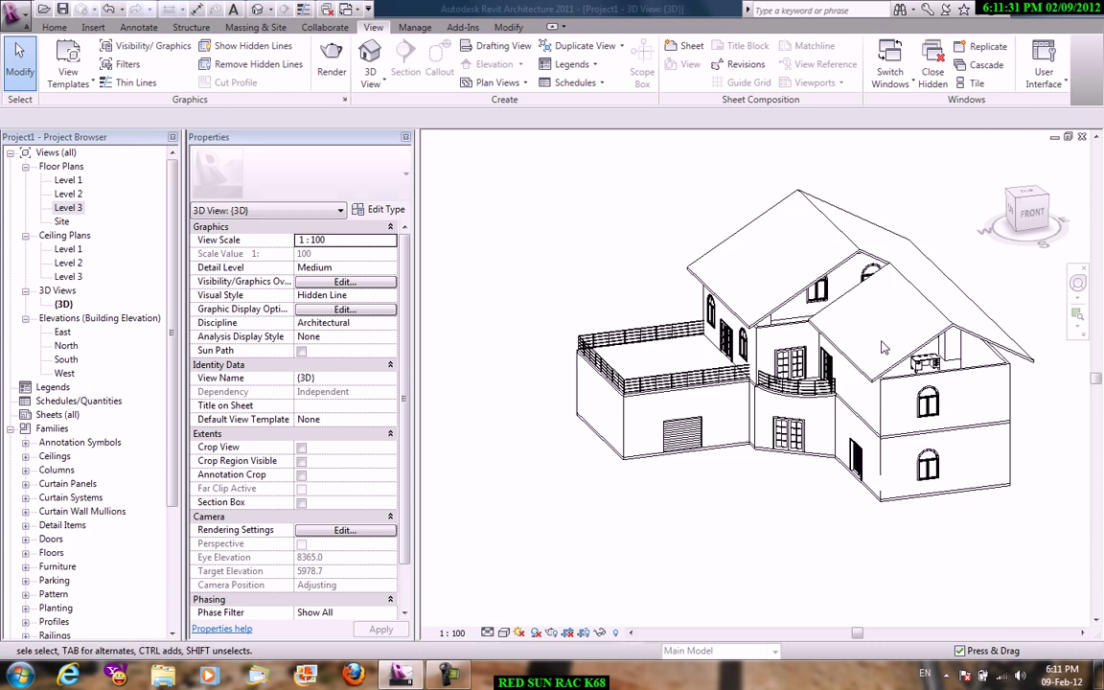
{"action": "key", "text": "ctrl+Tab"}
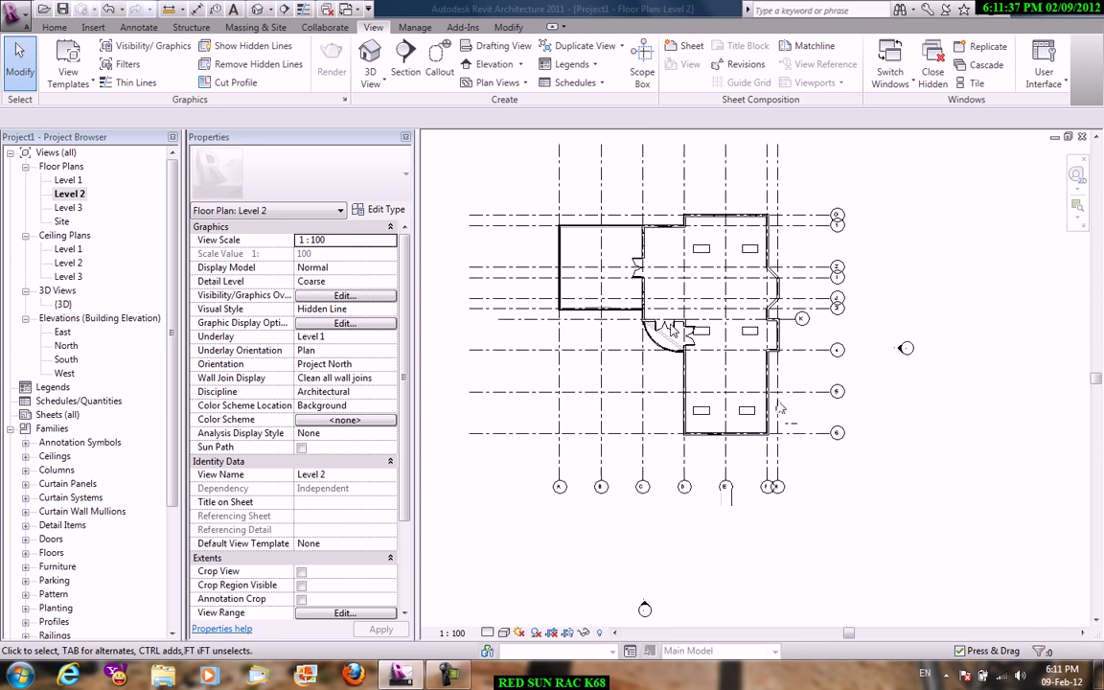
- Window-select the Level 2 plan, filter the selection to walls only, and orbit the model
{"action": "left_click_drag", "start_coordinate": [781, 407], "coordinate": [625, 226]}
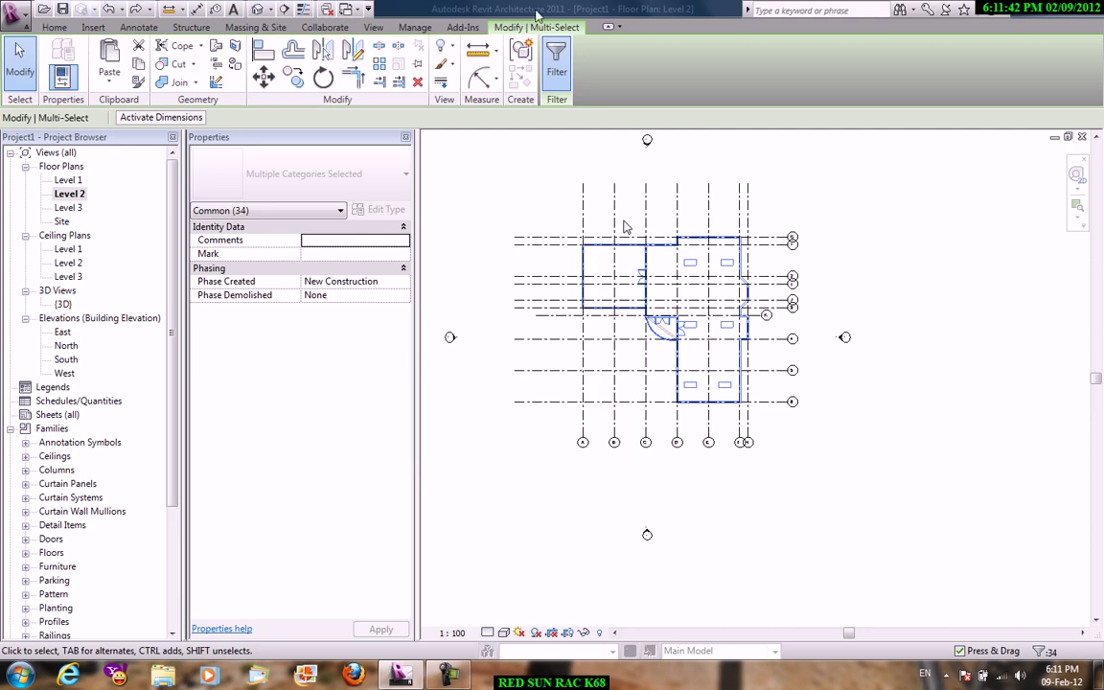
{"action": "left_click", "coordinate": [585, 240]}
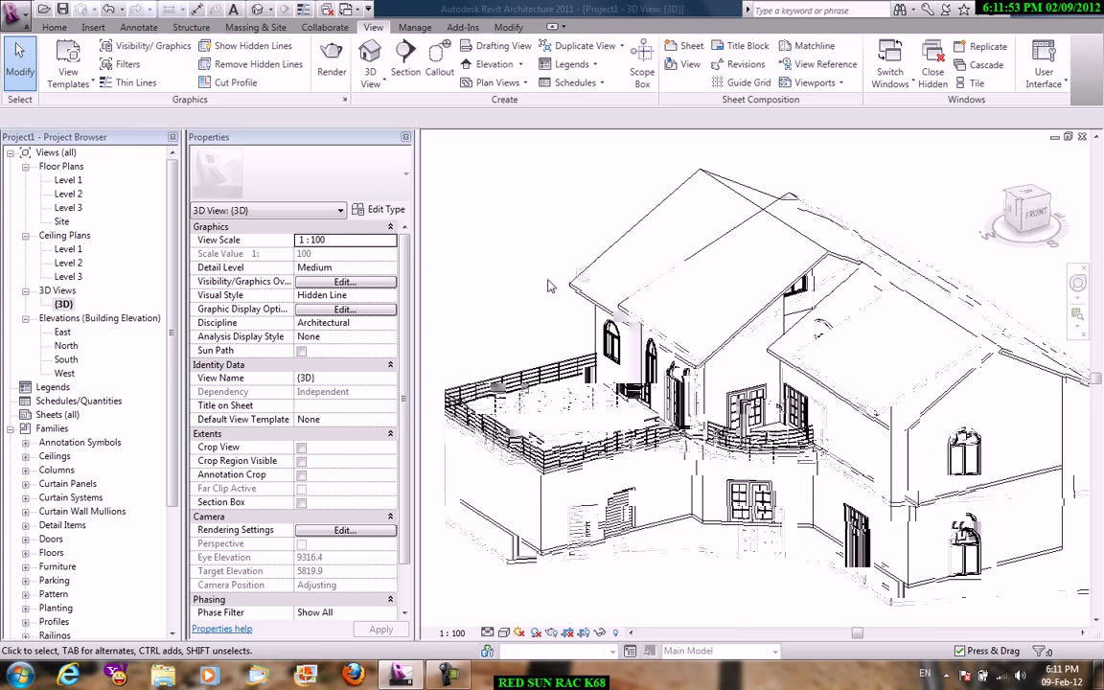
{"action": "mouse_move", "coordinate": [549, 286]}
{"action": "middle_mouse_down", "text": "shift"}
{"action": "mouse_move", "coordinate": [855, 299]}
{"action": "mouse_move", "coordinate": [998, 291]}
{"action": "middle_mouse_up", "text": "shift"}
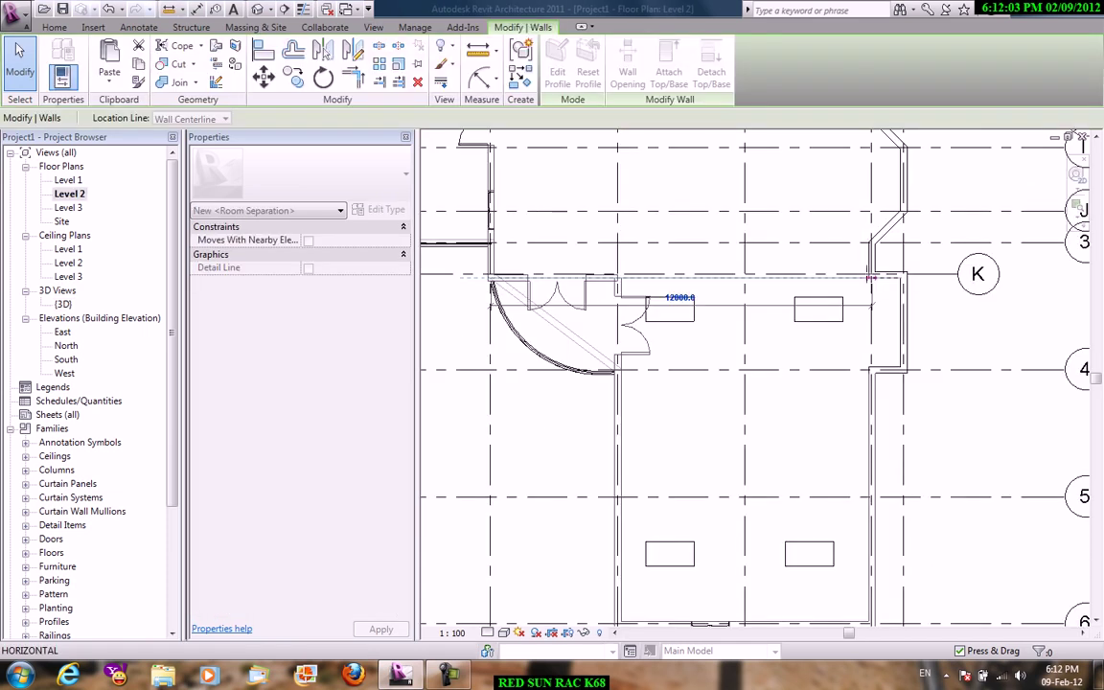
- Place an M_Double-Glass 2 door in the new Level 2 wall and set a camera for 3D View 1
{"action": "key", "text": "Escape"}
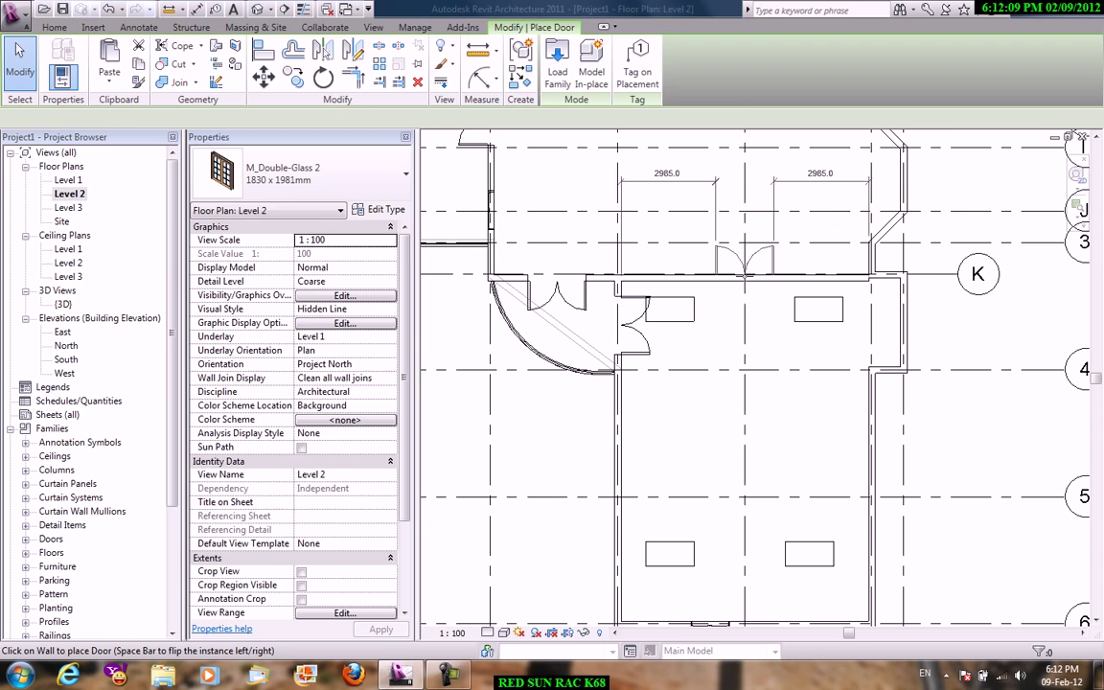
{"action": "left_click", "coordinate": [741, 211]}
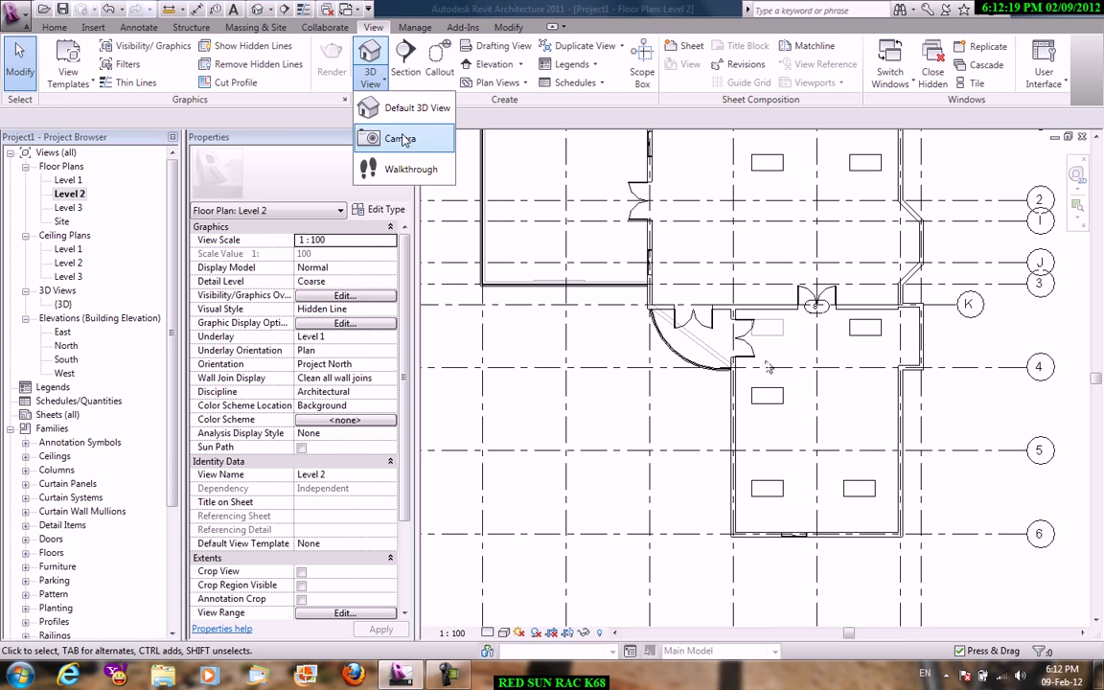
{"action": "left_click", "coordinate": [431, 228]}
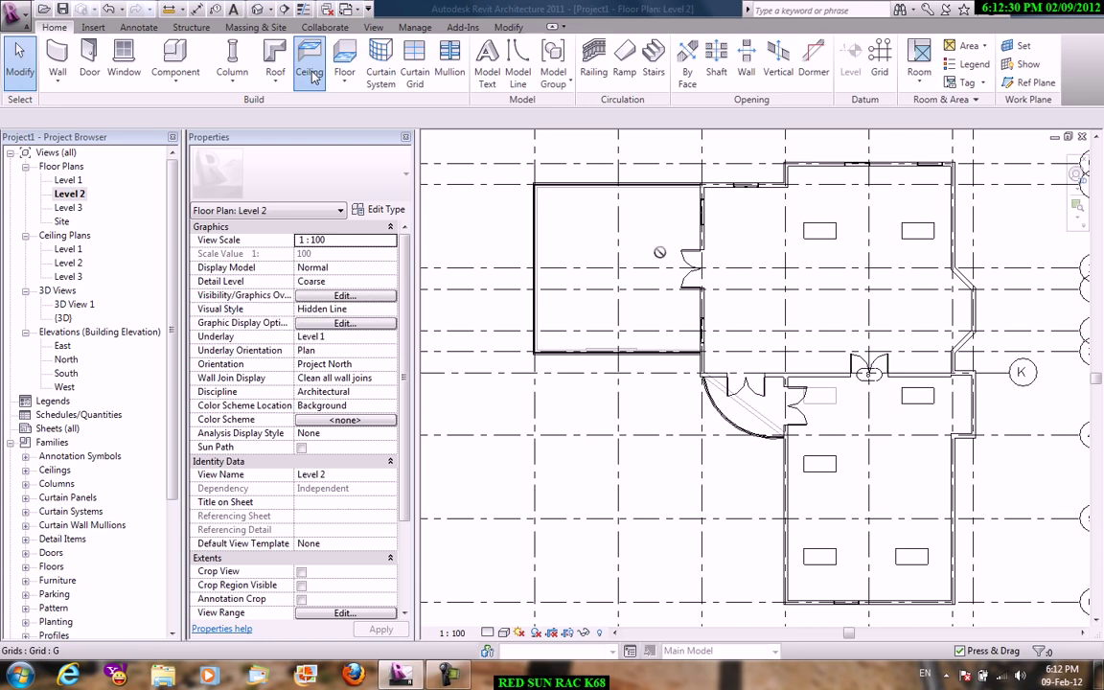
- Add an automatic 600 x 600 mm grid ceiling to the Level 2 room and place a camera for 3D View 2
{"action": "left_click", "coordinate": [309, 69]}
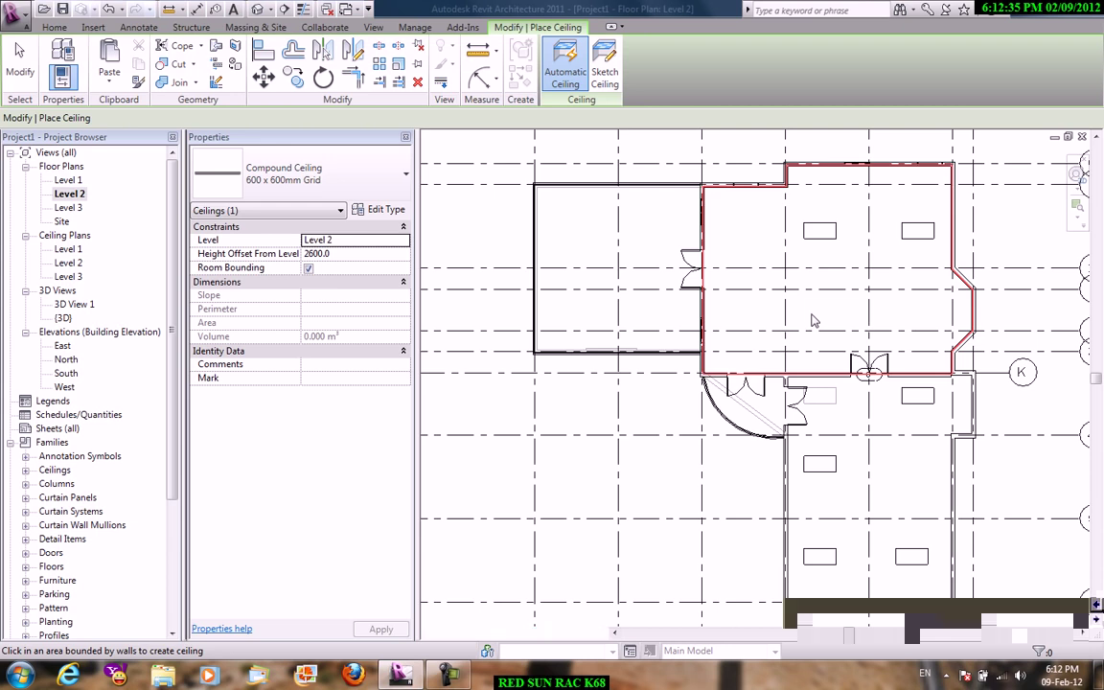
{"action": "left_click", "coordinate": [371, 30]}
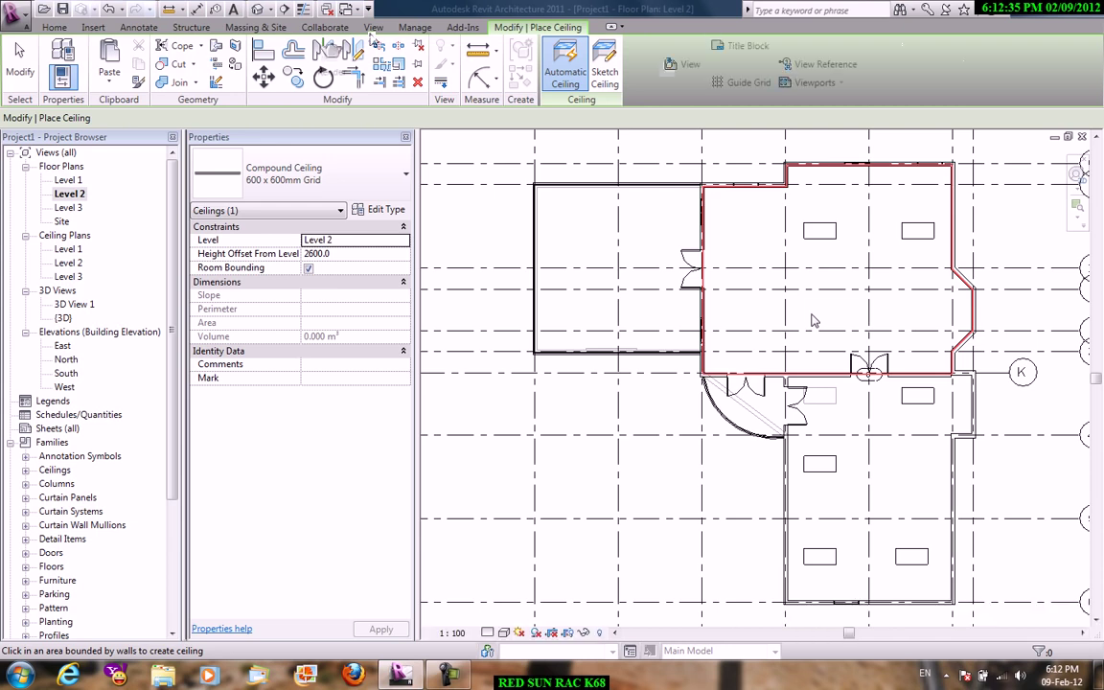
{"action": "left_click", "coordinate": [370, 72]}
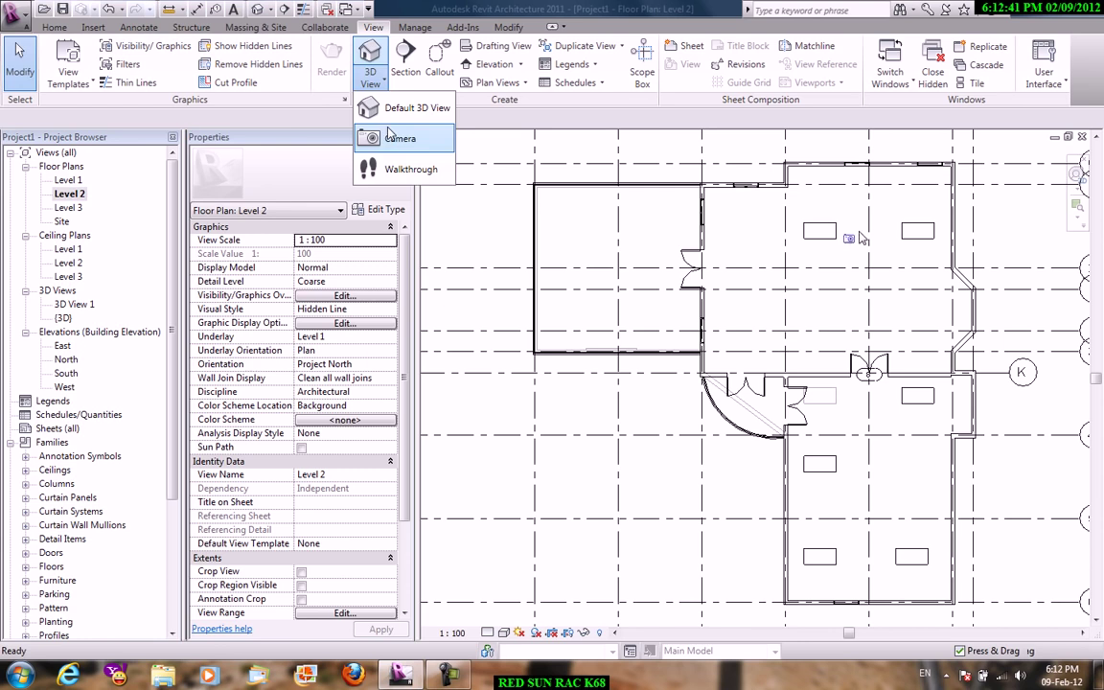
{"action": "left_click", "coordinate": [390, 136]}
{"action": "left_click", "coordinate": [918, 299]}
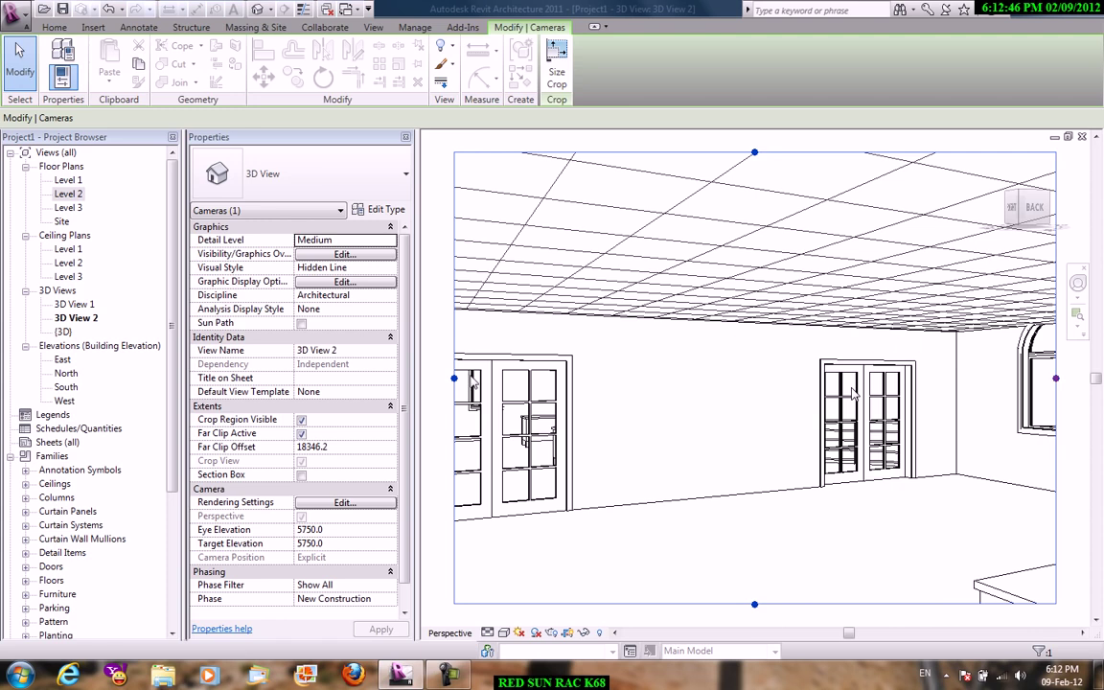